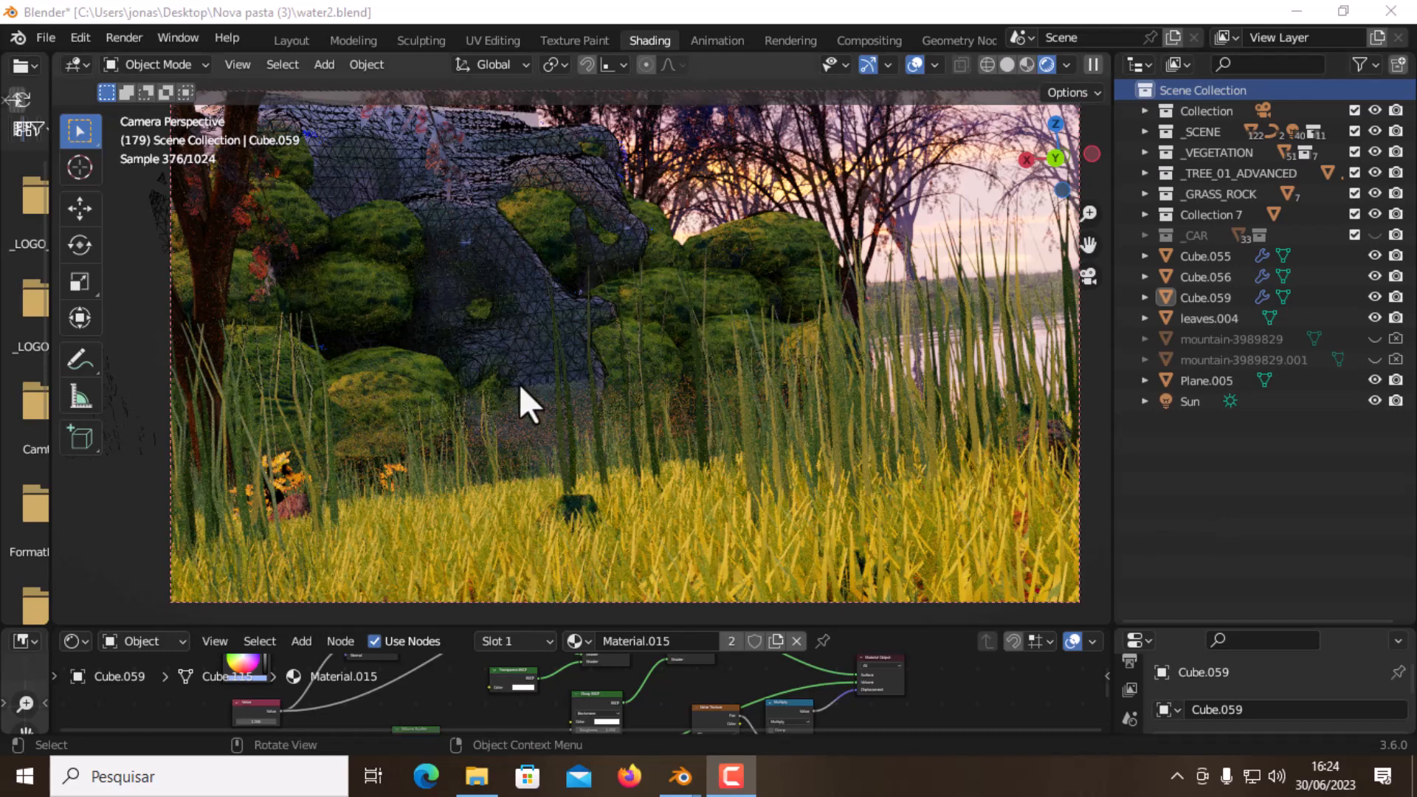
Turn off the viewport overlays and hide the _VEGETATION collection in the viewport
left_click(914, 64)
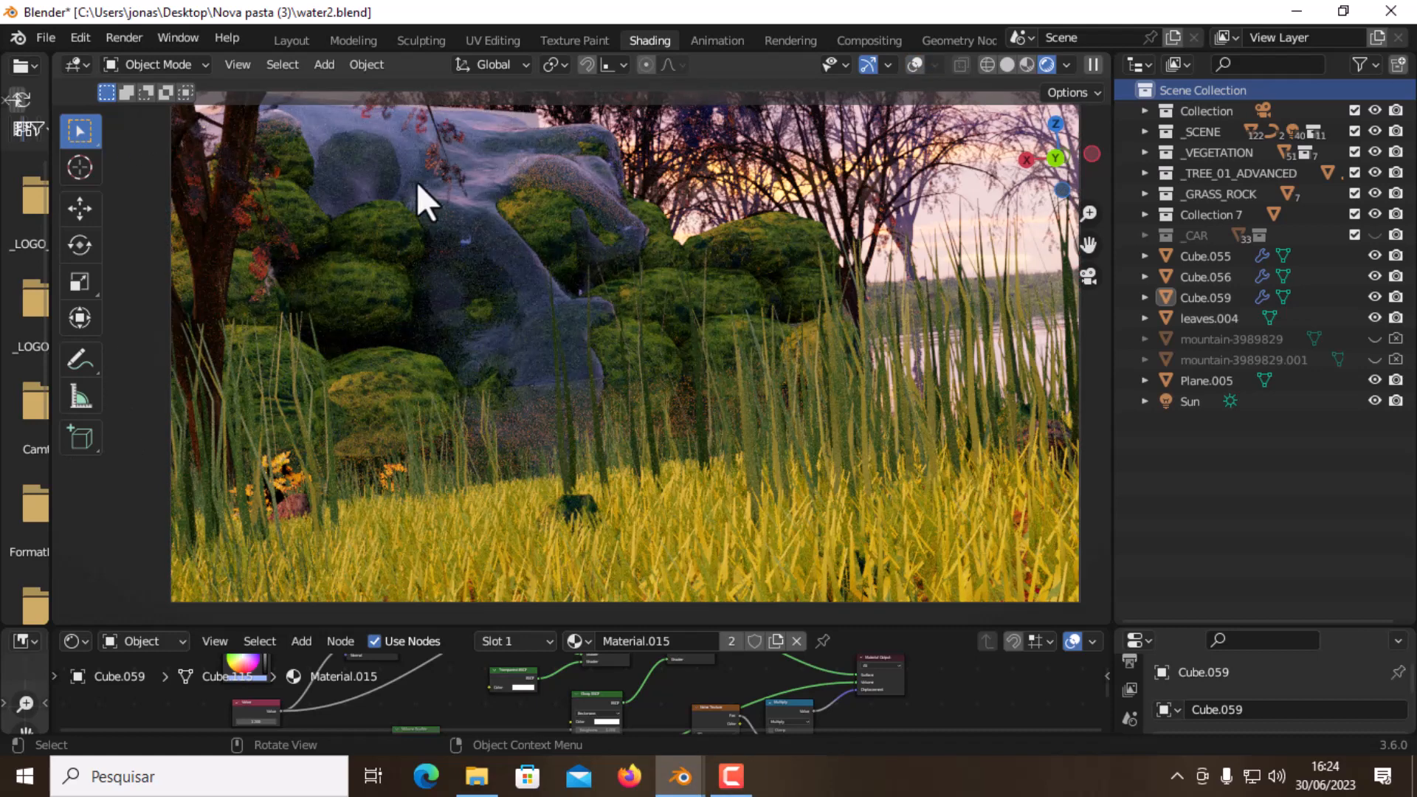
left_click(918, 64)
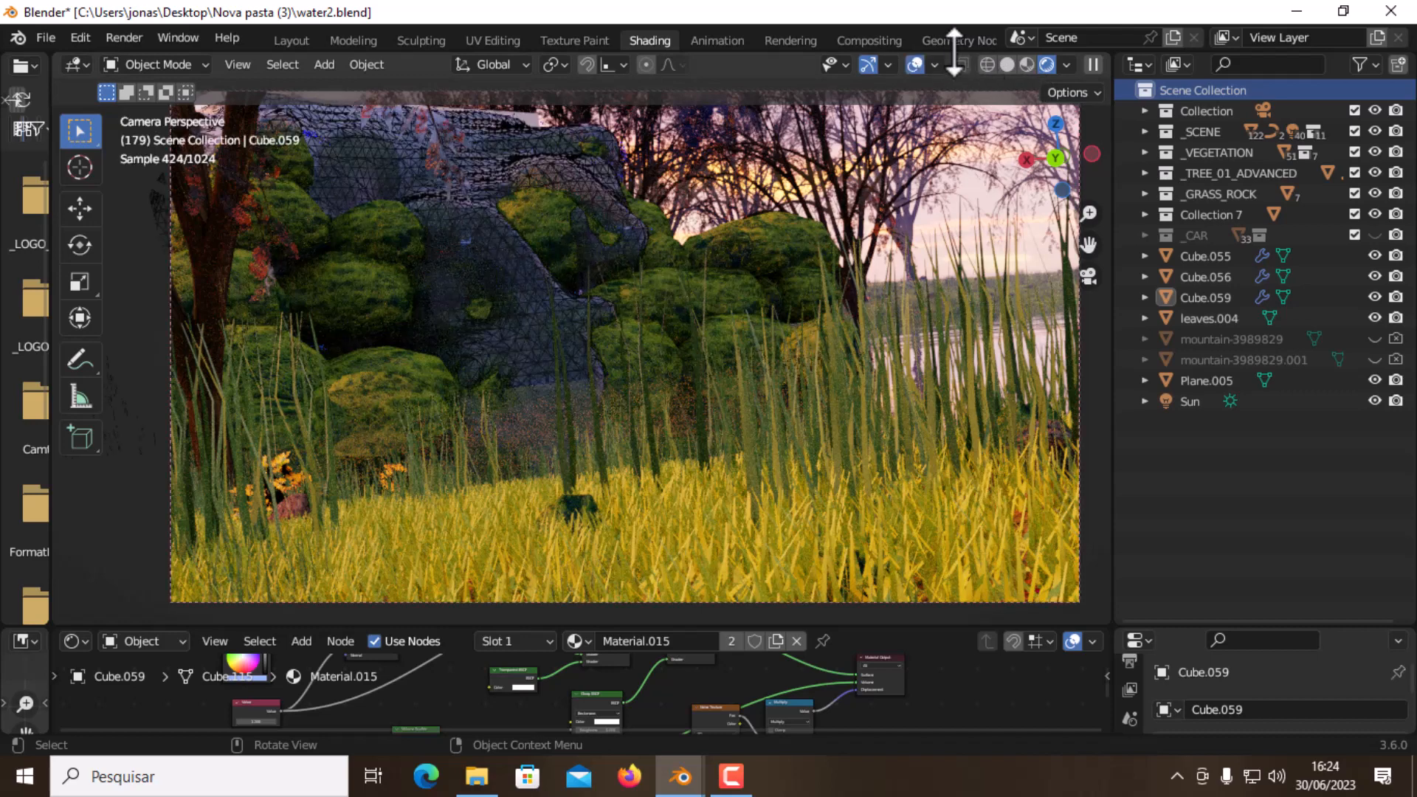
left_click(914, 64)
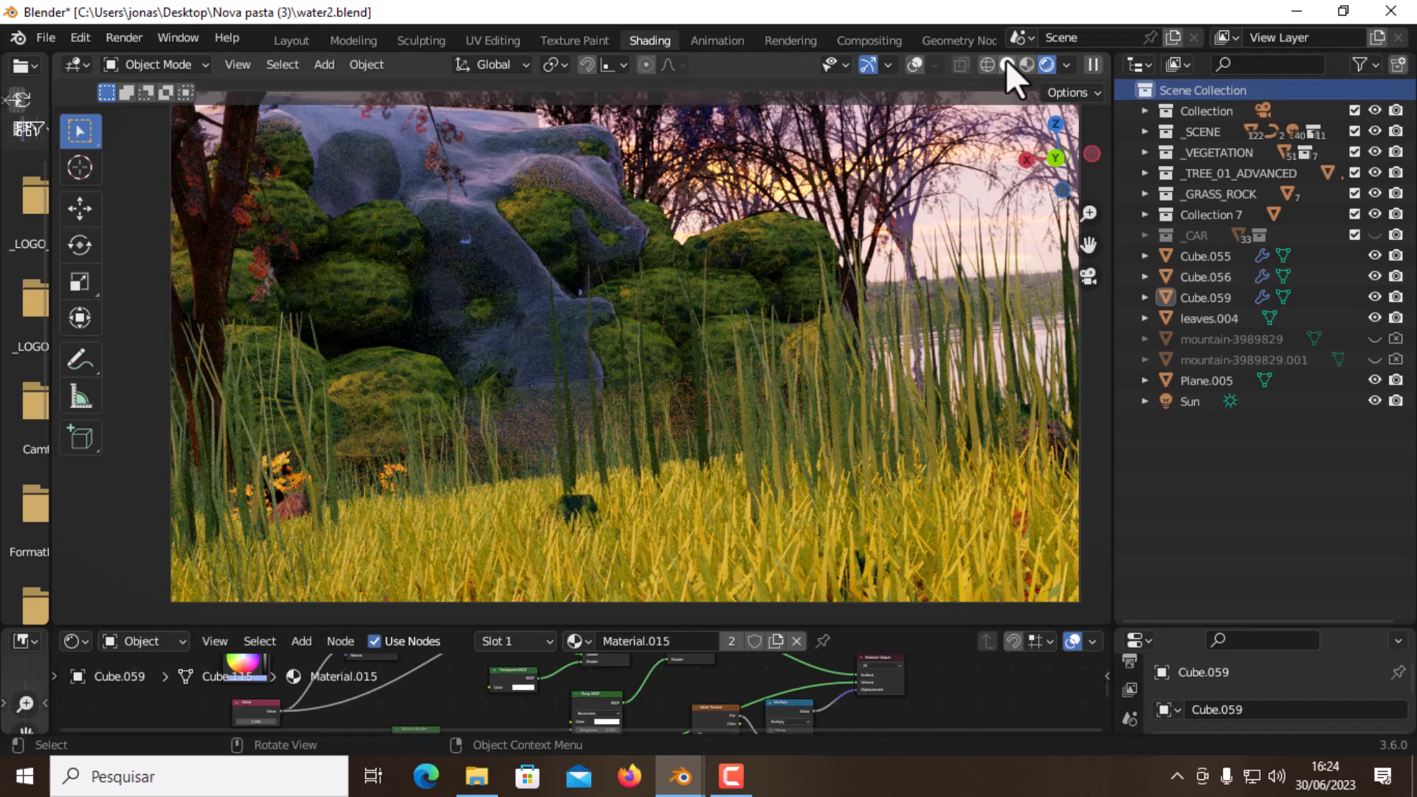
left_click(1372, 152)
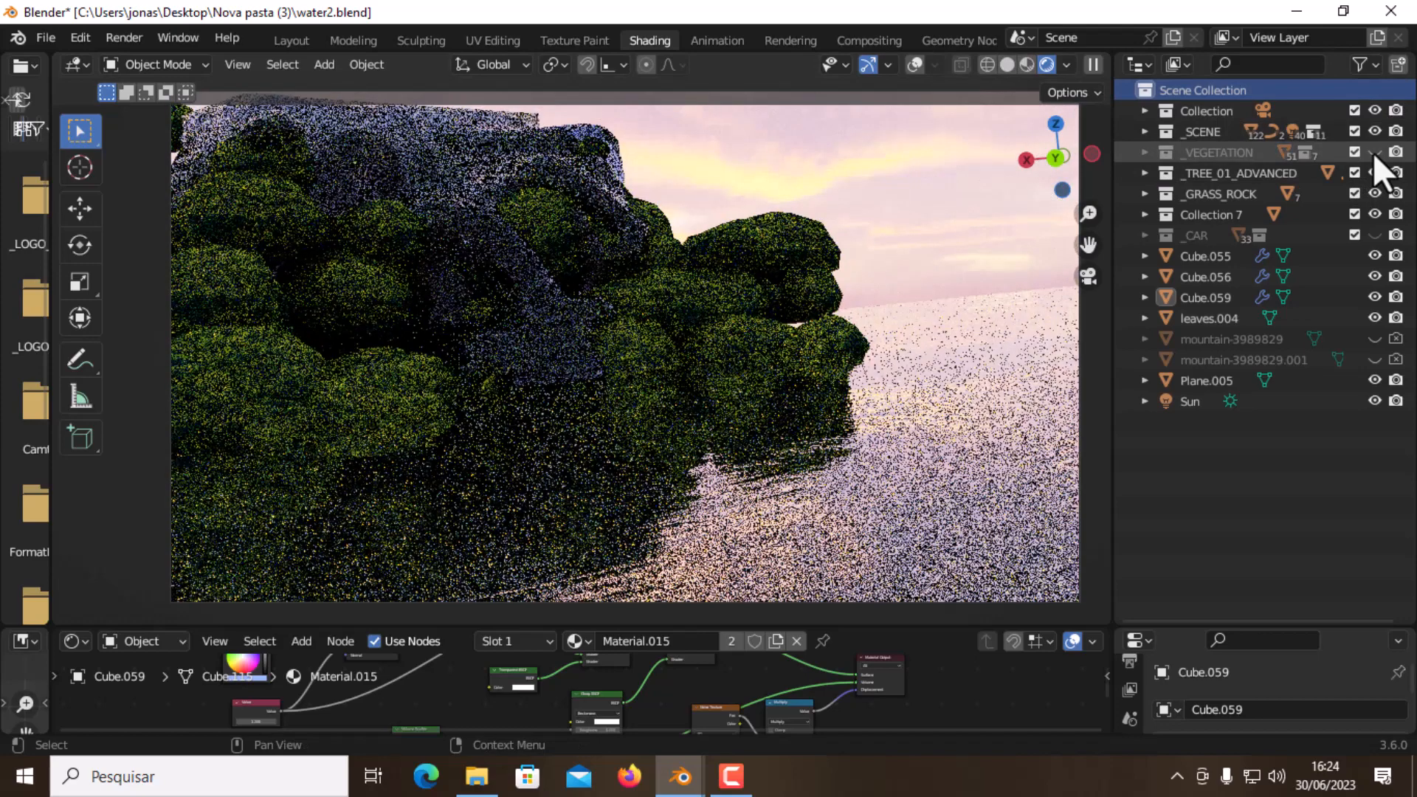
Enlarge the shader node editor beneath the 3D view, keeping the rocks and waterfall in sight
middle_click_drag(629, 249, 617, 256)
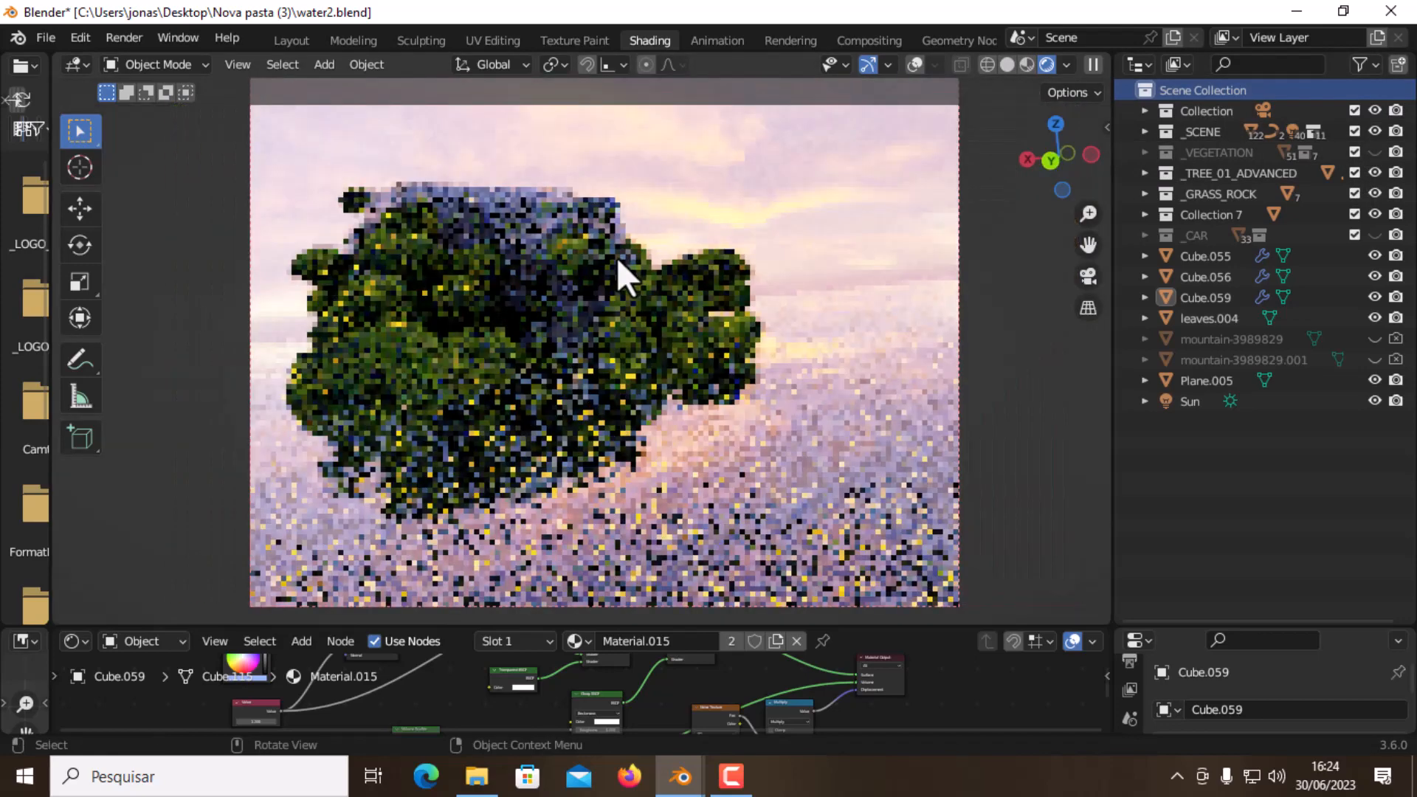
scroll(618, 251, "up", 2)
scroll(642, 239, "up", 4)
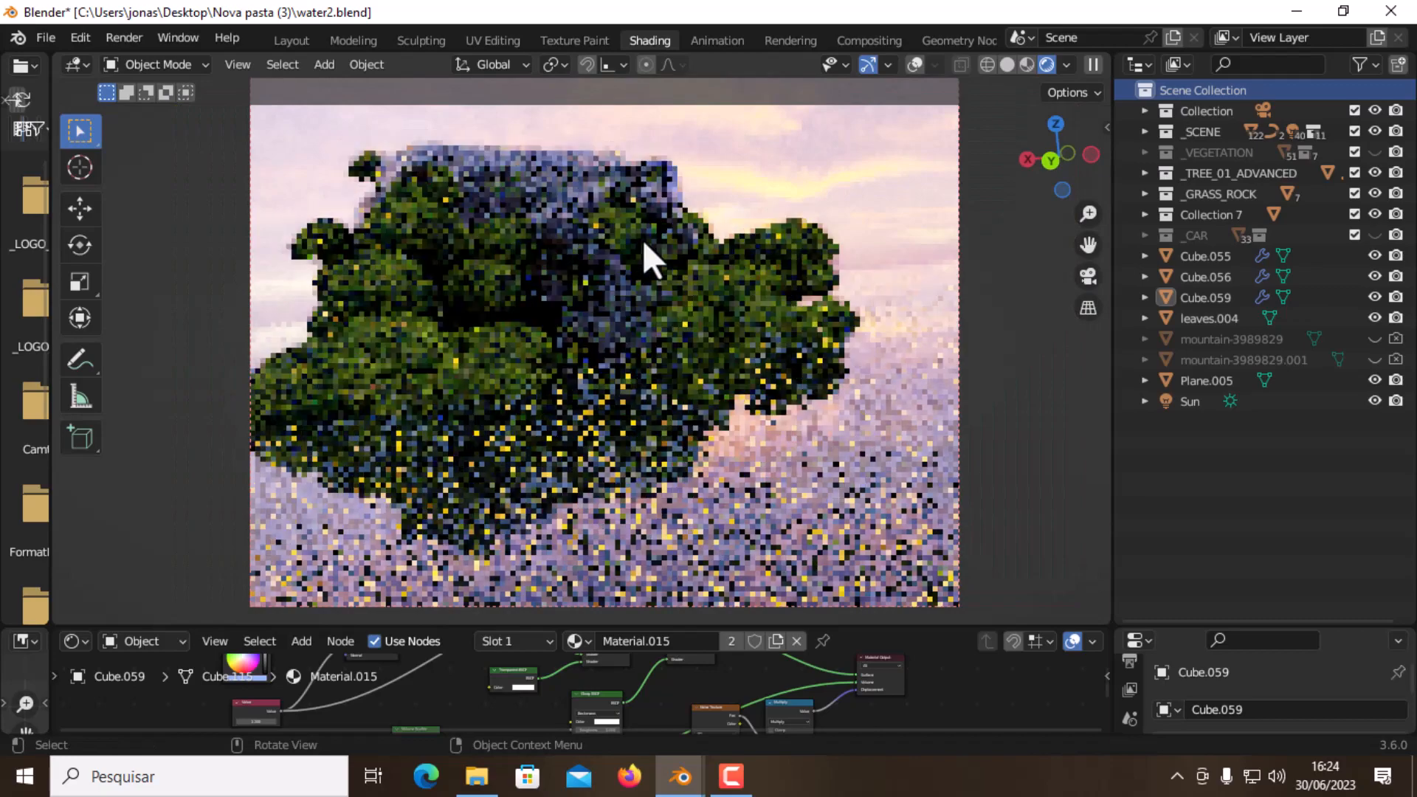
scroll(642, 239, "up", 2)
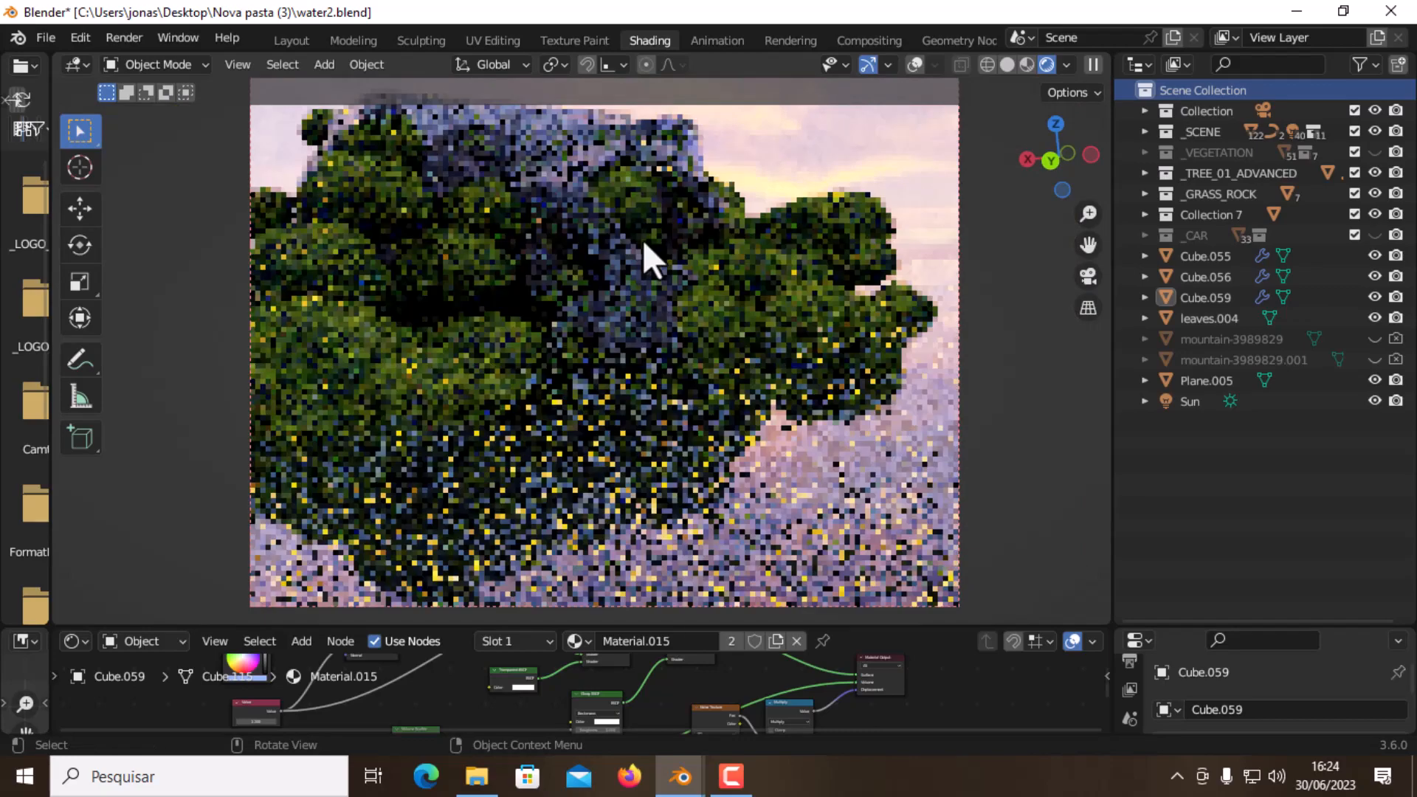
left_click_drag(550, 625, 567, 465)
middle_click_drag(631, 206, 669, 255, "shift")
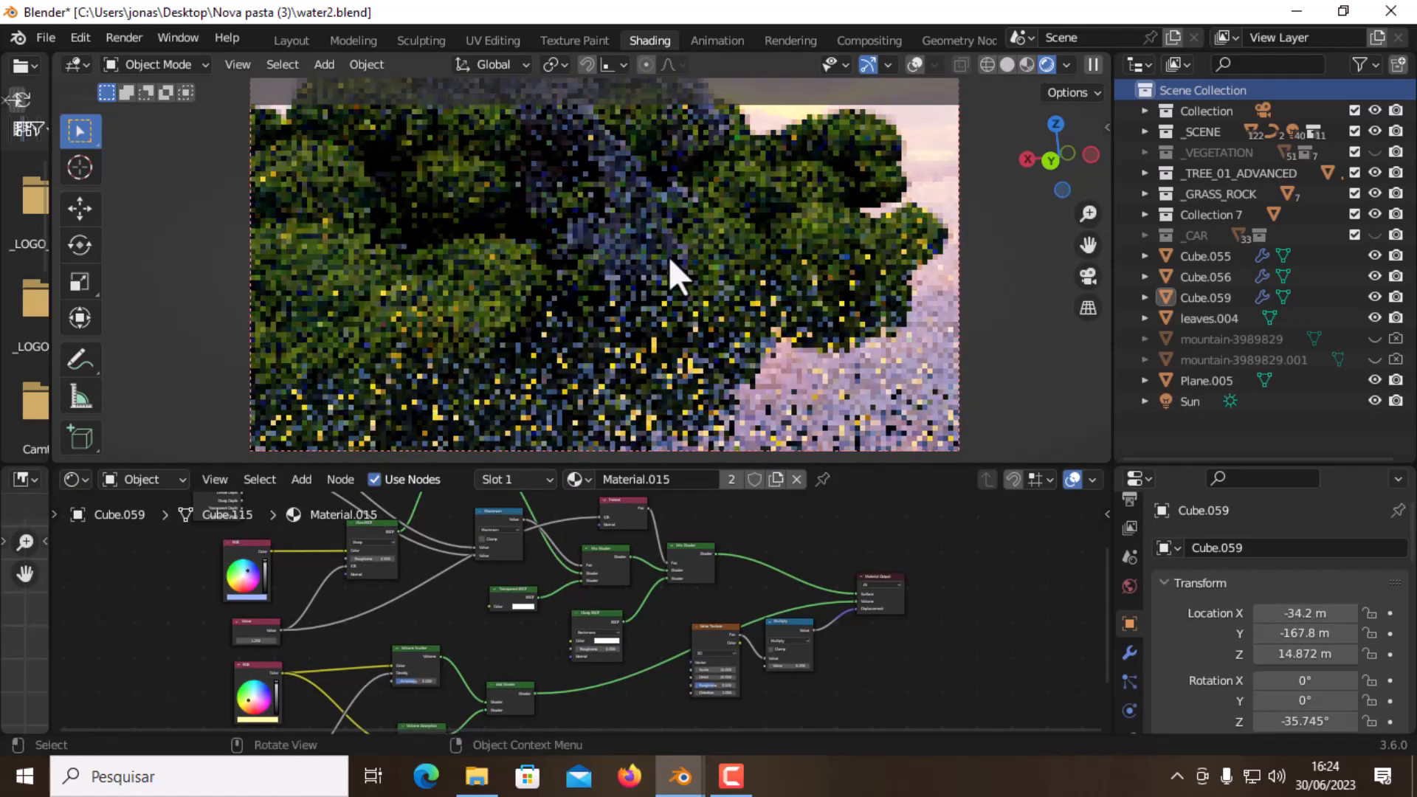
Show the World shader nodes and examine the sky environment texture setup and its lighting on the rocks
left_click(175, 473)
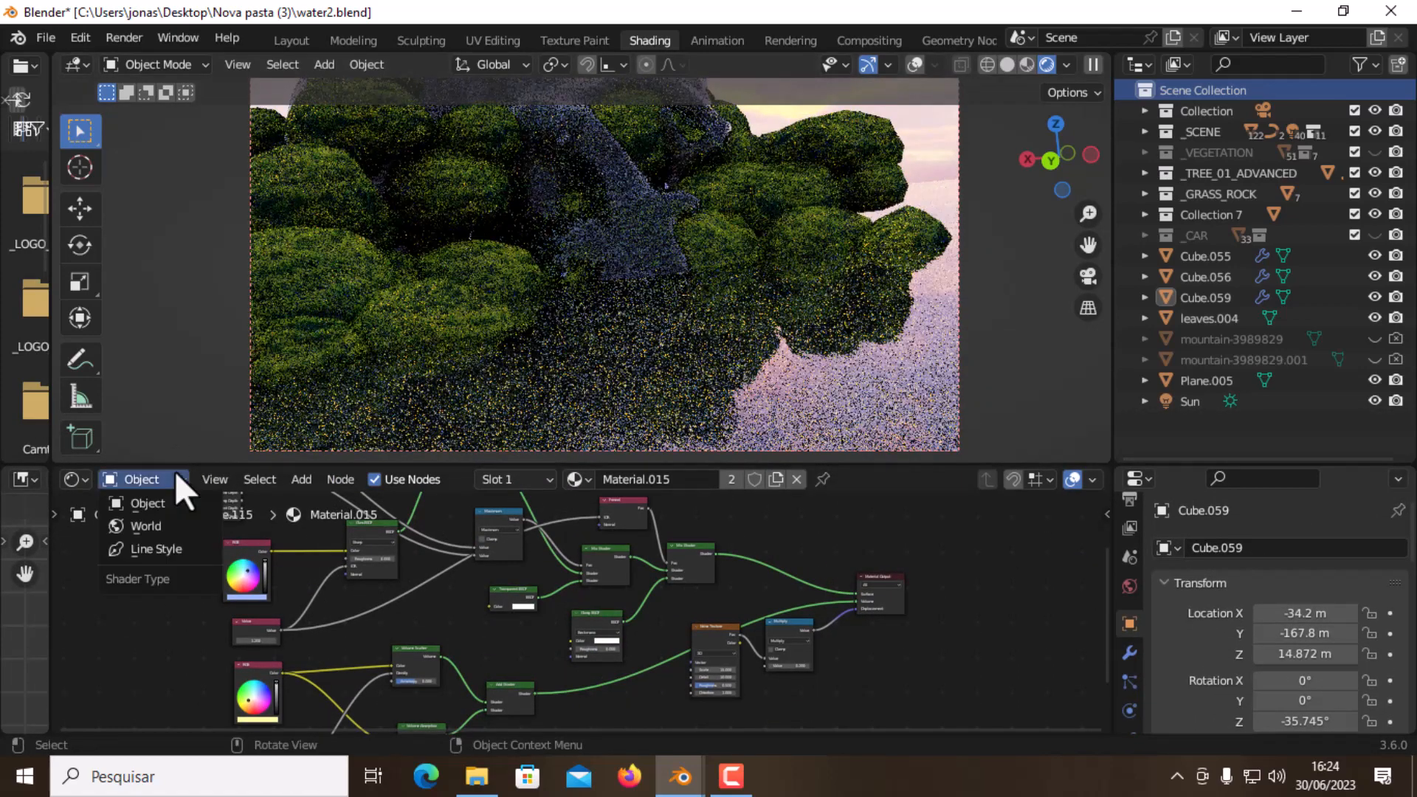
left_click(166, 523)
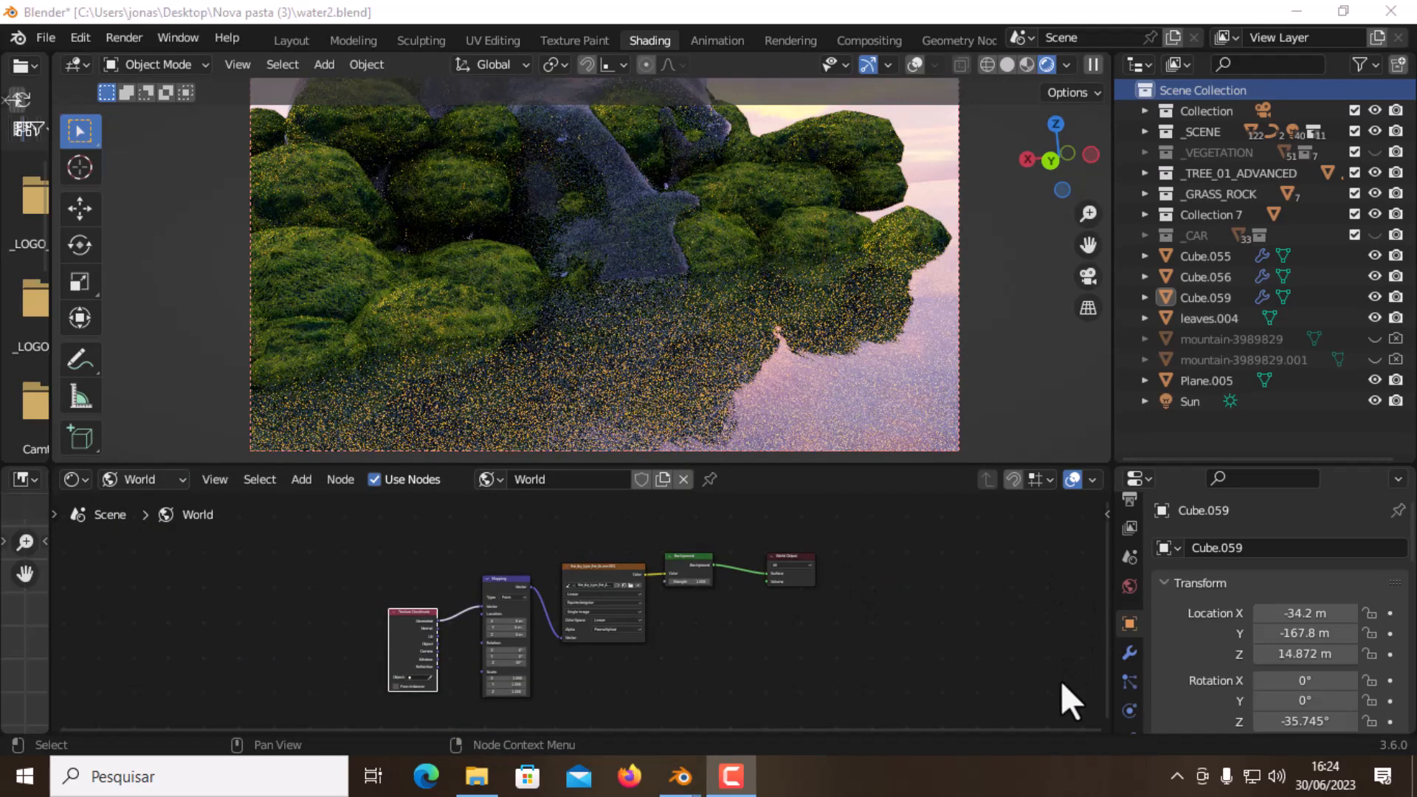
scroll(611, 577, "up", 5)
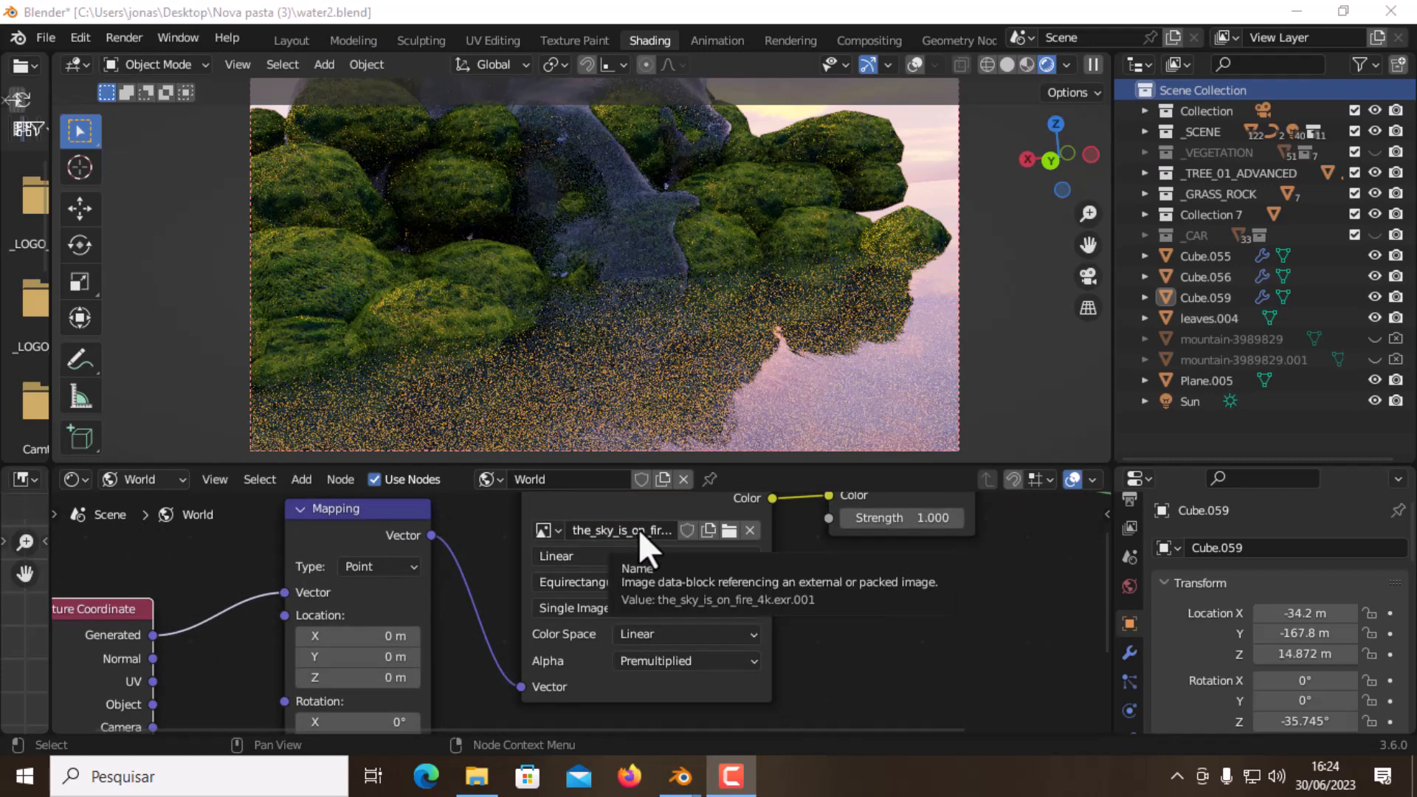
scroll(639, 529, "down", 4)
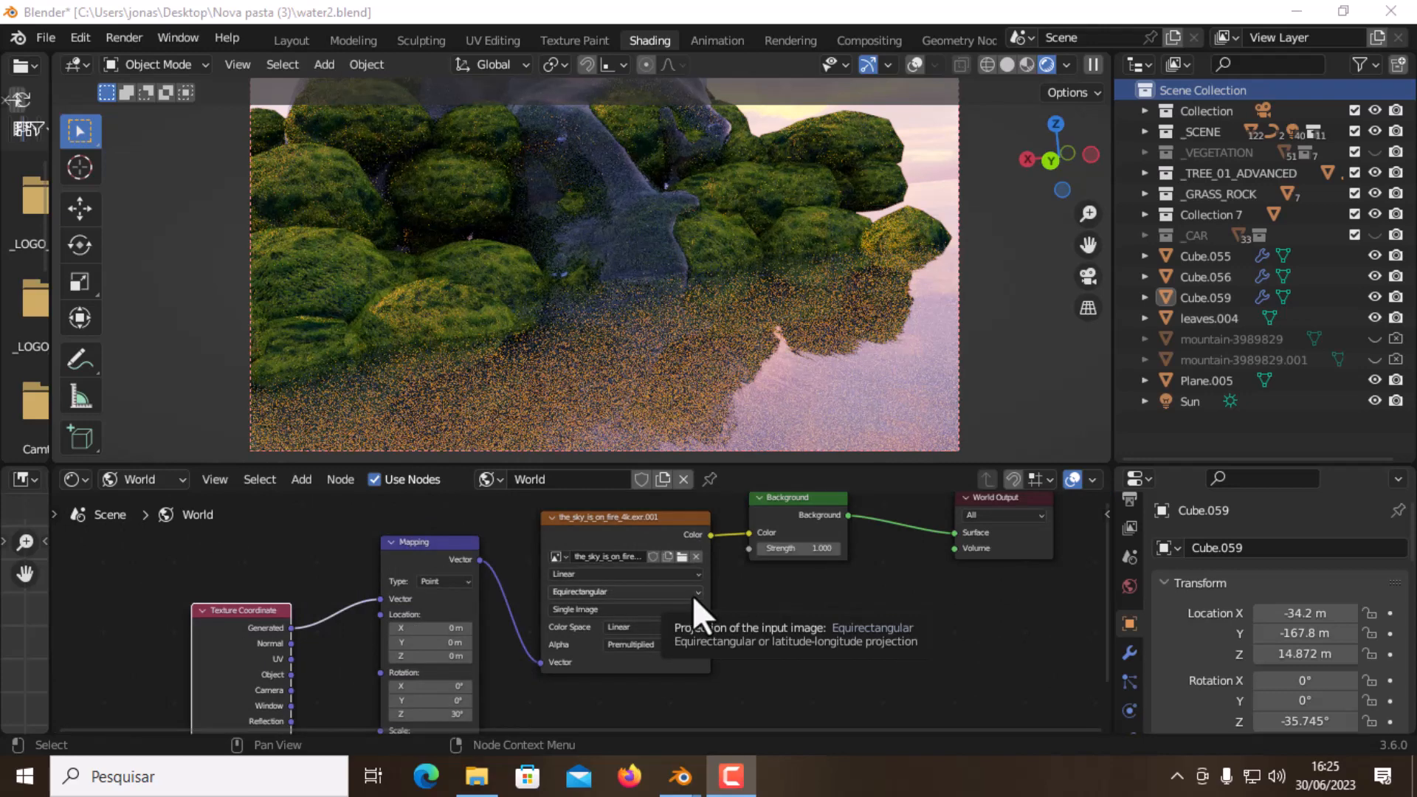
middle_click_drag(733, 250, 723, 233)
scroll(732, 256, "up", 1)
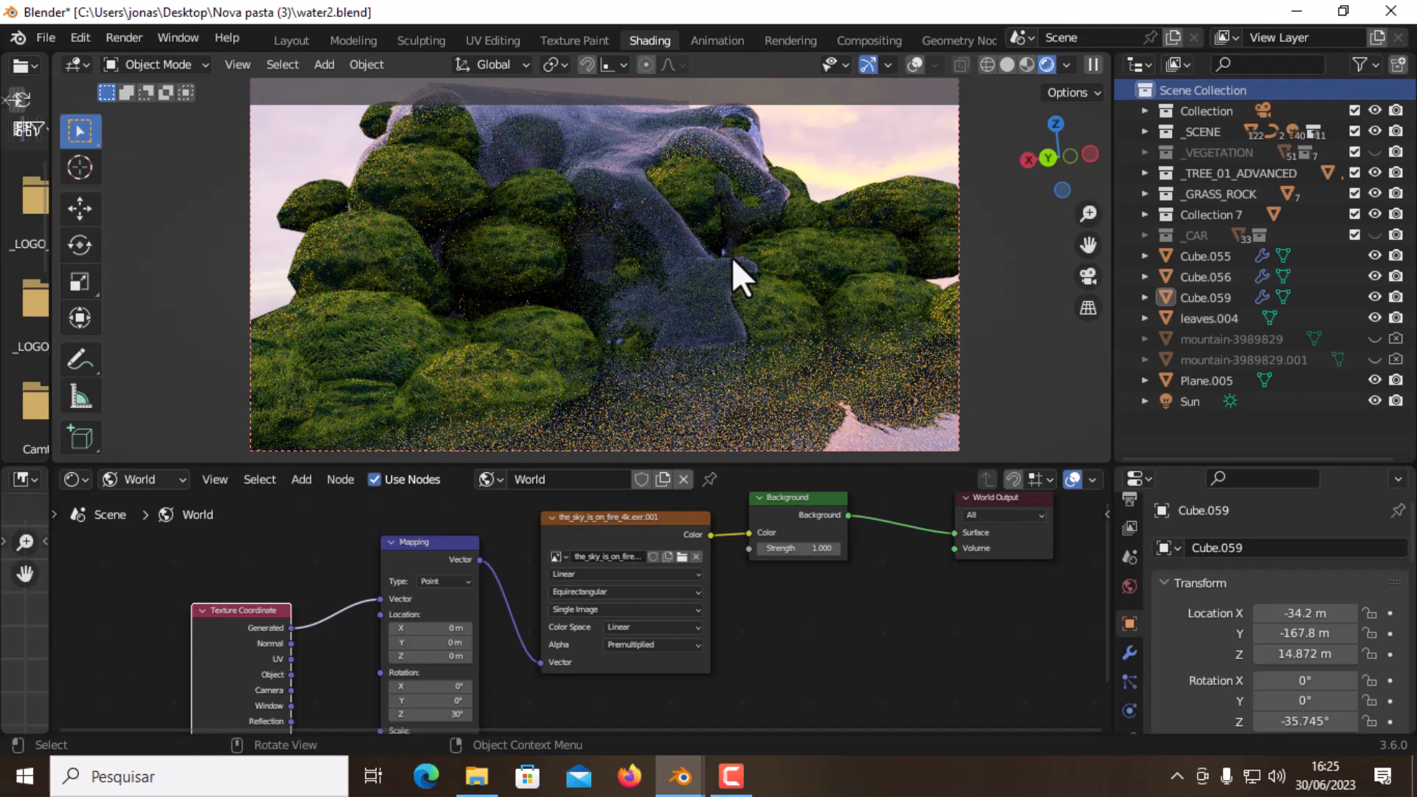
scroll(735, 219, "up", 3)
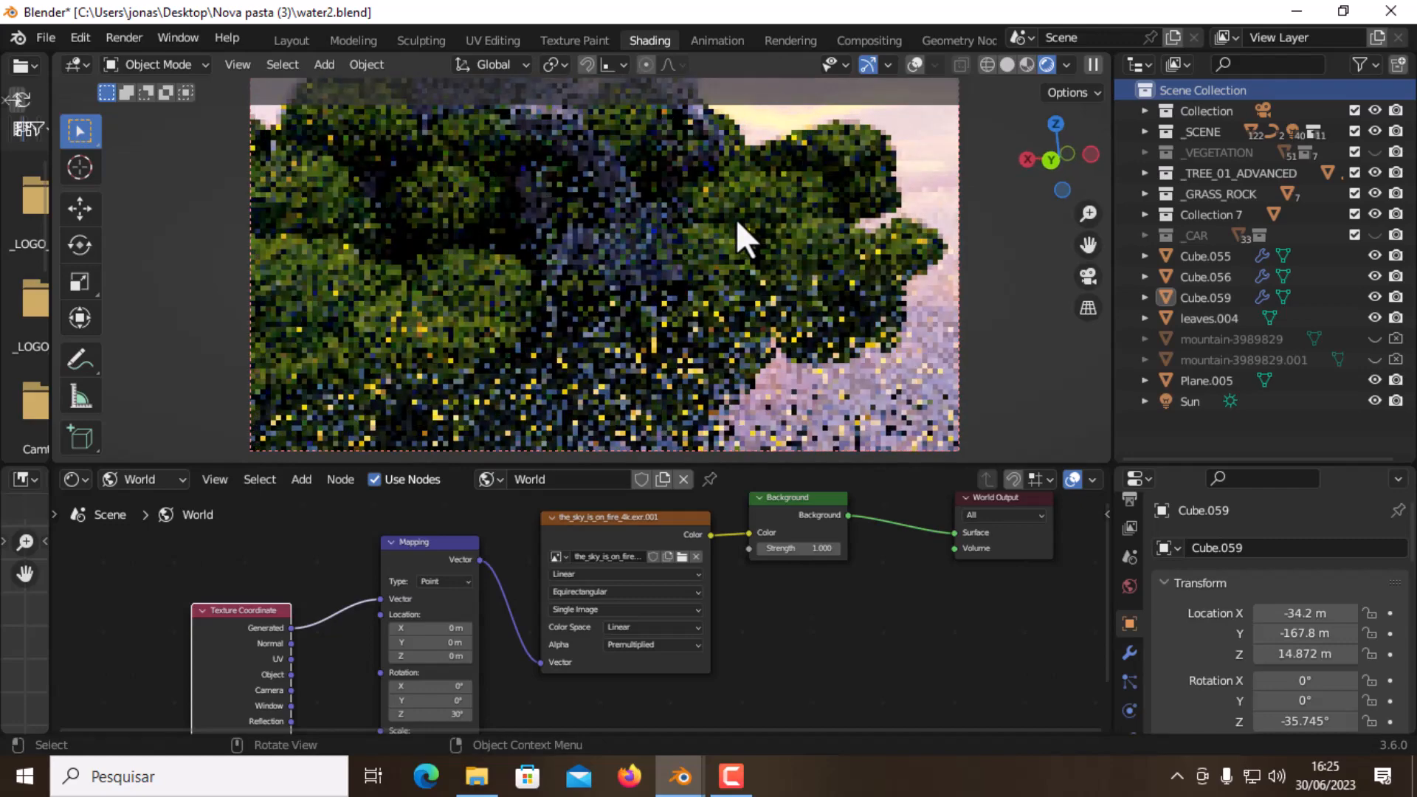
mouse_move(706, 210)
middle_mouse_down()
mouse_move(693, 188)
mouse_move(742, 236)
mouse_move(709, 198)
middle_mouse_up()
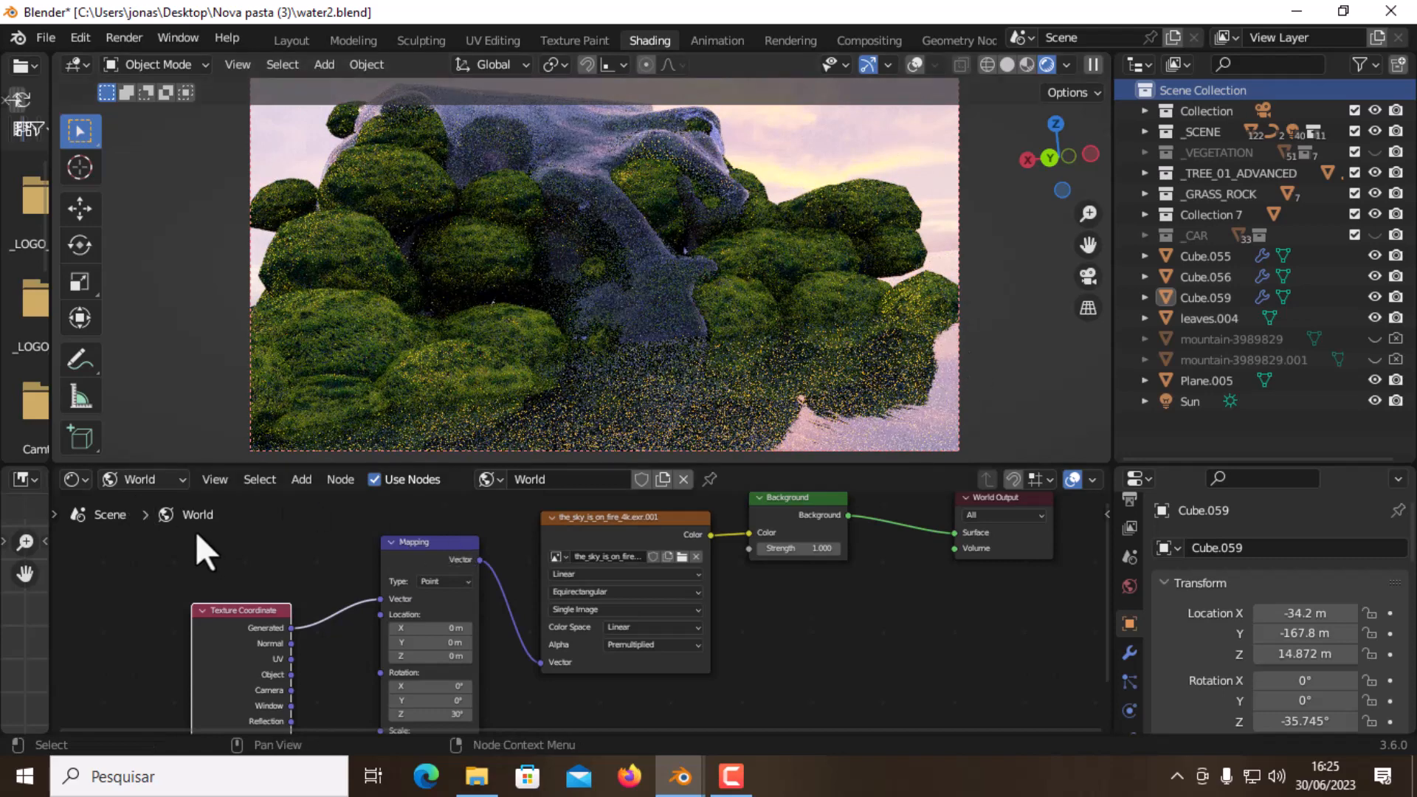
middle_click_drag(237, 574, 236, 556)
Switch the node editor back to object materials and select the waterfall mesh Cube.059 with viewport overlays shown
left_click(633, 290)
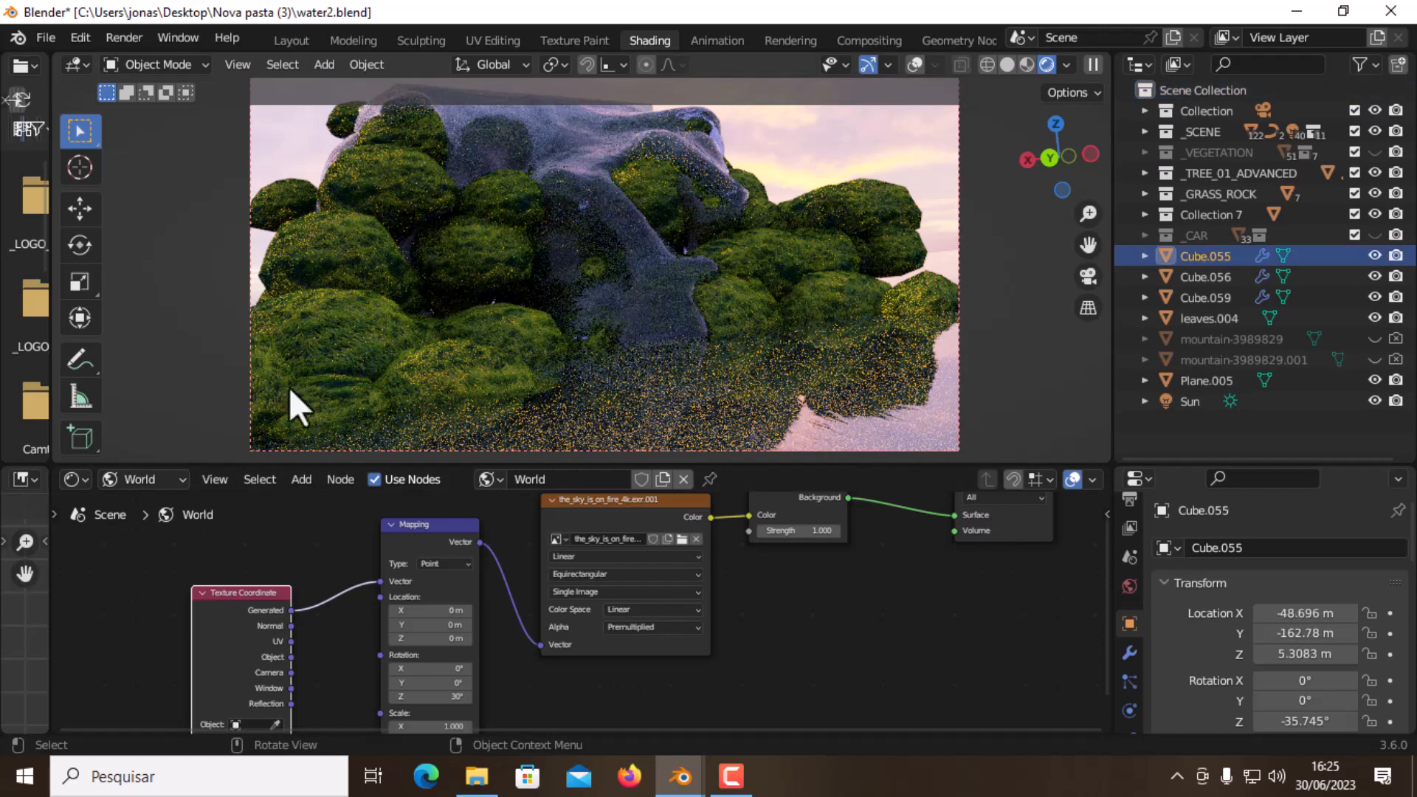
left_click(142, 481)
left_click(148, 503)
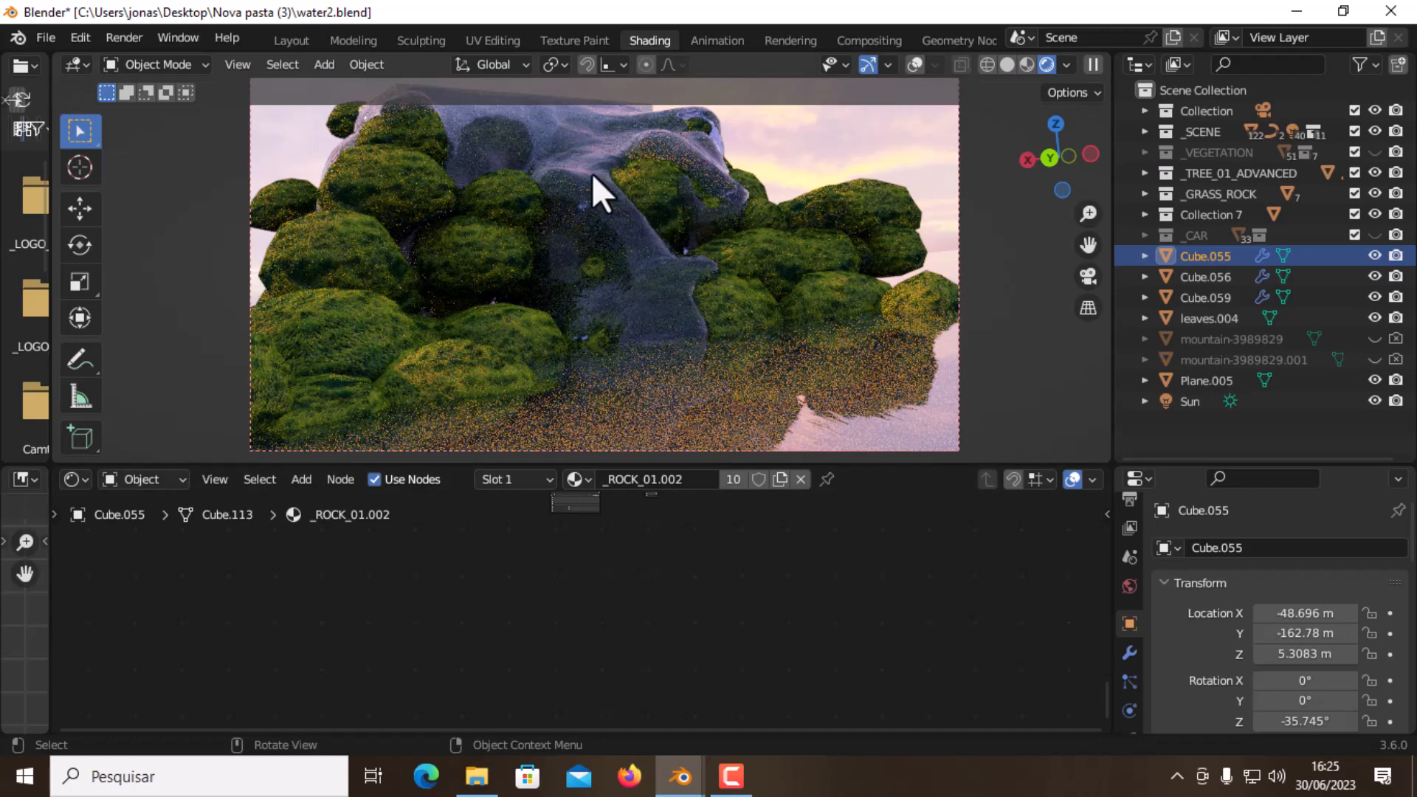
left_click(915, 65)
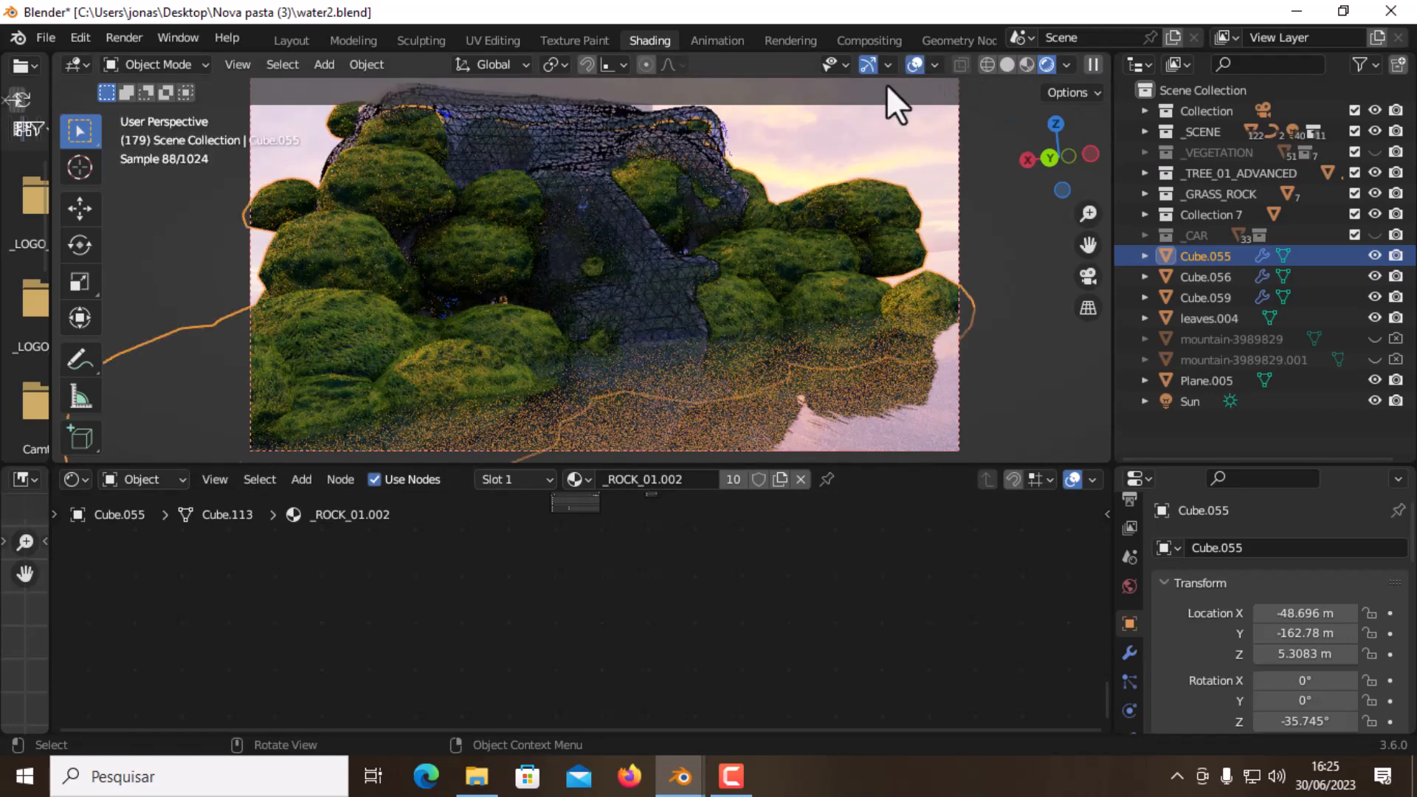
left_click(595, 223)
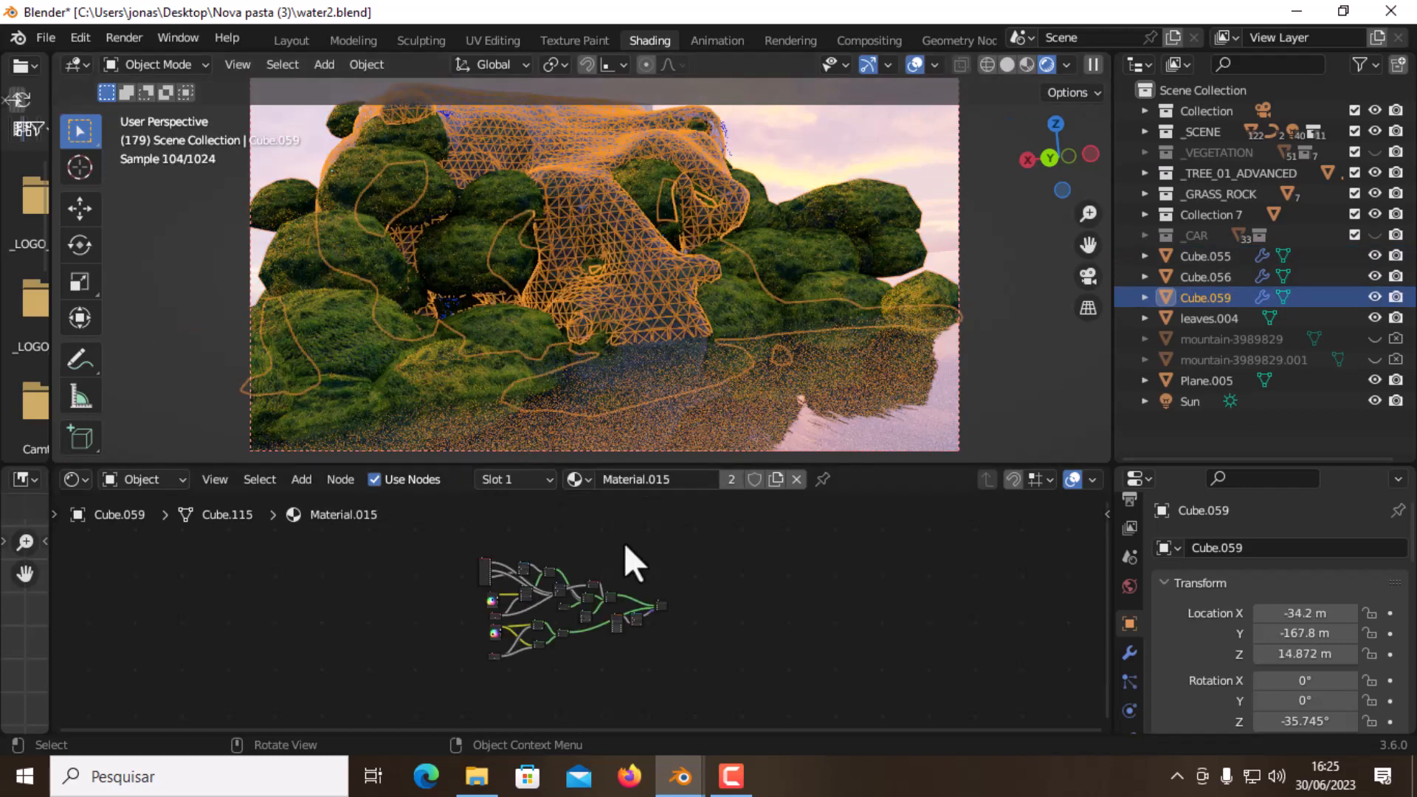
Delete every node of Material.015 except the Material Output, and hide the viewport overlays
scroll(490, 596, "up", 2)
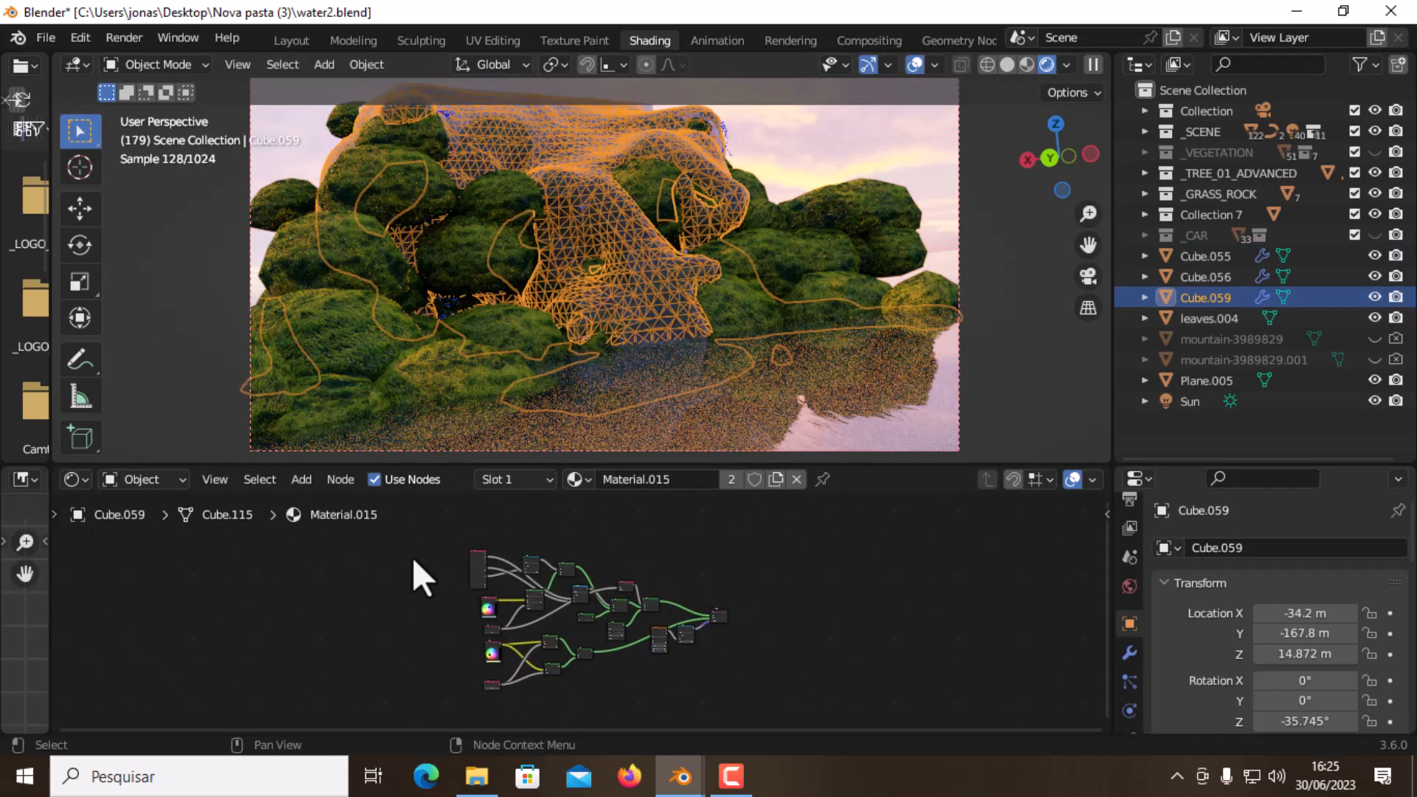
left_click_drag(435, 530, 688, 716)
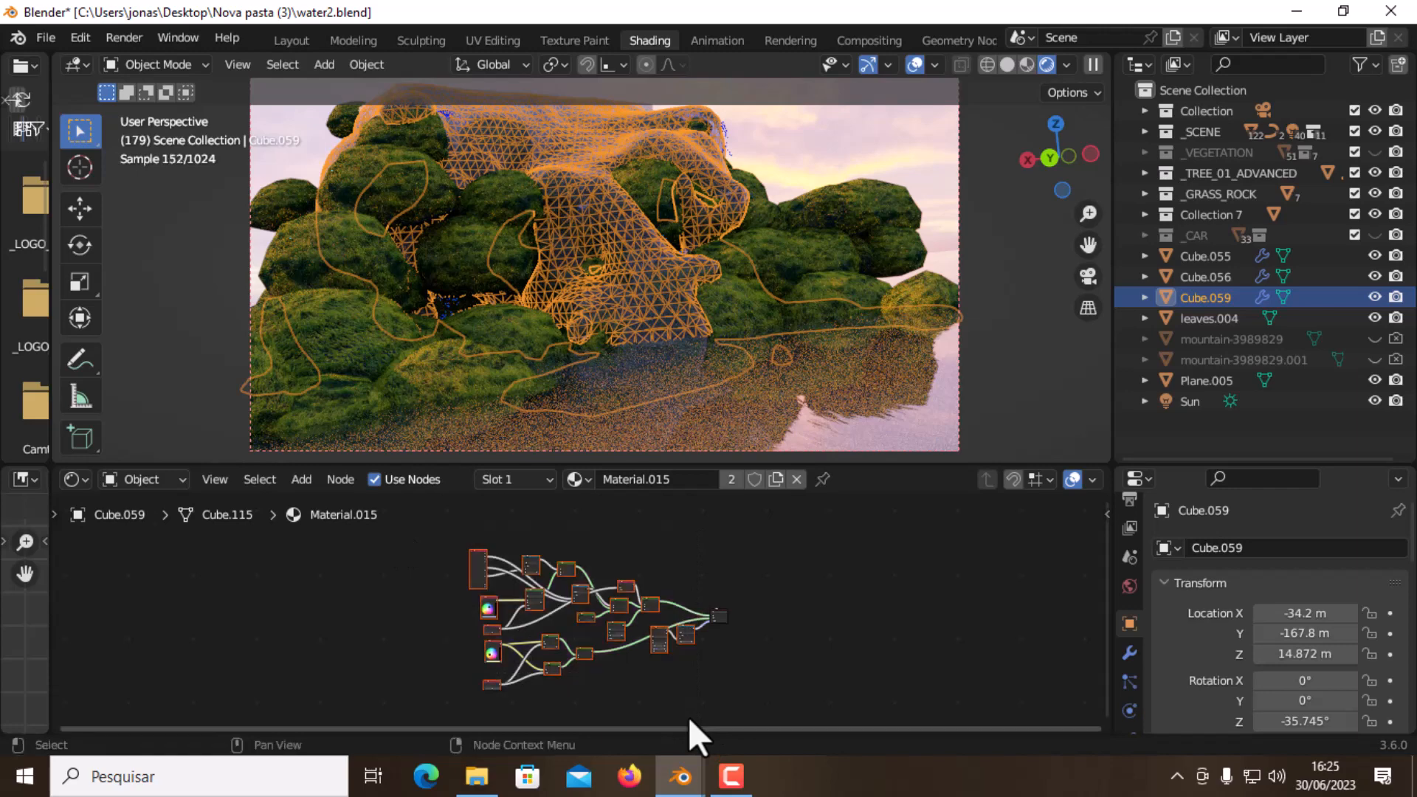
key("Delete")
middle_click_drag(627, 635, 516, 620)
scroll(608, 614, "up", 5)
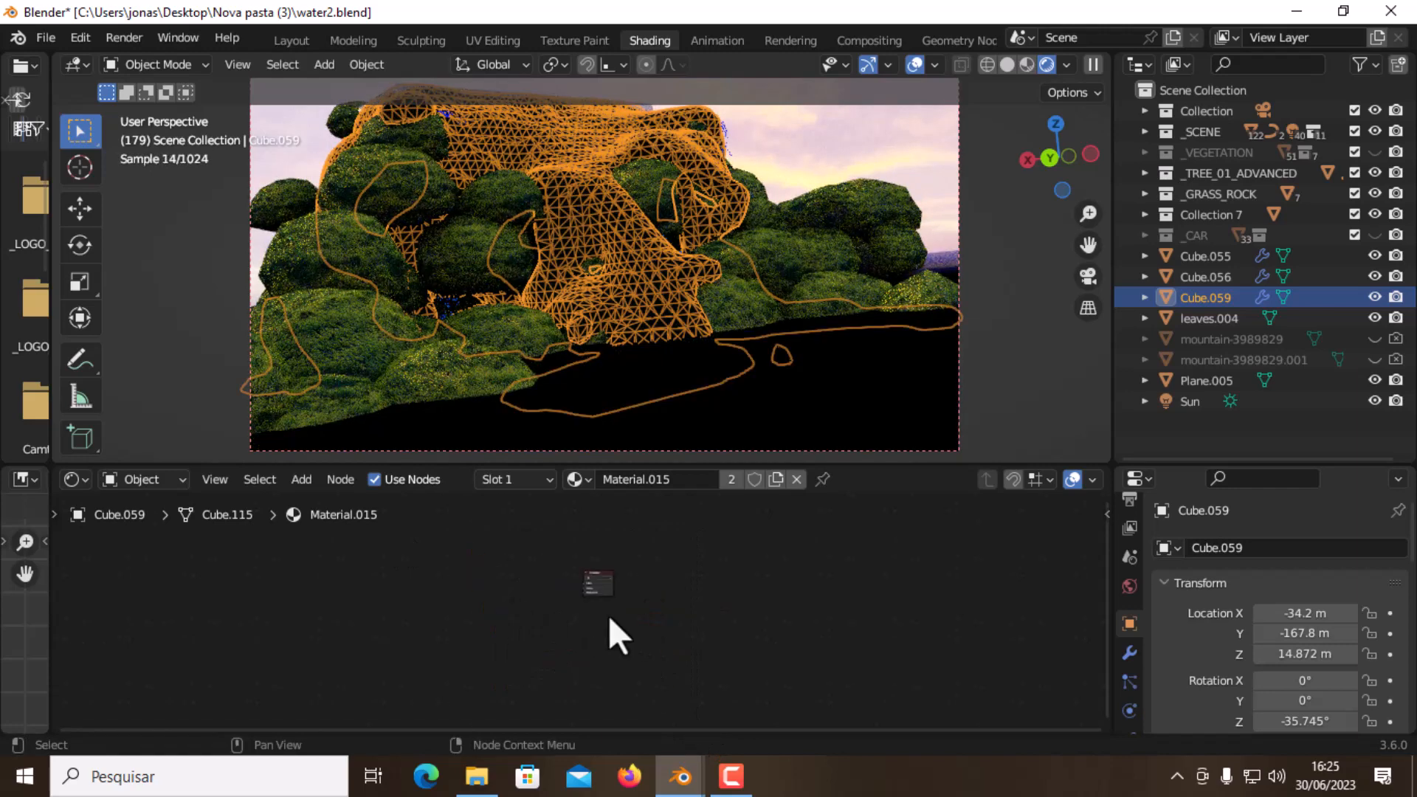
middle_click_drag(648, 583, 685, 622)
scroll(685, 623, "up", 5)
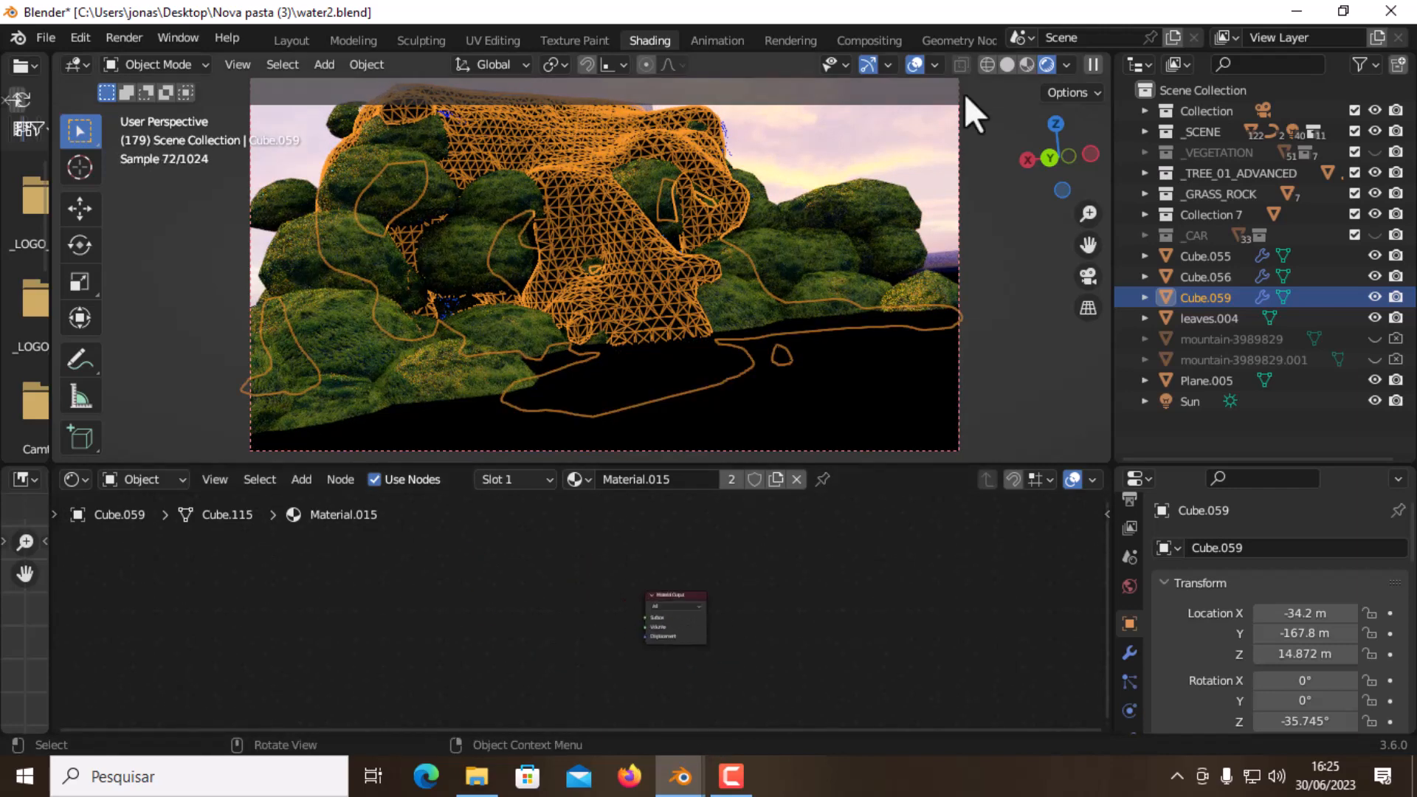
left_click(915, 69)
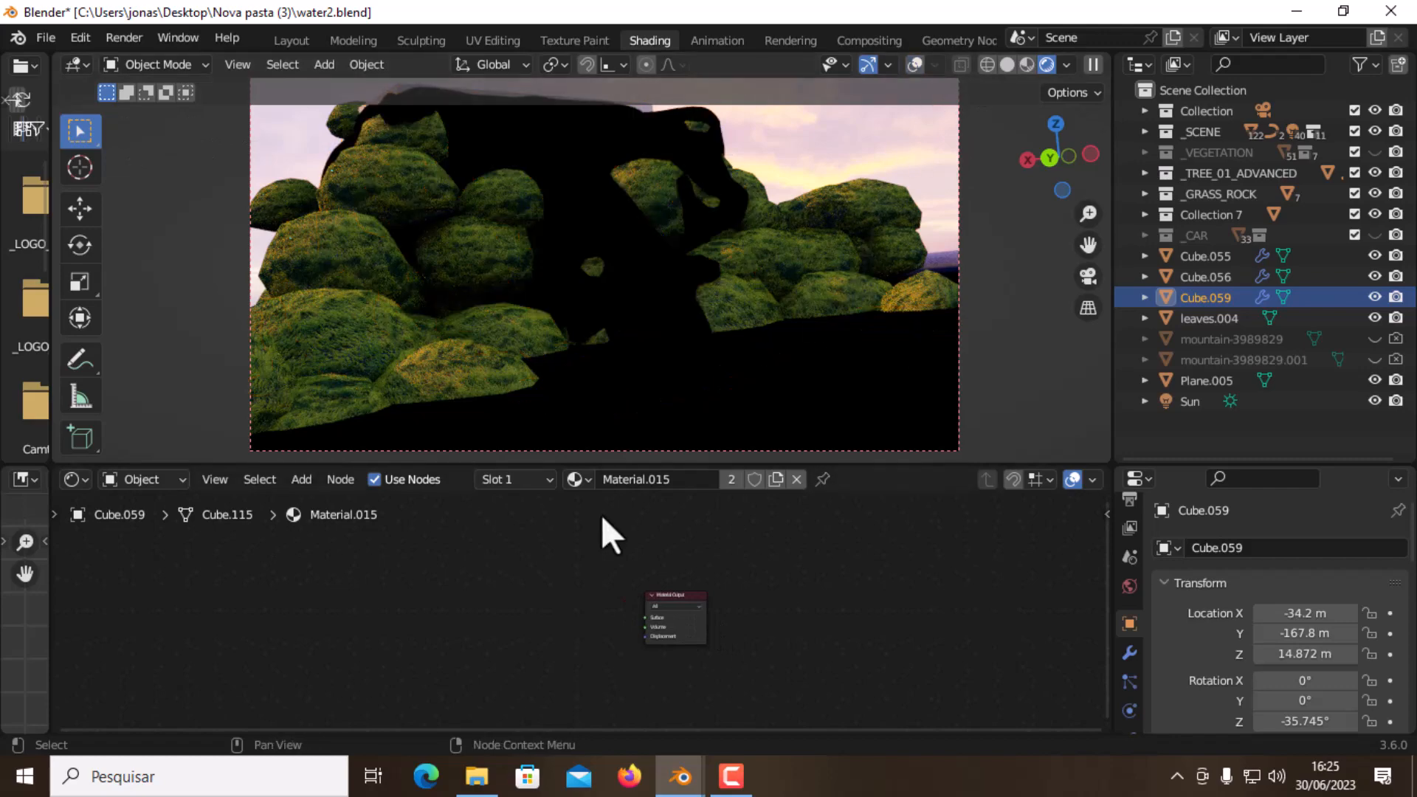
middle_click_drag(639, 290, 769, 170)
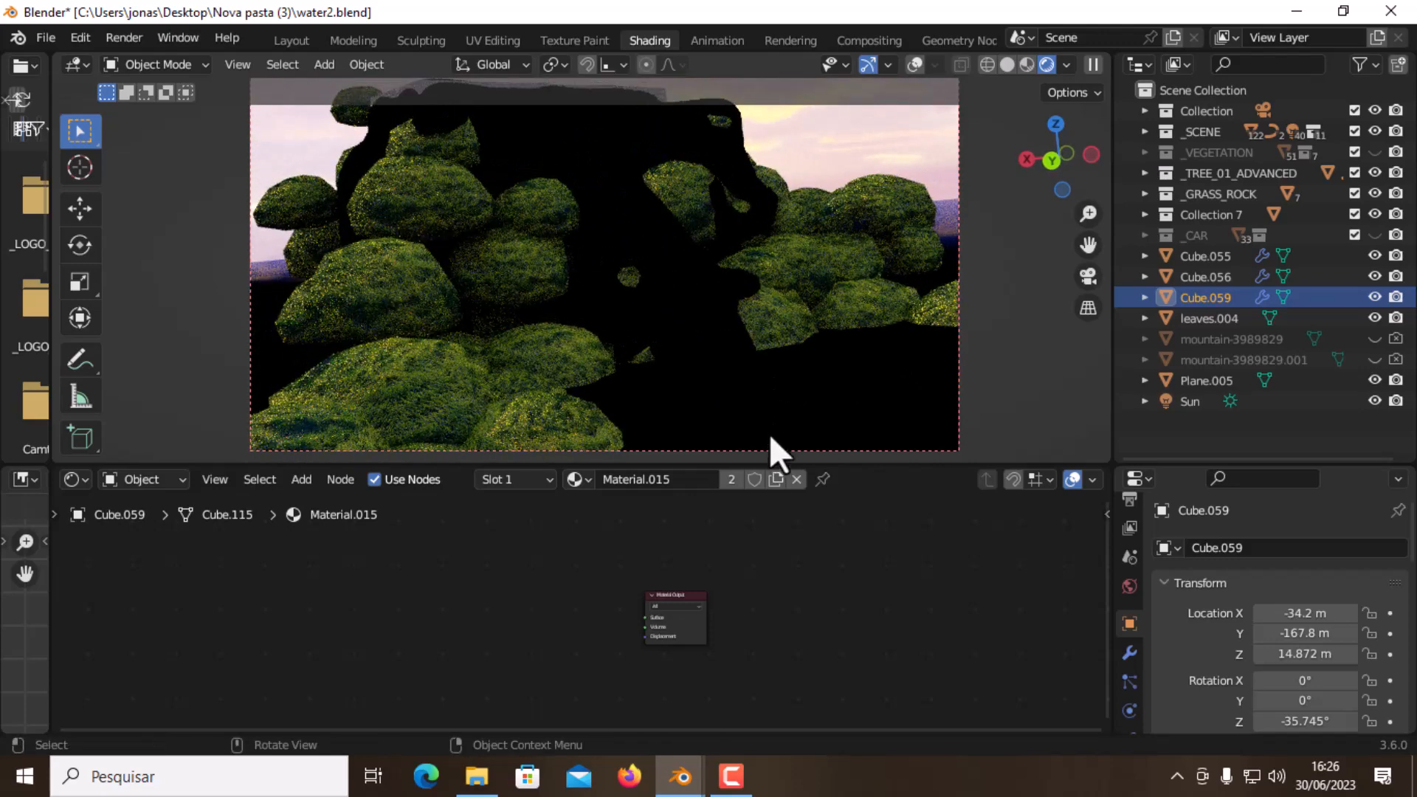
Add an Add Shader node ahead of the Material Output in Material.015
scroll(671, 642, "up", 3)
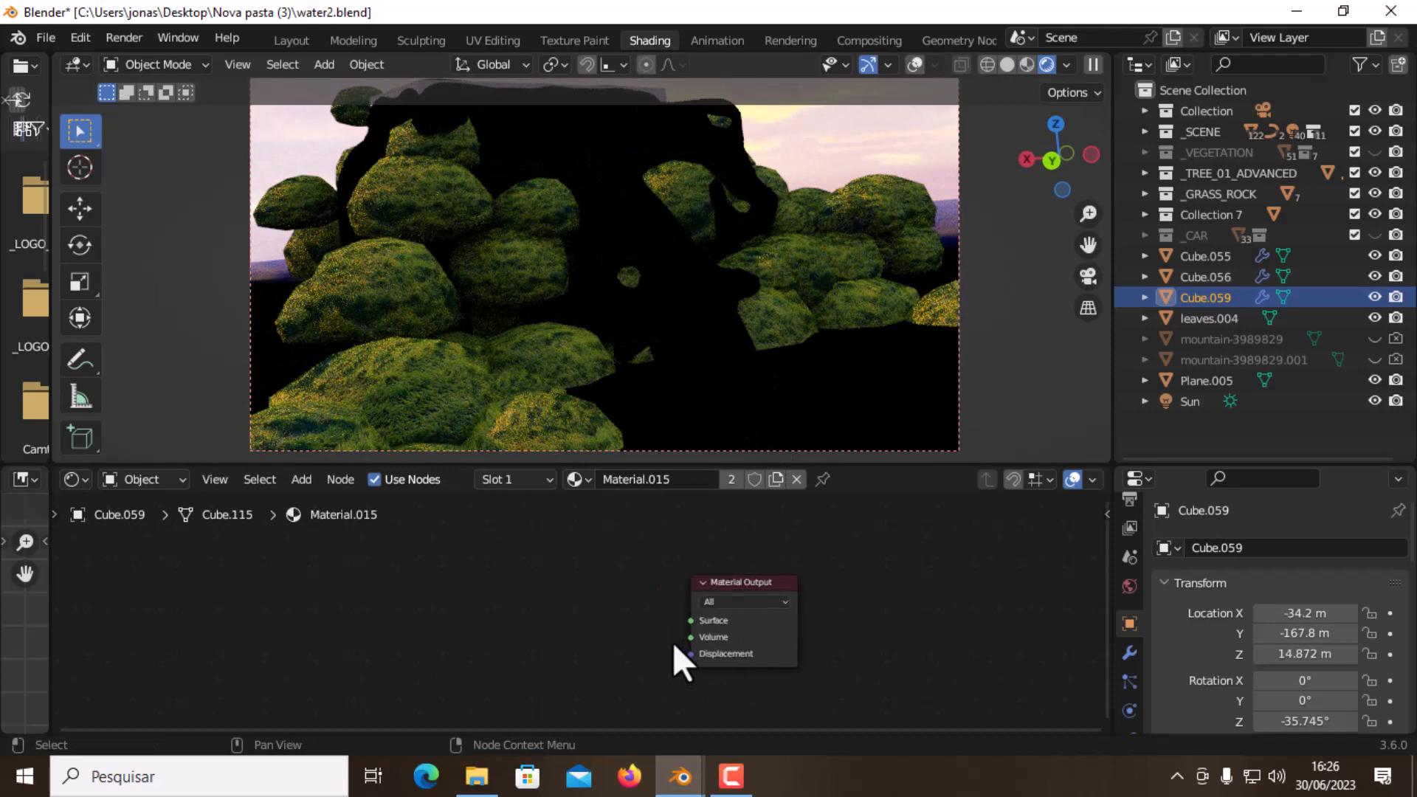
middle_click_drag(653, 640, 616, 590)
scroll(722, 615, "up", 3)
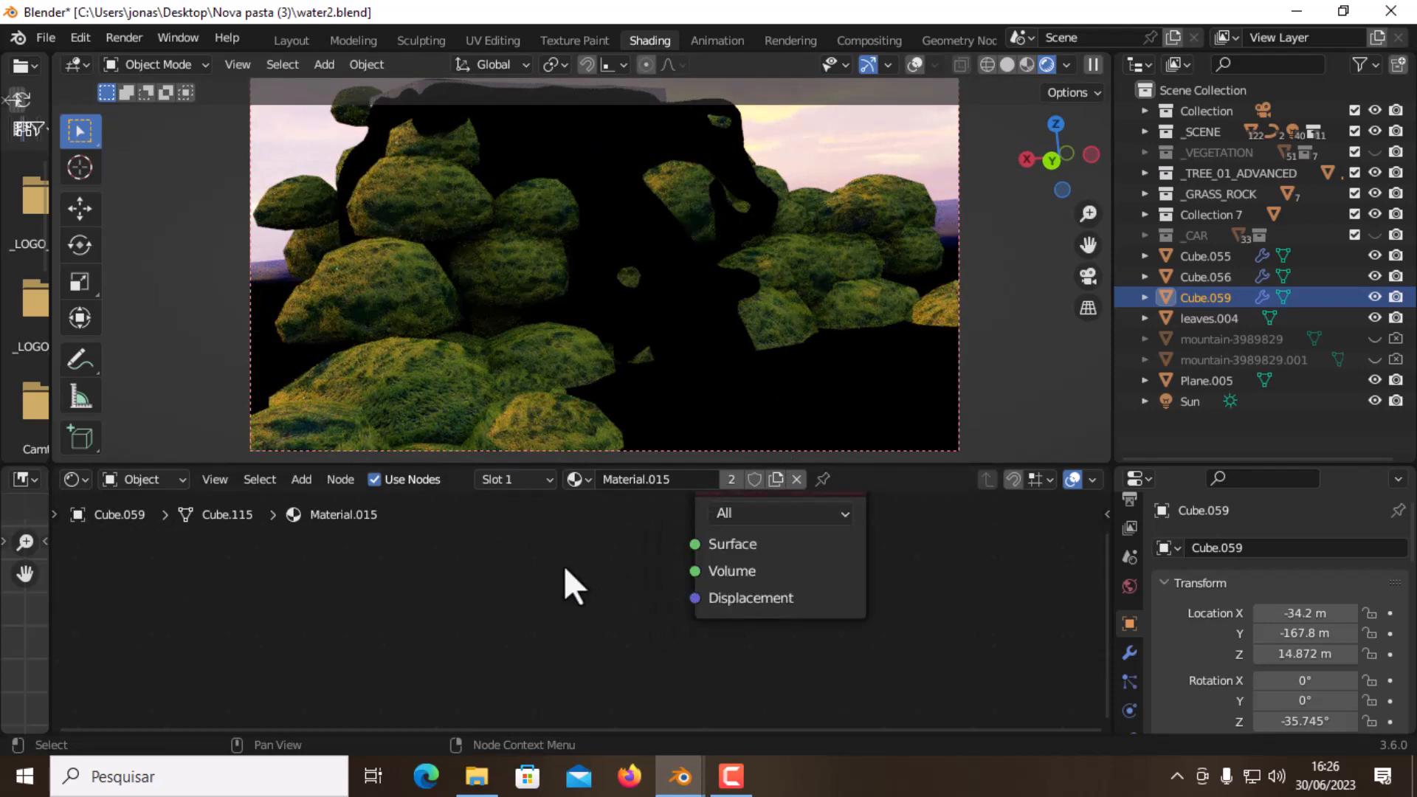
key("shift+a")
mouse_move(564, 566)
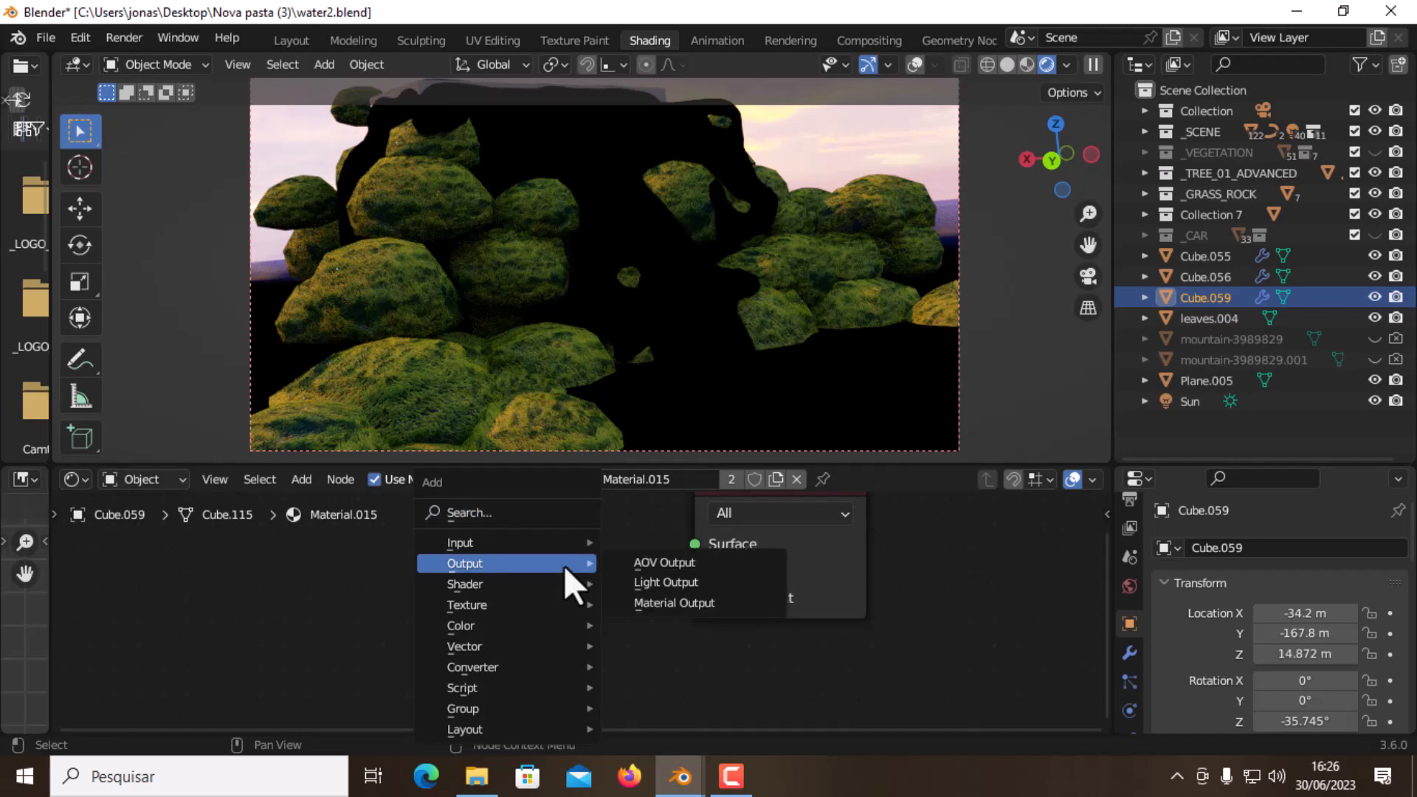
left_click(541, 514)
type("add")
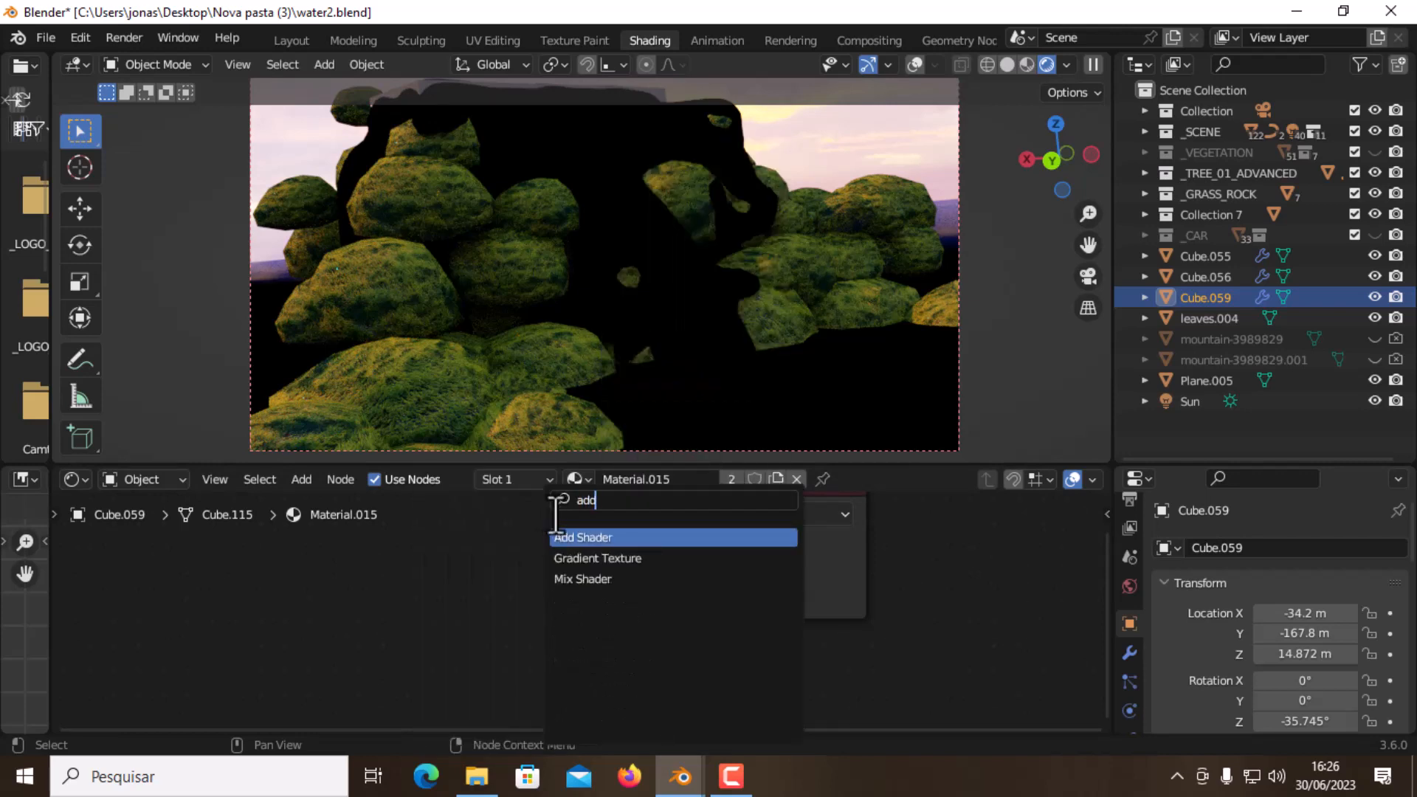
left_click(611, 537)
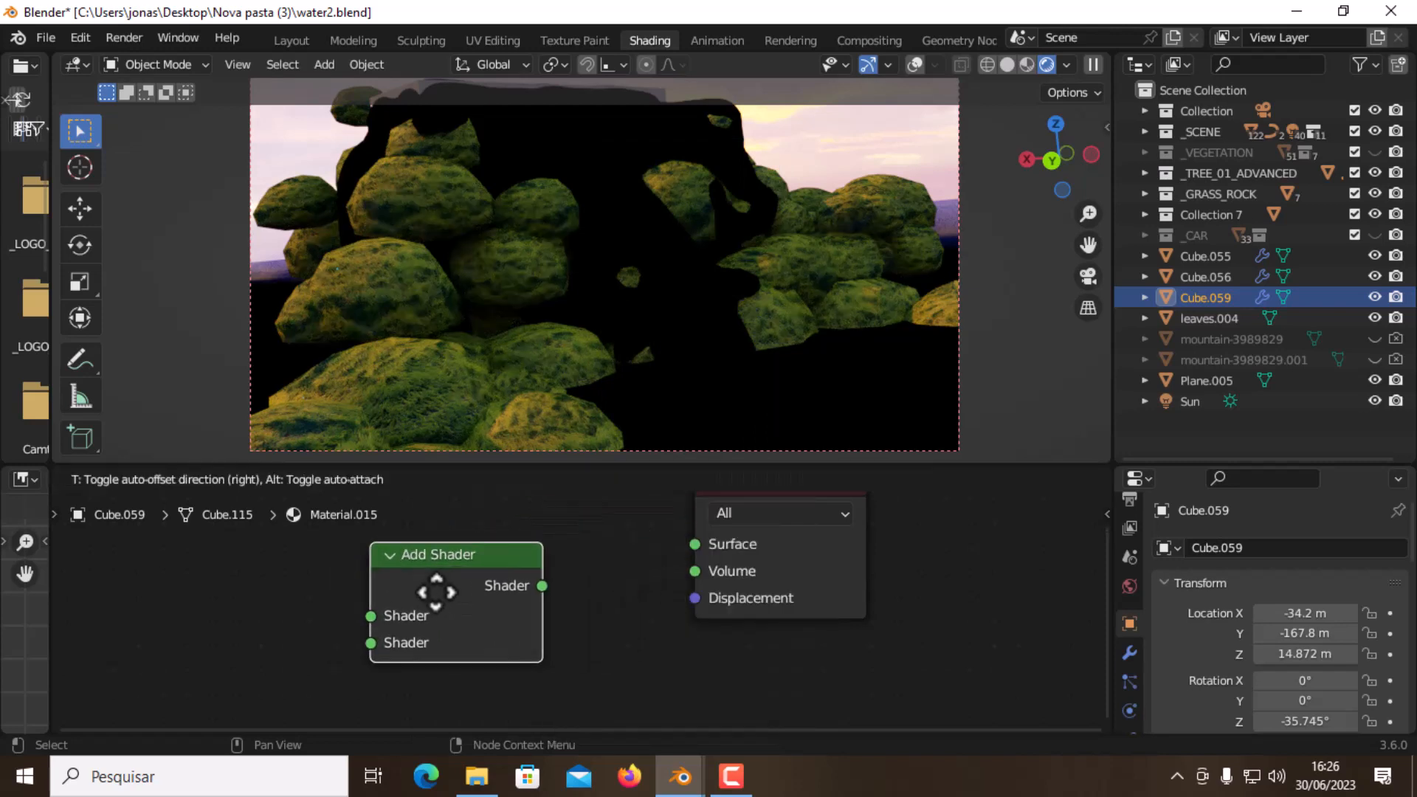
left_click(429, 591)
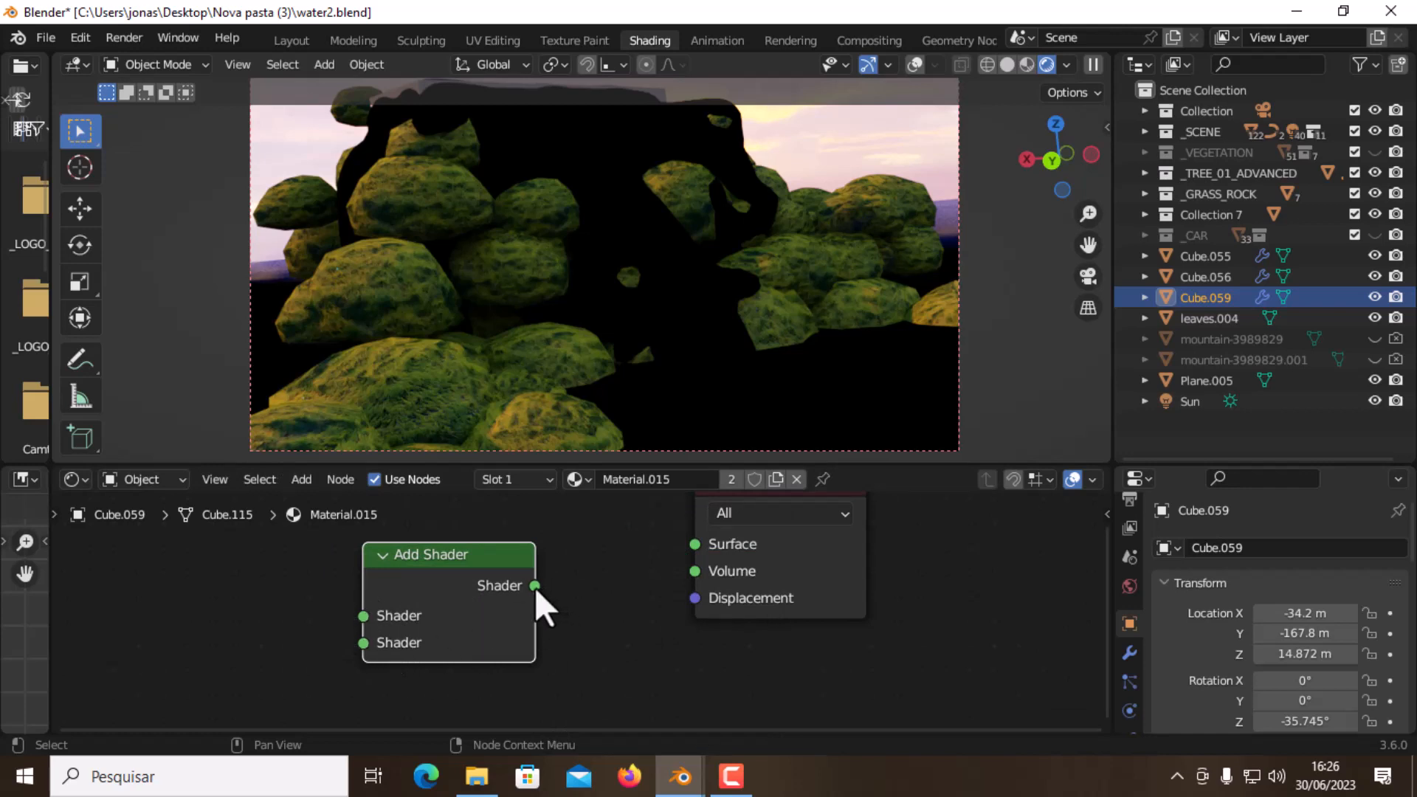
Connect the Add Shader output to the Material Output's Volume input and move the Add Shader farther away from it
left_click_drag(534, 587, 694, 571)
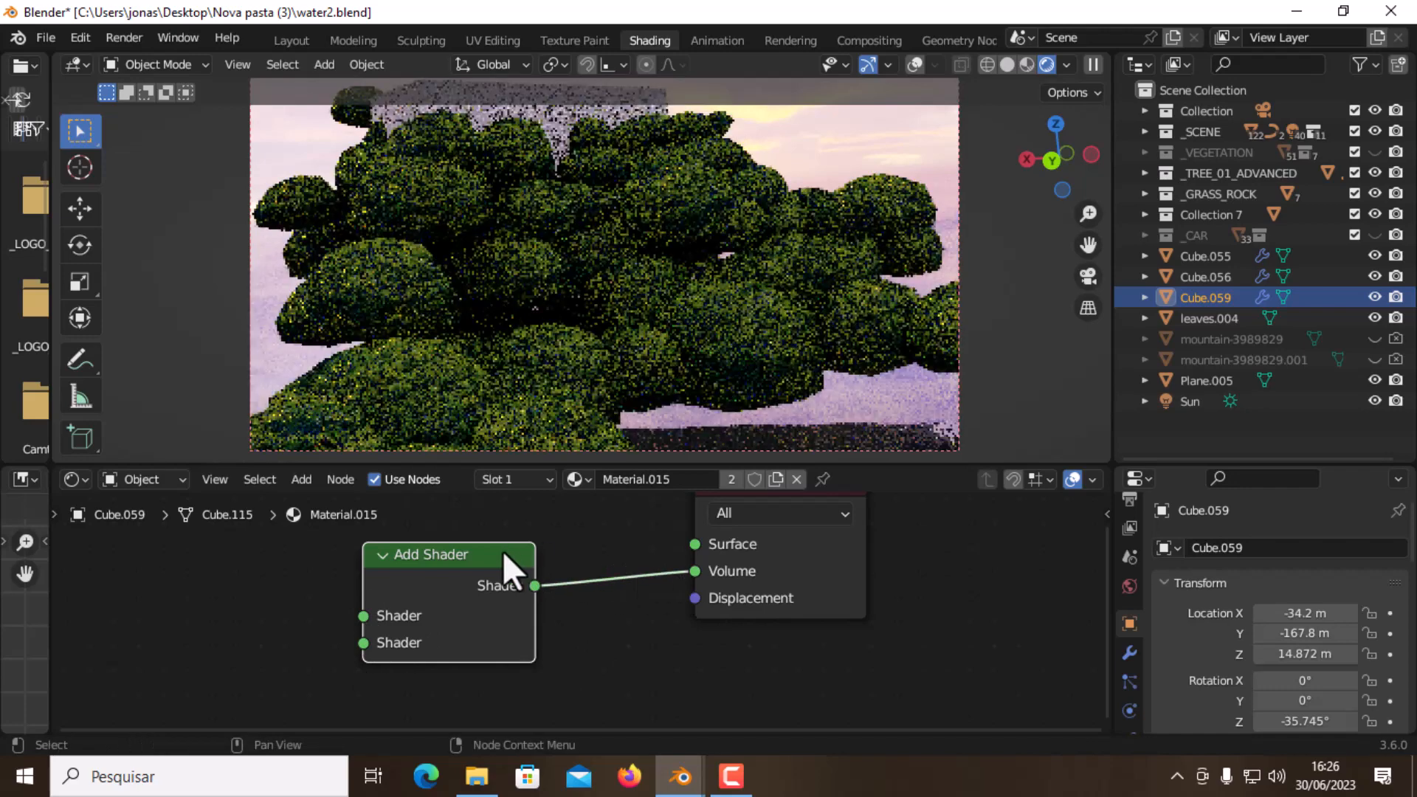
key("g")
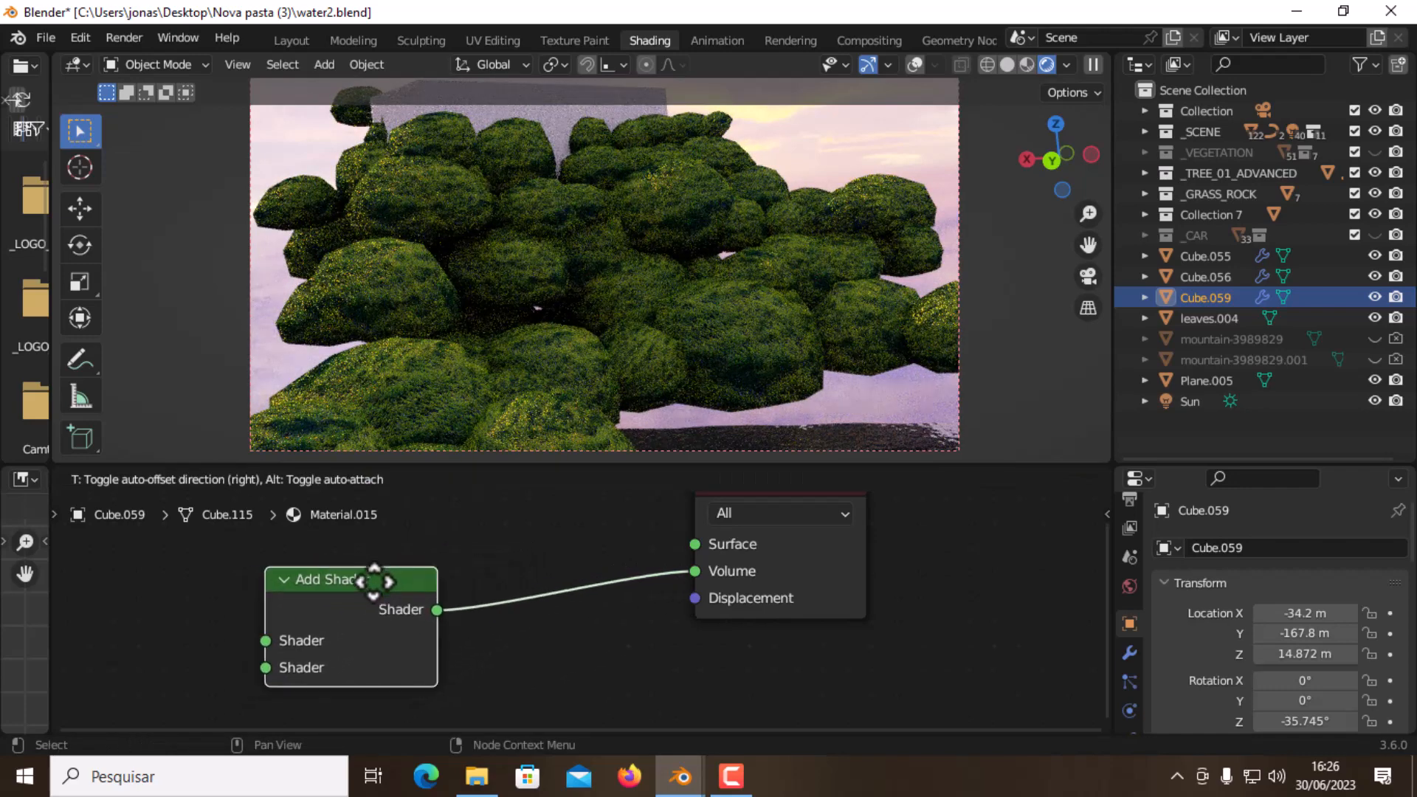
left_click(374, 581)
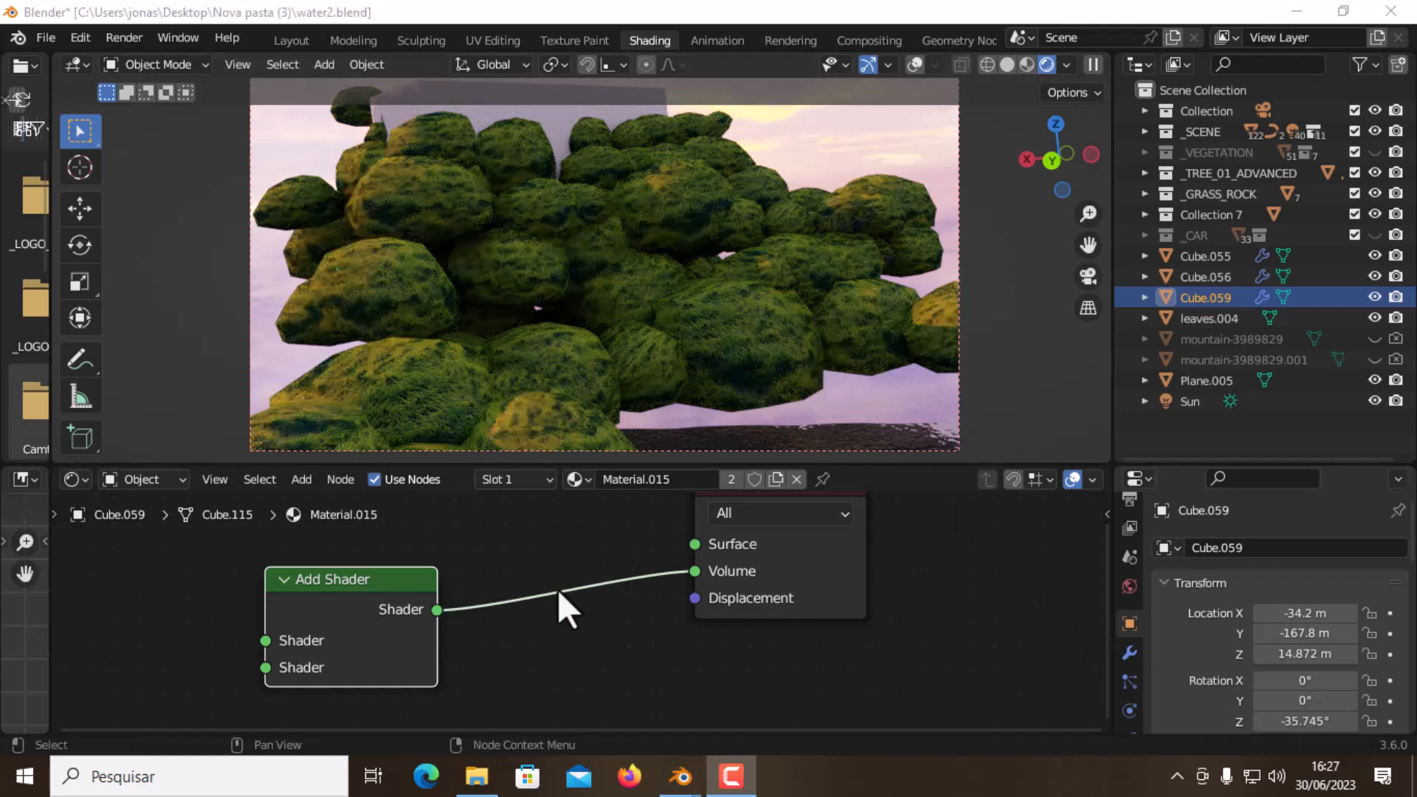
left_click_drag(414, 586, 407, 551)
Add a Math node to Material.015, placed below the Add Shader node
key("shift+a")
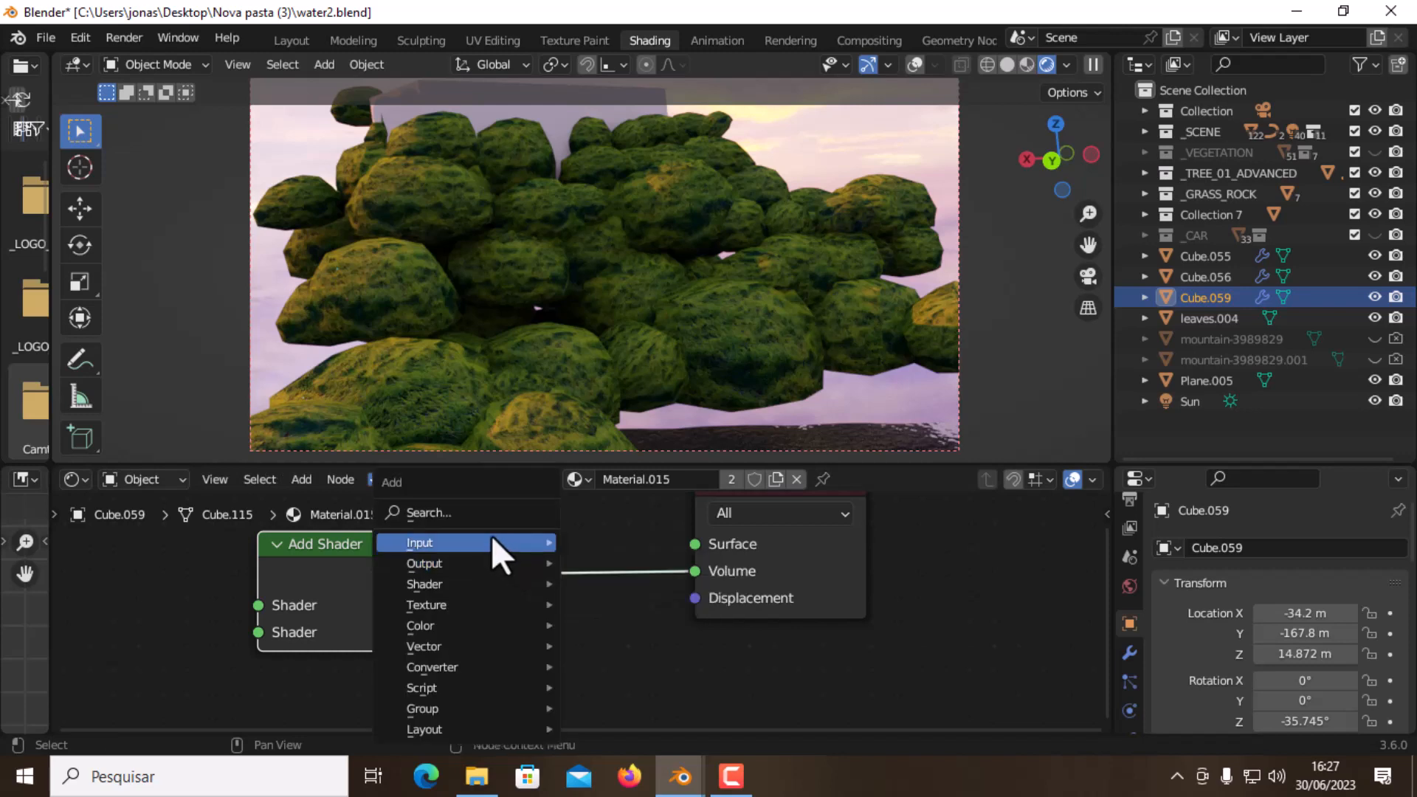
left_click(472, 520)
type("math")
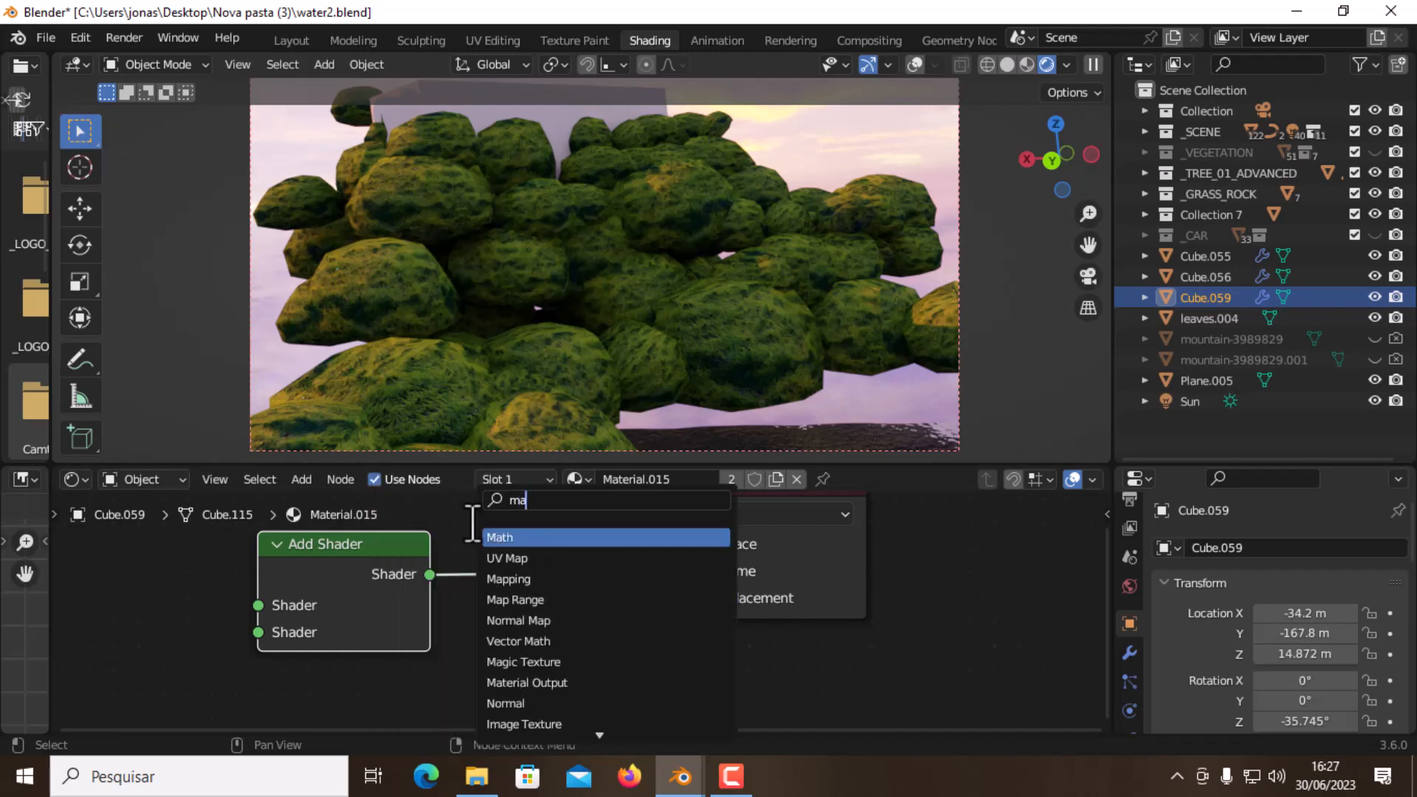
left_click(538, 538)
left_click(554, 660)
scroll(553, 660, "down", 1)
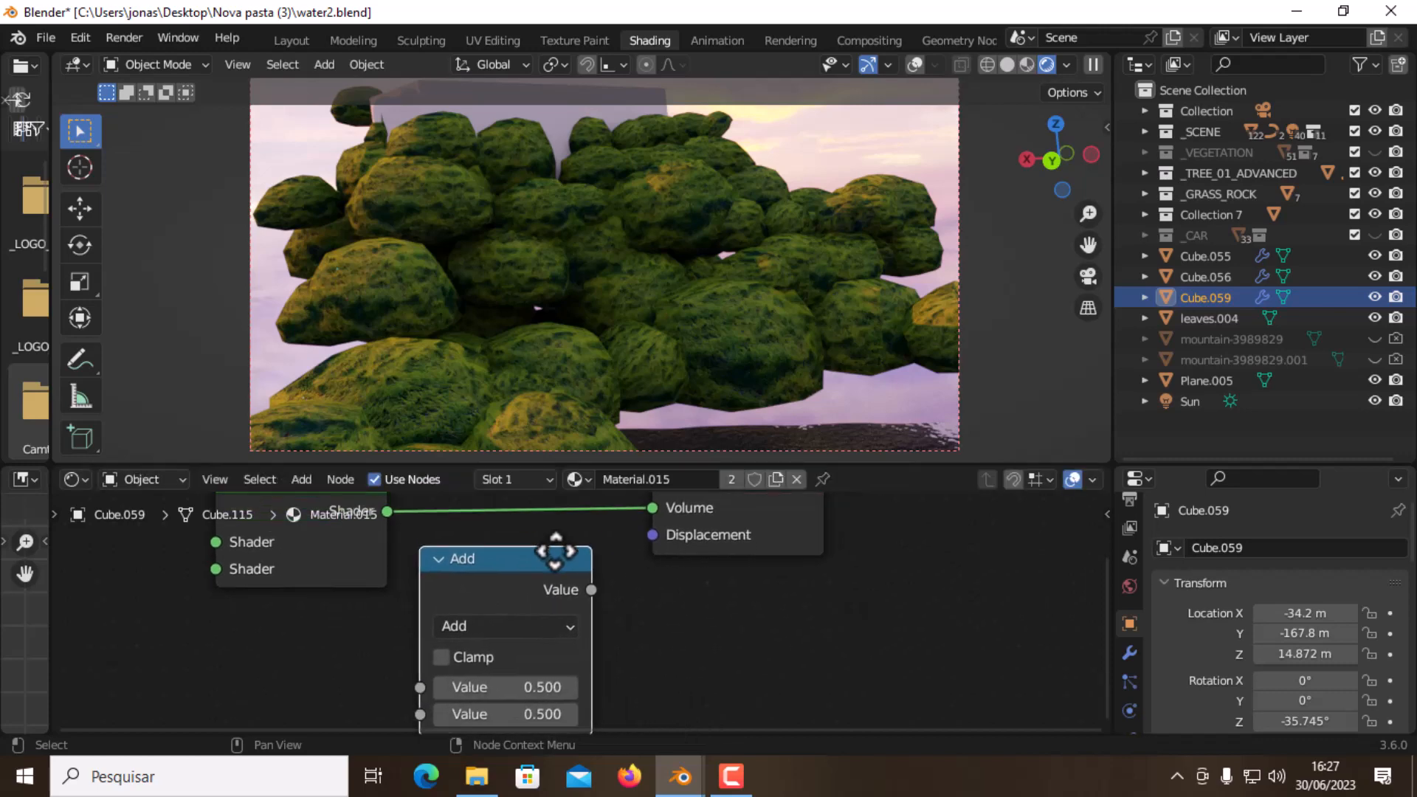
left_click_drag(544, 563, 609, 590)
scroll(609, 590, "down", 2)
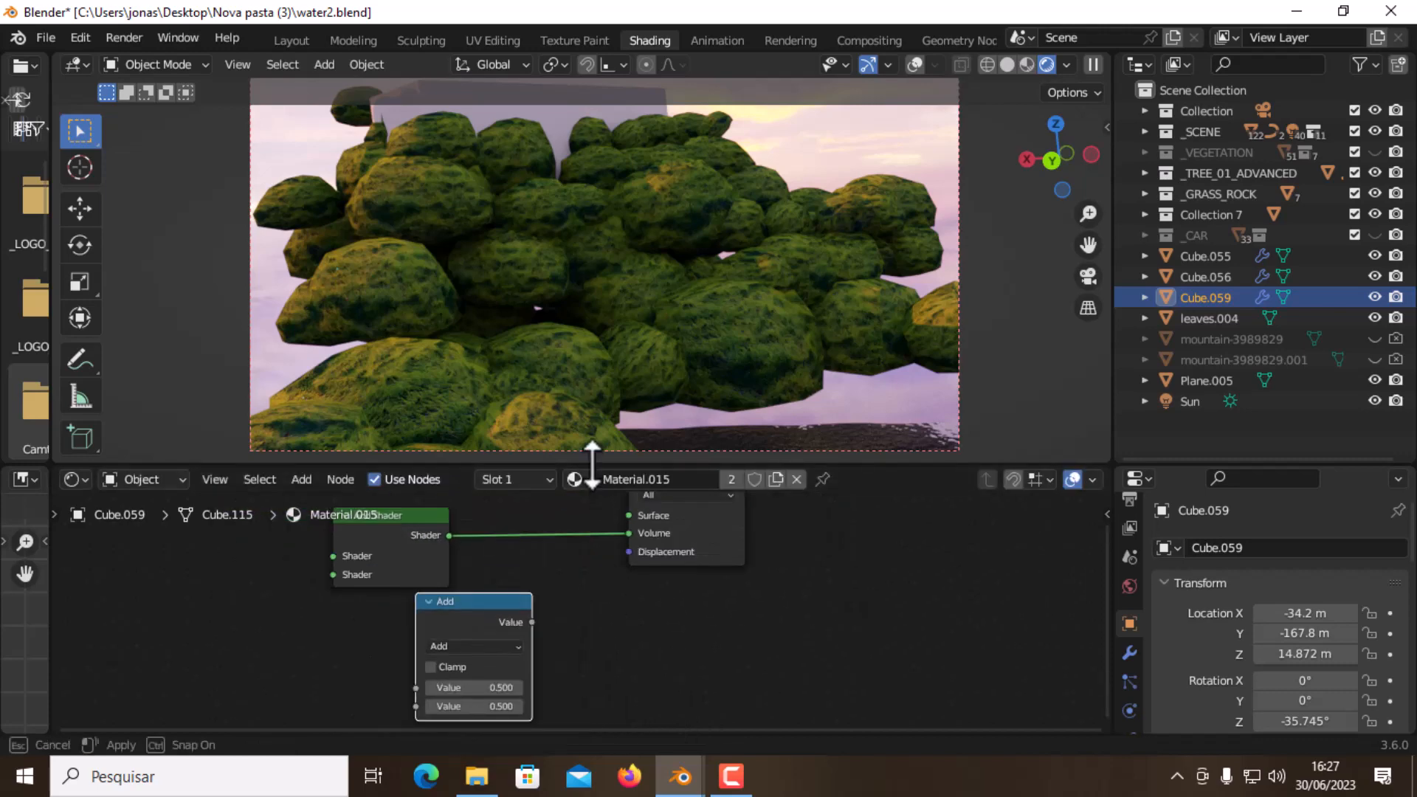
Enlarge the node editor area and connect the Math node's Value output to the Material Output's Displacement input
left_click_drag(591, 462, 603, 365)
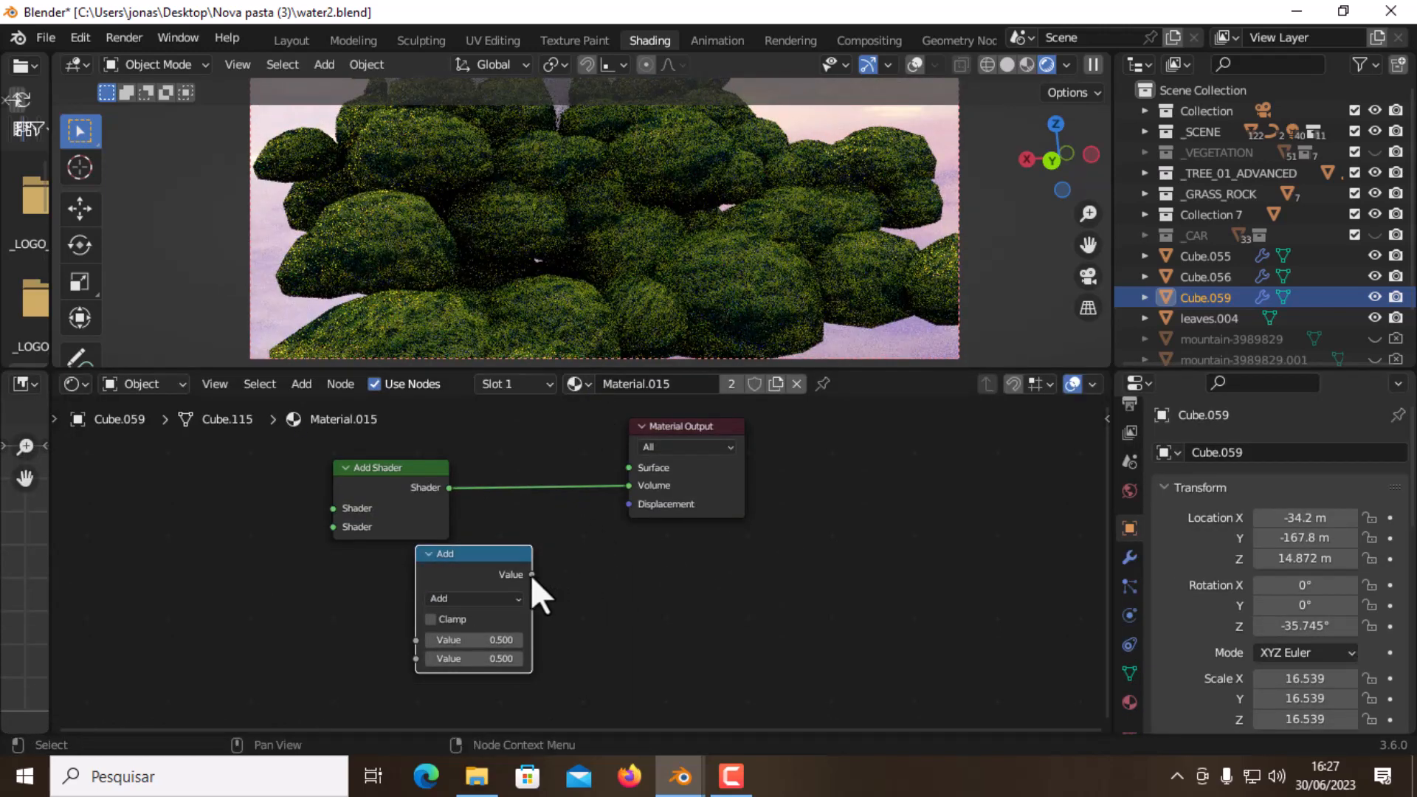
left_click_drag(531, 574, 628, 505)
left_click_drag(485, 560, 413, 579)
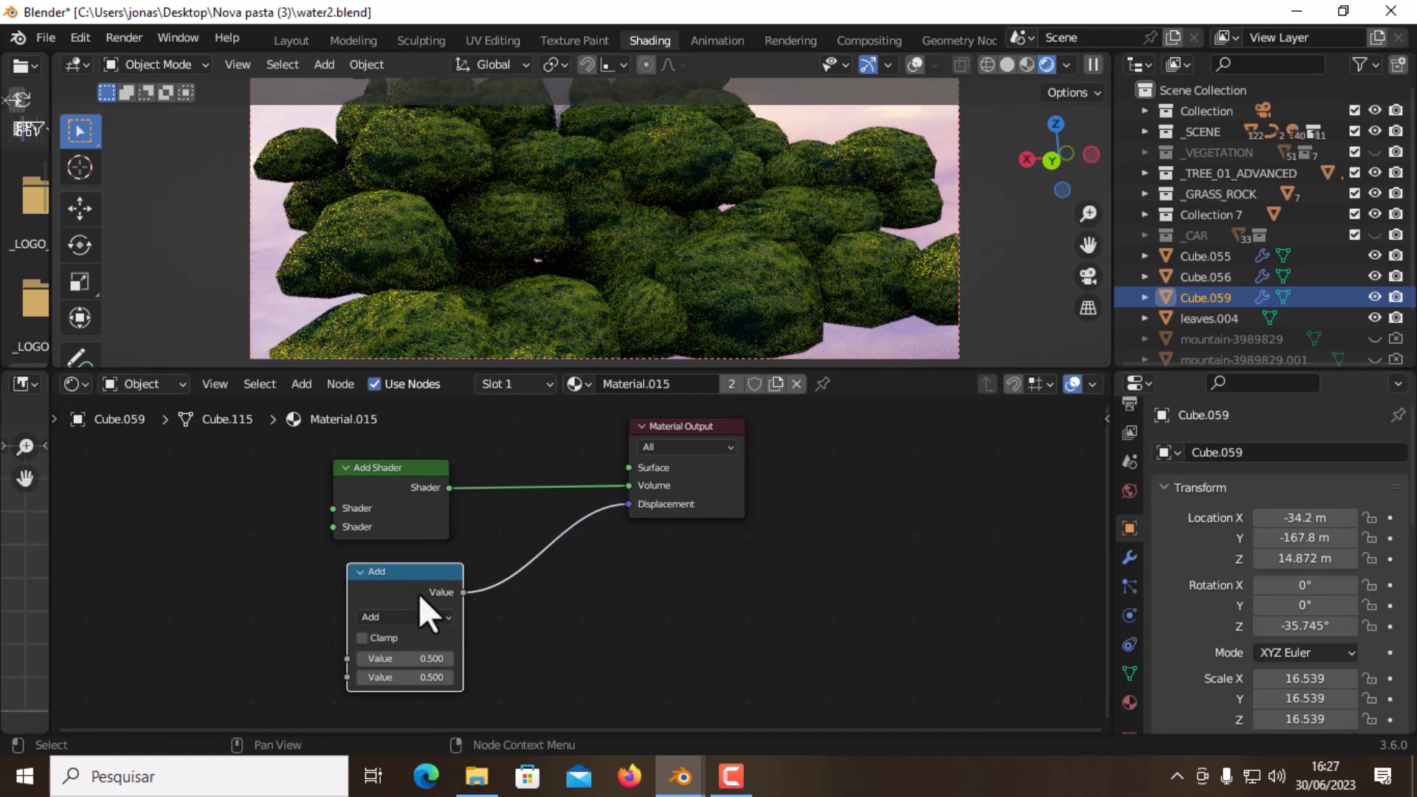
Set the Math node's operation to Multiply and its second value to 0.2
left_click(416, 615)
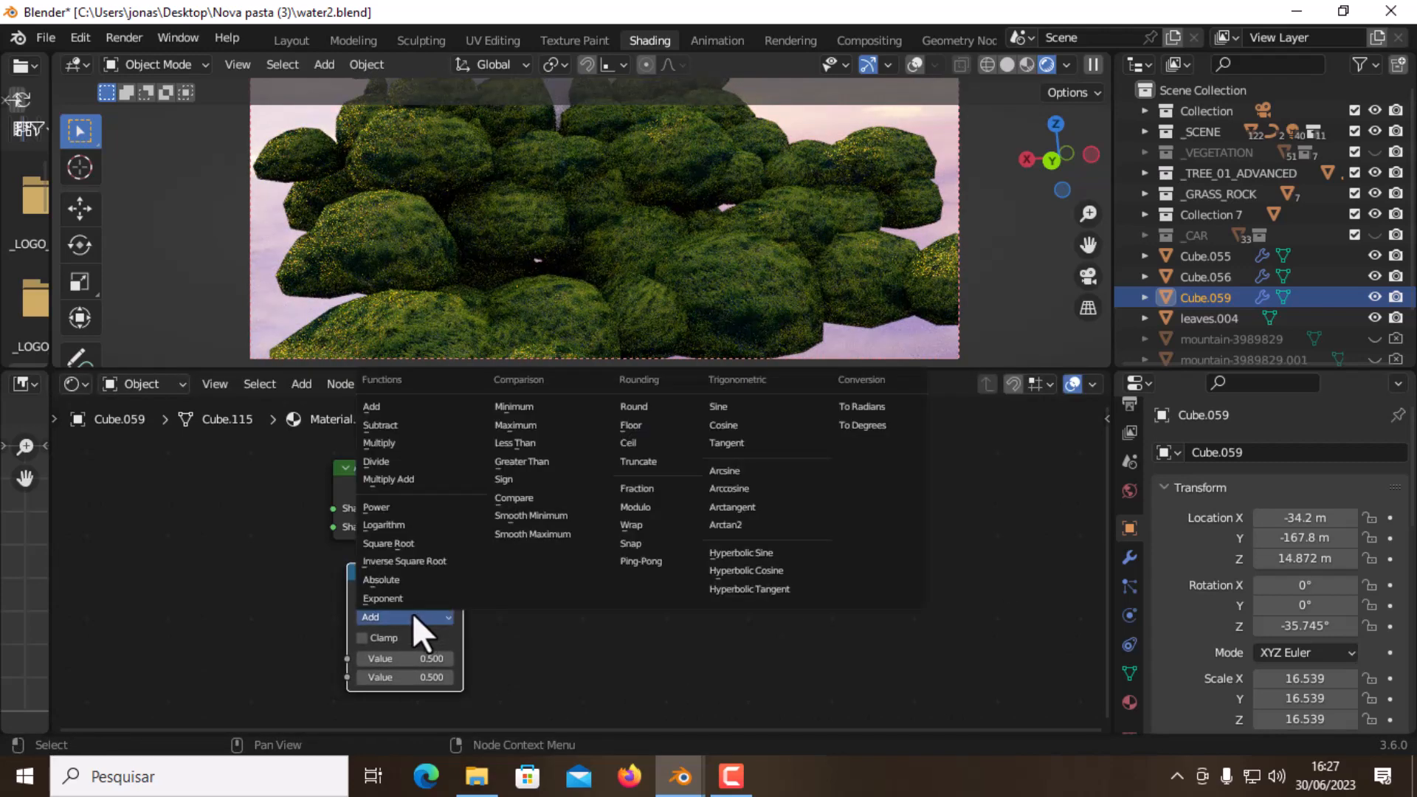
left_click(392, 442)
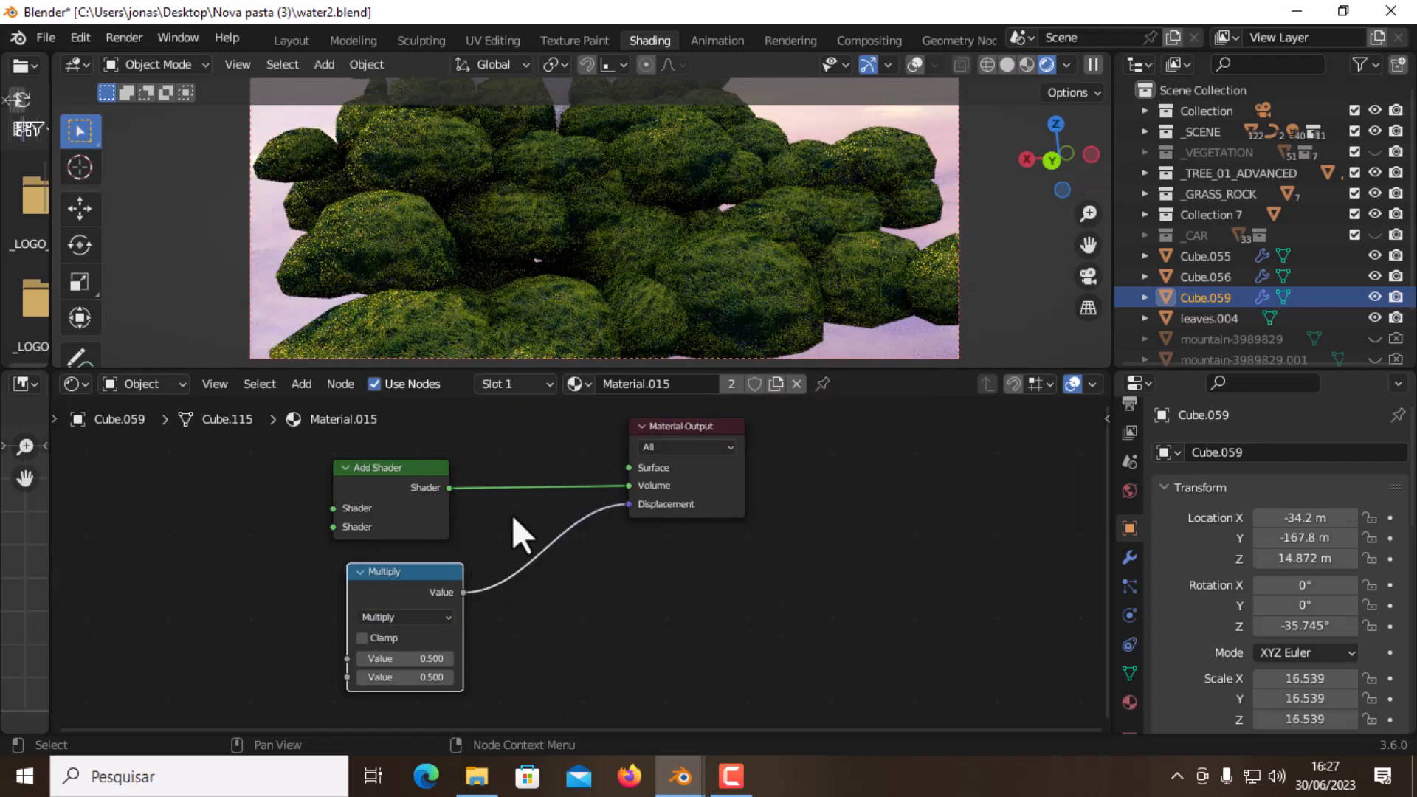
middle_click_drag(535, 546, 543, 514)
left_click(418, 643)
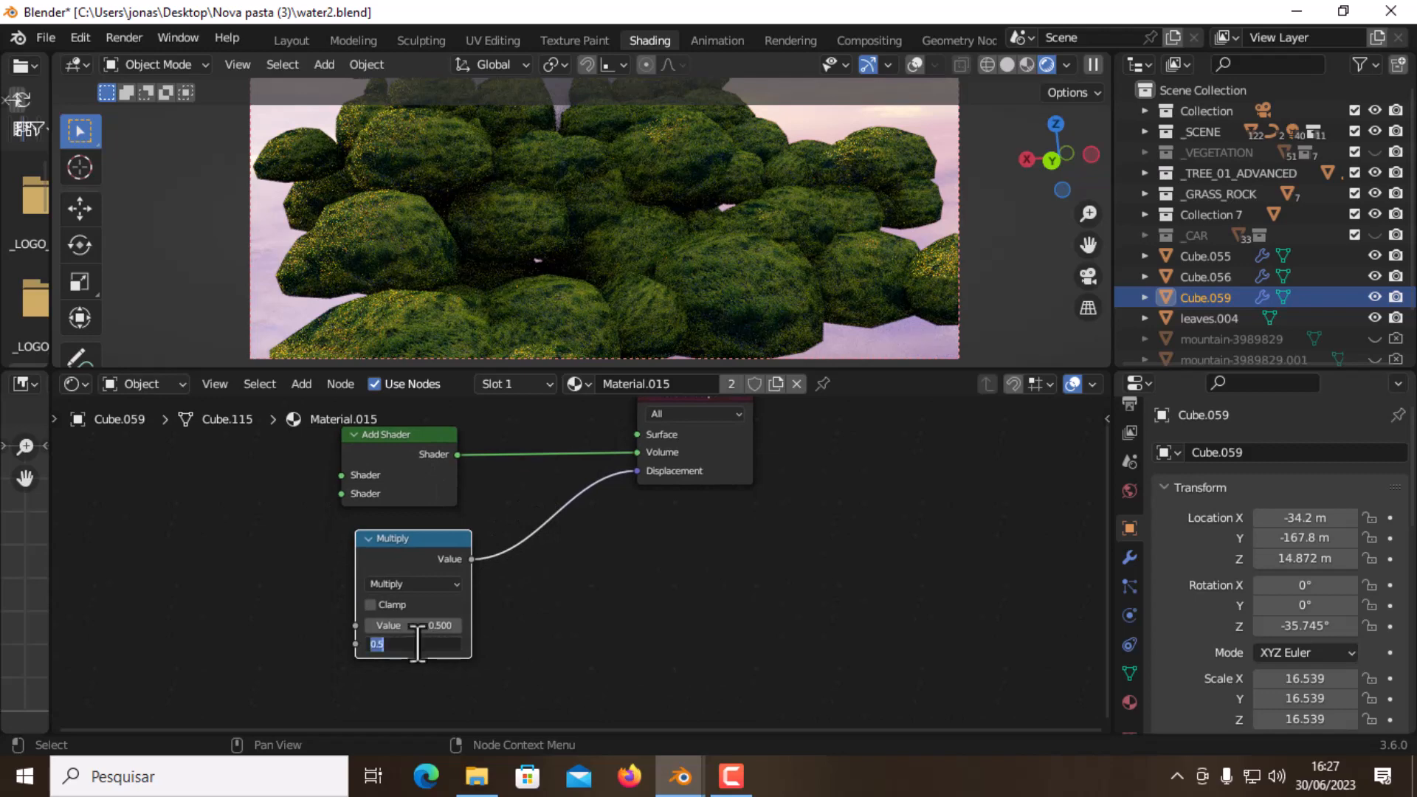
type("0")
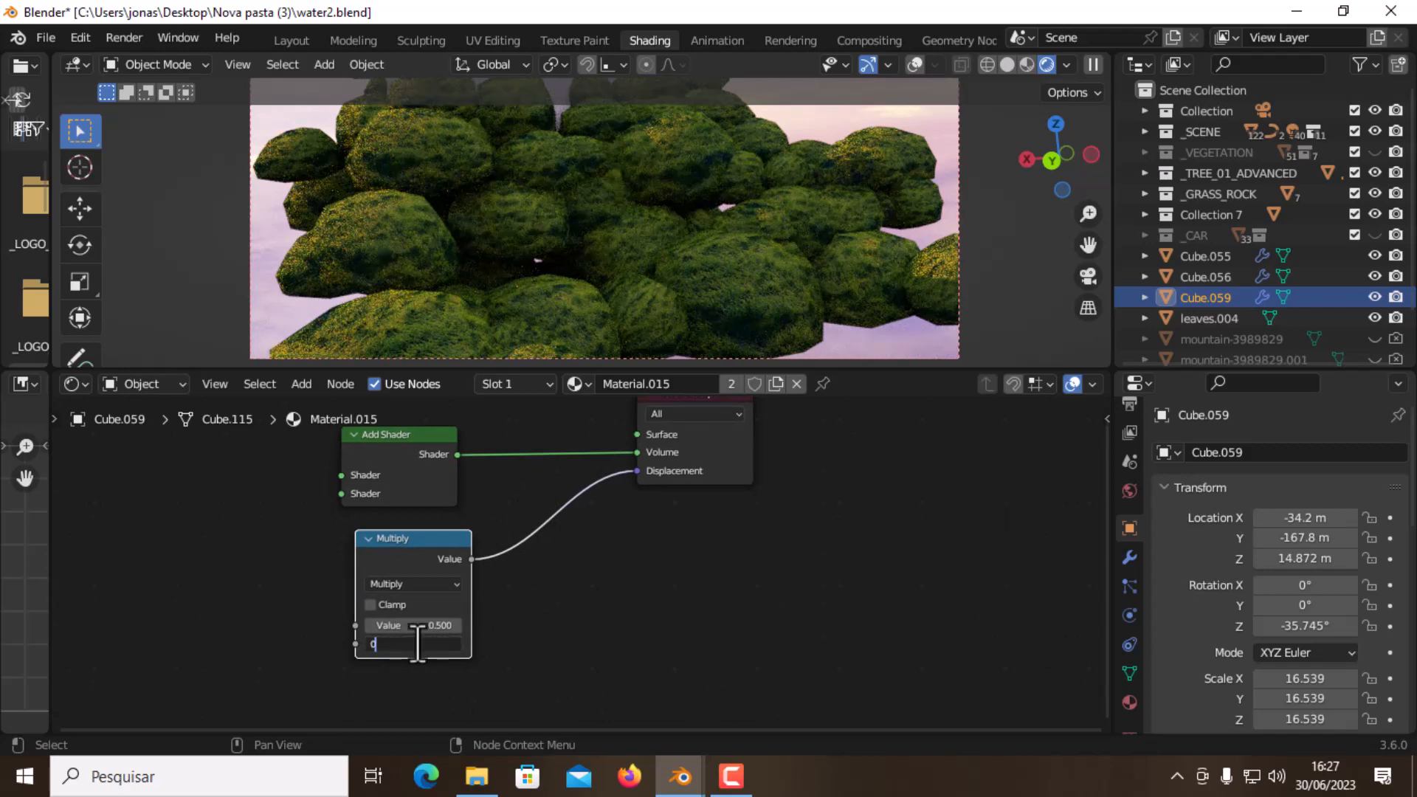
type(".2")
key("Return")
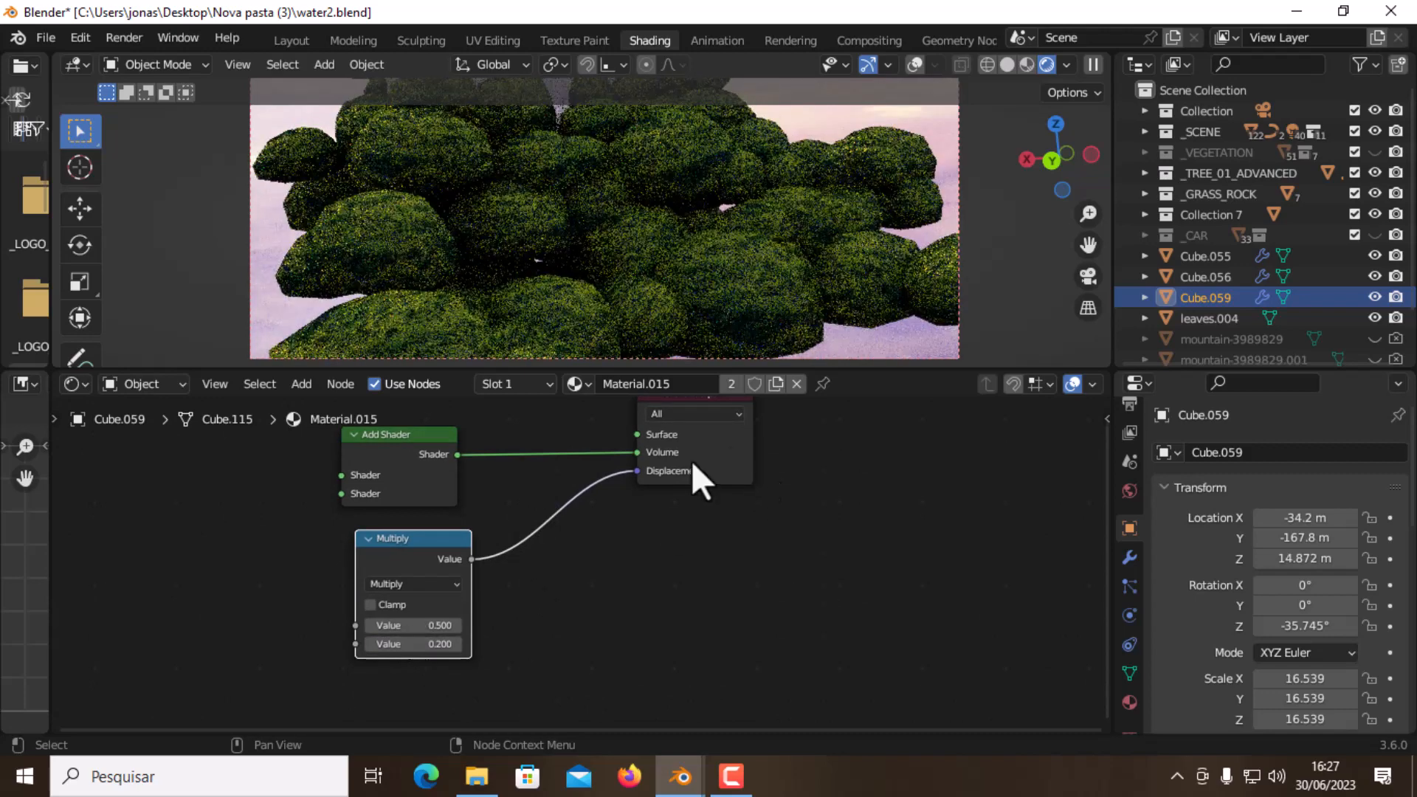
Add a Mix Shader node above the Add Shader and connect its output to the Material Output's Surface input
middle_click_drag(692, 461, 694, 575)
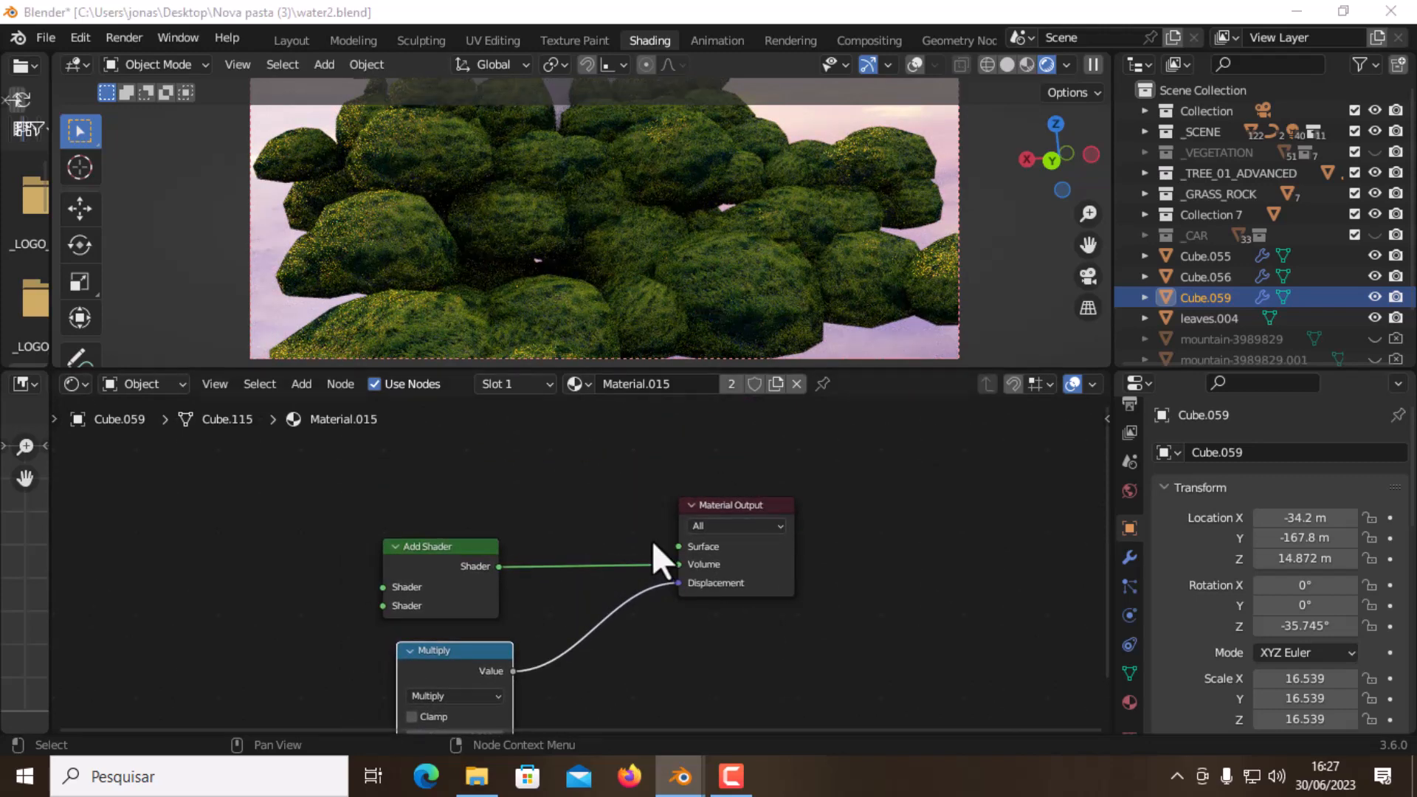
middle_click_drag(595, 481, 585, 475)
key("shift+a")
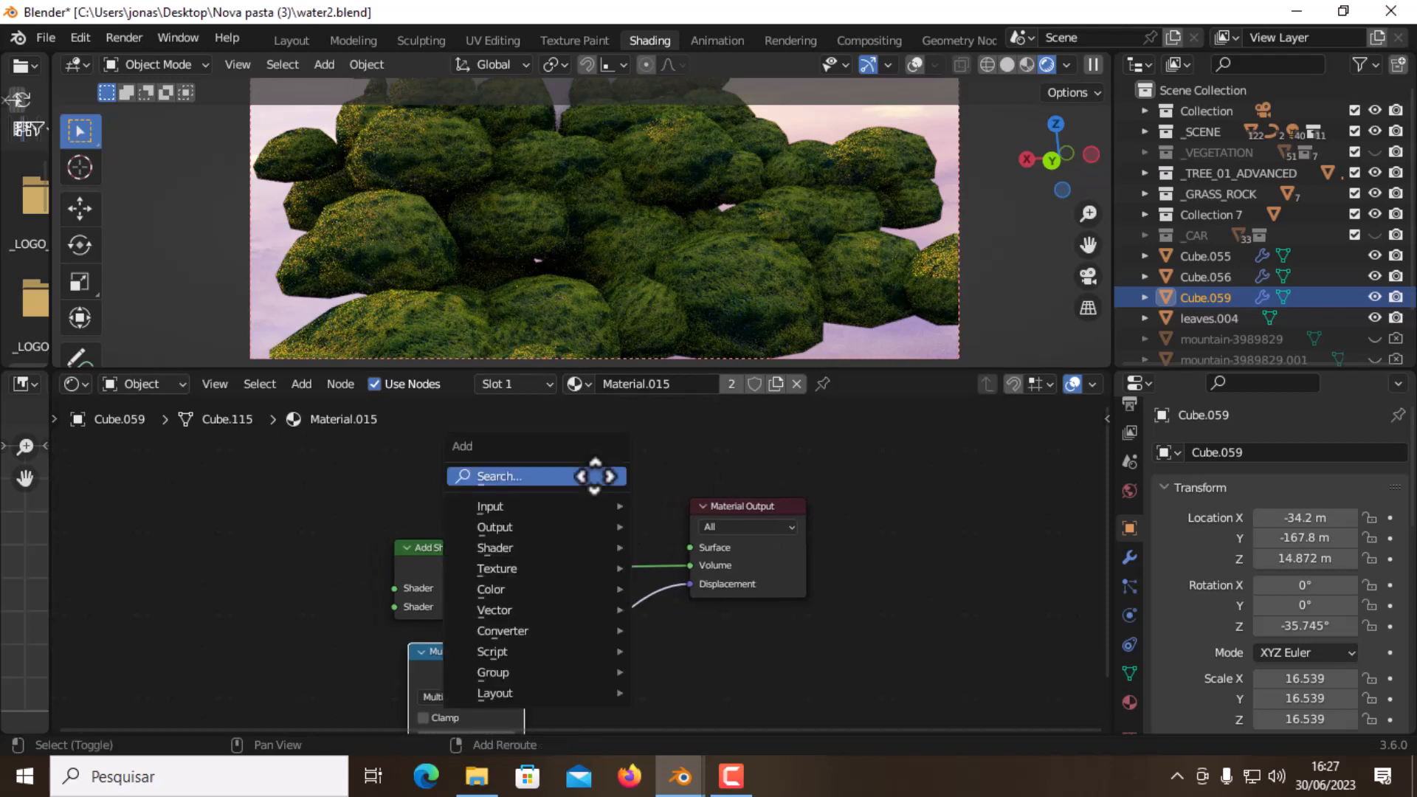
left_click(592, 476)
type("mix")
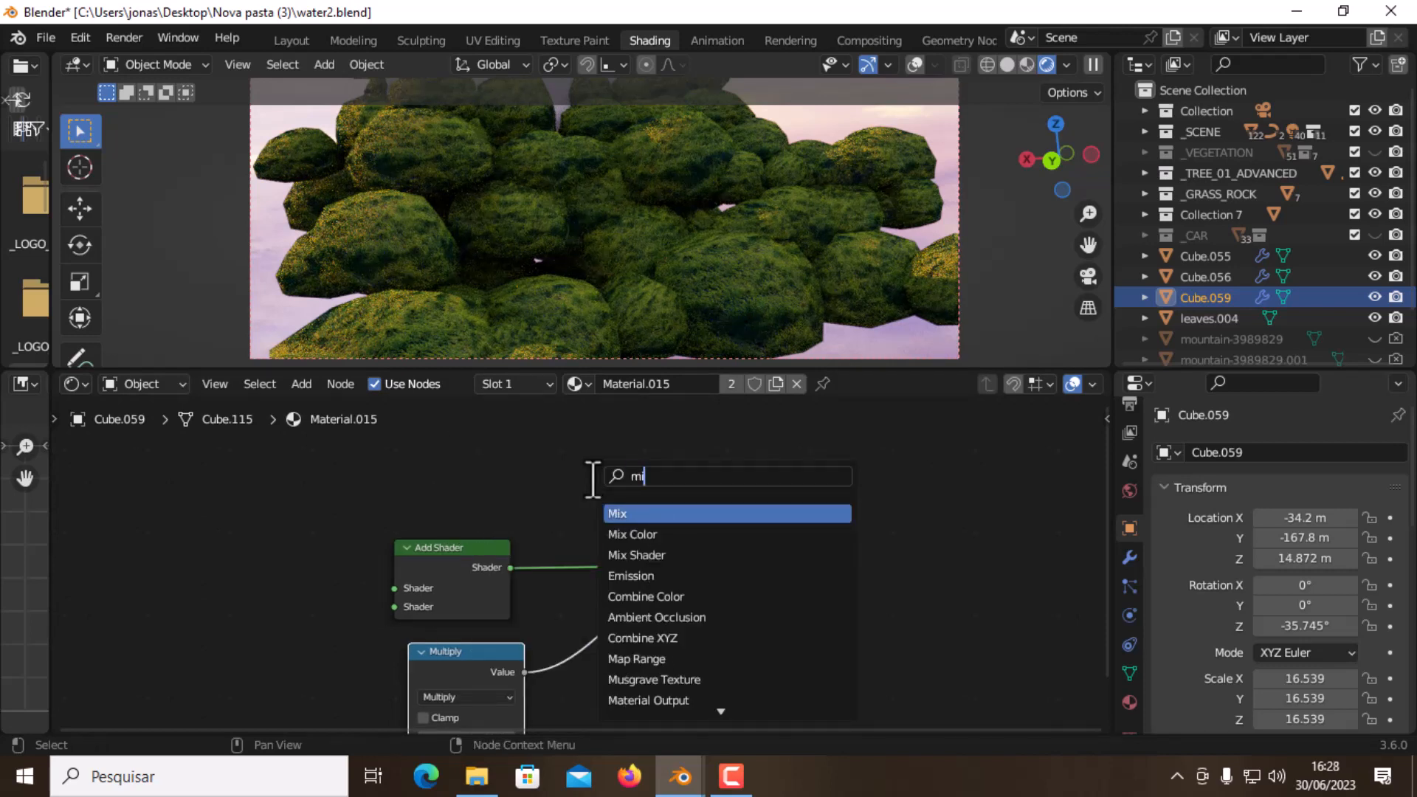
left_click(658, 554)
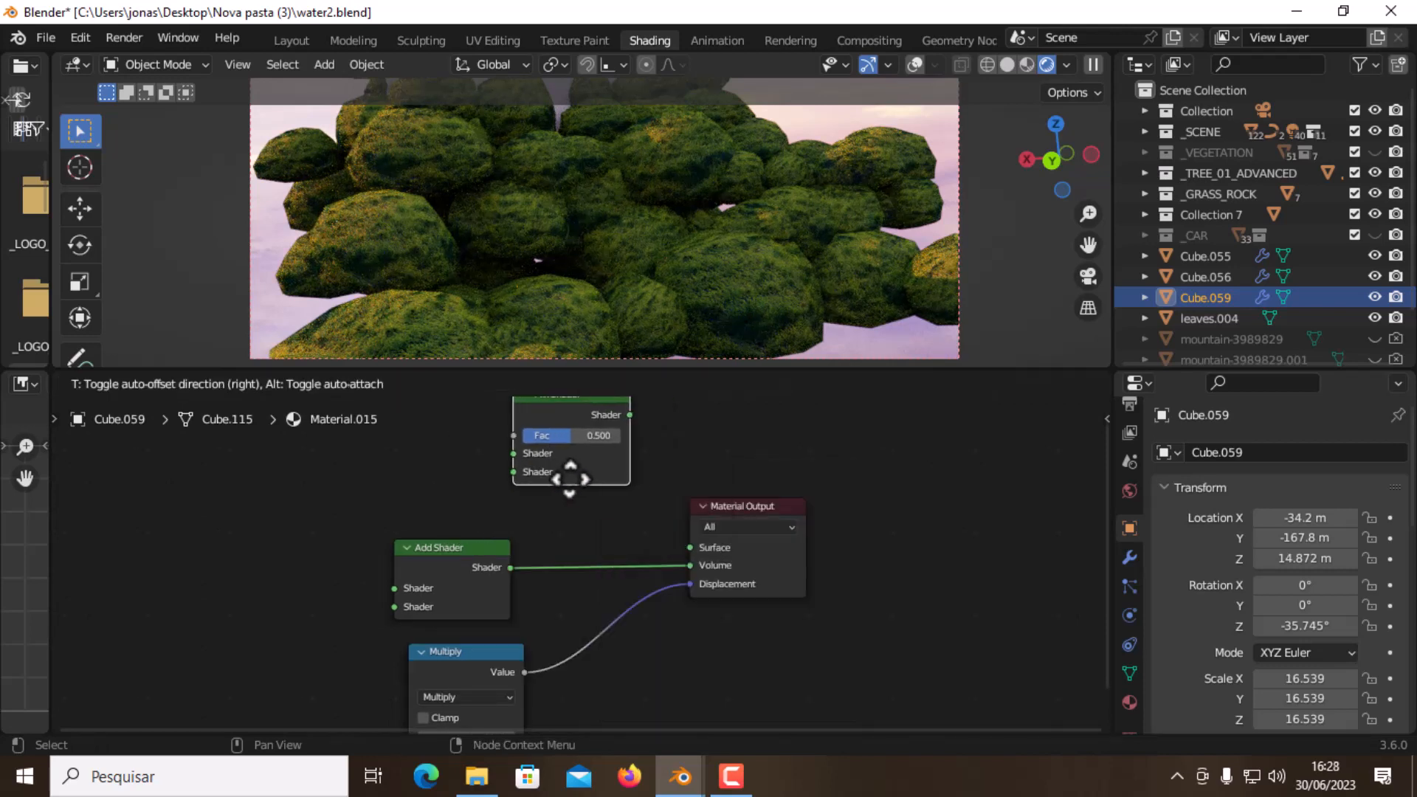
left_click(499, 506)
left_click_drag(560, 449, 690, 550)
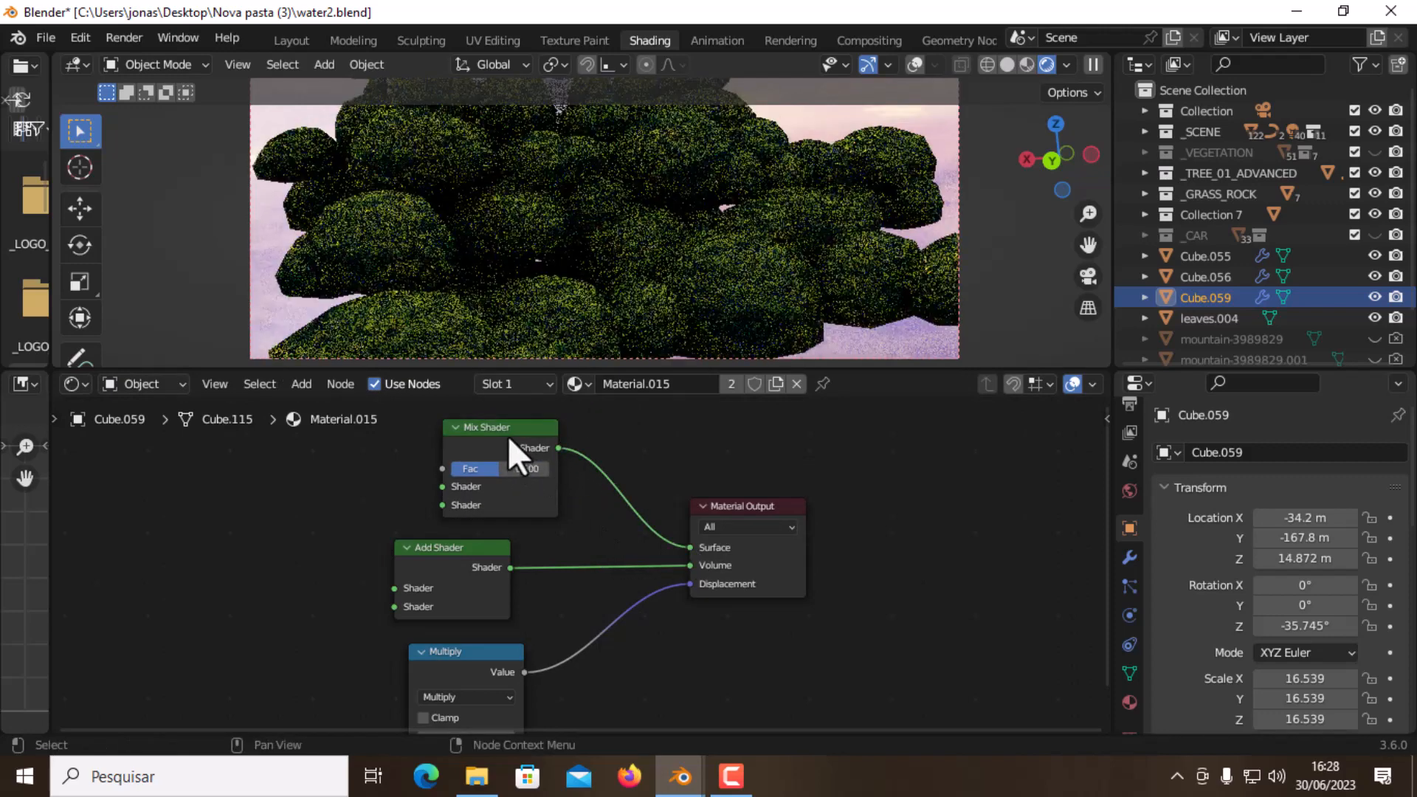
left_click_drag(508, 435, 497, 434)
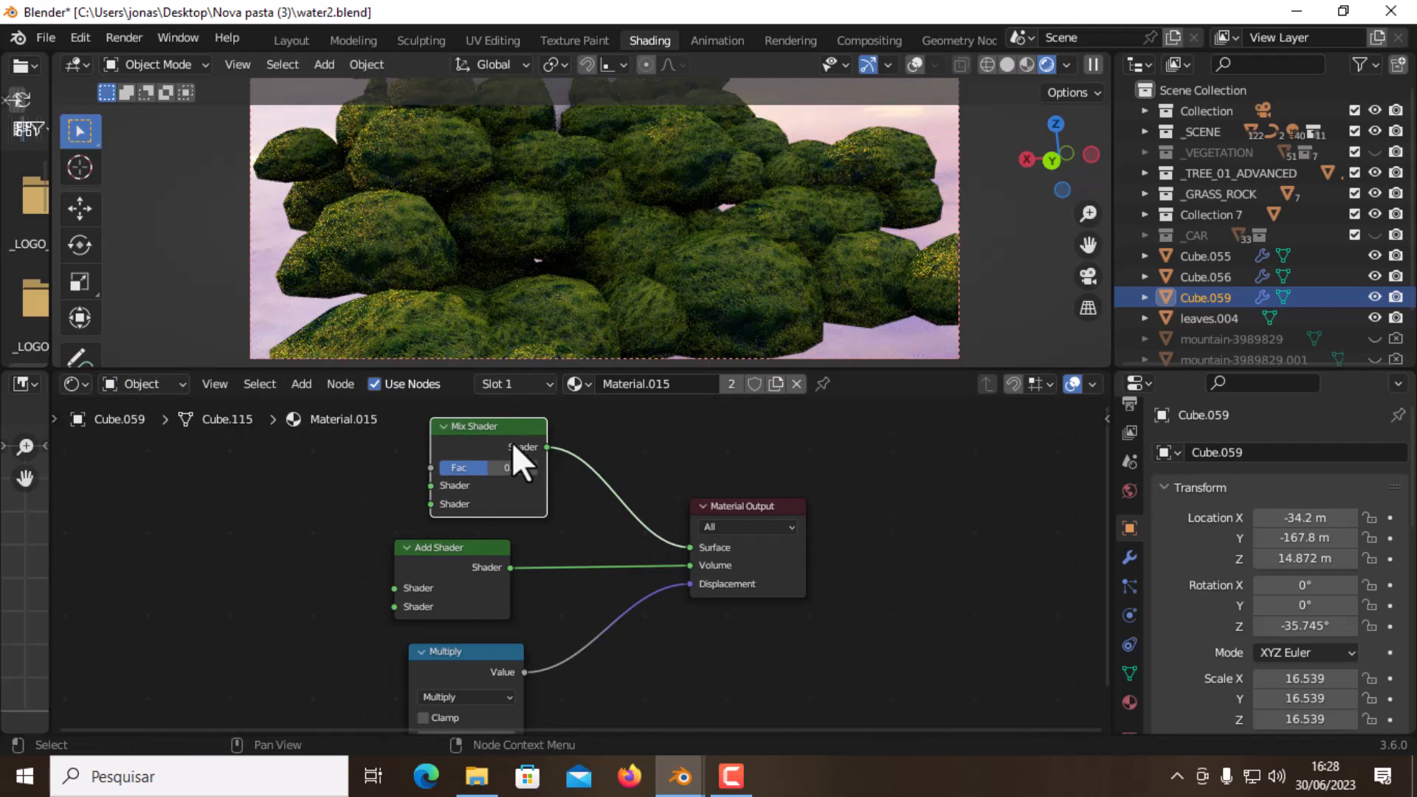
Spread the Mix Shader, Add Shader and Multiply nodes apart vertically and farther from the Material Output
scroll(546, 475, "down", 3)
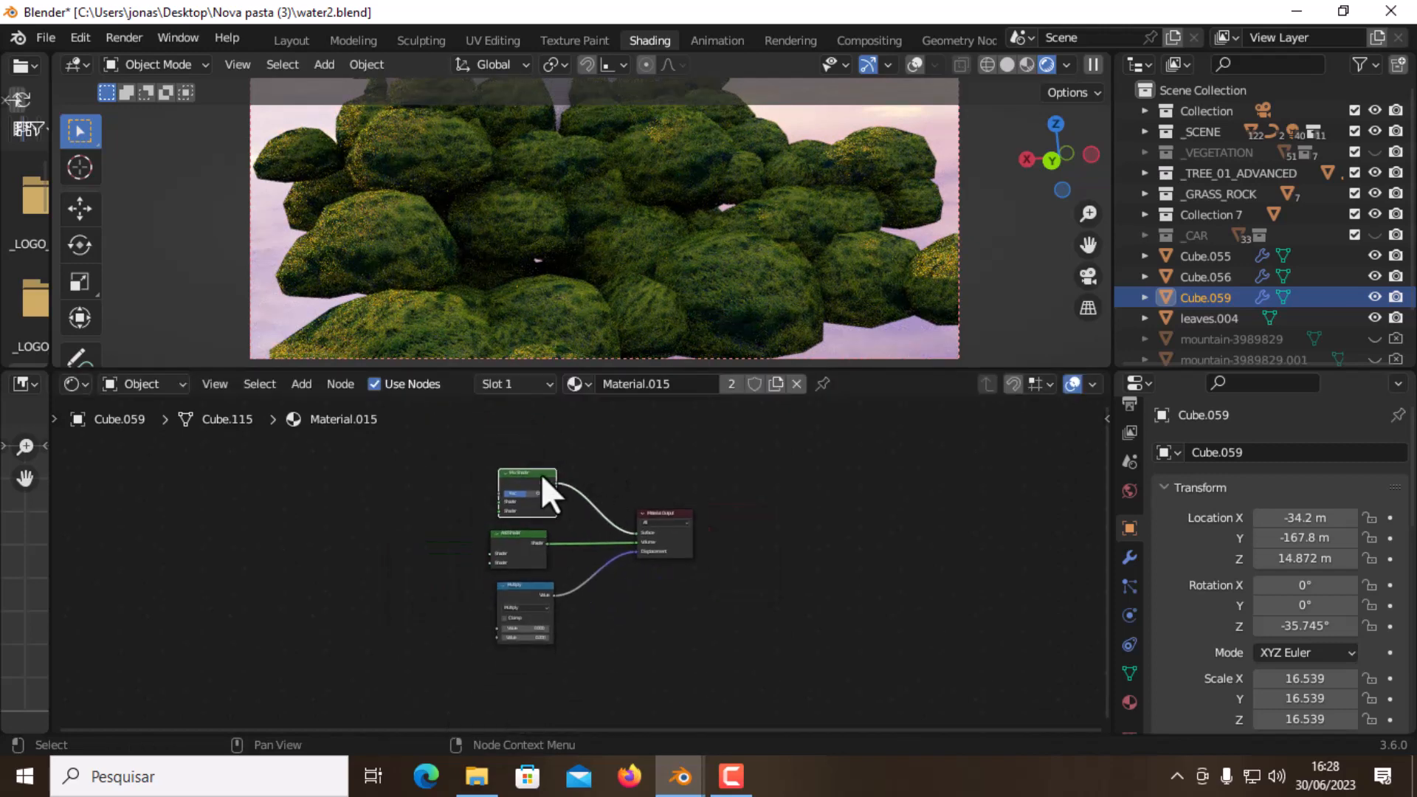
middle_click_drag(544, 490, 588, 508)
left_click_drag(588, 508, 546, 458)
left_click_drag(563, 589, 533, 561)
scroll(605, 561, "up", 2)
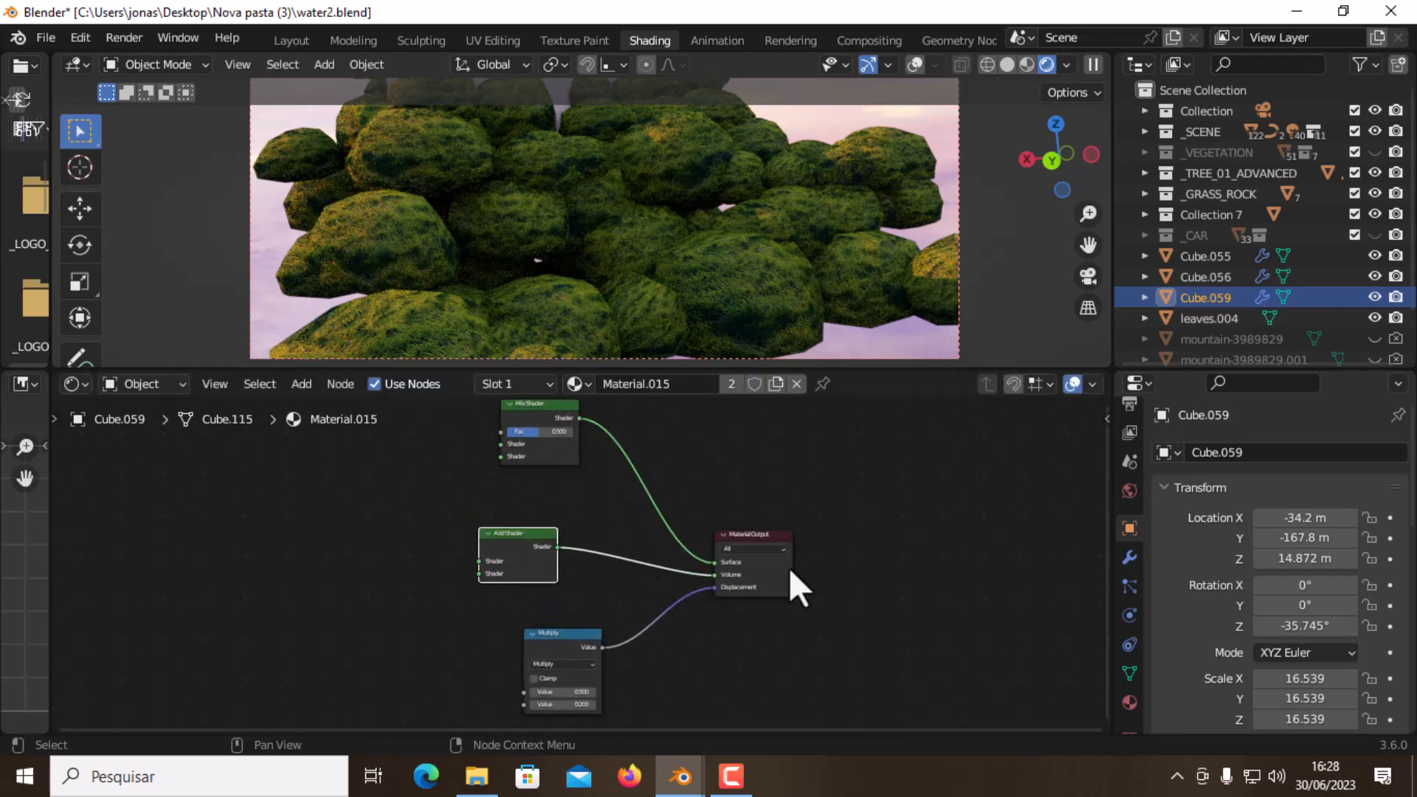
scroll(695, 583, "down", 2)
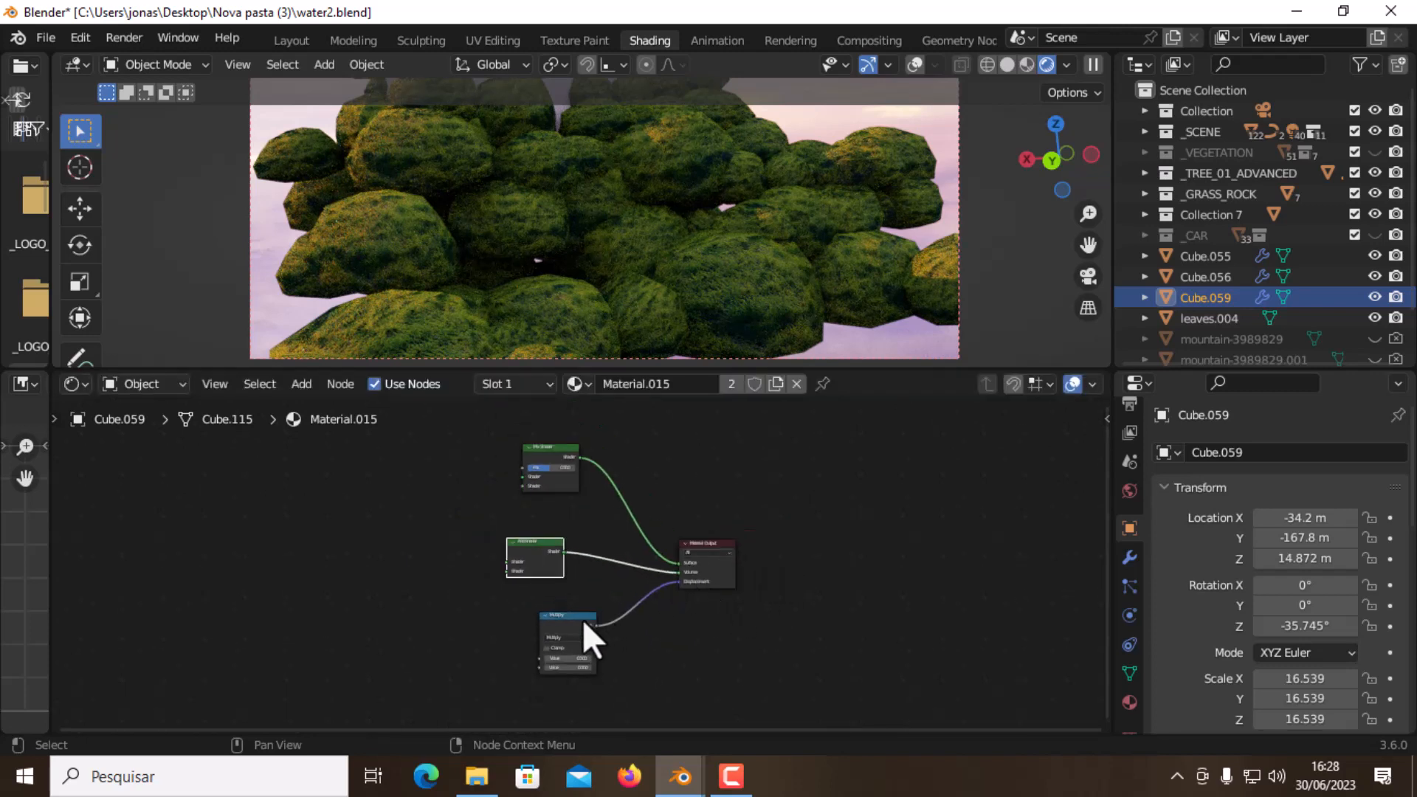
left_click_drag(582, 618, 536, 645)
left_click_drag(547, 563, 480, 549)
left_click_drag(538, 447, 580, 282)
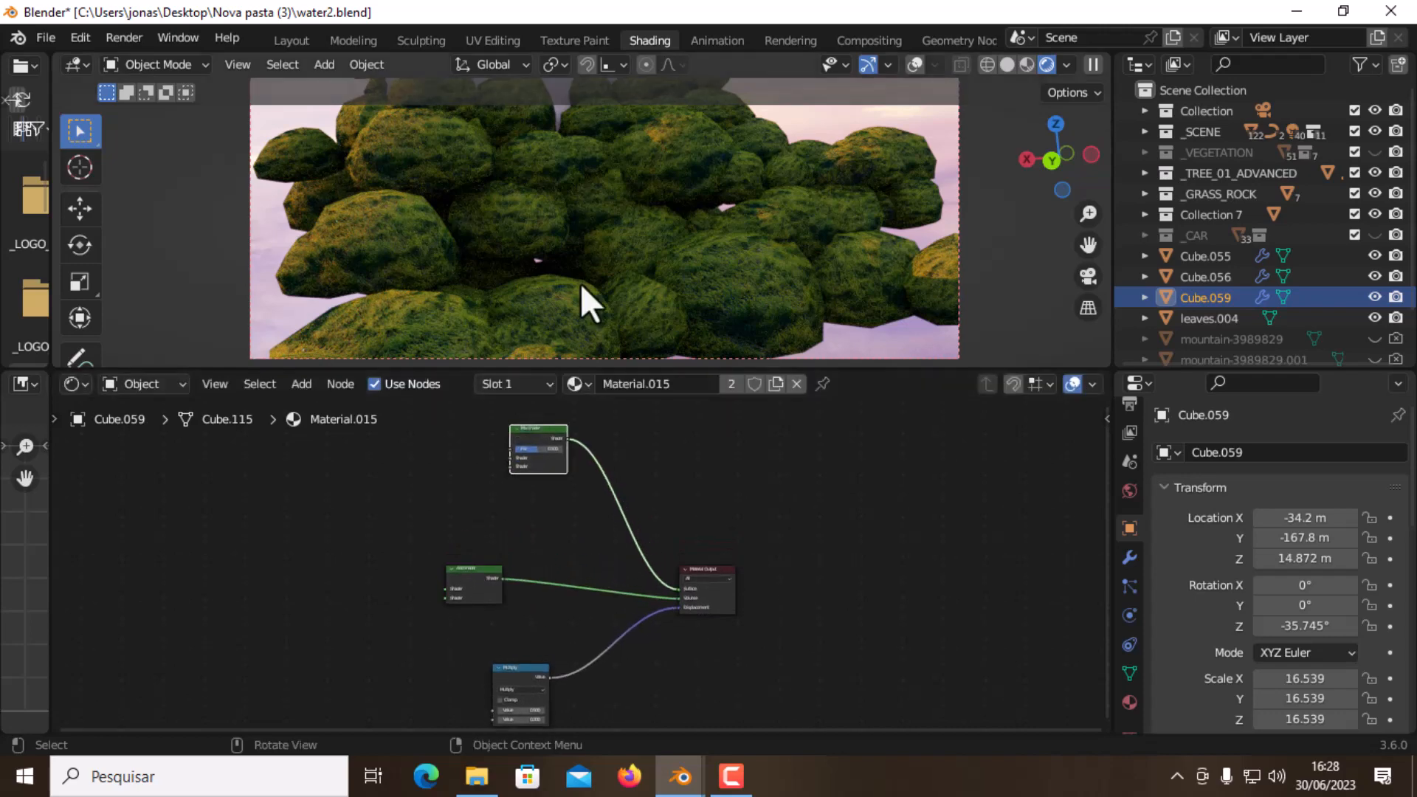
left_click_drag(527, 440, 526, 476)
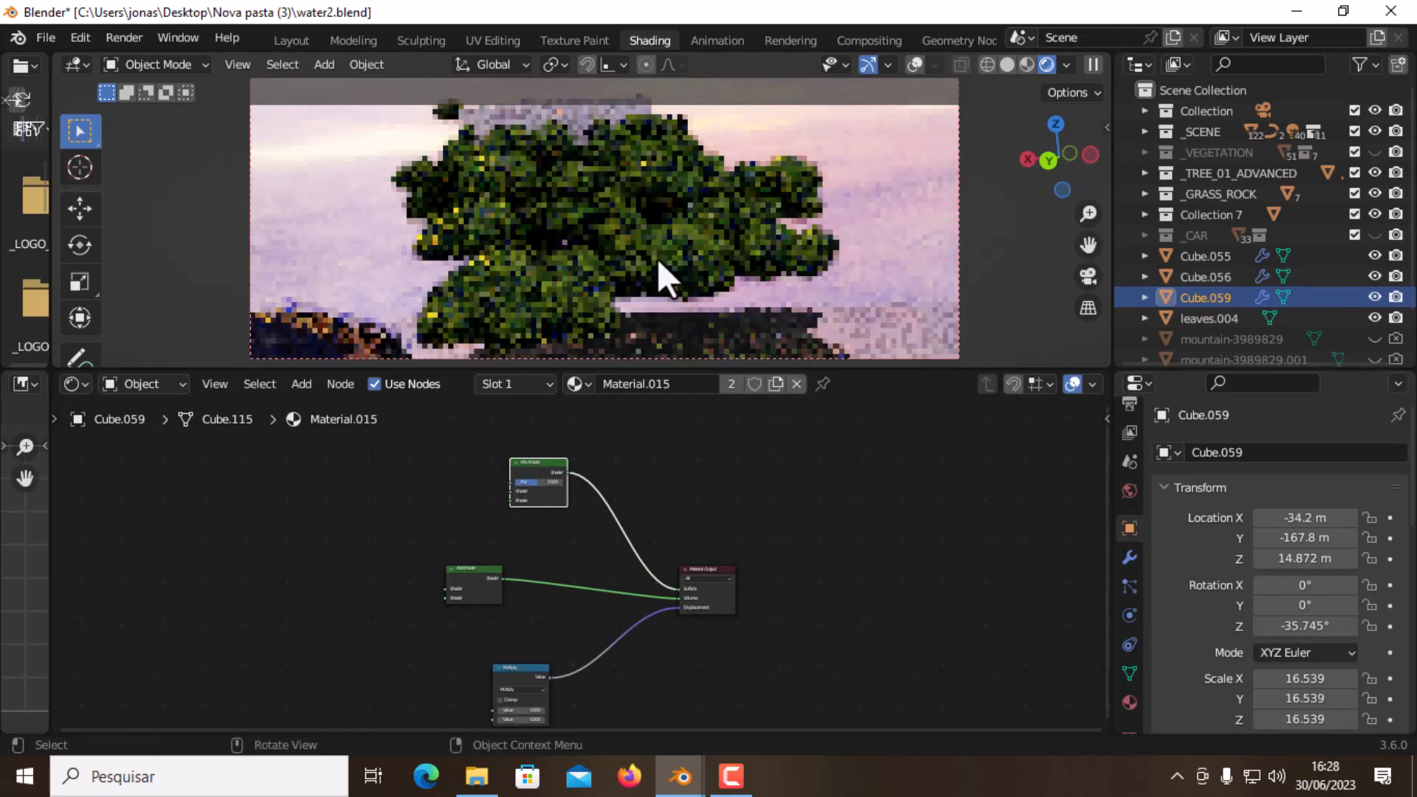
Select the water plane Plane.005 below the rocks in the viewport
key("KP_0")
scroll(657, 258, "down", 3)
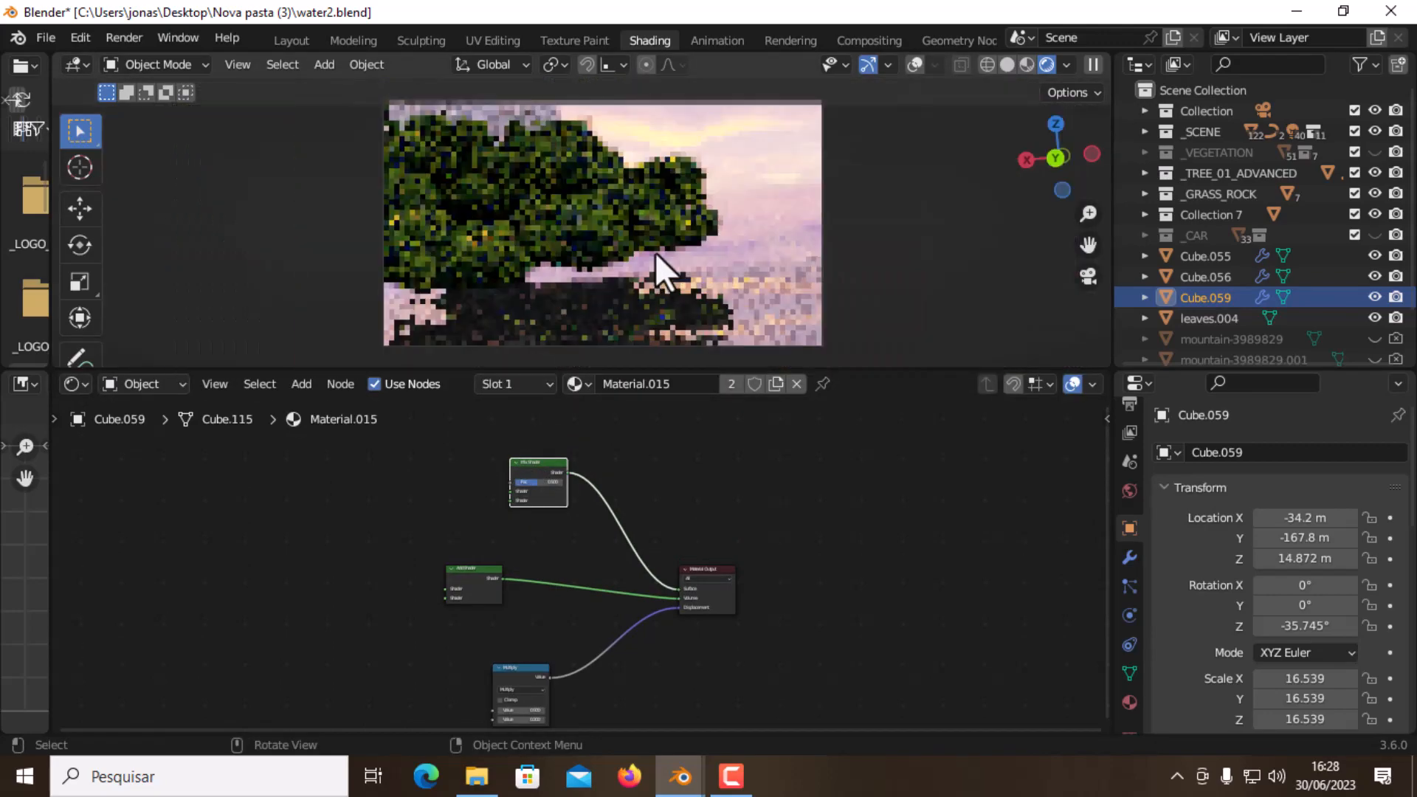
scroll(642, 233, "up", 1)
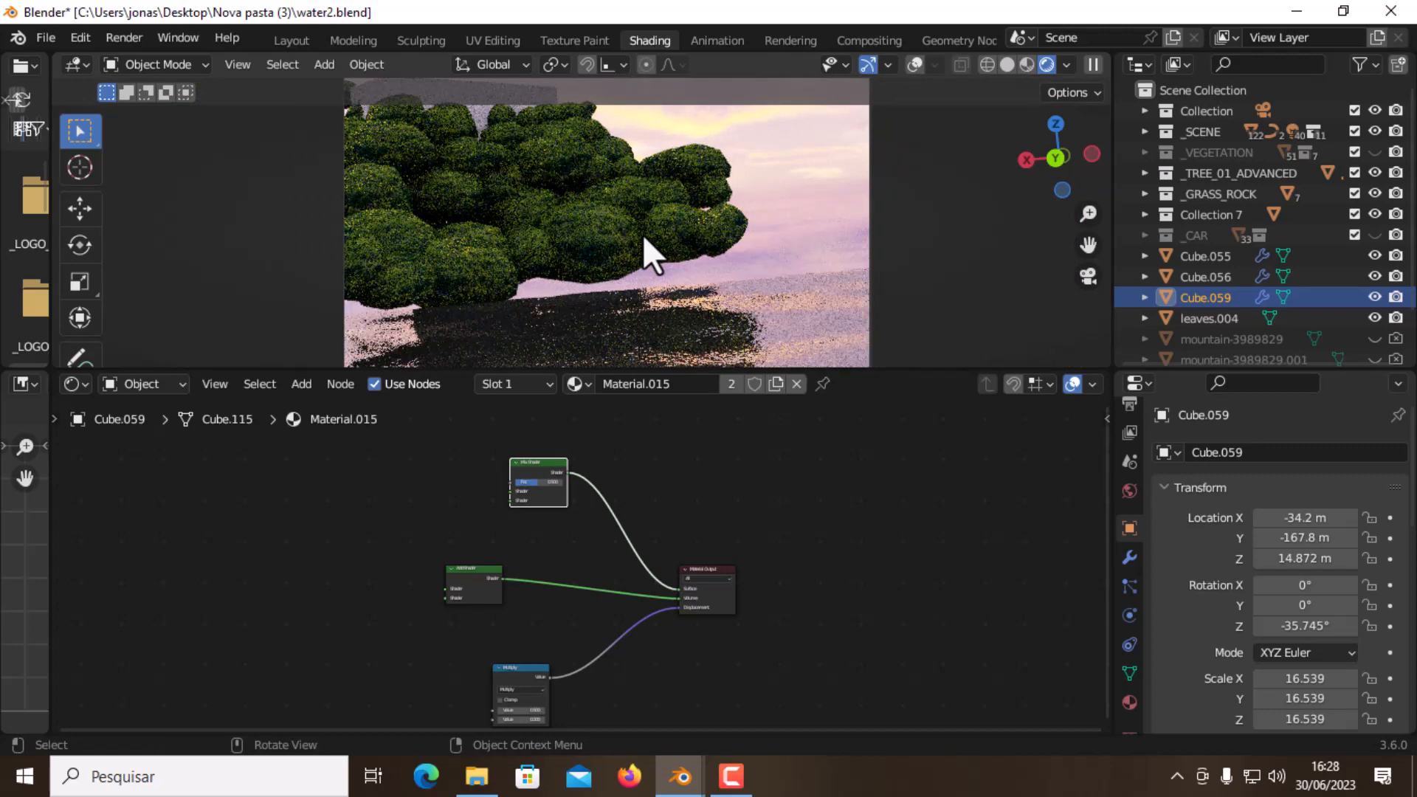
left_click(765, 323)
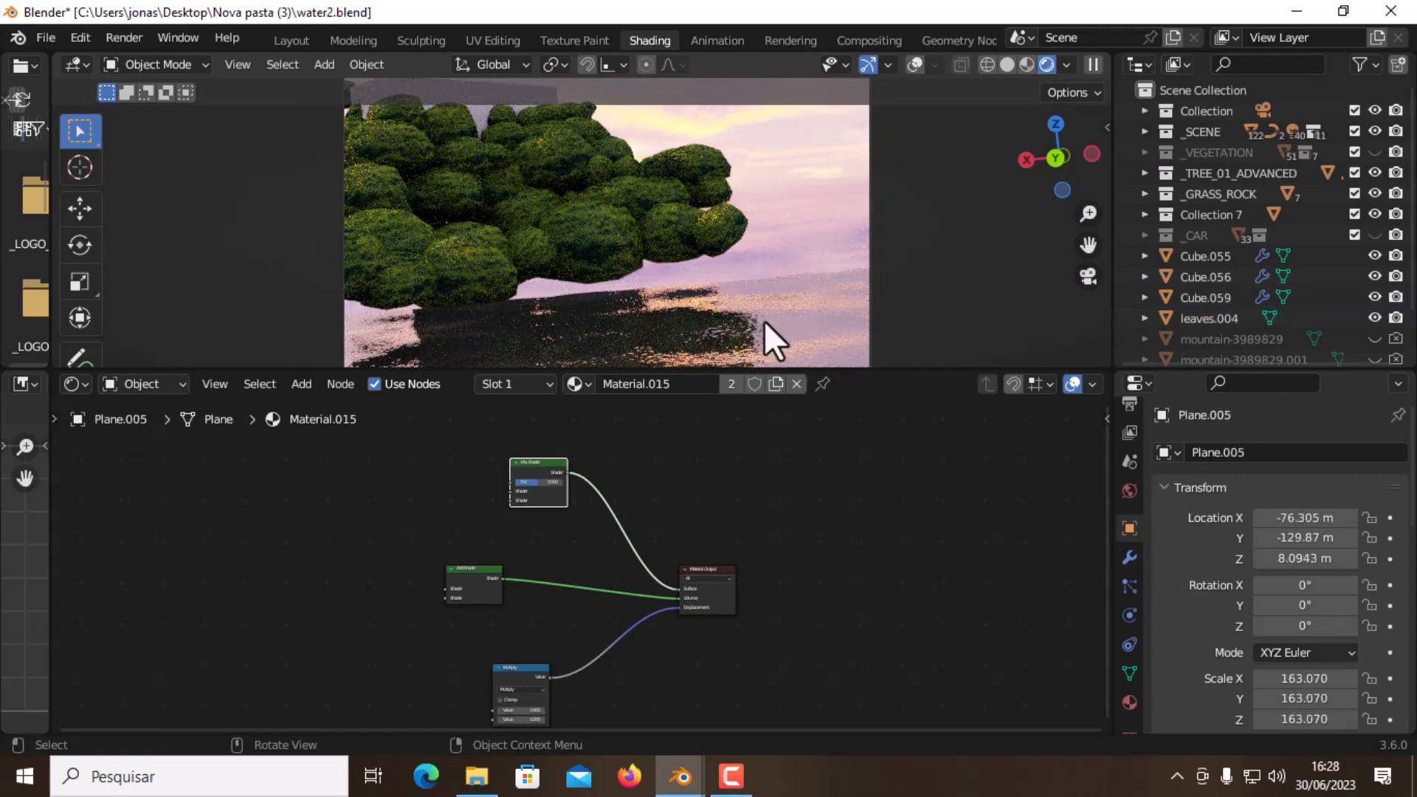
Examine the mossy waterfall rocks and the water surface around them in the rendered viewport
scroll(657, 184, "up", 2)
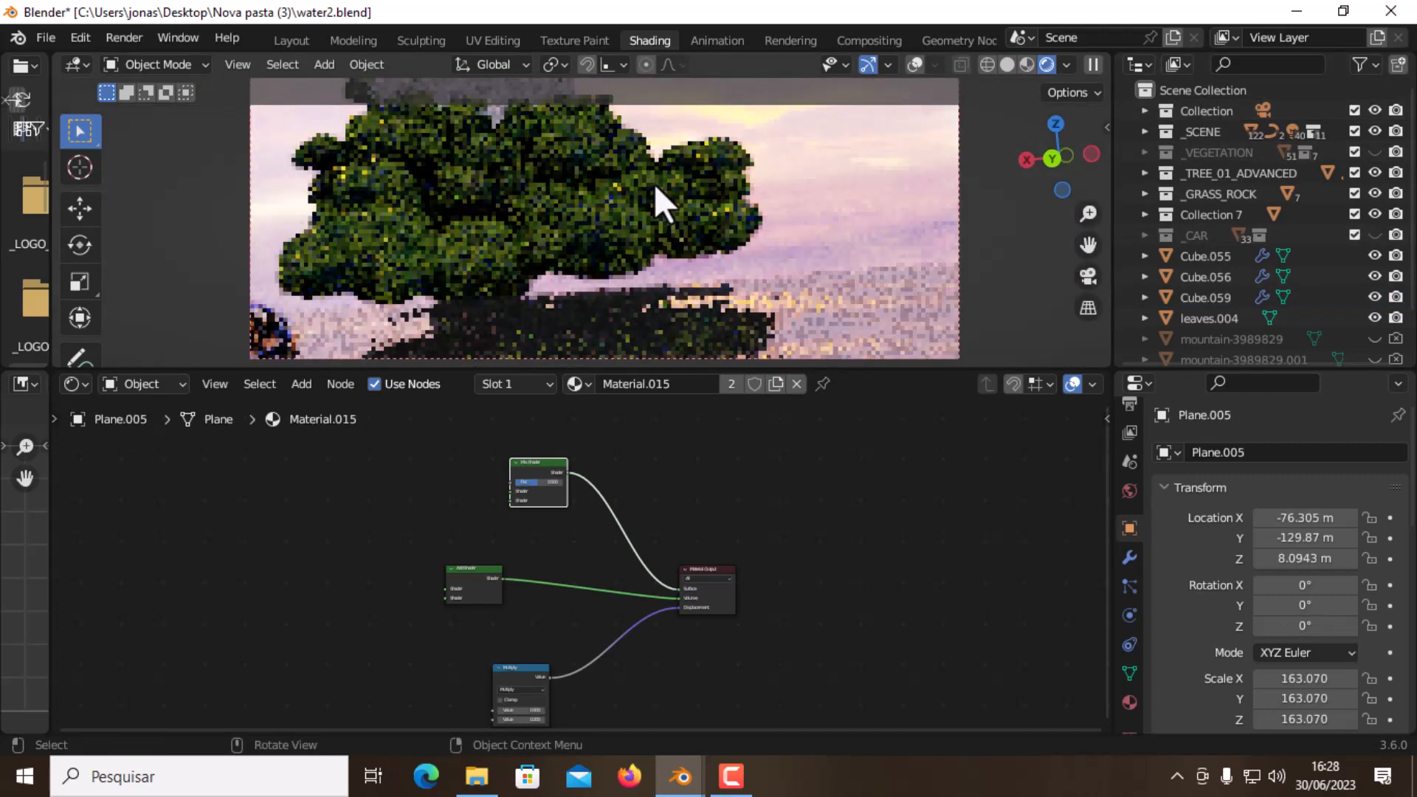
scroll(606, 192, "down", 2)
middle_click_drag(608, 187, 671, 220, "shift")
scroll(649, 207, "up", 3)
scroll(649, 207, "up", 3)
scroll(653, 175, "down", 5)
scroll(670, 203, "up", 3)
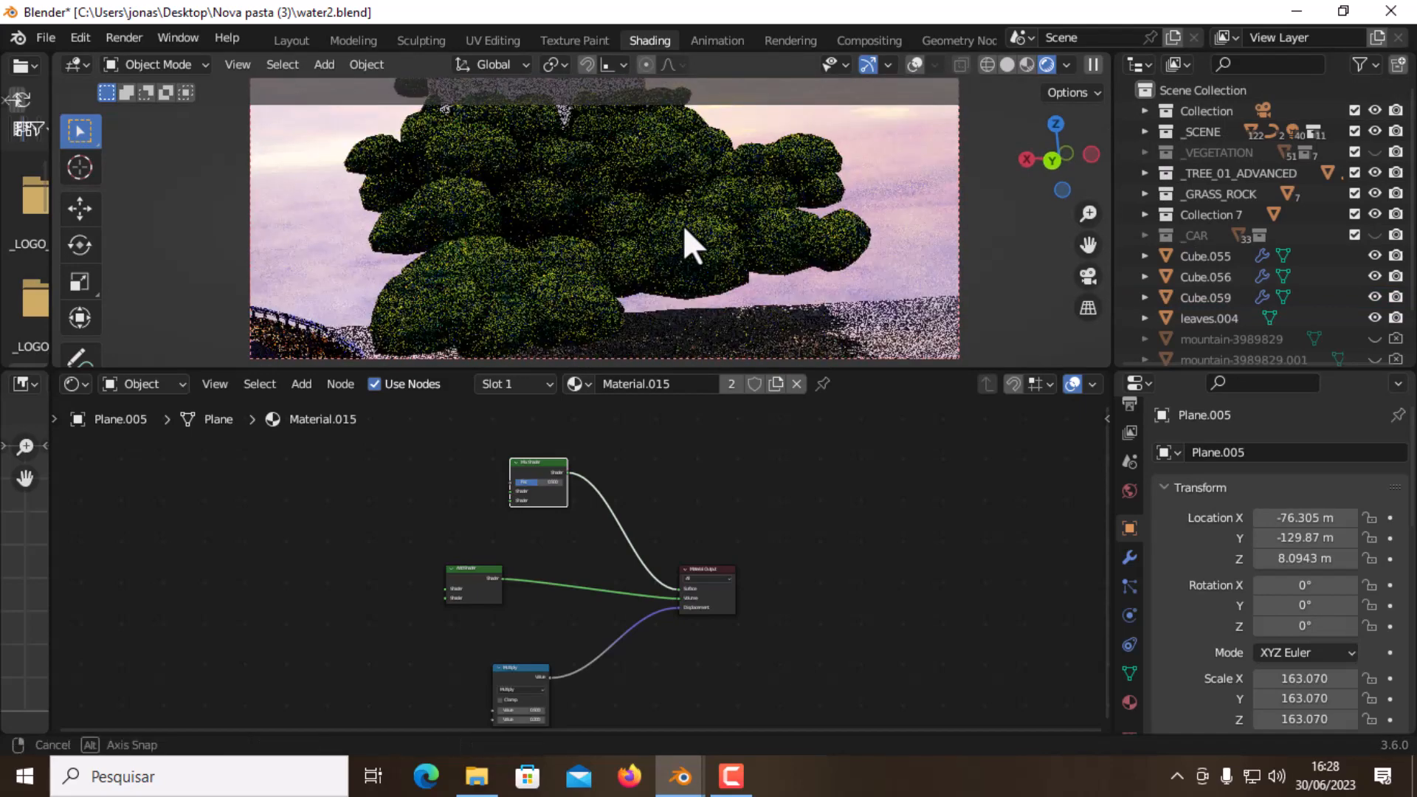
scroll(671, 220, "down", 2)
scroll(671, 220, "up", 3)
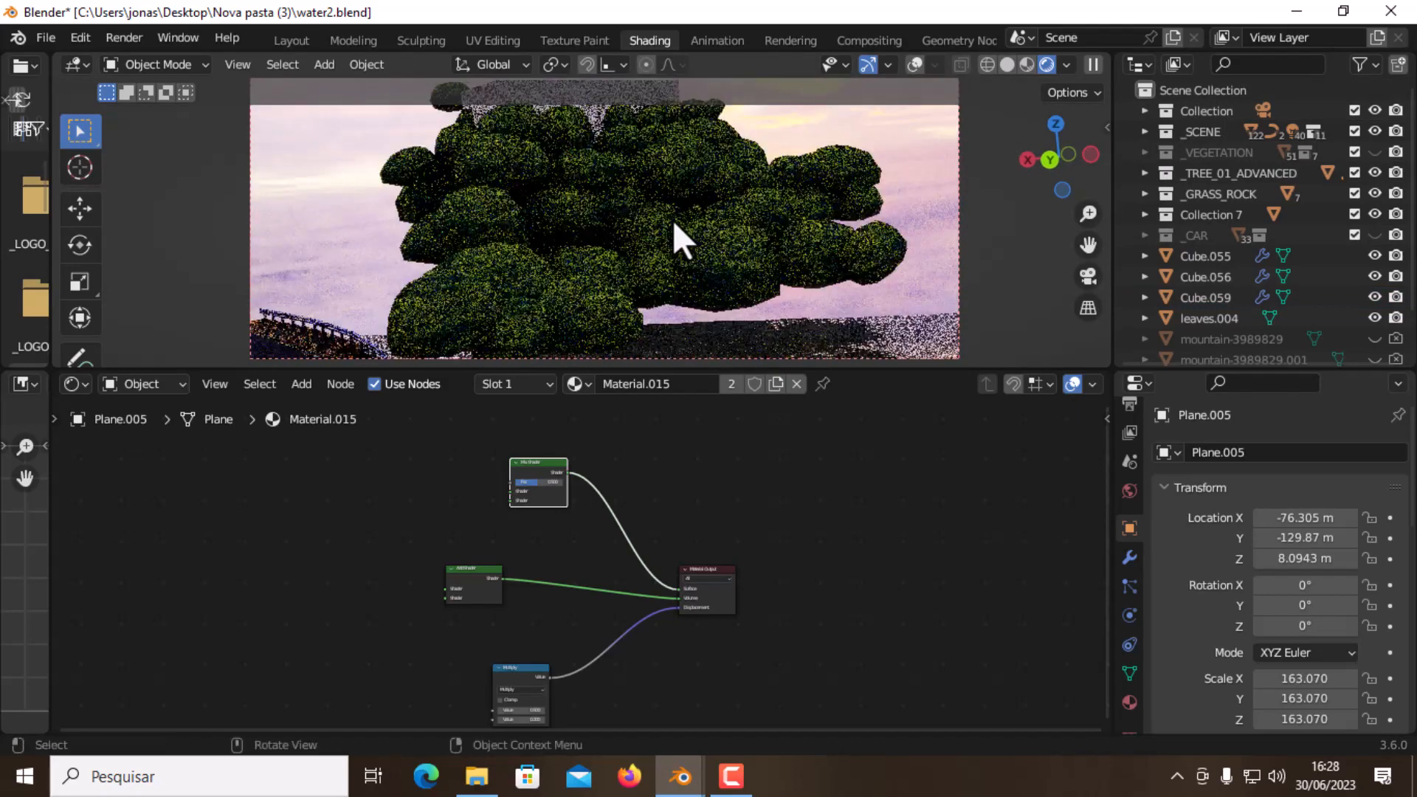
Shift the Mix Shader node slightly farther from the Material Output to tidy the node layout
middle_click_drag(643, 566, 645, 563)
scroll(684, 570, "up", 3)
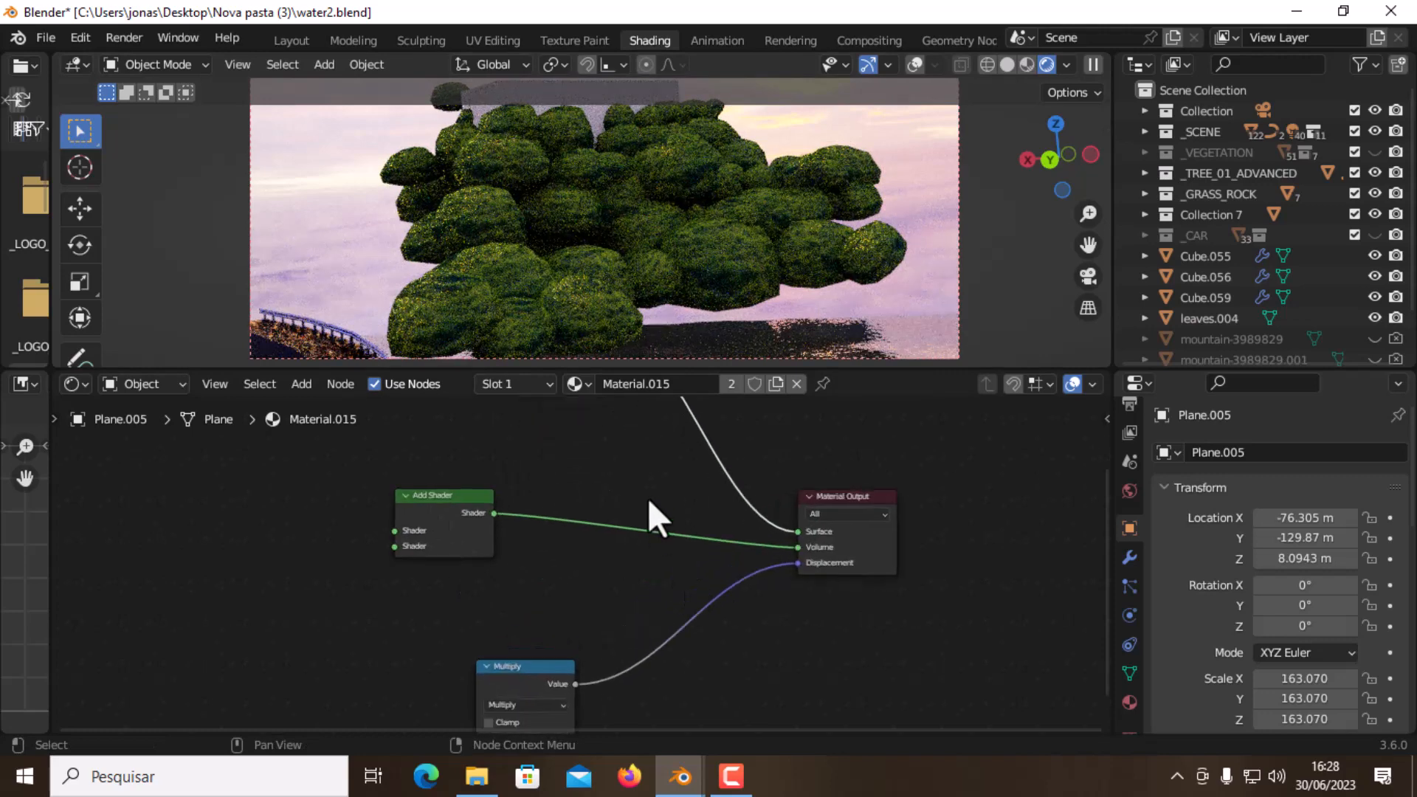
middle_click_drag(648, 498, 676, 568)
left_click_drag(710, 479, 677, 491)
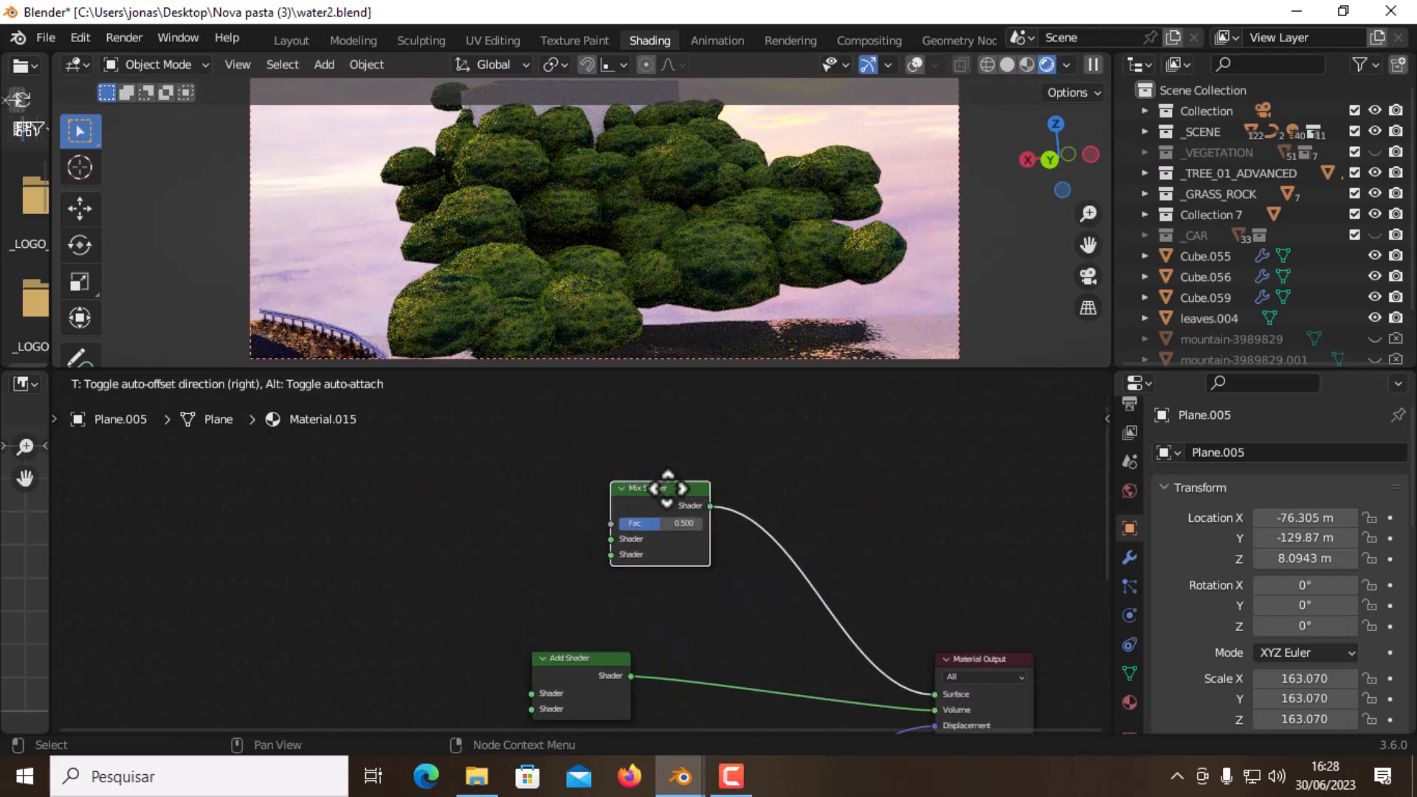
Add a Fresnel node on the input side of the Mix Shader in Material.015
scroll(720, 573, "down", 2)
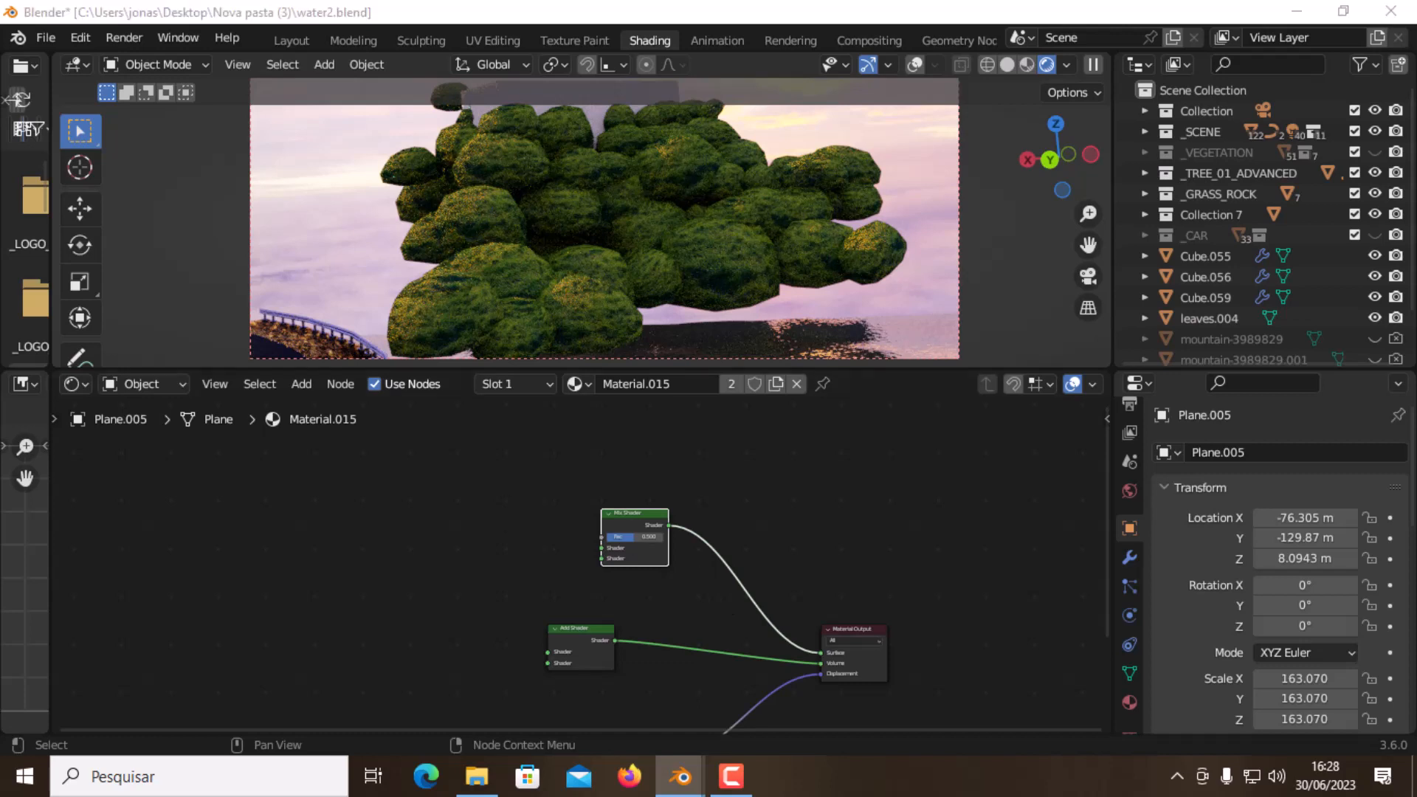
scroll(561, 542, "up", 2)
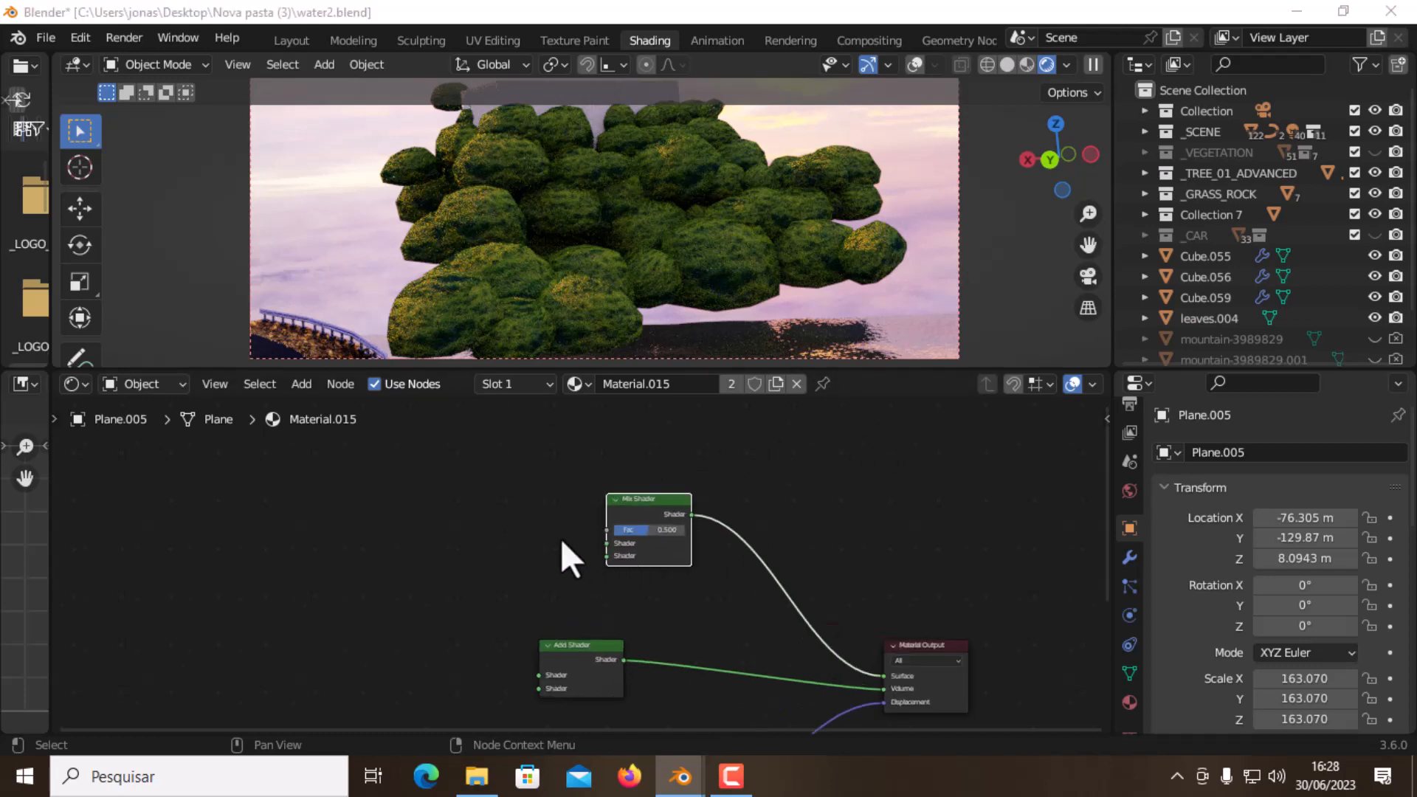
key("shift+a")
left_click(516, 483)
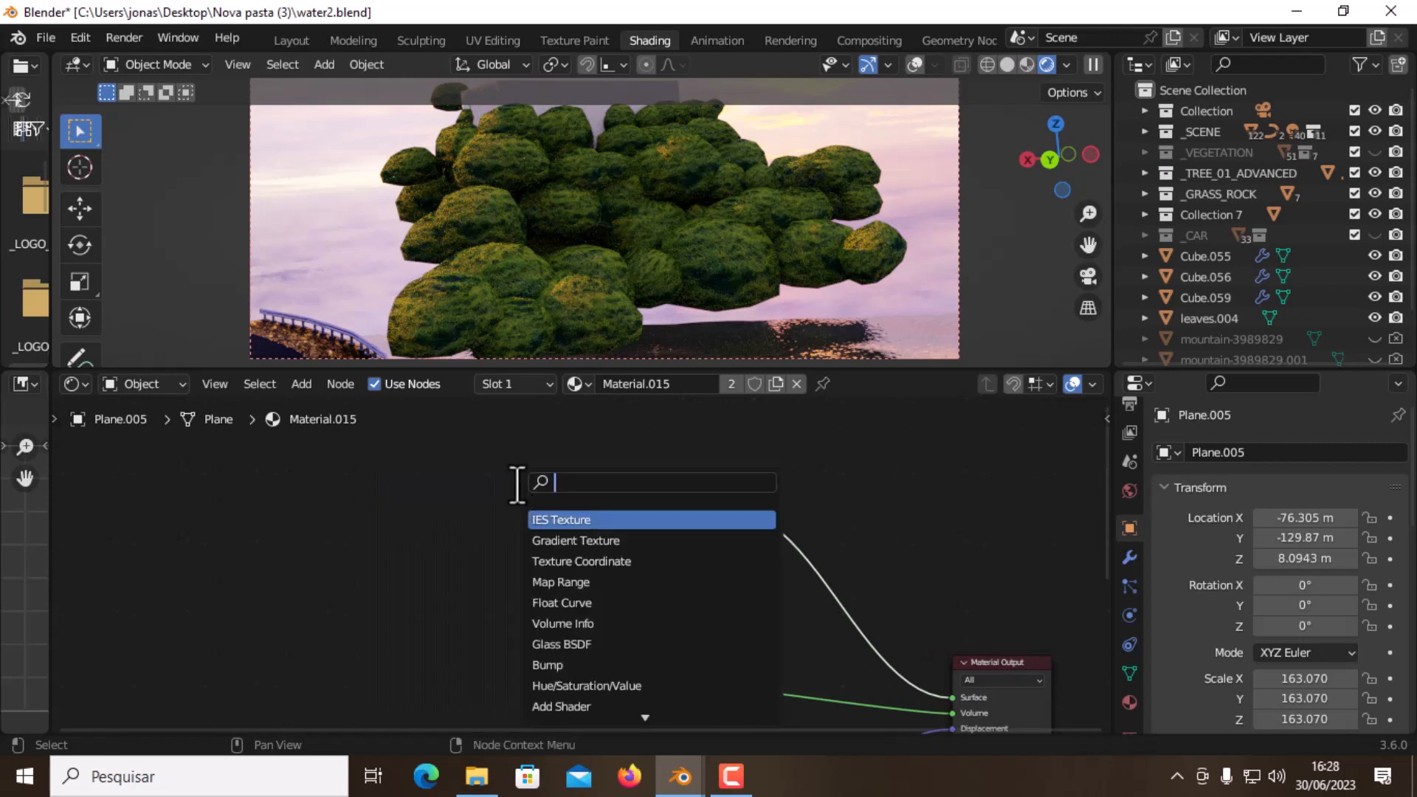
type("fres")
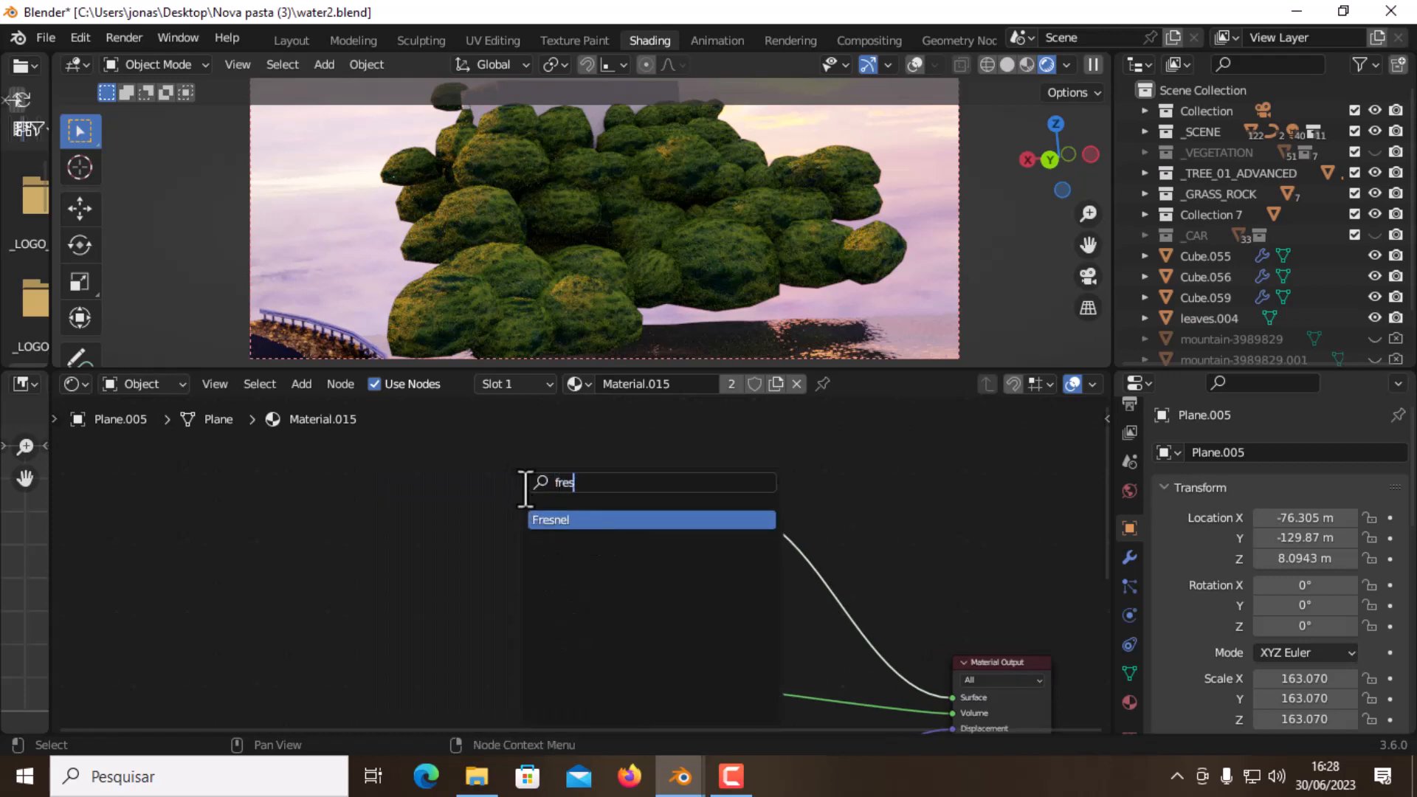
key("Return")
left_click(456, 493)
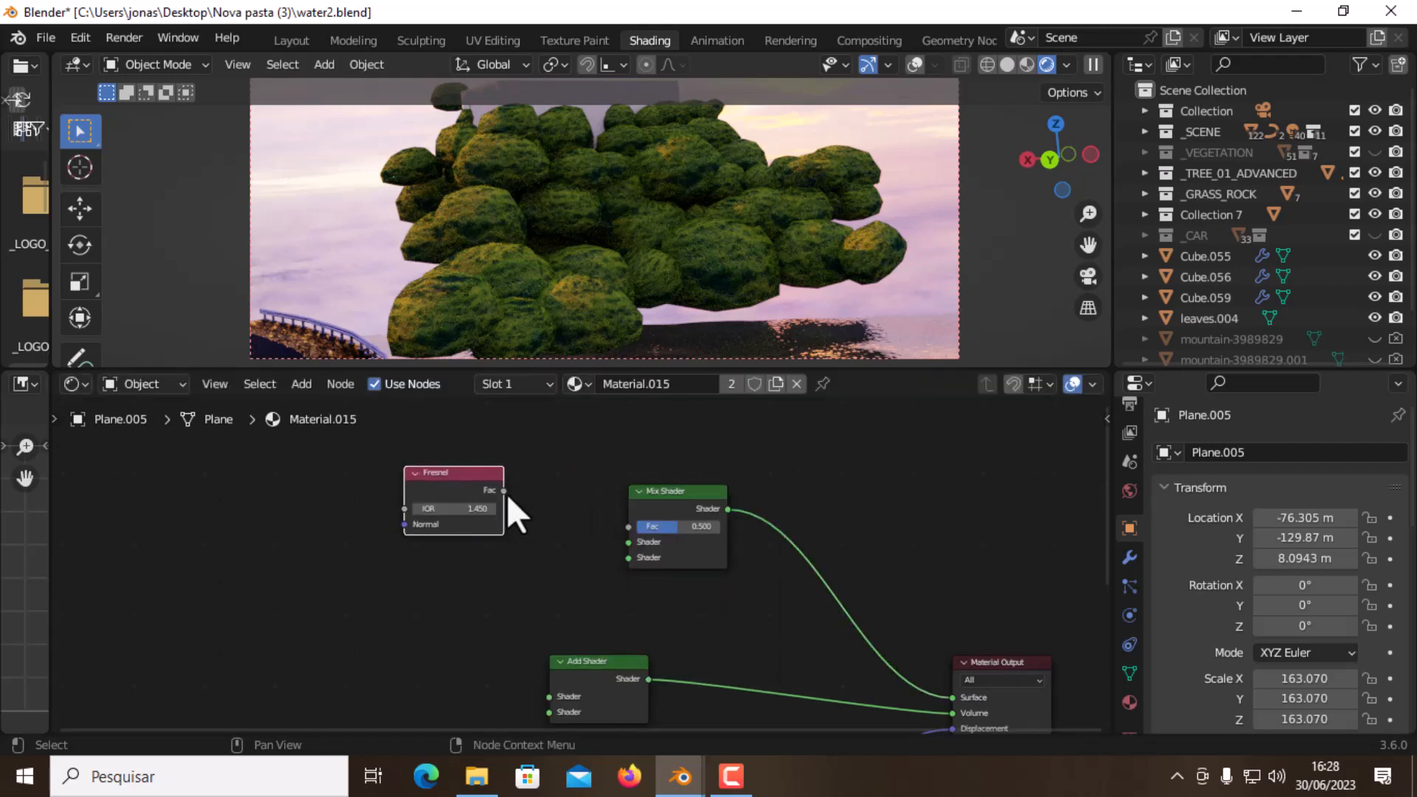
Connect the Fresnel node's Fac output to the Mix Shader's Fac input and reposition the Fresnel above the Mix Shader
left_click_drag(504, 490, 627, 528)
left_click_drag(465, 473, 485, 437)
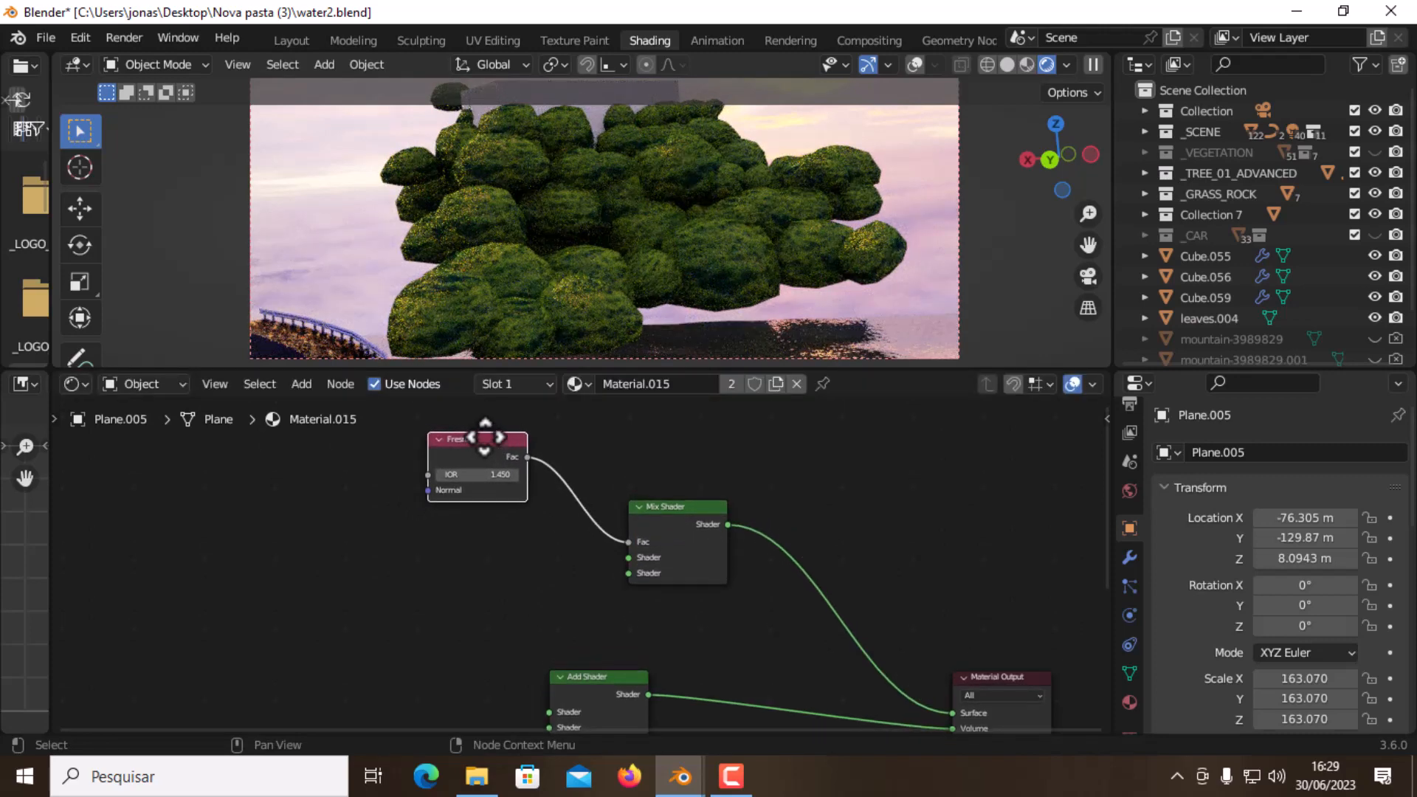
Add a Glossy BSDF below the Fresnel, connect it to the Mix Shader's second Shader input, and space out the nodes
key("shift+a")
left_click(558, 510)
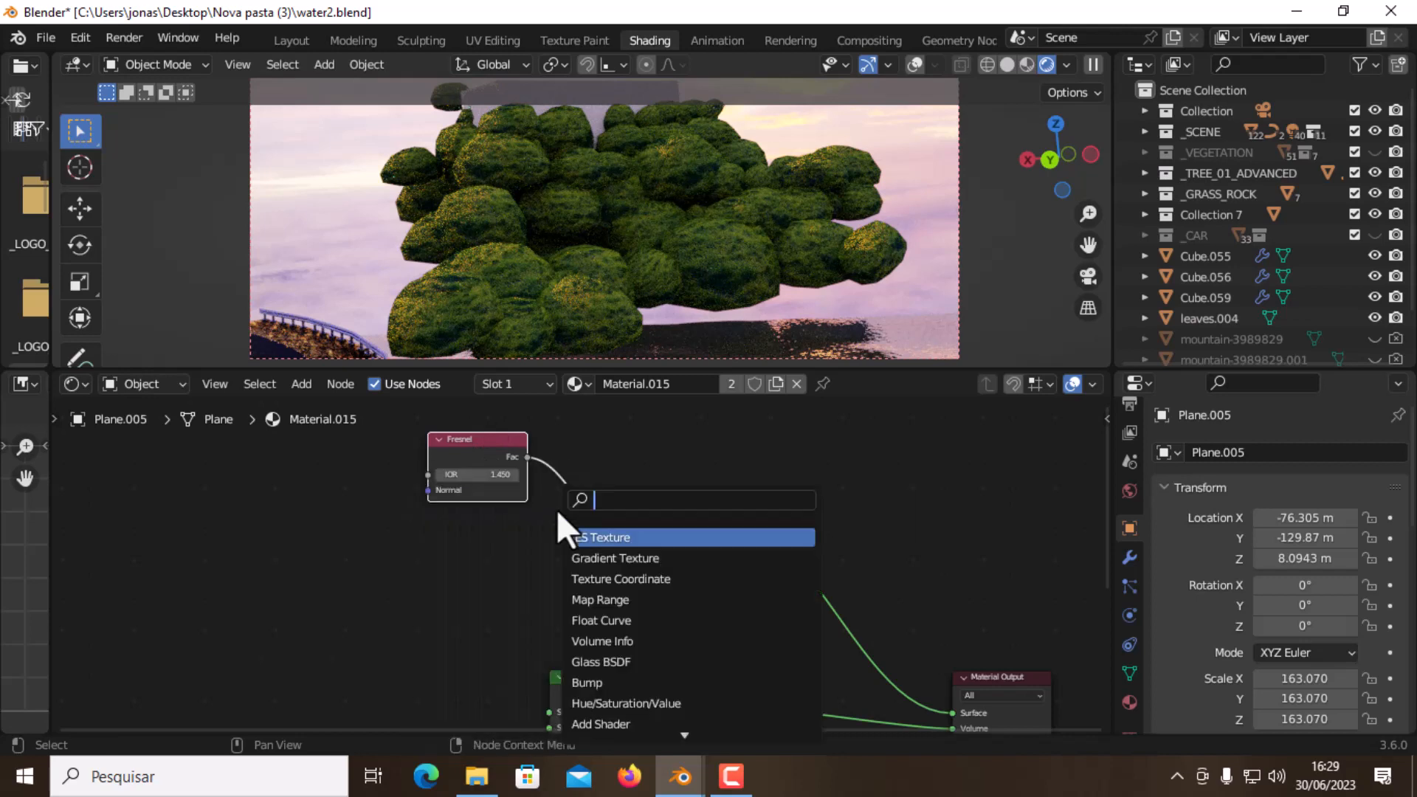
type("glos")
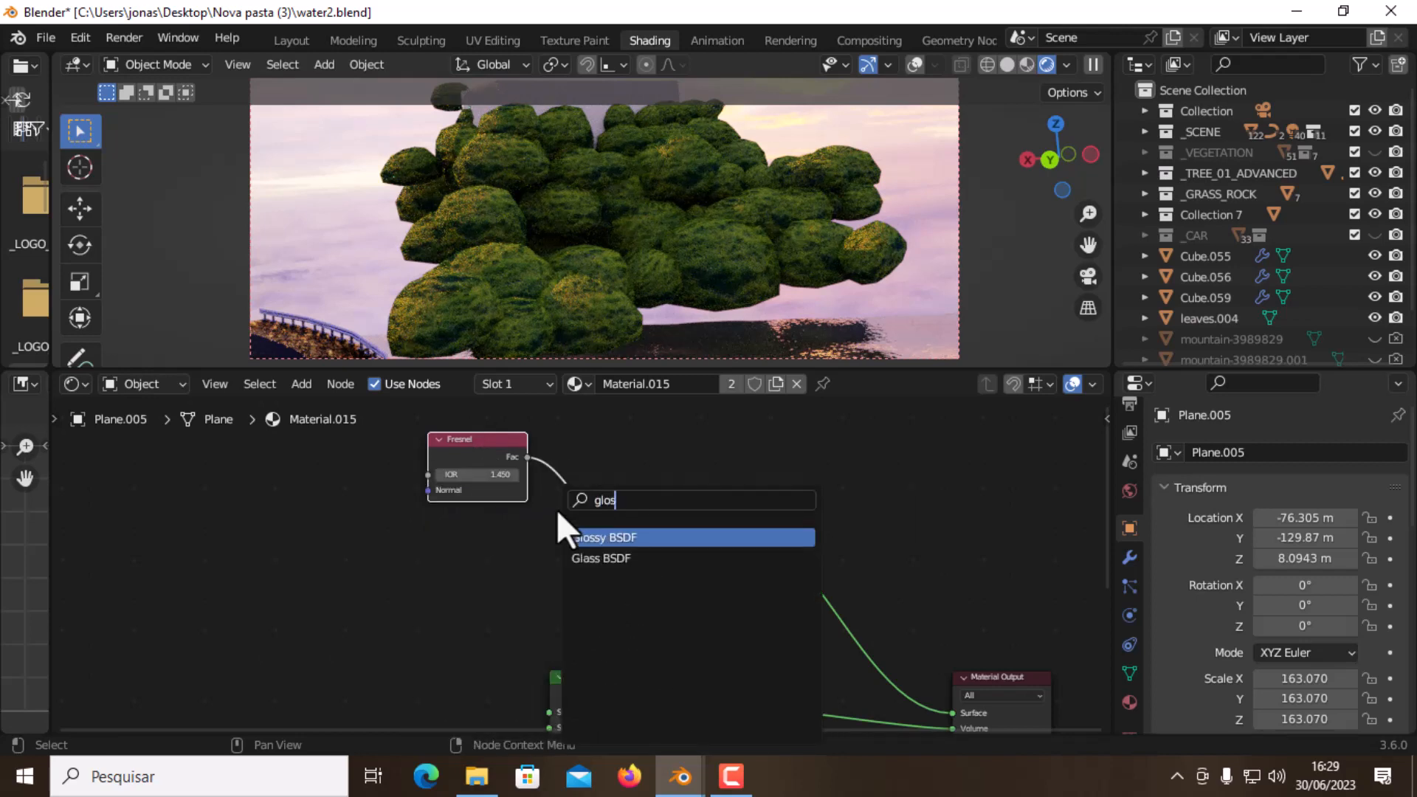
left_click(595, 537)
left_click(464, 612)
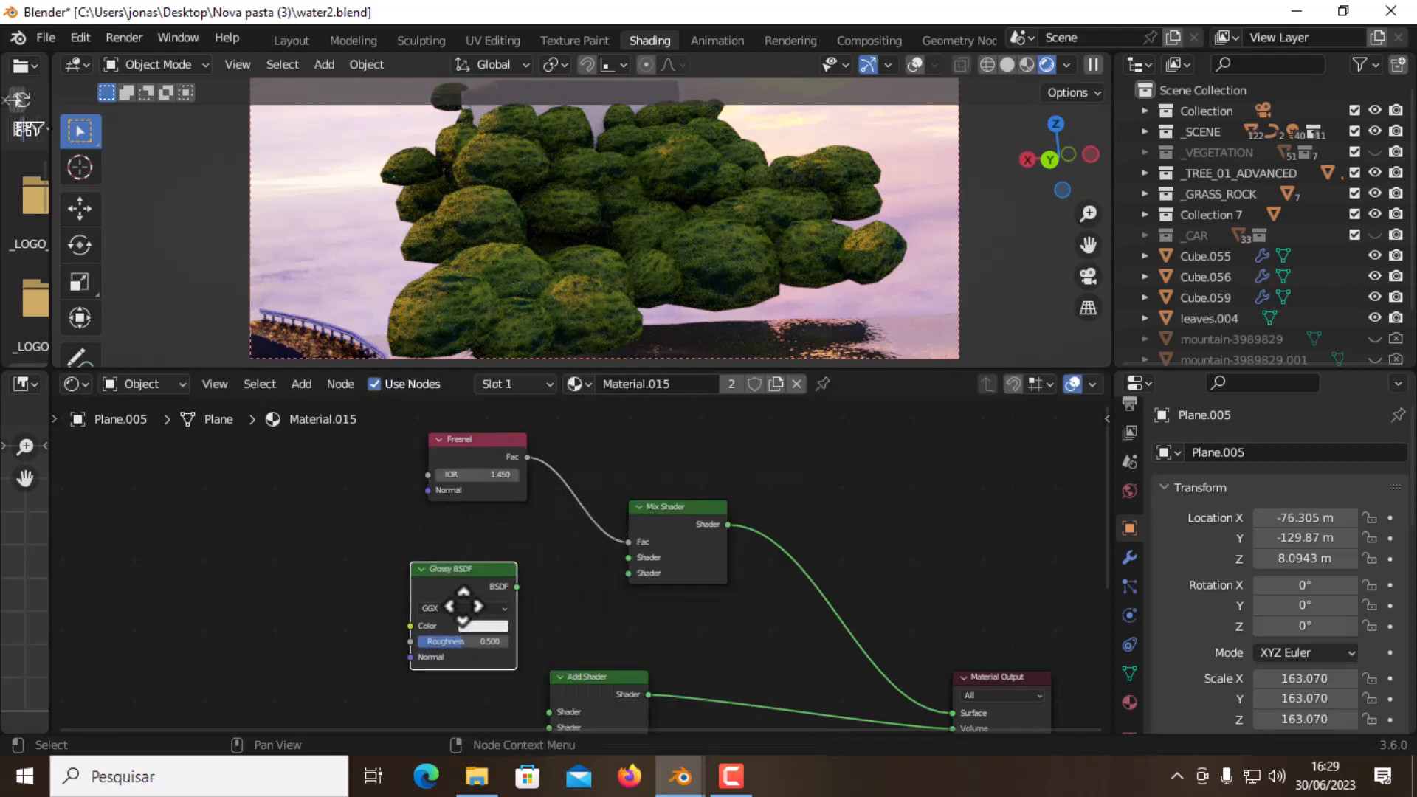
left_click_drag(517, 586, 635, 577)
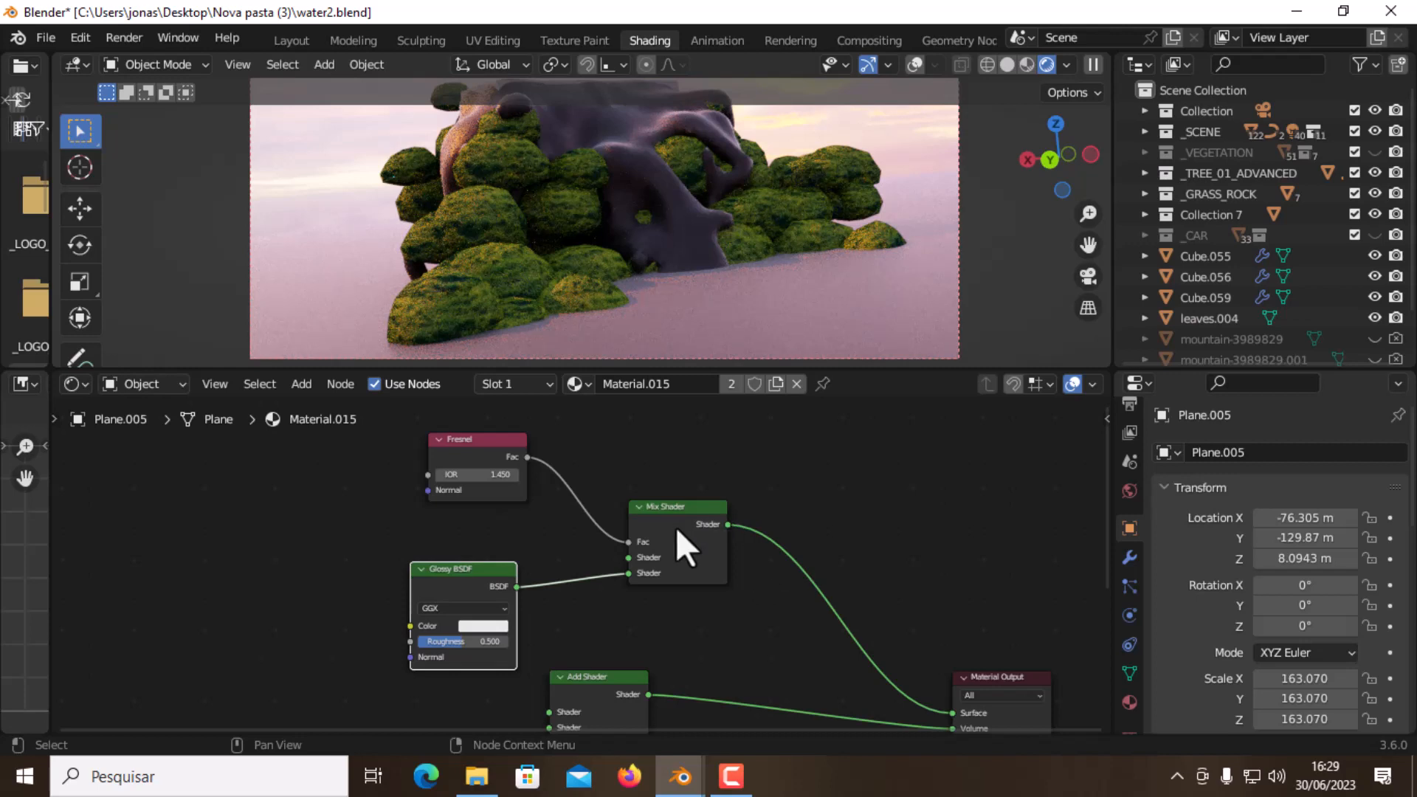
left_click_drag(675, 525, 720, 527)
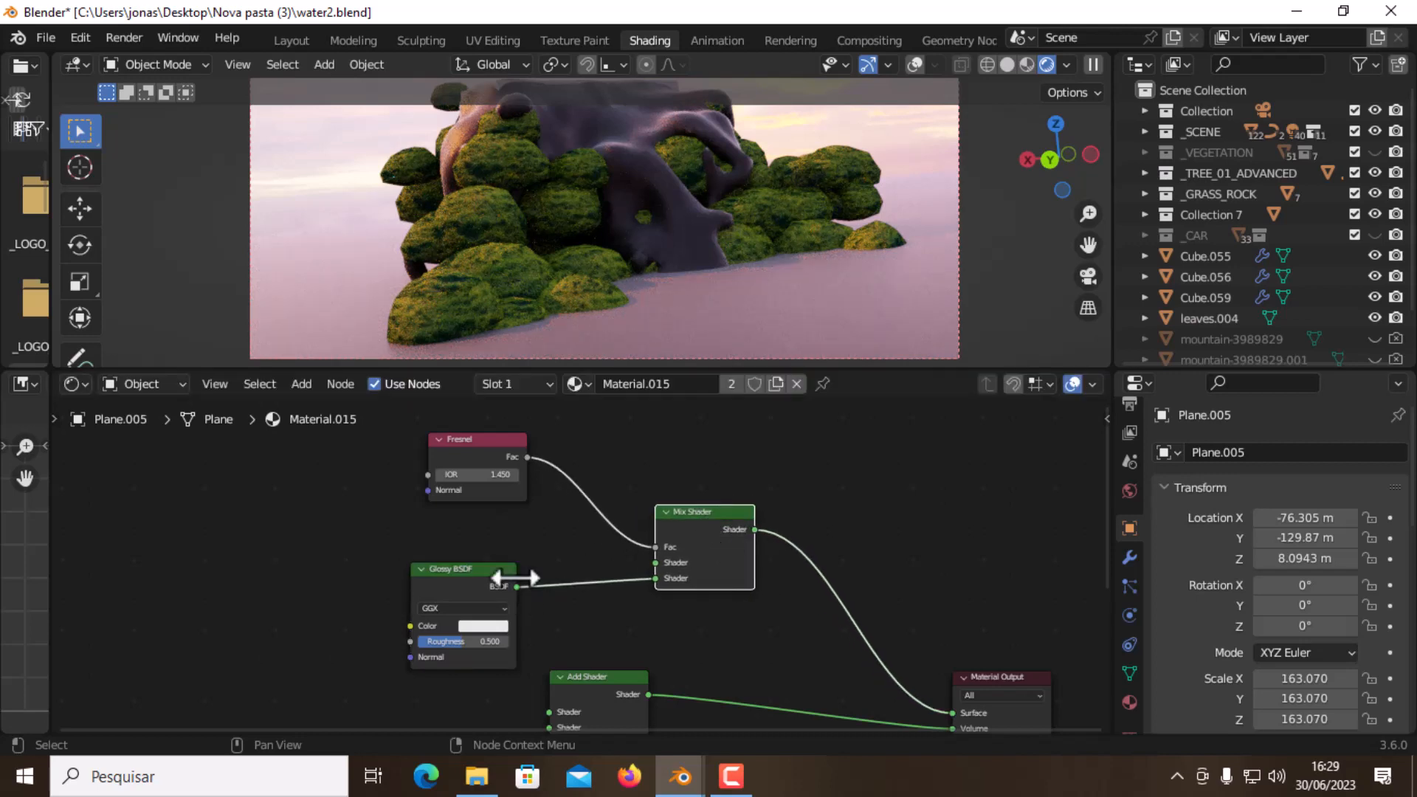
left_click_drag(495, 576, 484, 588)
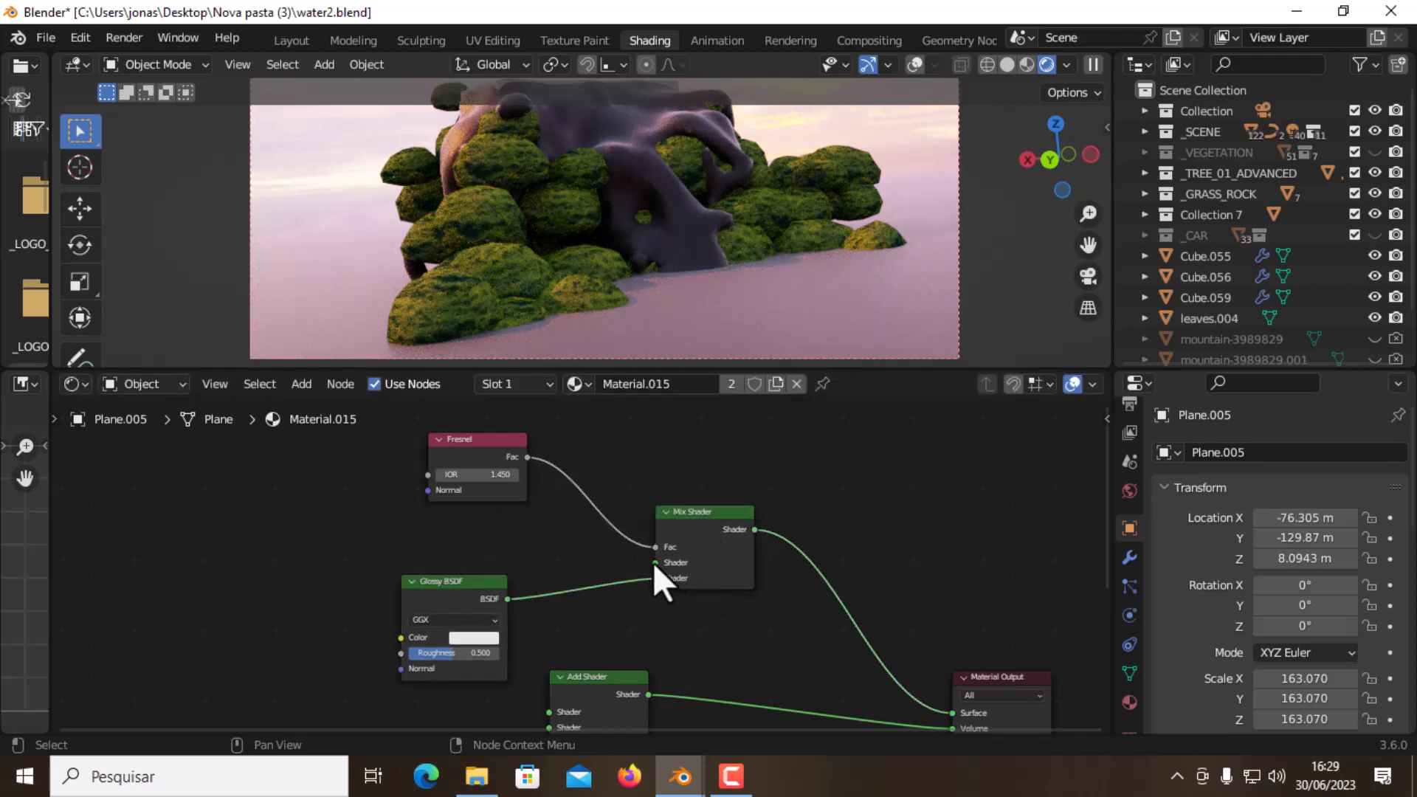
Set the Glossy BSDF's roughness to 0, its distribution to Beckmann and its colour value to 1.000 for pure white
left_click_drag(653, 562, 577, 543)
scroll(491, 631, "up", 2)
left_click(428, 678)
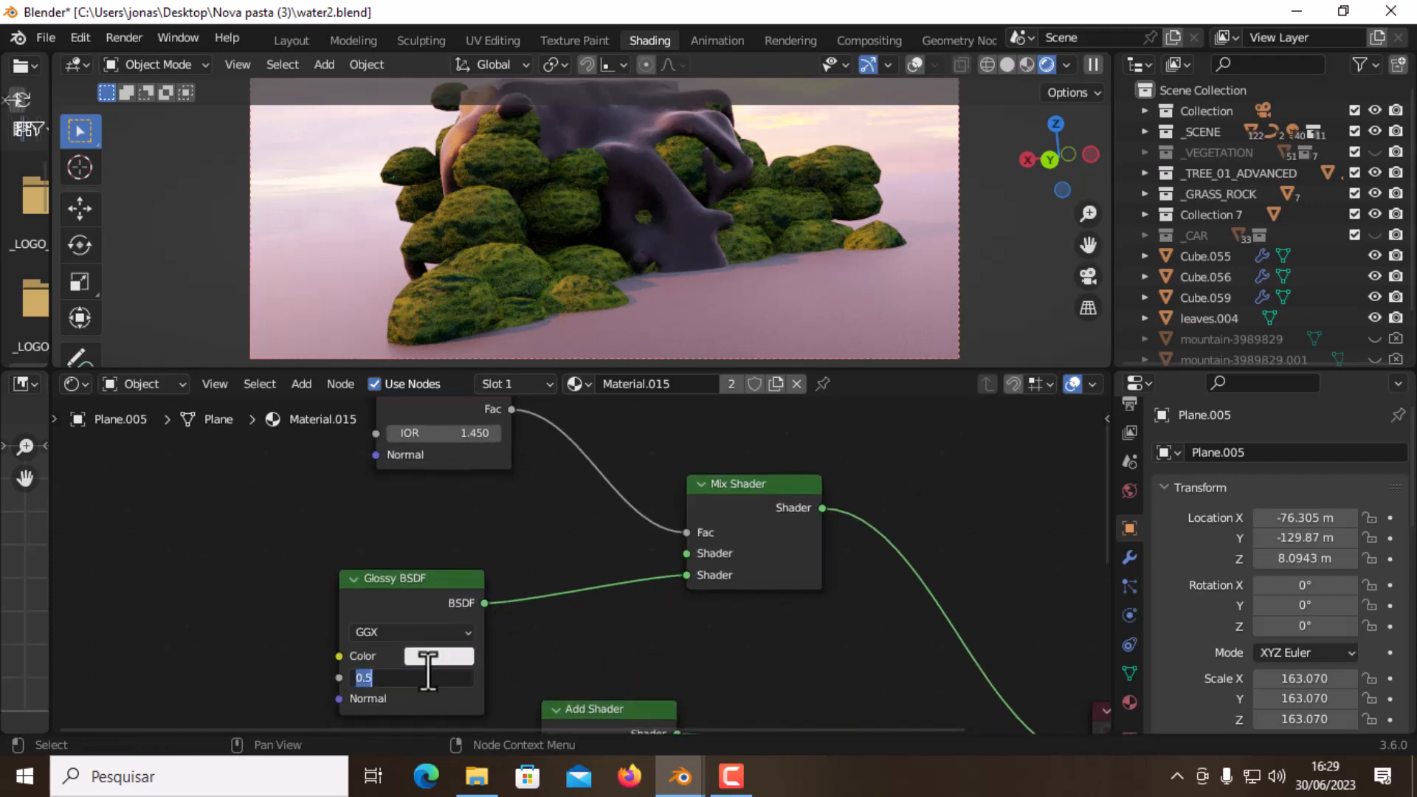
type("0")
key("Return")
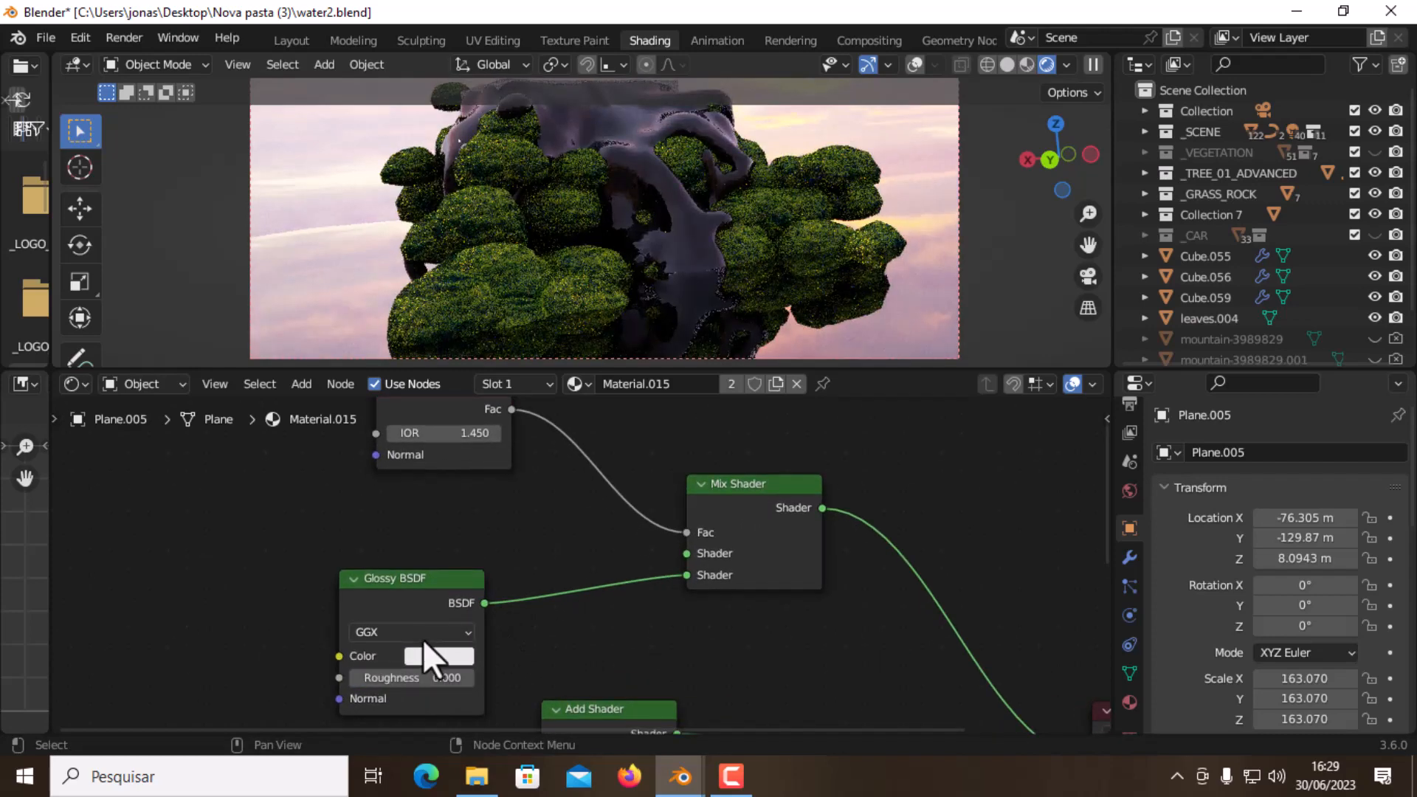
left_click(411, 632)
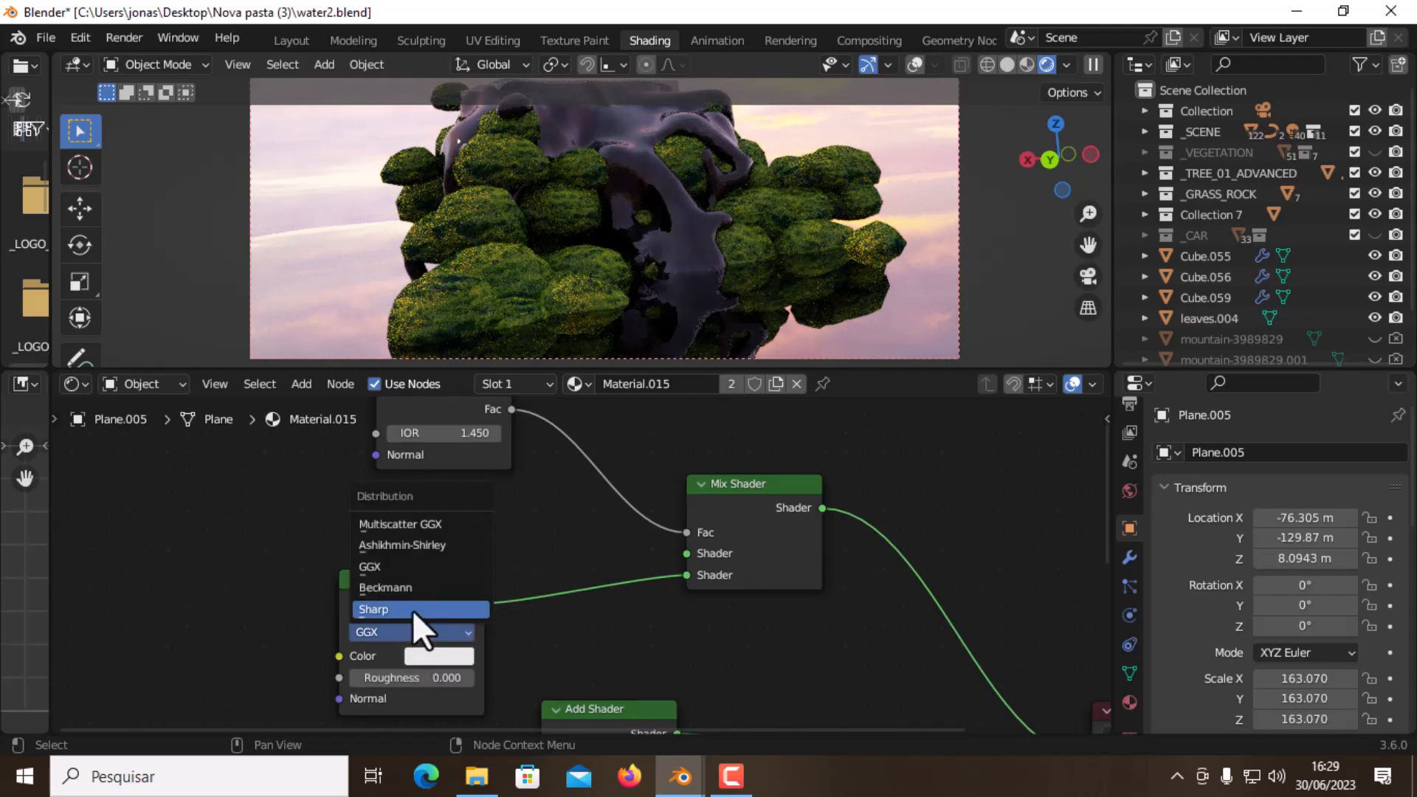
left_click(423, 587)
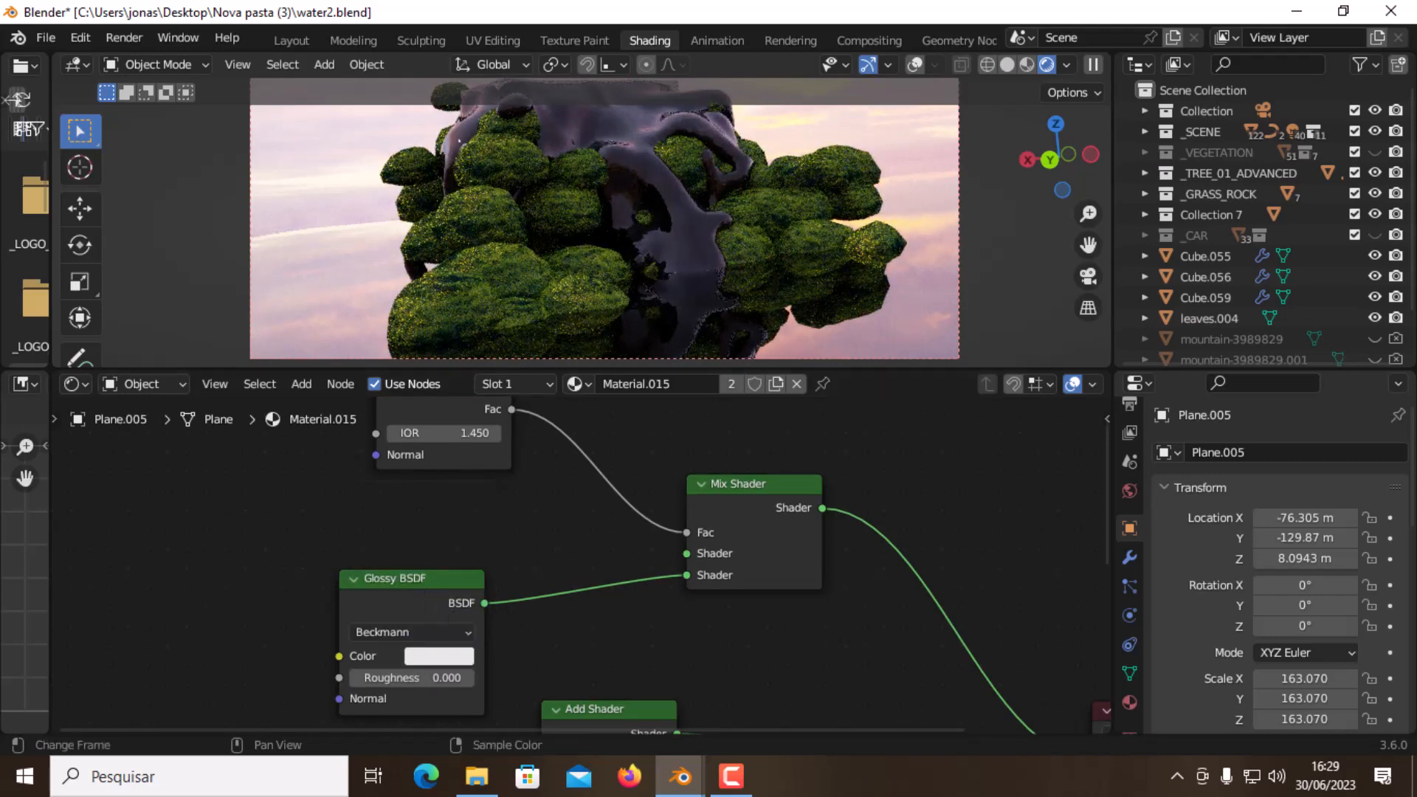
left_click(438, 655)
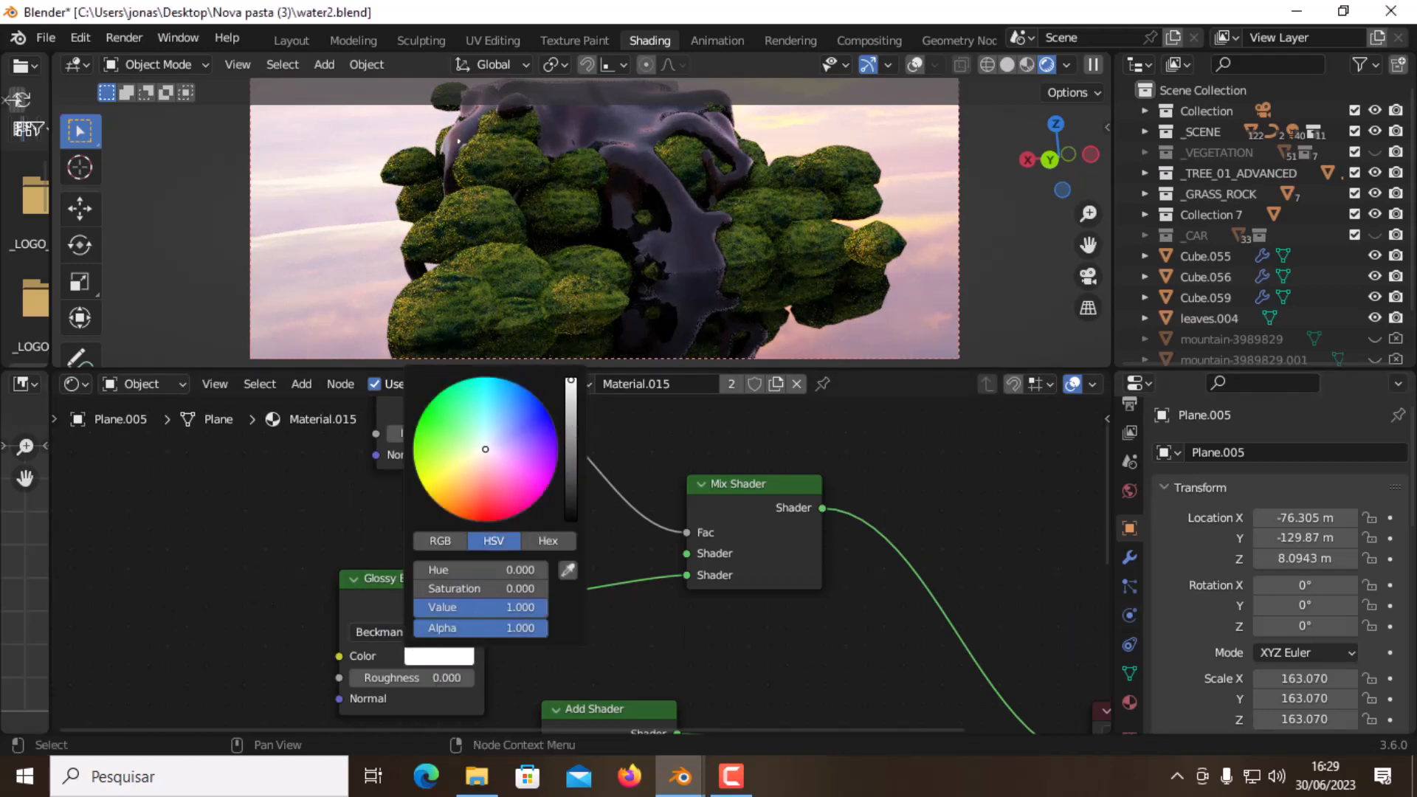
Redraw the render region to cover the whole 3D viewport and check the water's reflections around the mossy rocks
middle_click_drag(832, 256, 756, 236)
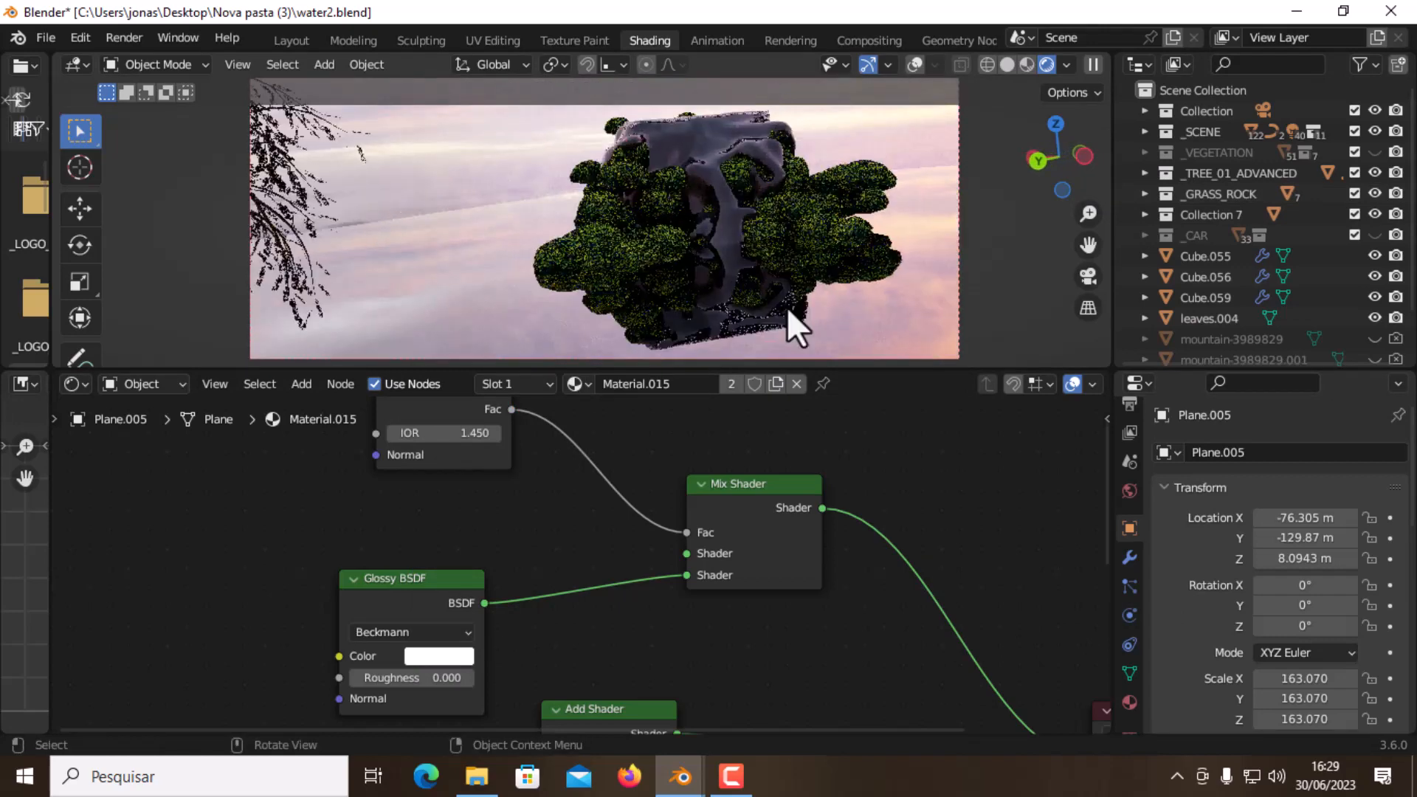
left_click_drag(819, 370, 837, 520)
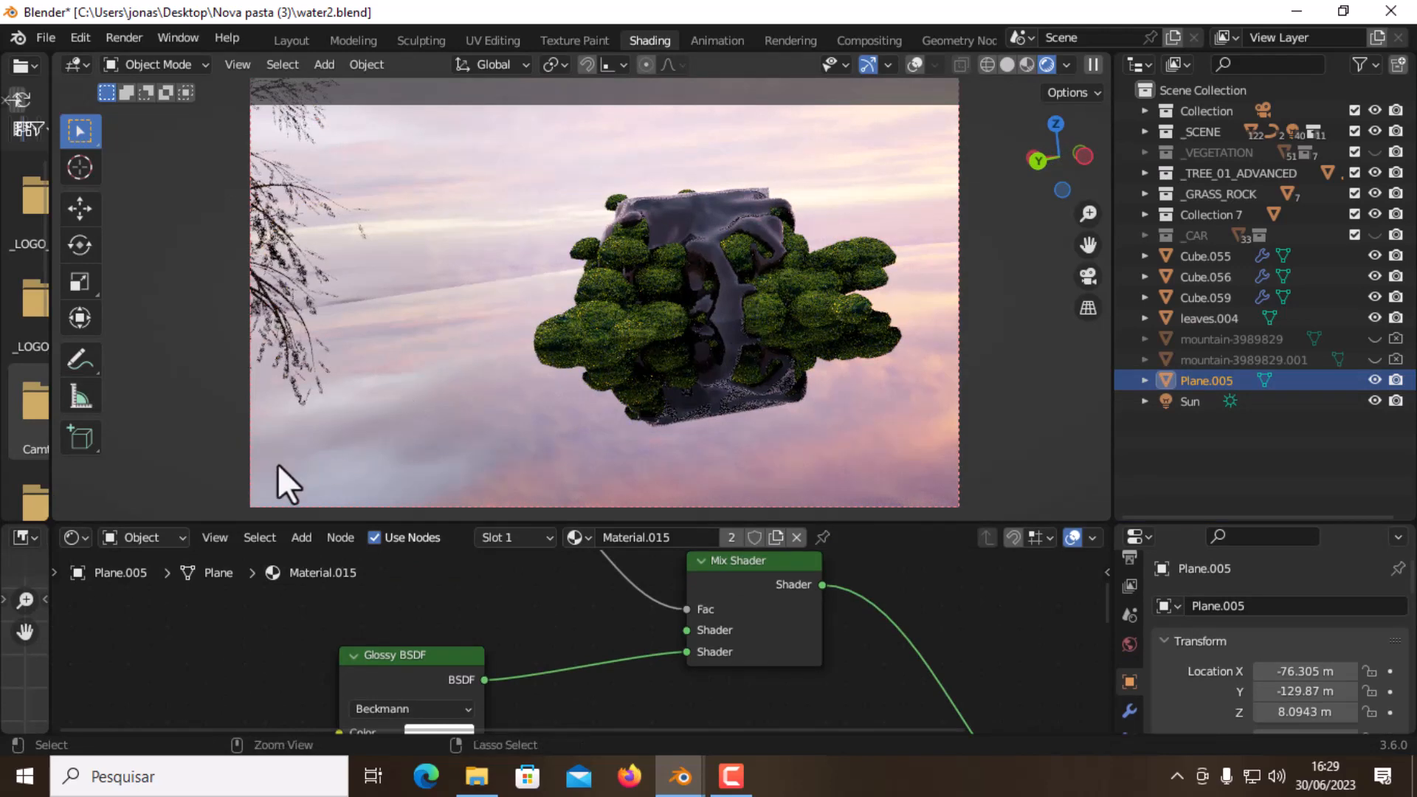
key("ctrl+b")
left_click_drag(68, 512, 1196, 18)
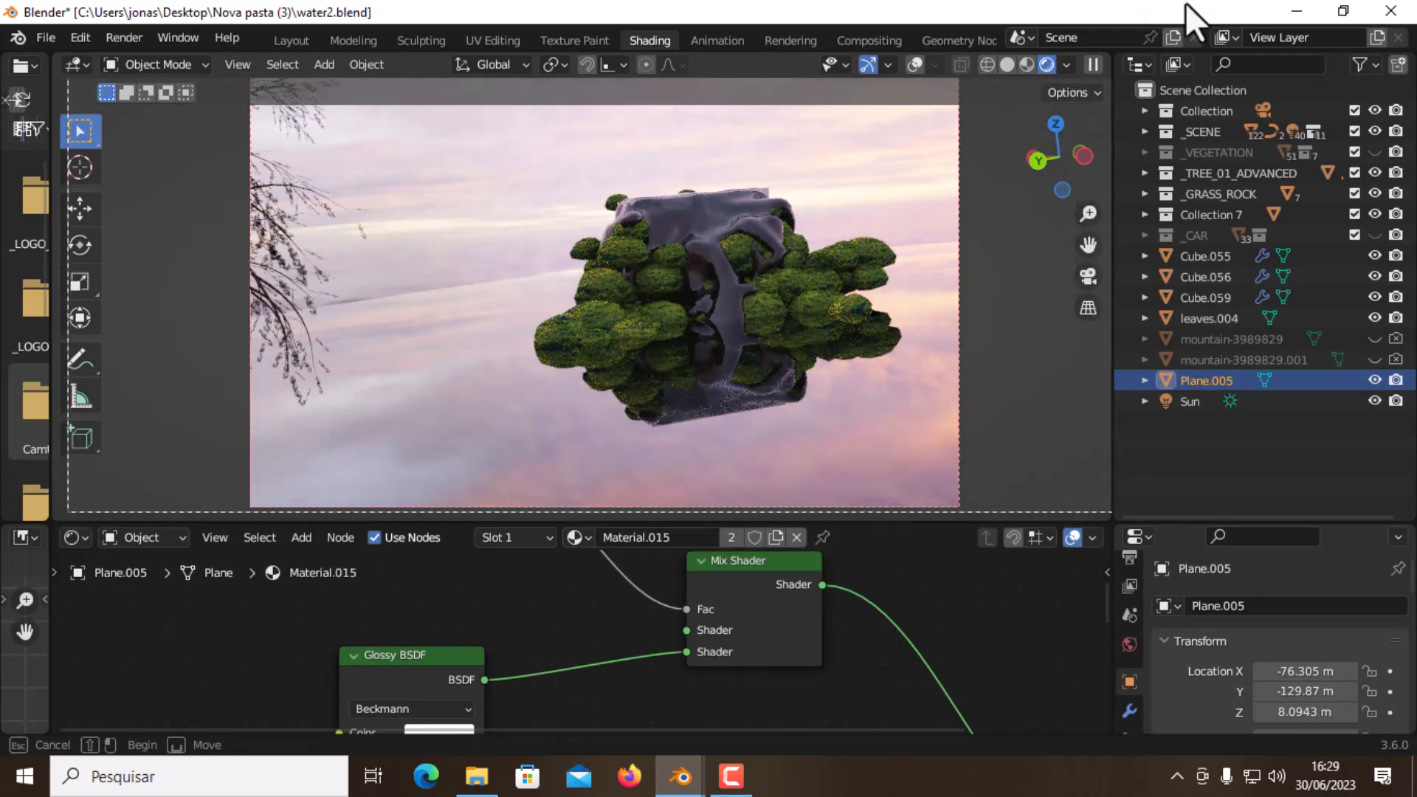
scroll(813, 265, "up", 4)
middle_click_drag(873, 263, 697, 262)
scroll(658, 275, "up", 3)
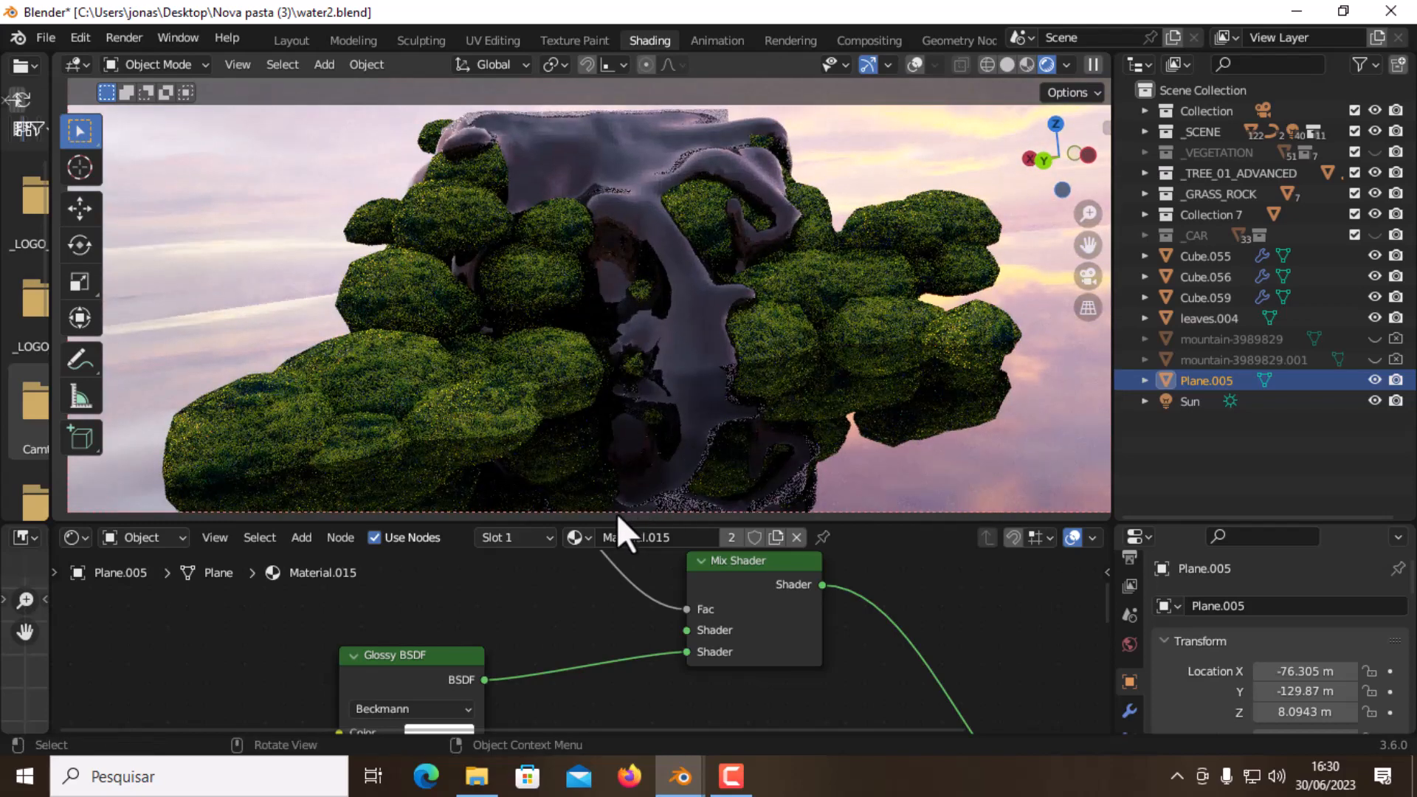
left_click_drag(615, 517, 645, 404)
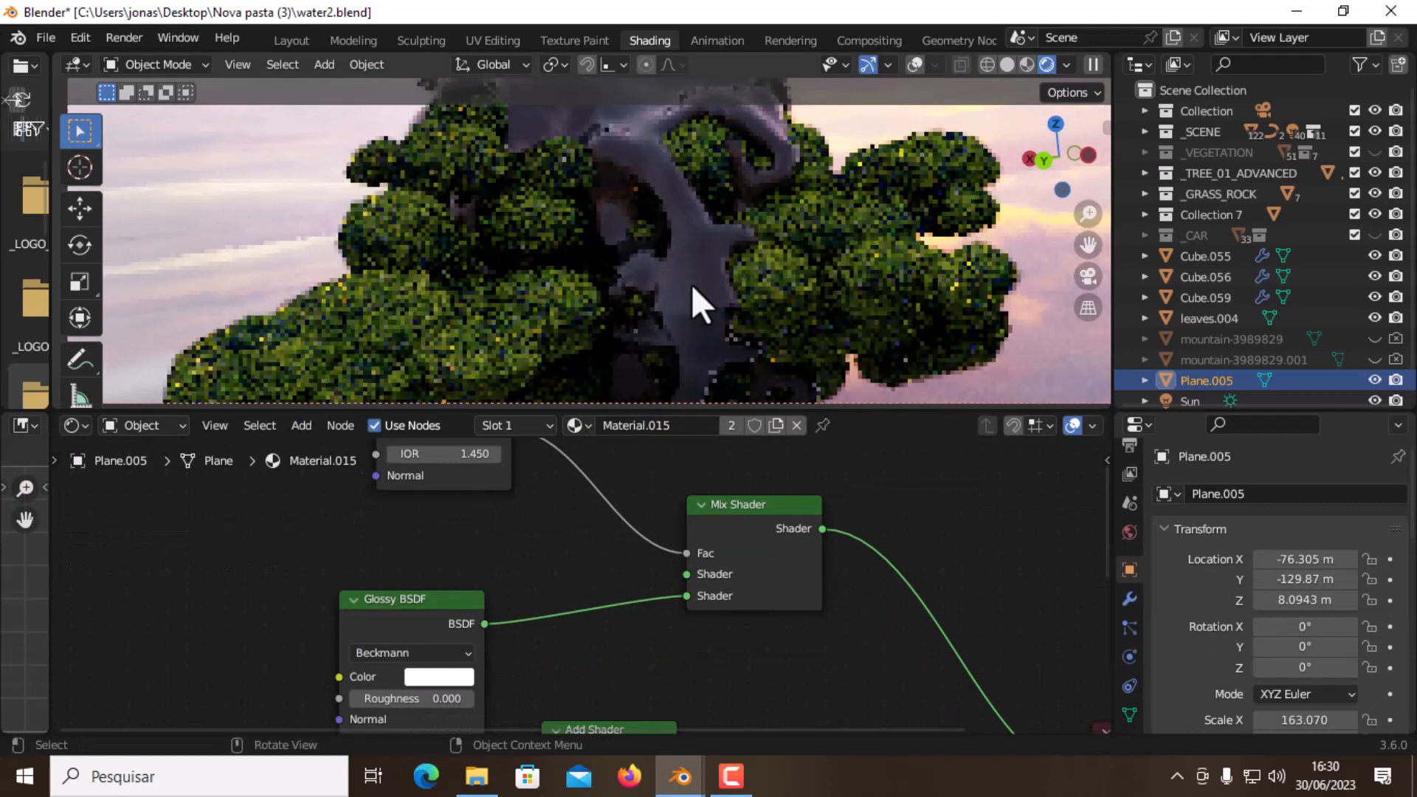
scroll(692, 284, "down", 2)
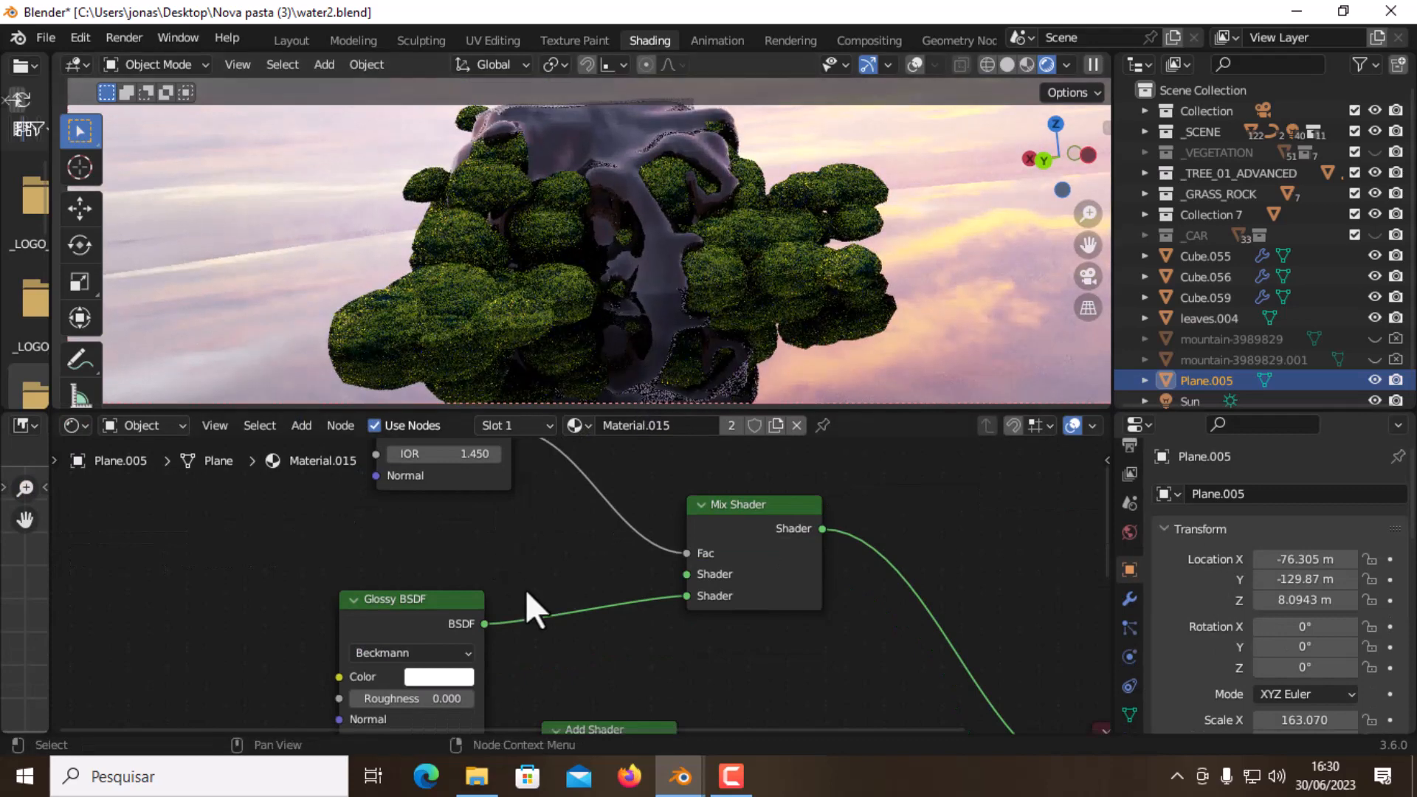
Add another Mix Shader and connect its output to the first Shader input of the existing Mix Shader
middle_click_drag(526, 589, 645, 505)
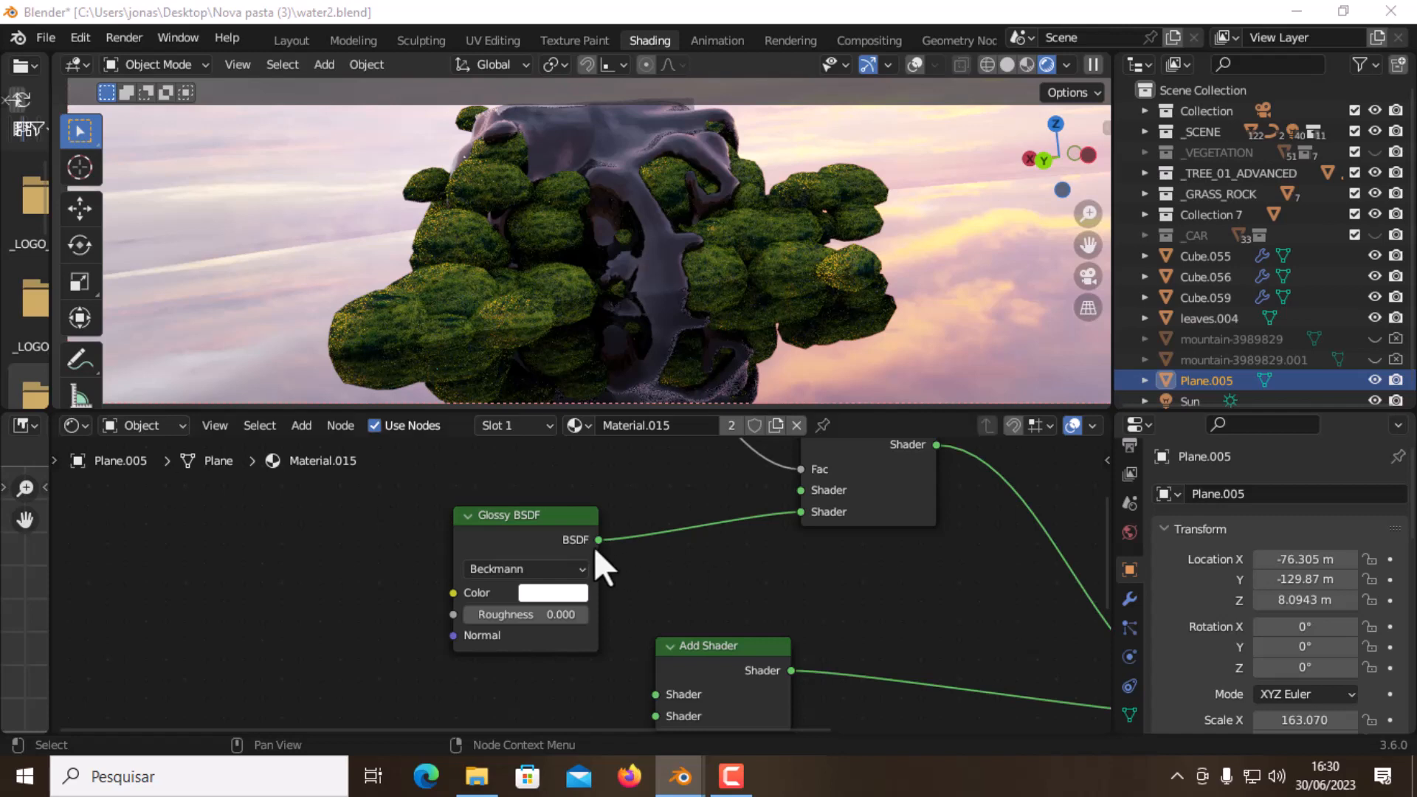
scroll(595, 552, "down", 3)
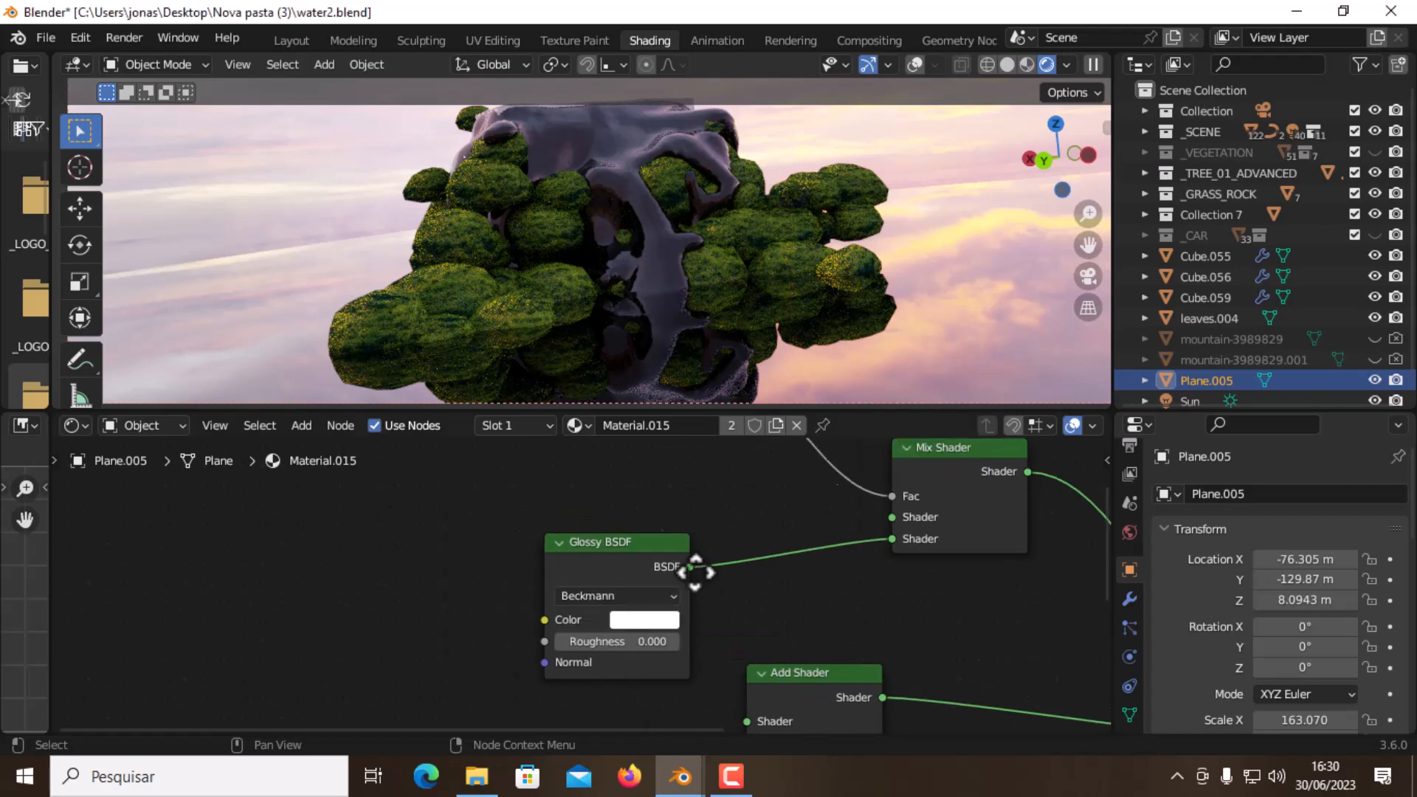
key("shift+a")
left_click(476, 516)
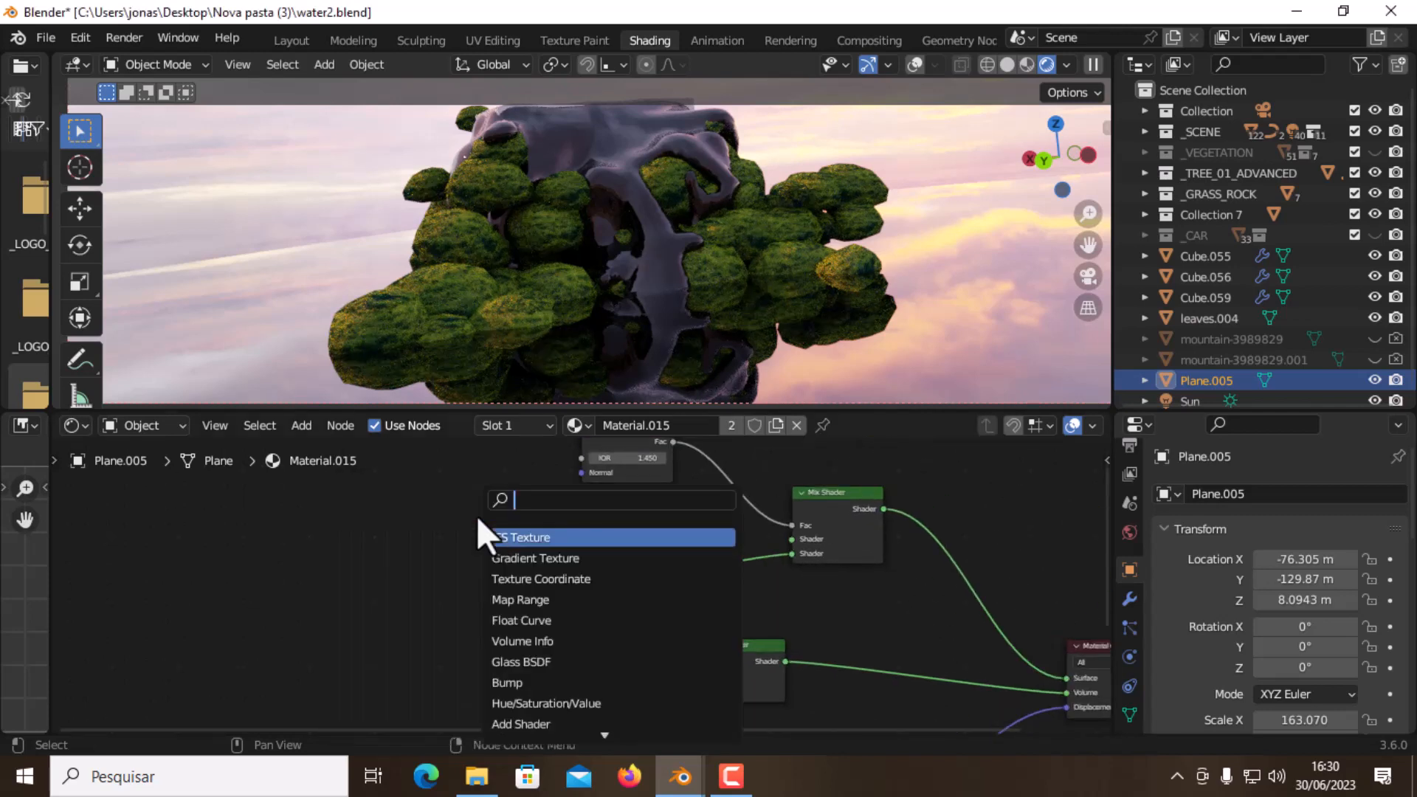
type("mix")
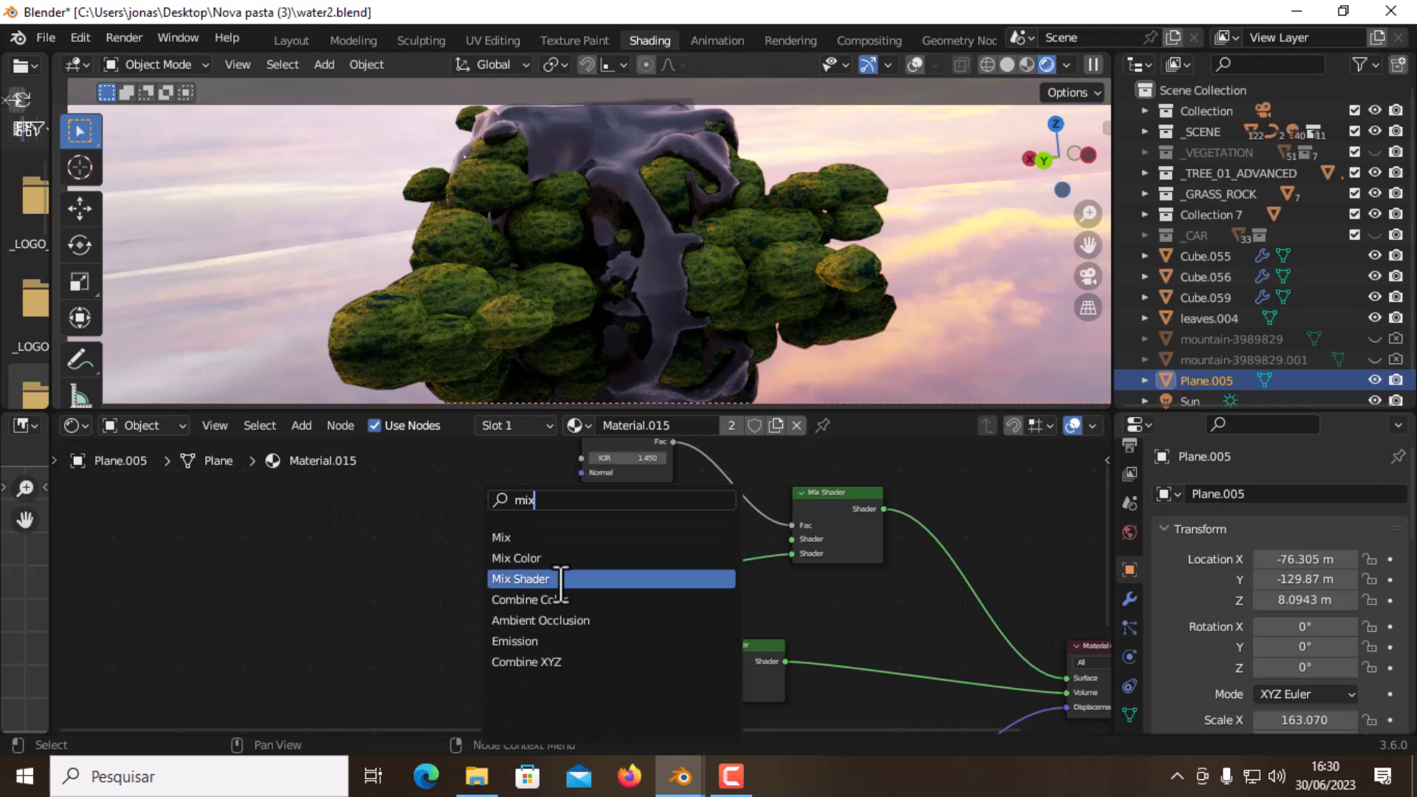
left_click(567, 579)
left_click(522, 563)
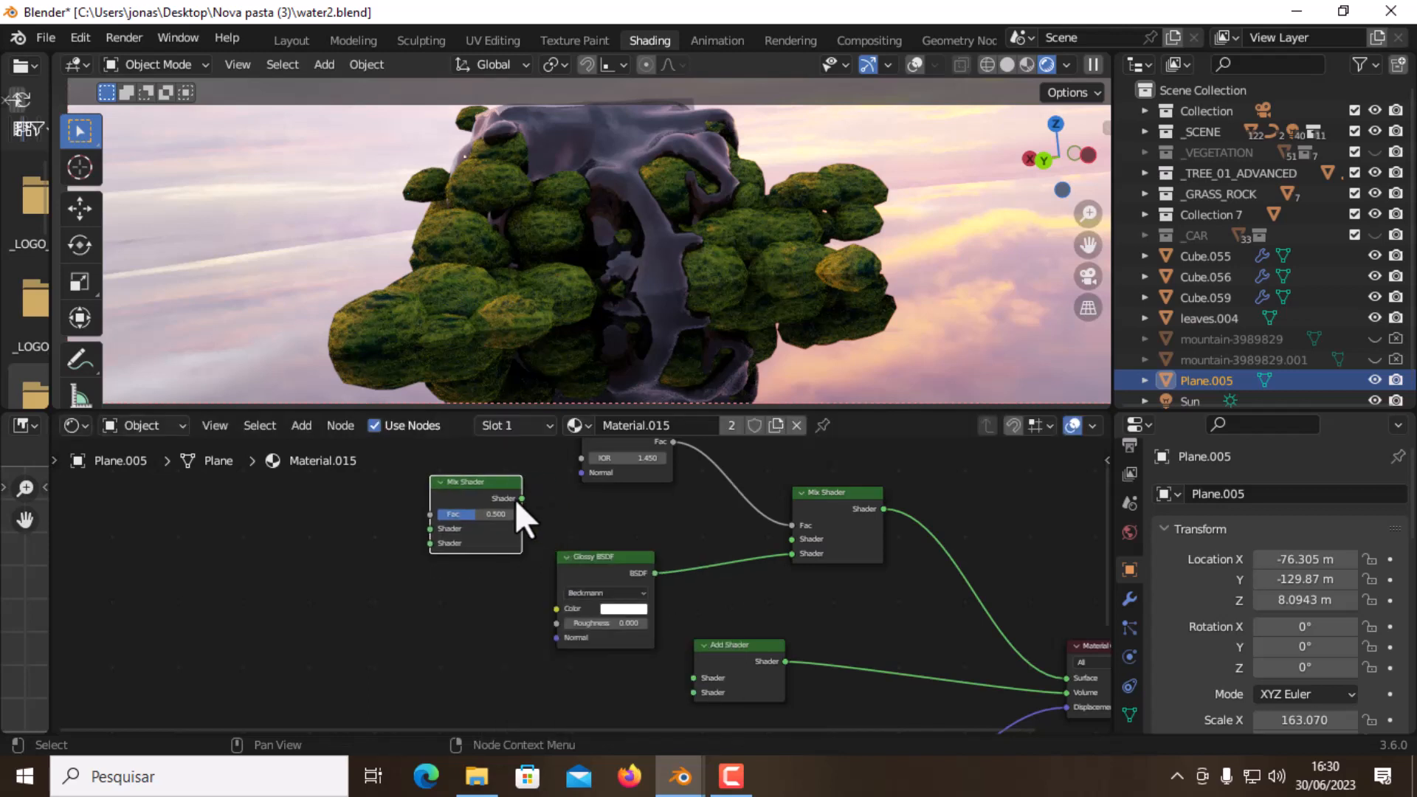
left_click_drag(521, 499, 791, 539)
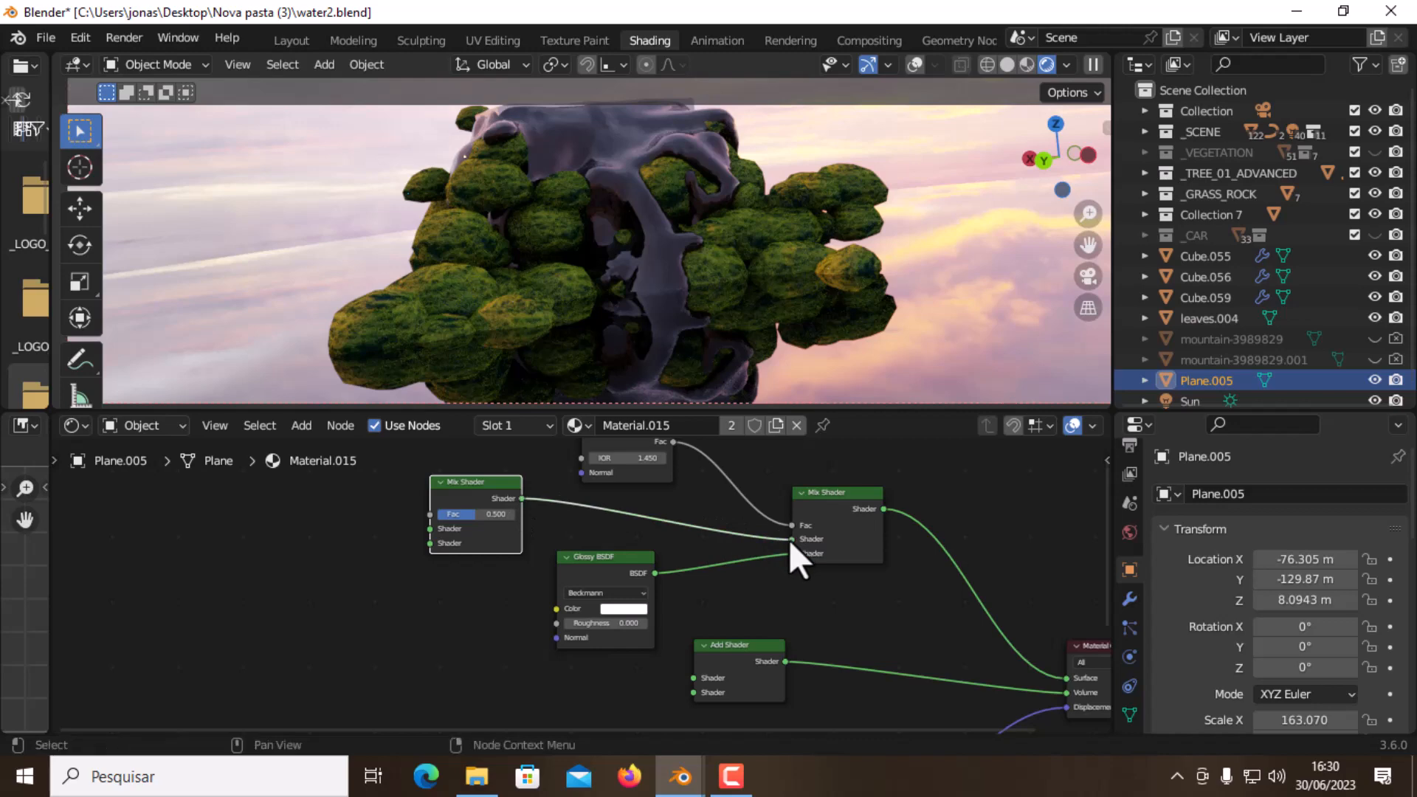
Add a Transparent BSDF, connect it to the new Mix Shader's second Shader input, and place it slightly lower
middle_click_drag(699, 534, 897, 592)
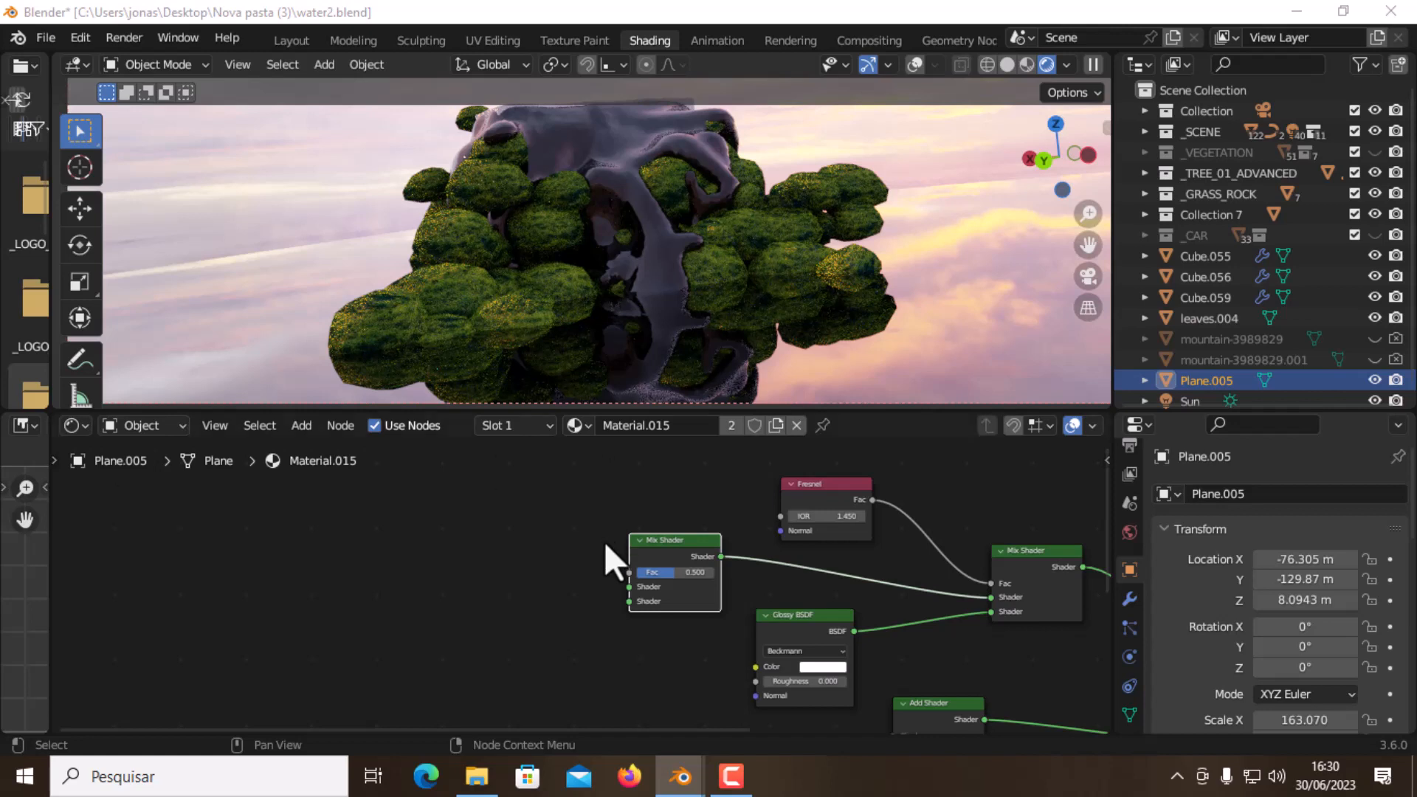
scroll(604, 544, "up", 1)
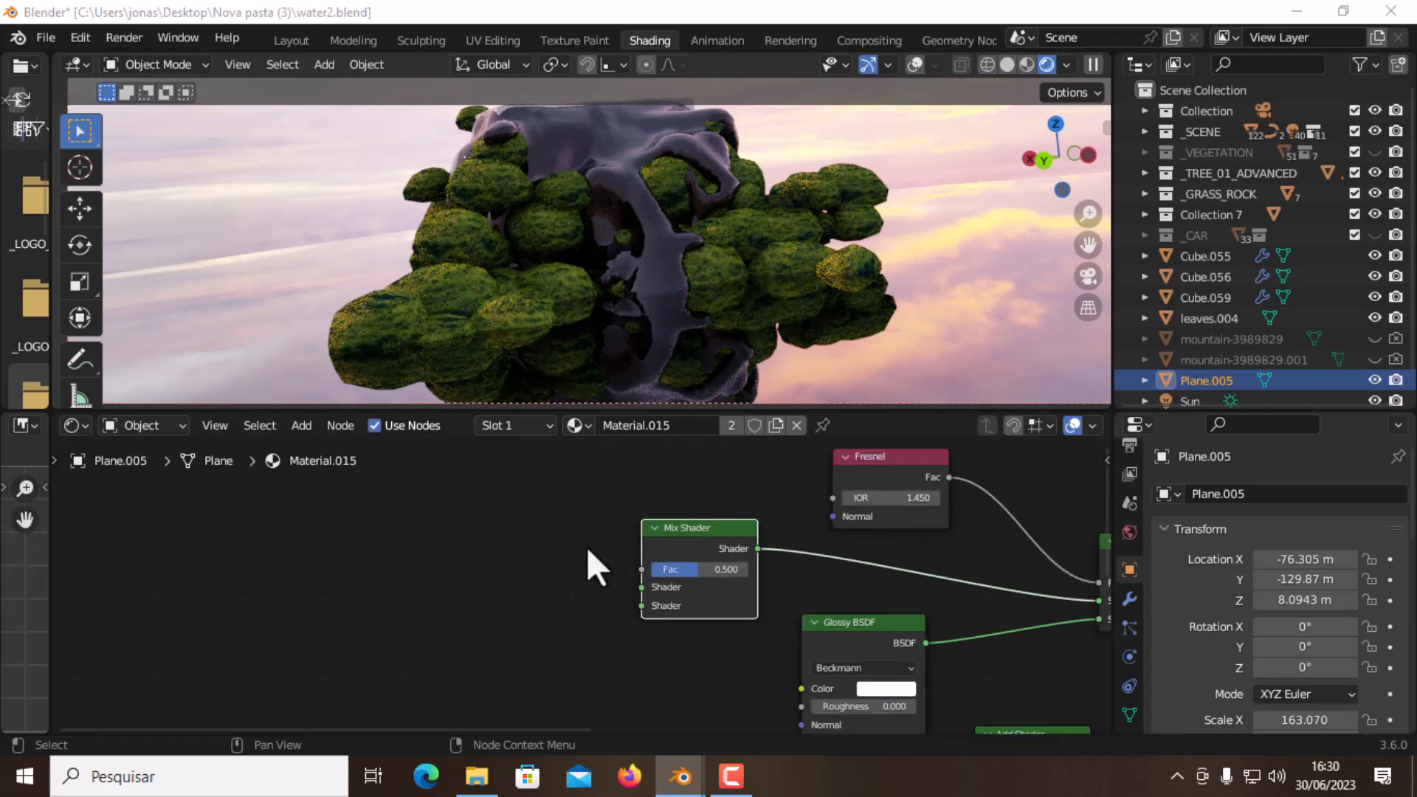
middle_click_drag(586, 547, 591, 545)
key("shift+a")
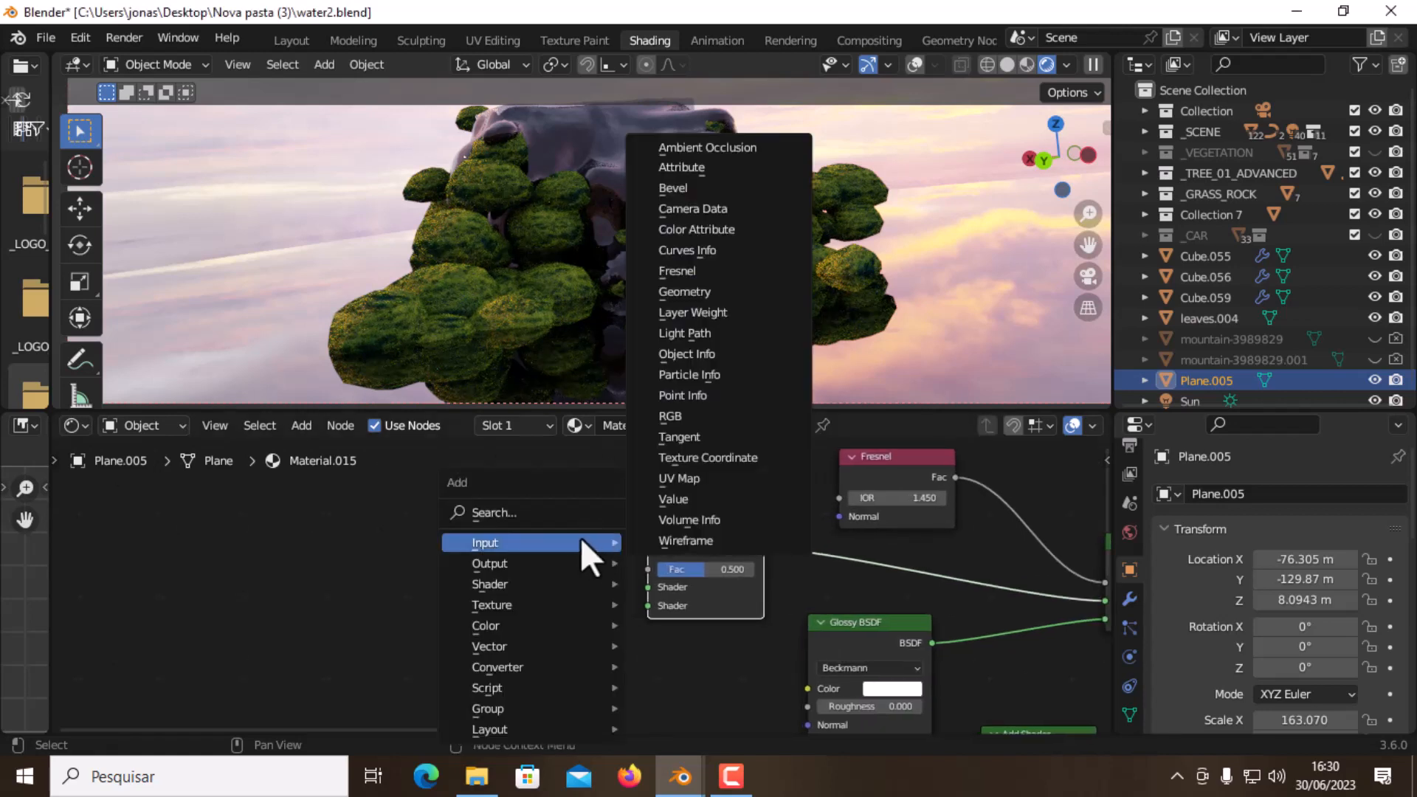
left_click(555, 520)
type("tra")
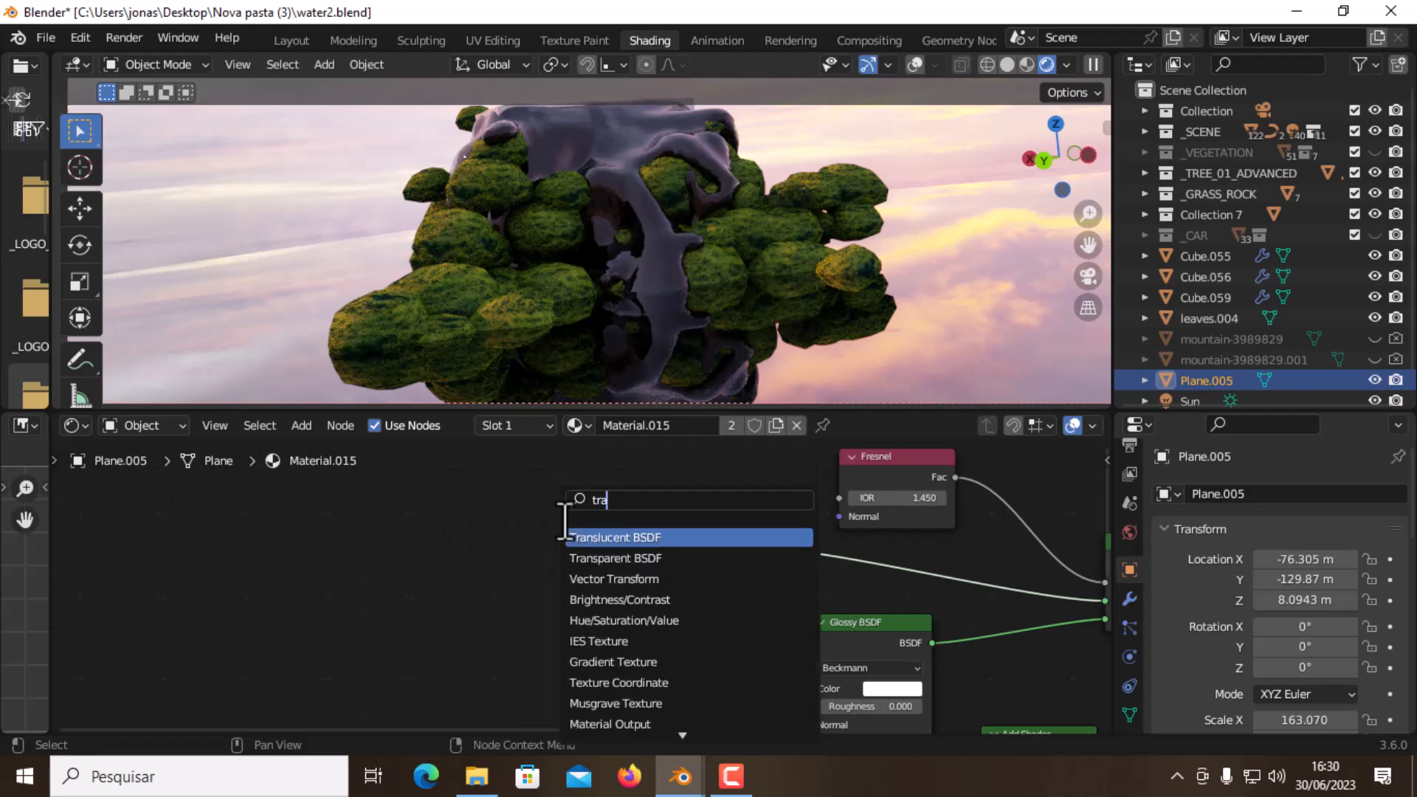
type("ns")
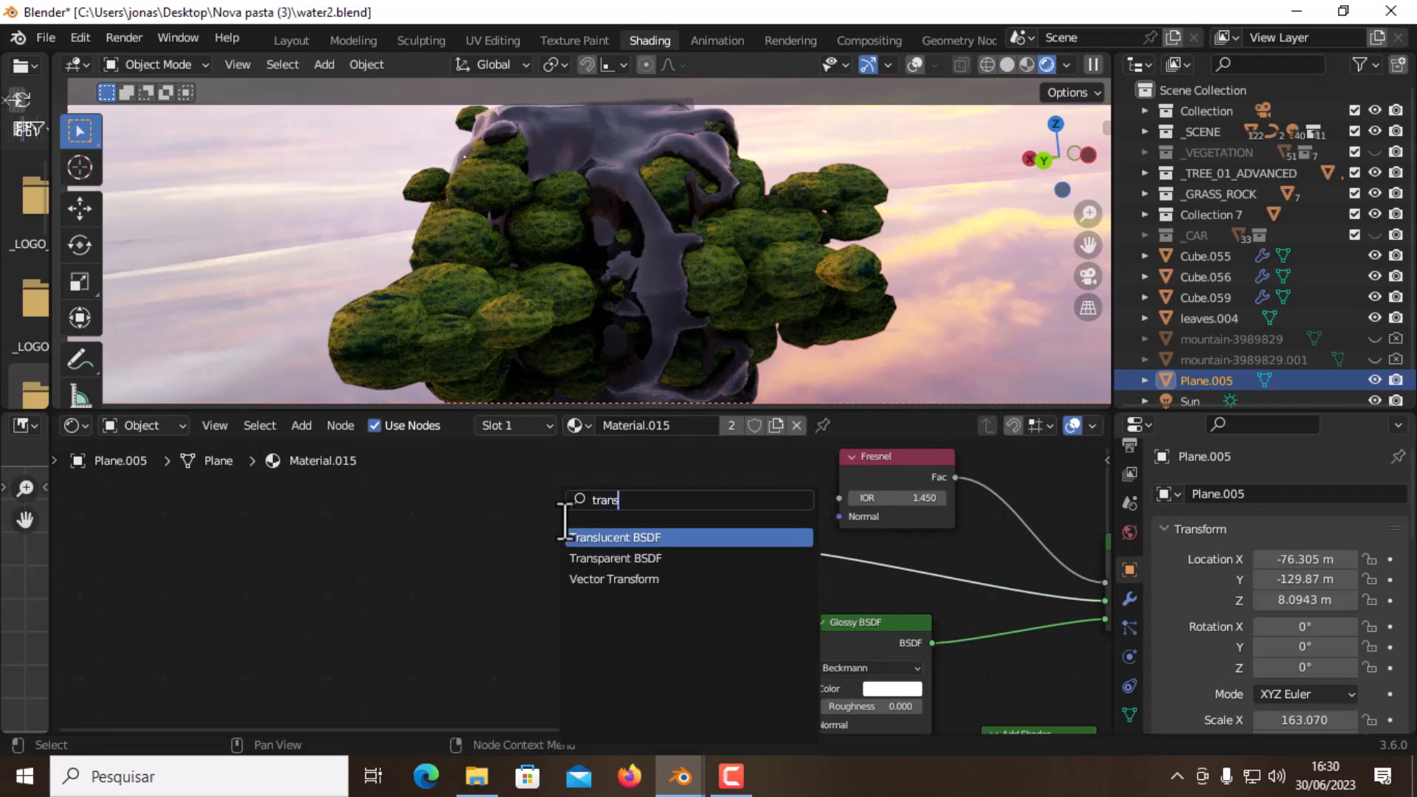
left_click(608, 559)
left_click(519, 620)
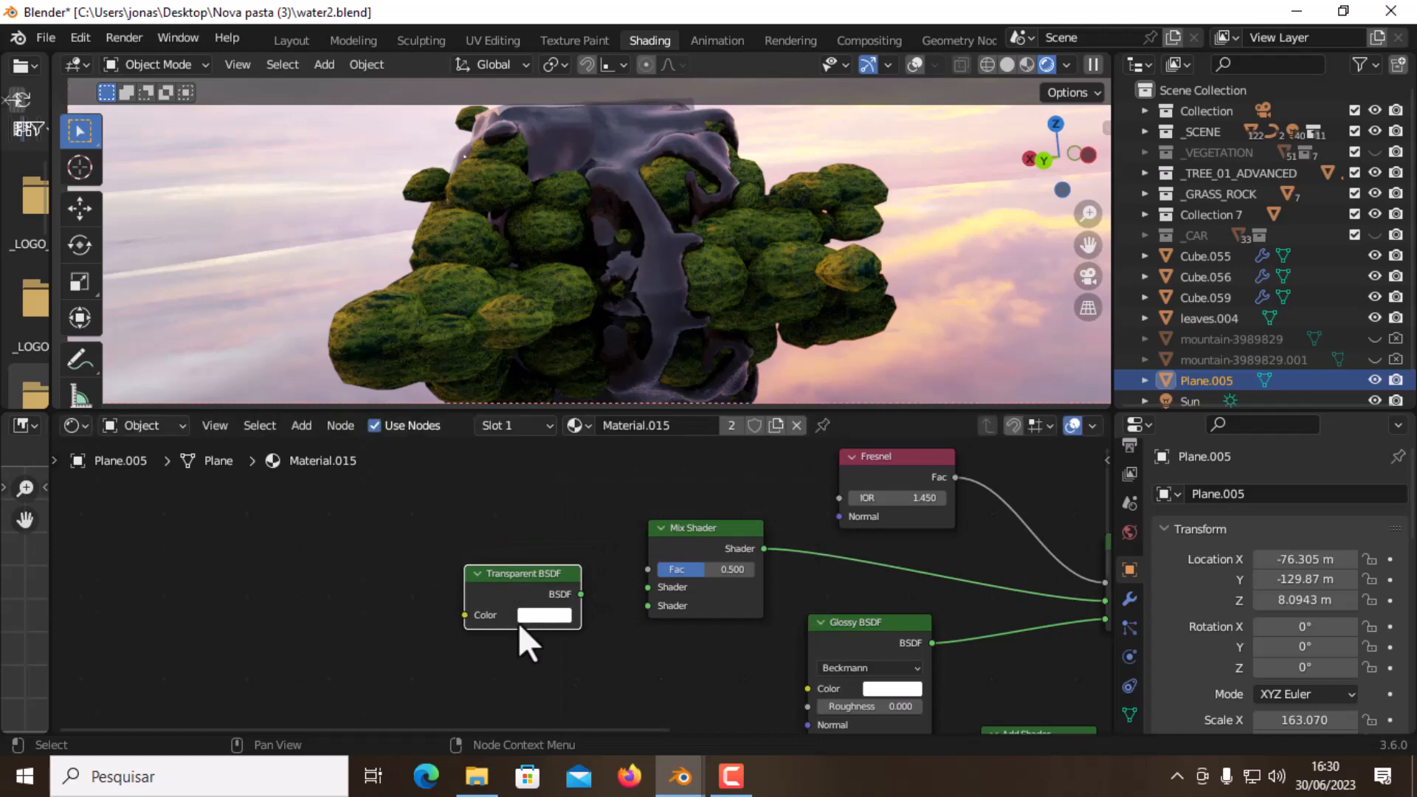
left_click_drag(581, 594, 640, 605)
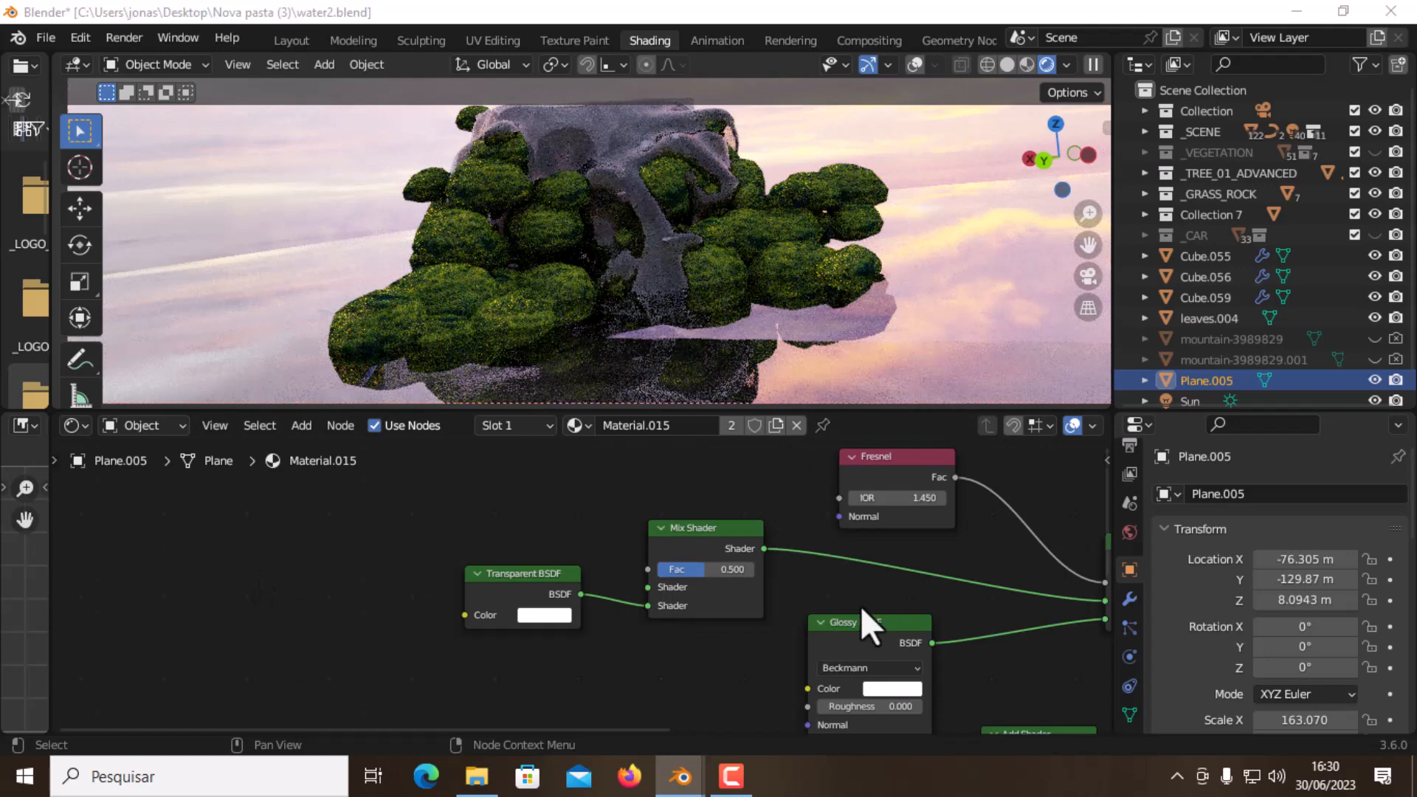
left_click(541, 604)
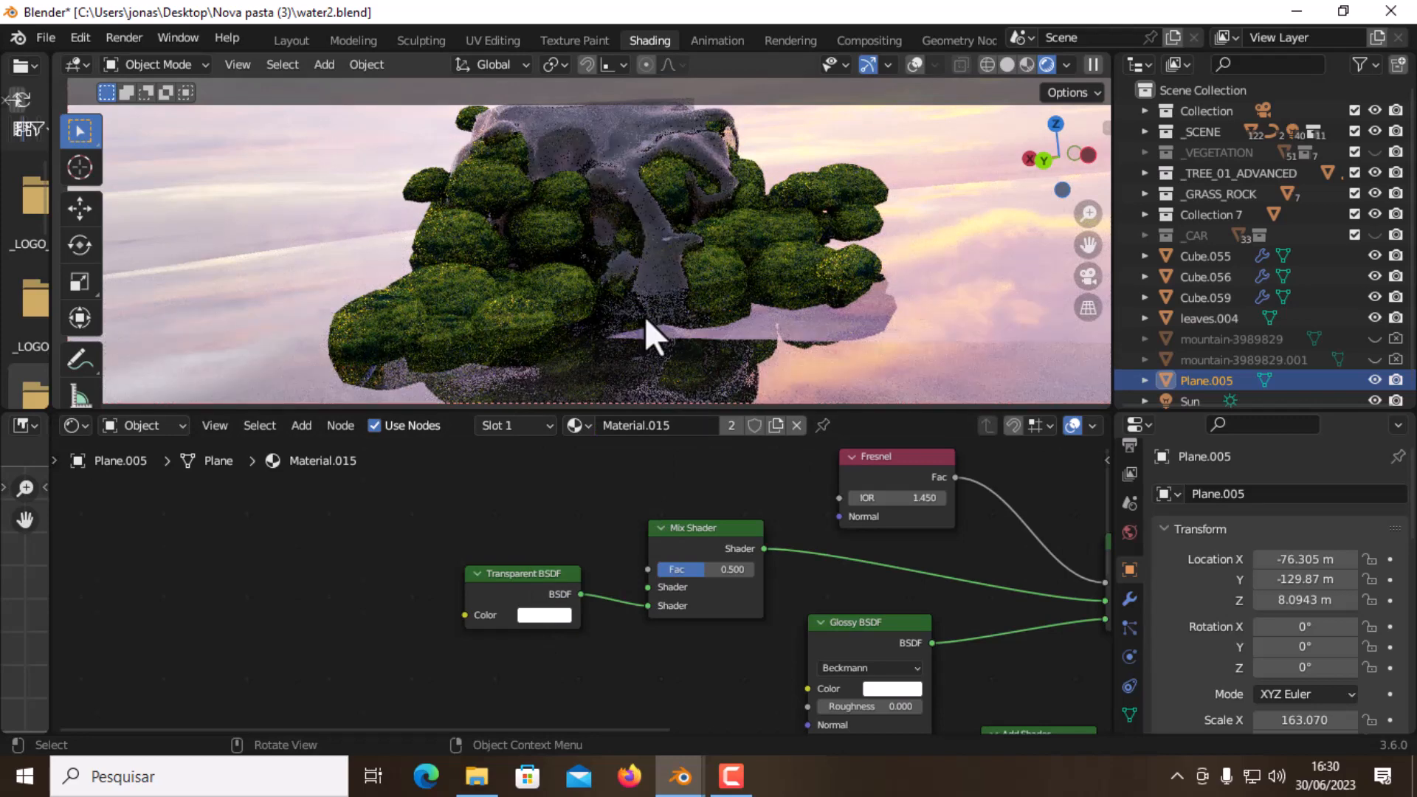
left_click_drag(537, 583, 531, 641)
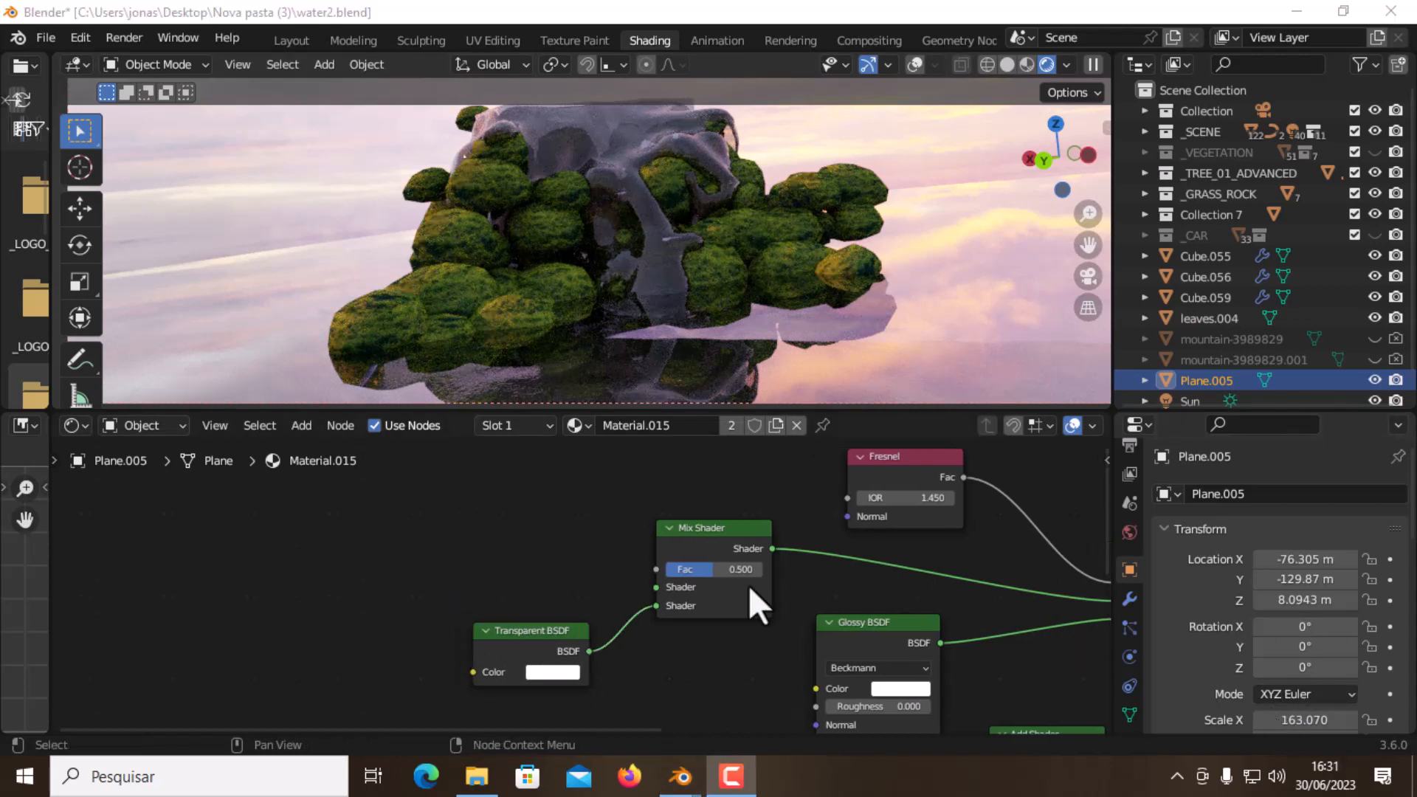
Add a Math node set to Maximum and connect its Value output to the first Shader input of the newest Mix Shader
key("shift+a")
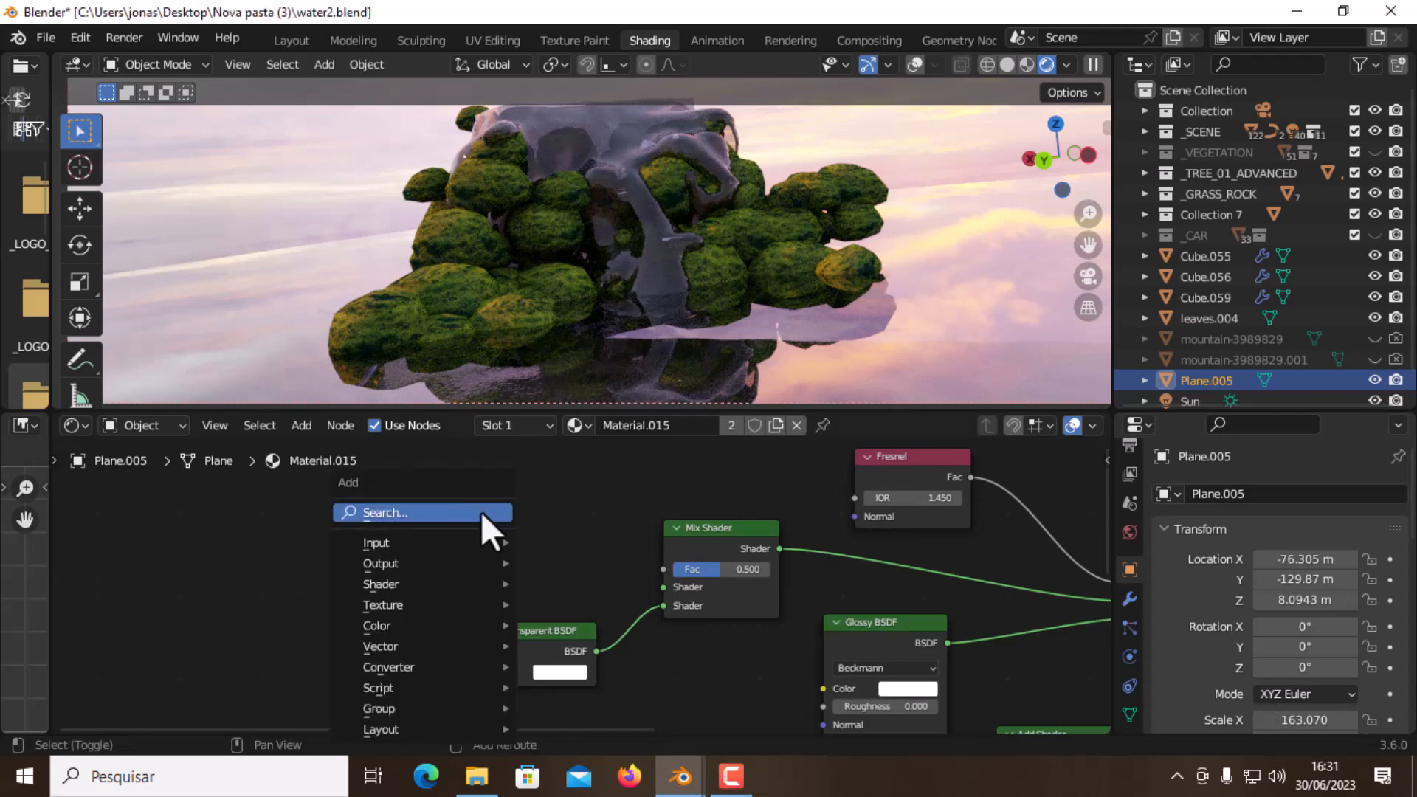
left_click(477, 507)
type("math")
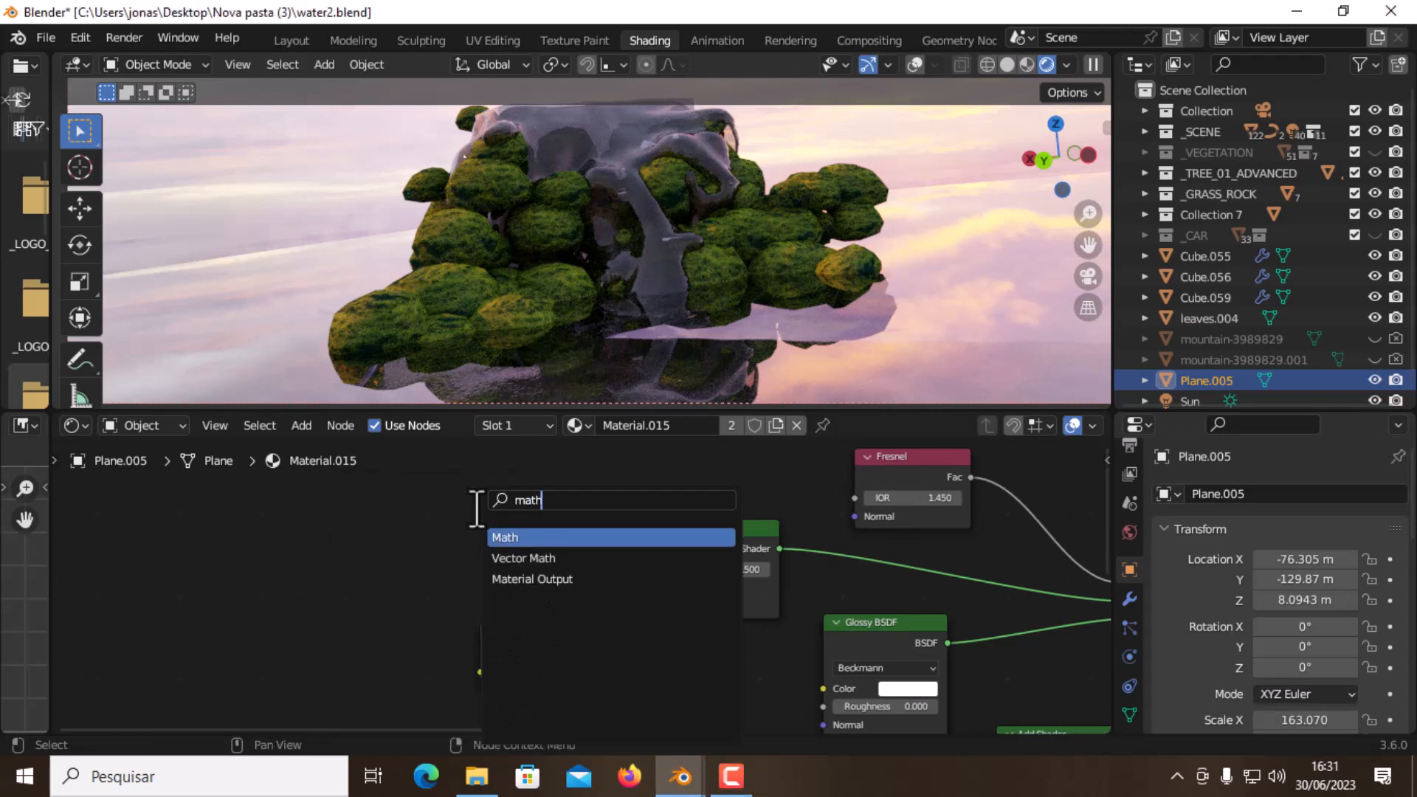
left_click(533, 539)
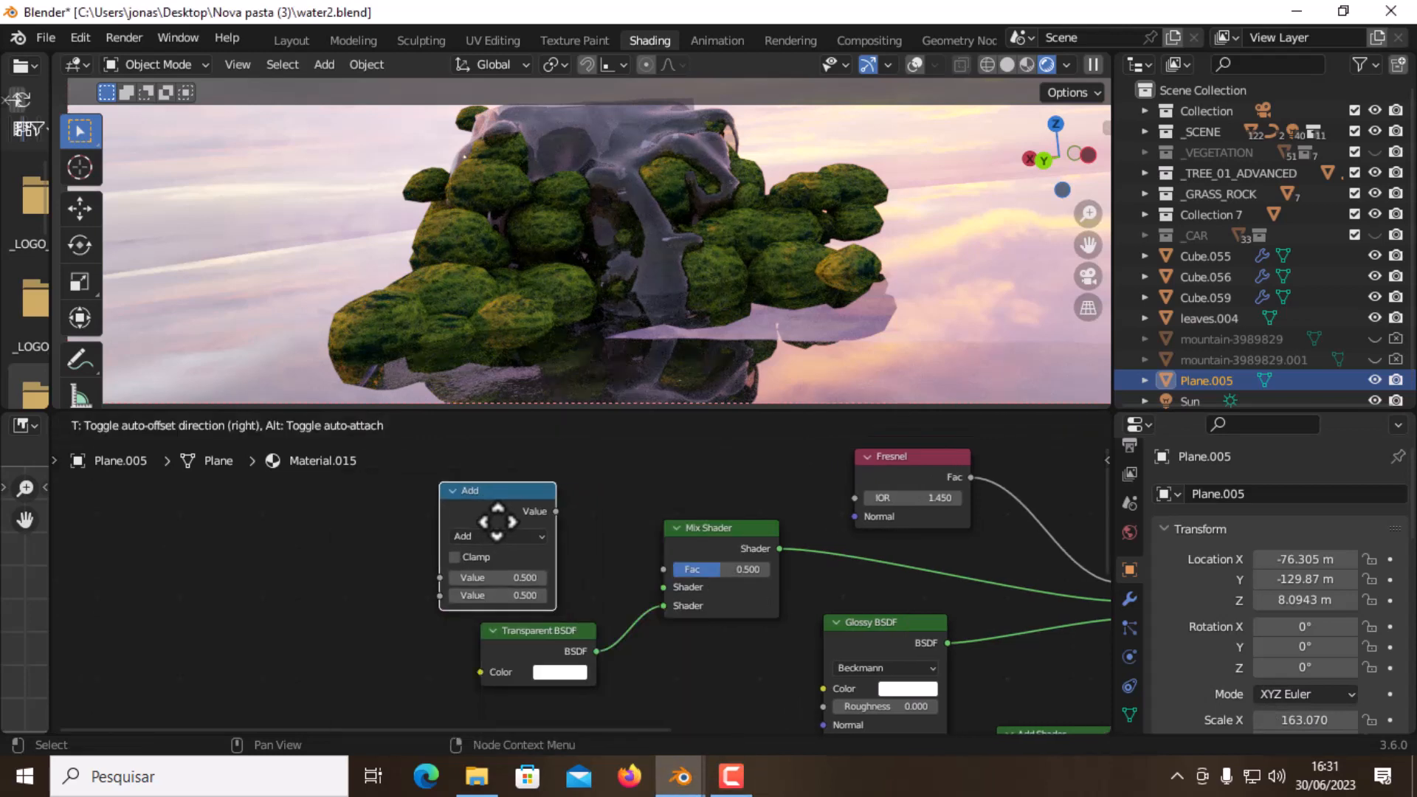
left_click(547, 522)
left_click_drag(555, 512, 662, 590)
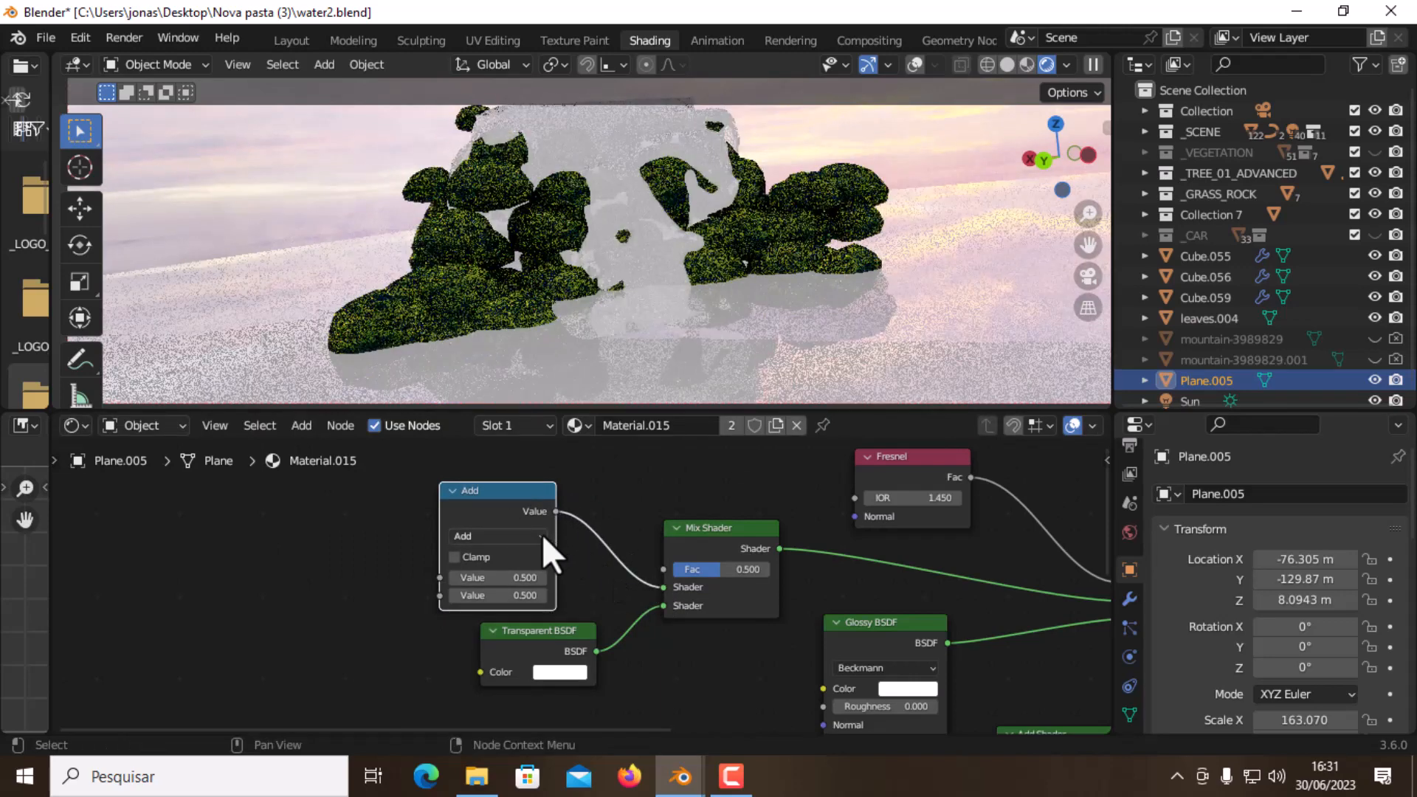
left_click(536, 537)
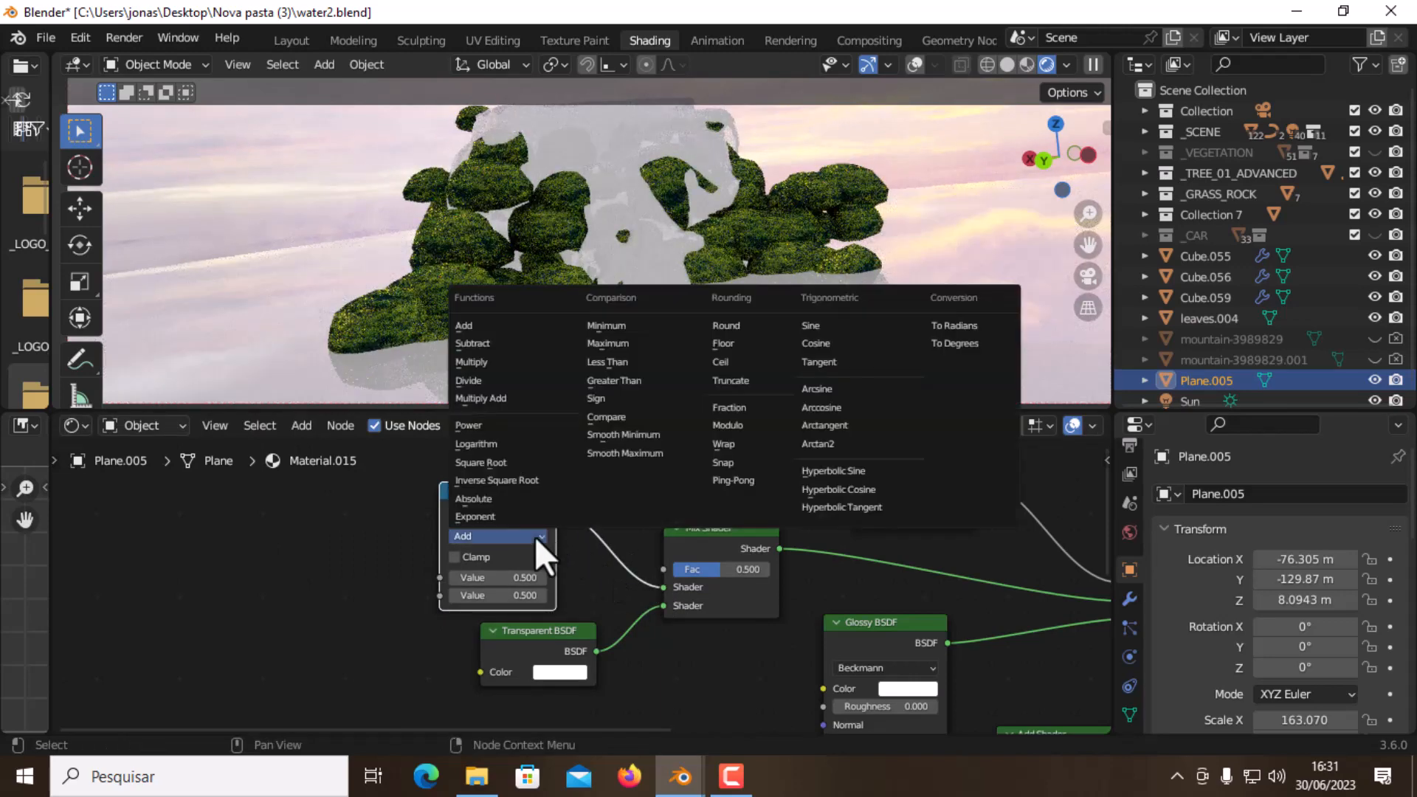
left_click(633, 344)
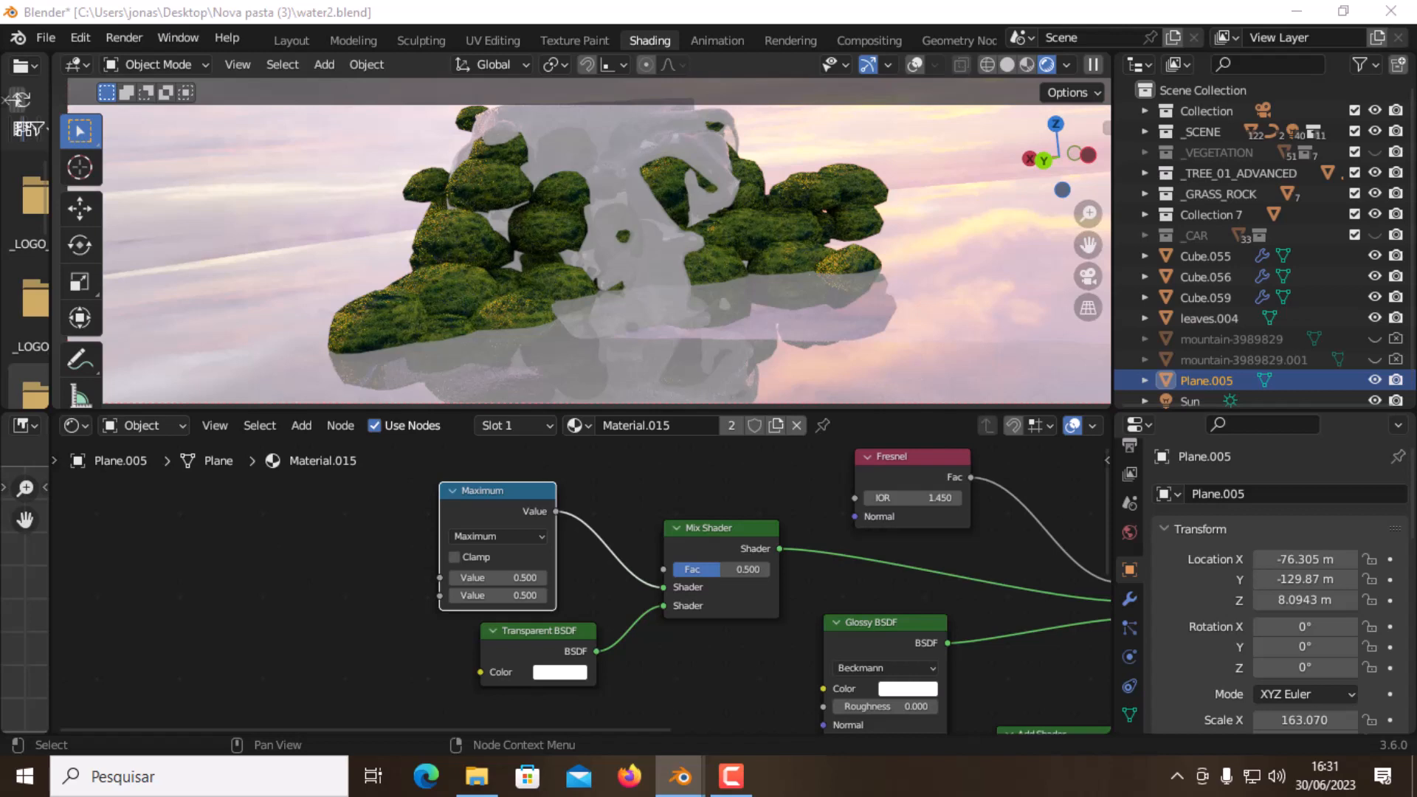
Add a Light Path node and place it well to the left of the Maximum node
middle_click_drag(452, 512, 505, 520)
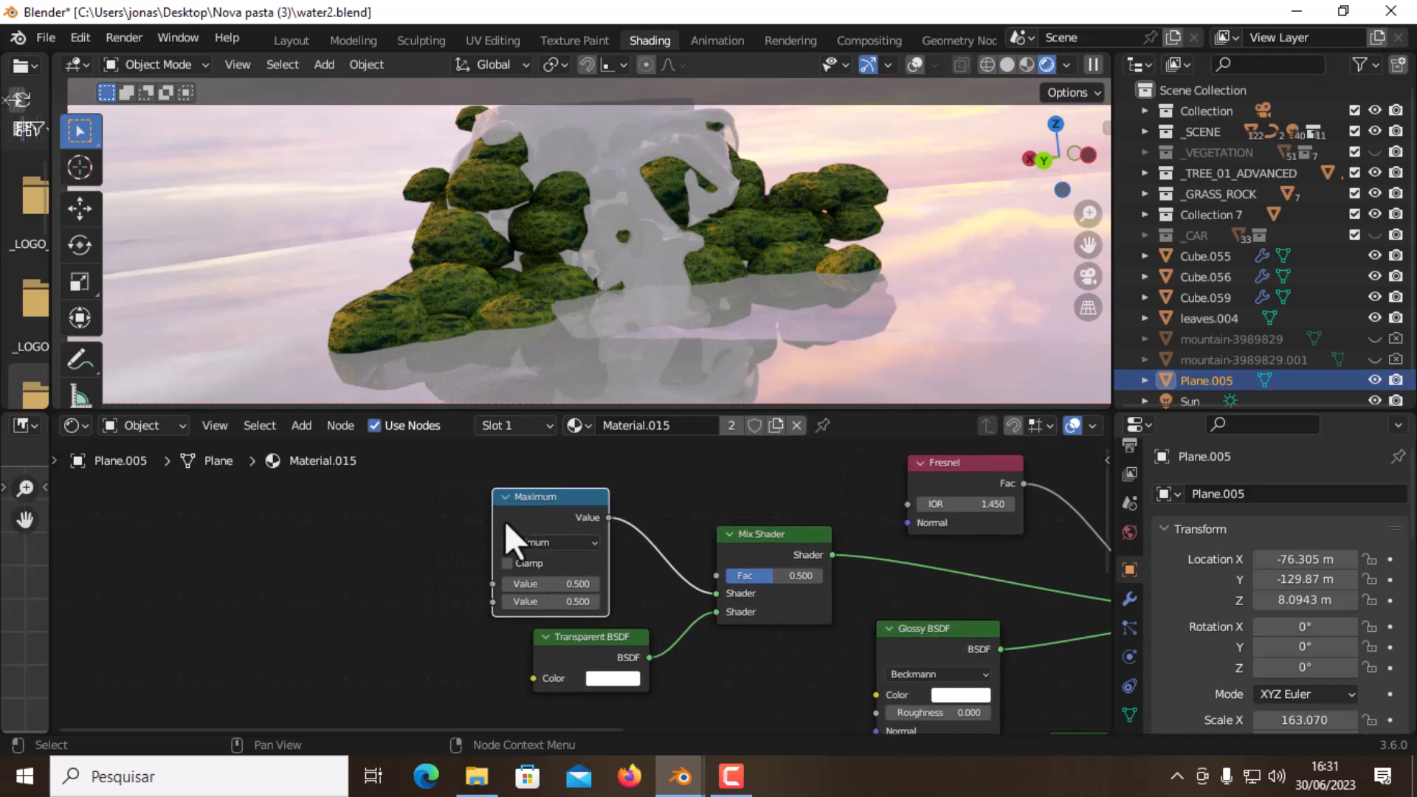
key("shift+a")
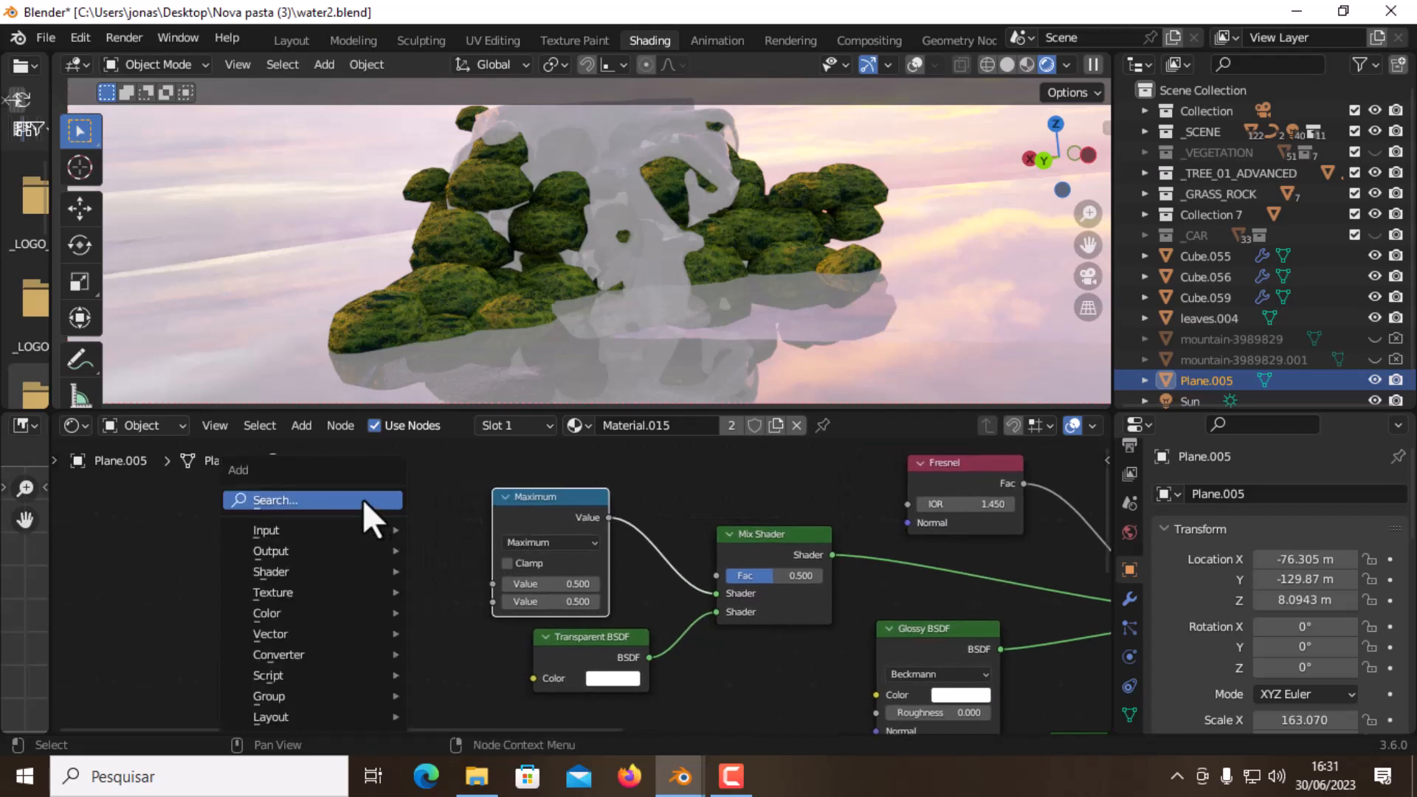
left_click(366, 500)
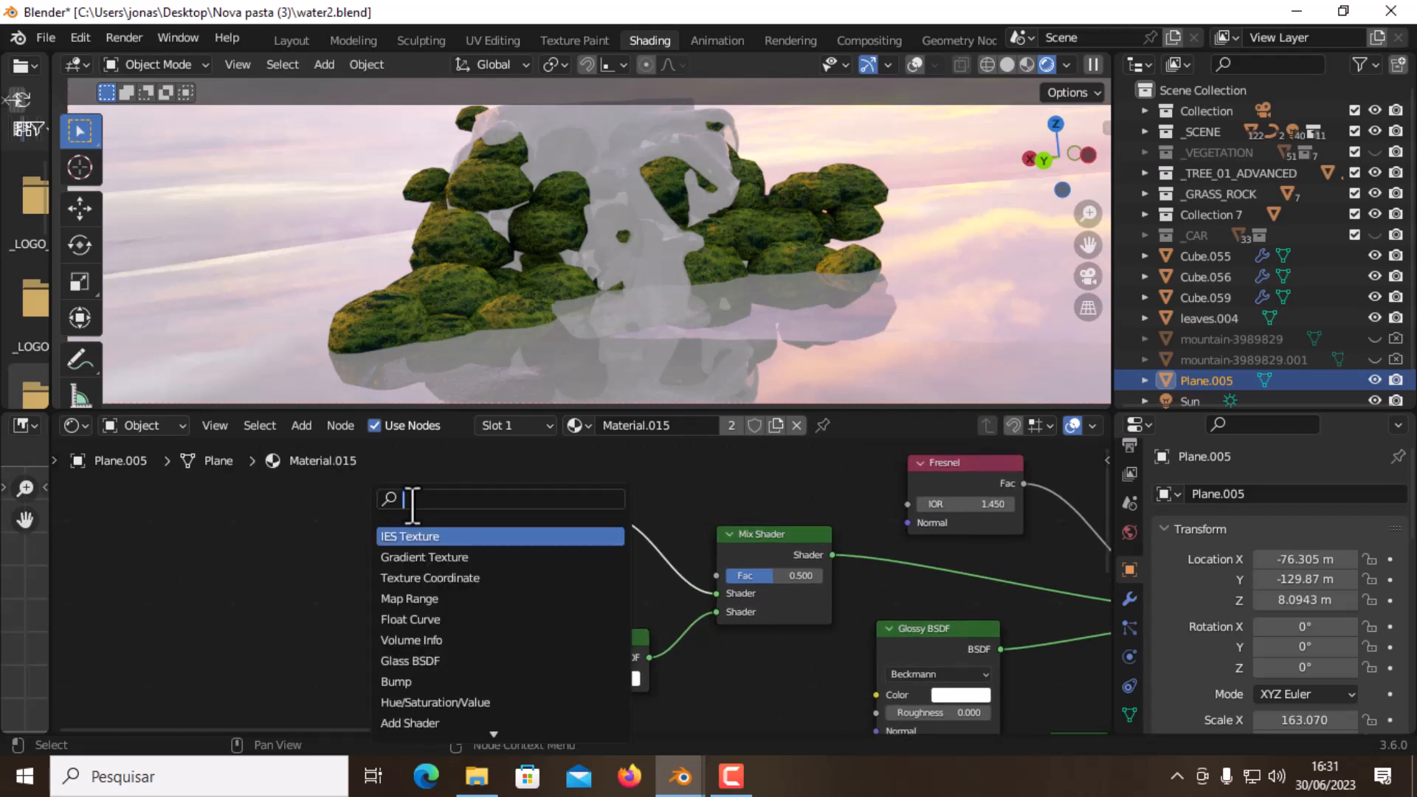
type("ligh")
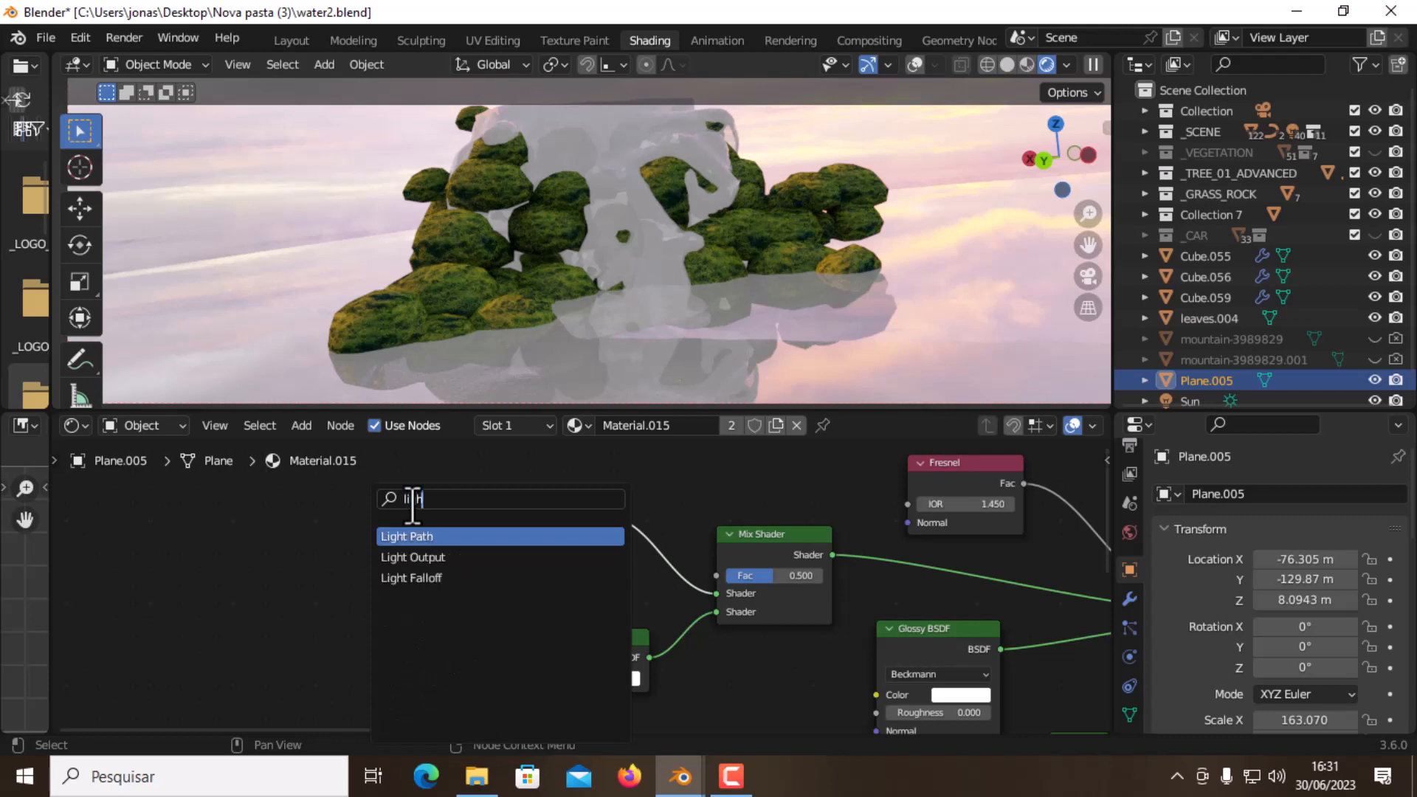
key("Return")
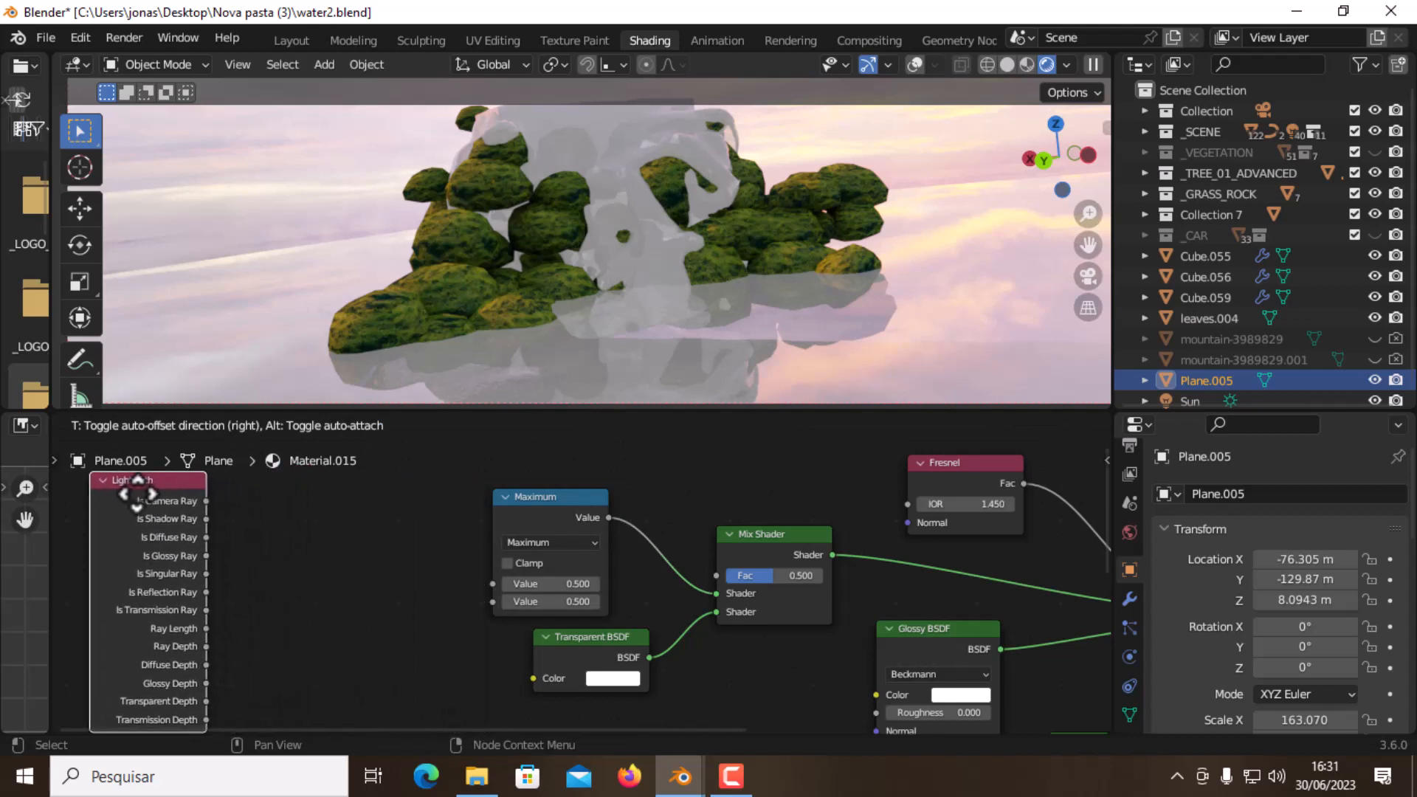
left_click(132, 502)
scroll(249, 534, "down", 3)
scroll(250, 534, "down", 4)
scroll(472, 587, "up", 3)
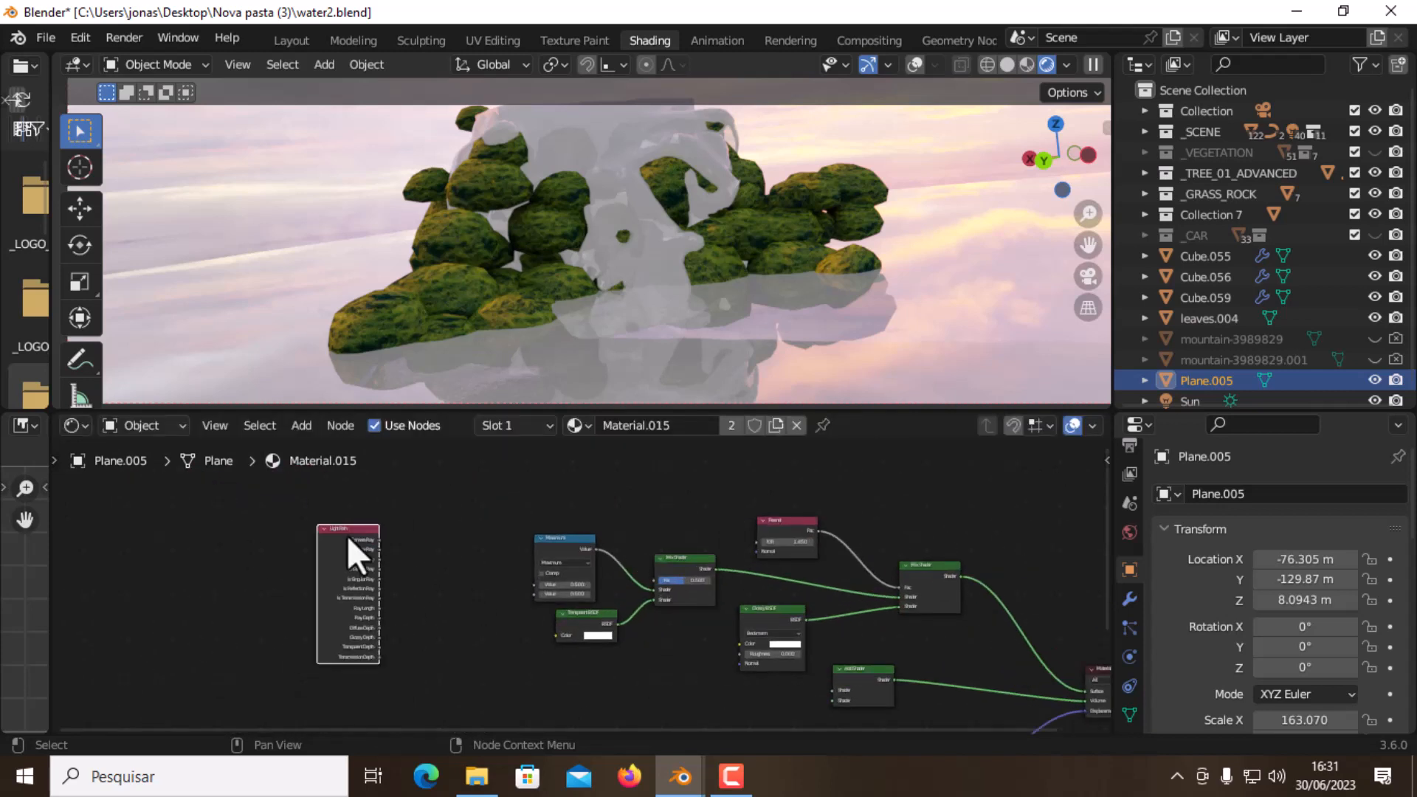
left_click_drag(347, 536, 337, 530)
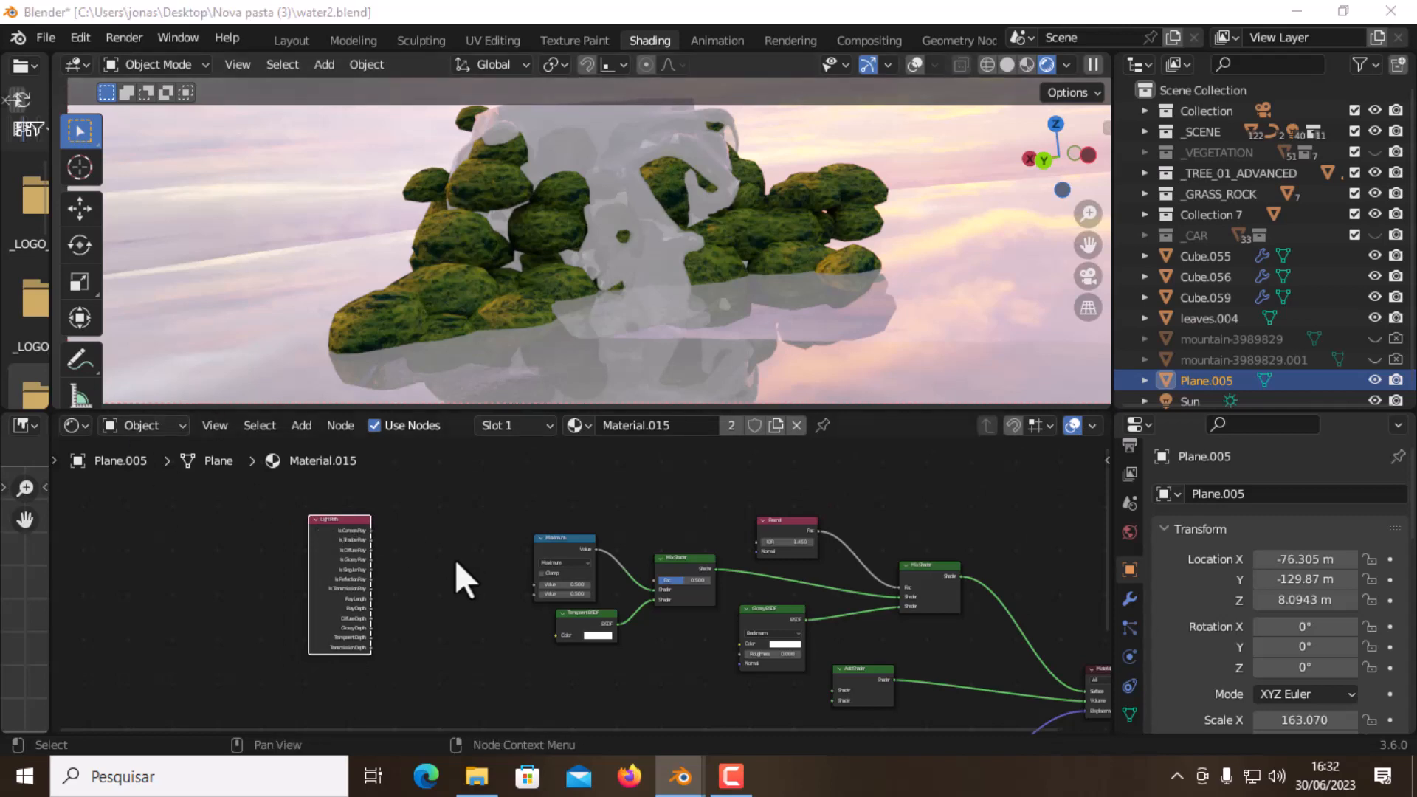
Connect the Light Path's Is Shadow Ray output to the Maximum node's first Value input and Is Reflection Ray to the second
scroll(458, 577, "up", 3)
middle_click_drag(286, 516, 300, 524)
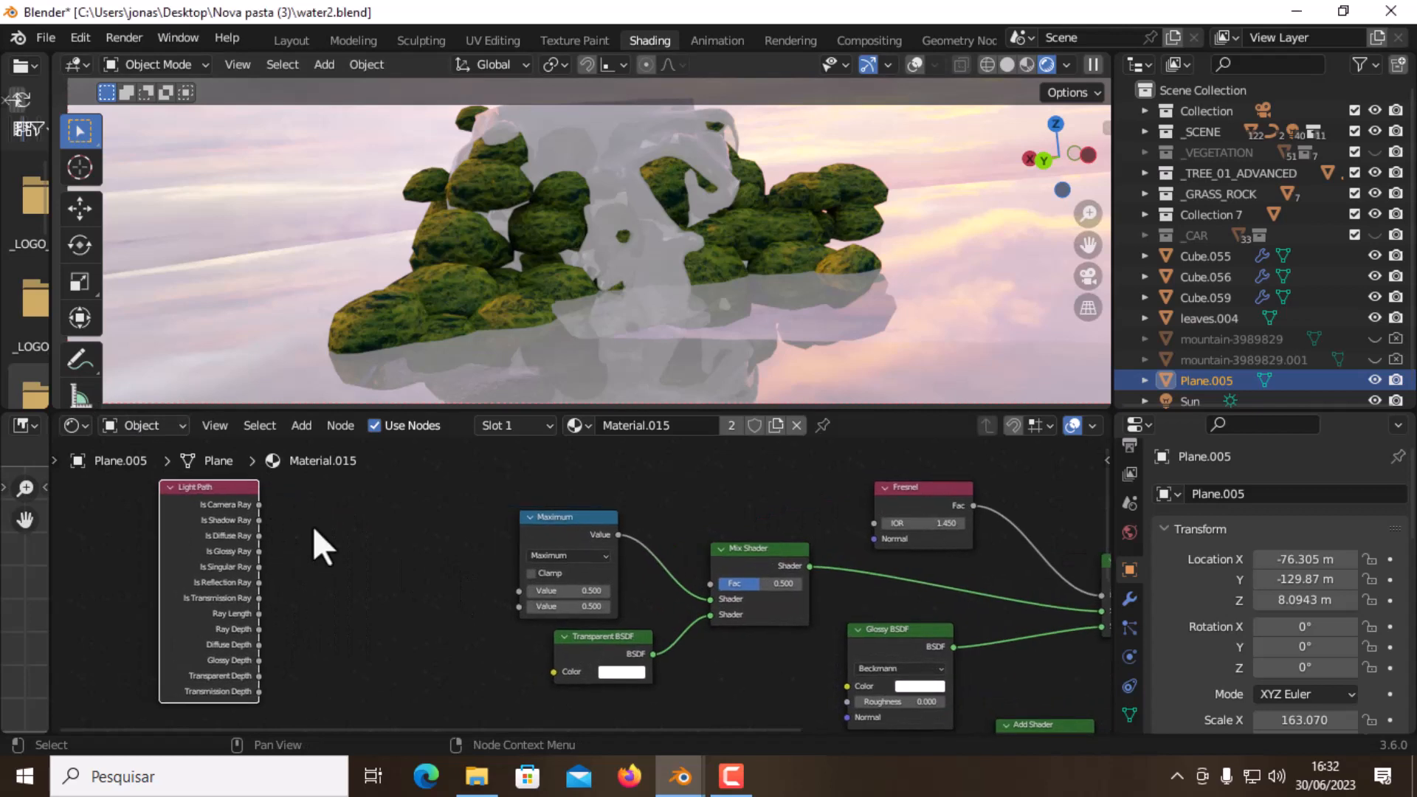
scroll(234, 530, "up", 1)
left_click_drag(233, 517, 256, 523)
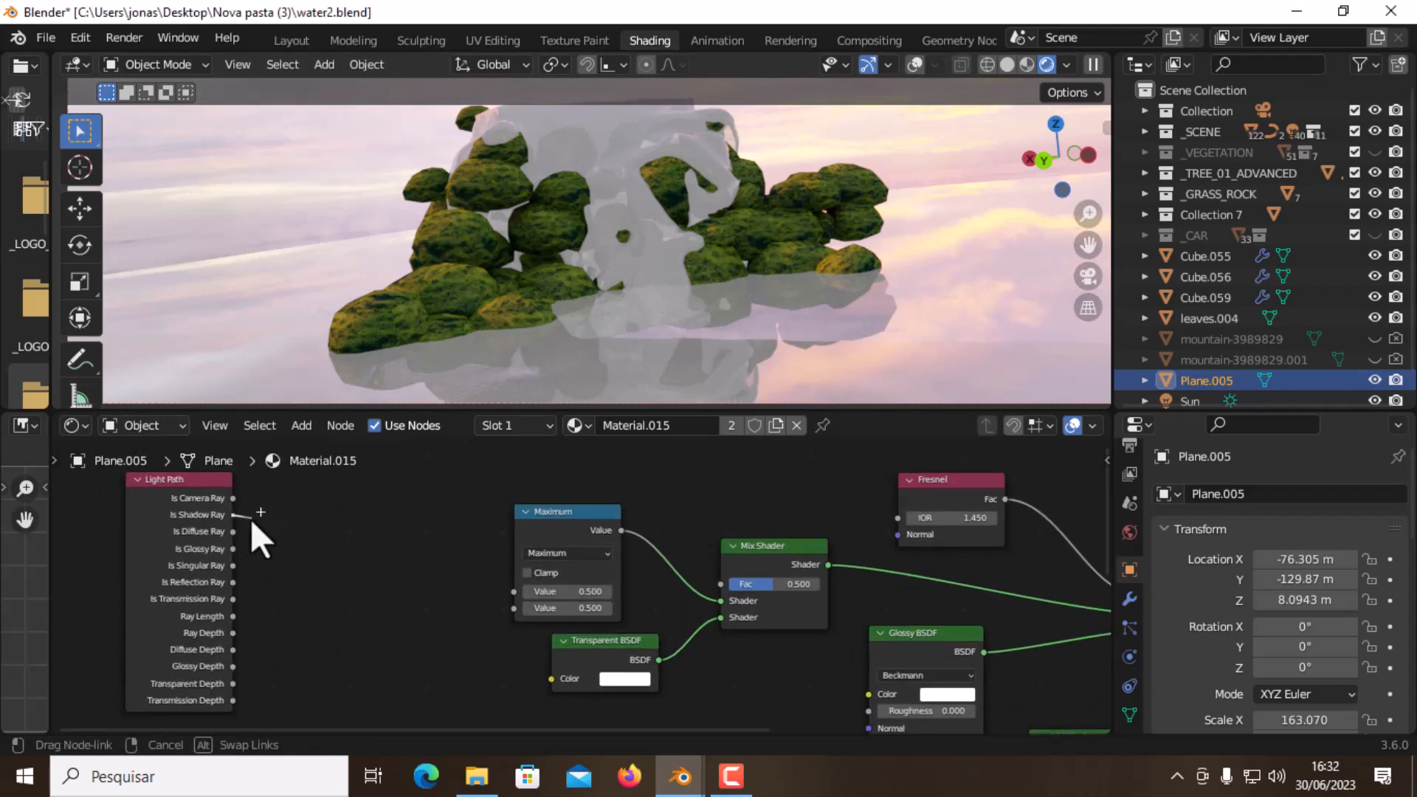
left_click_drag(252, 524, 516, 591)
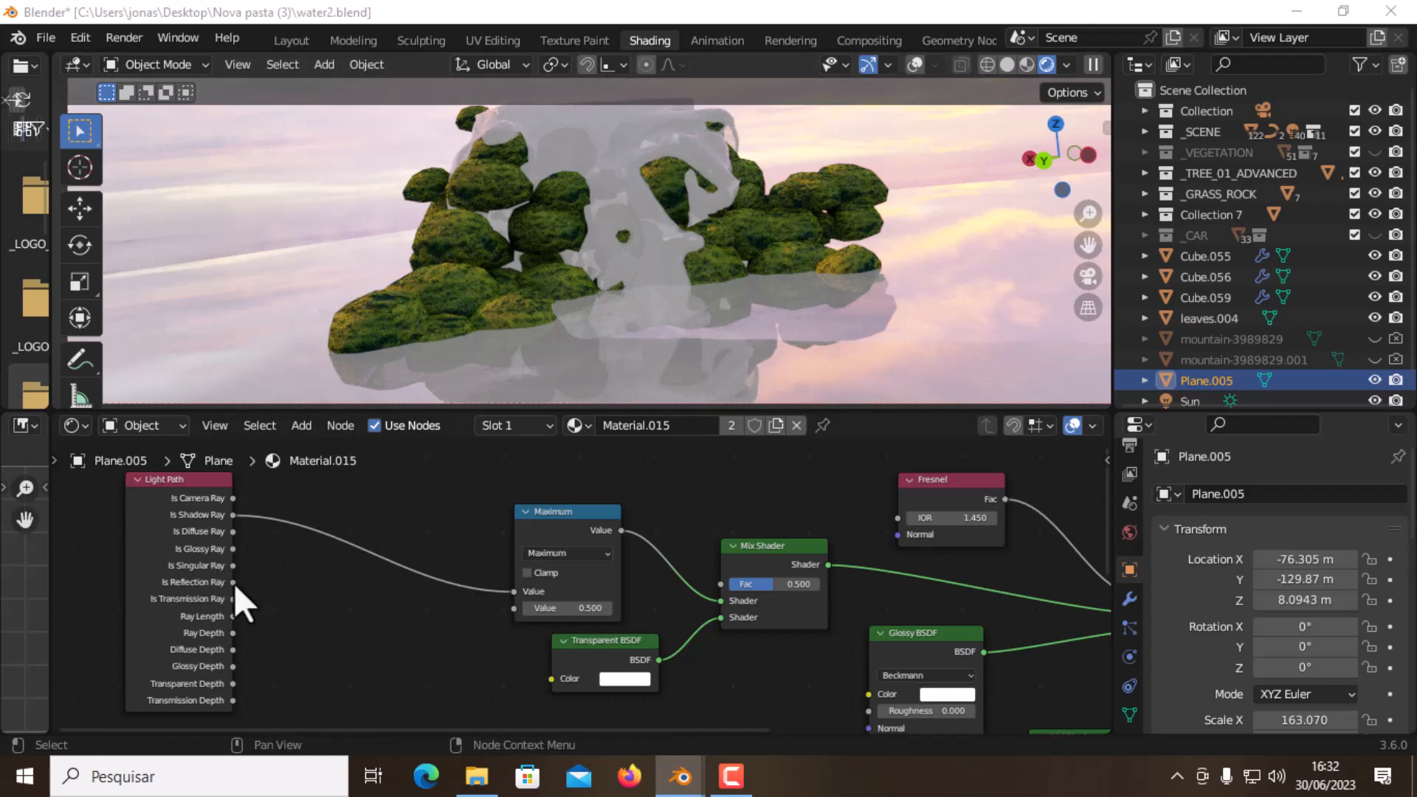
left_click_drag(233, 582, 515, 609)
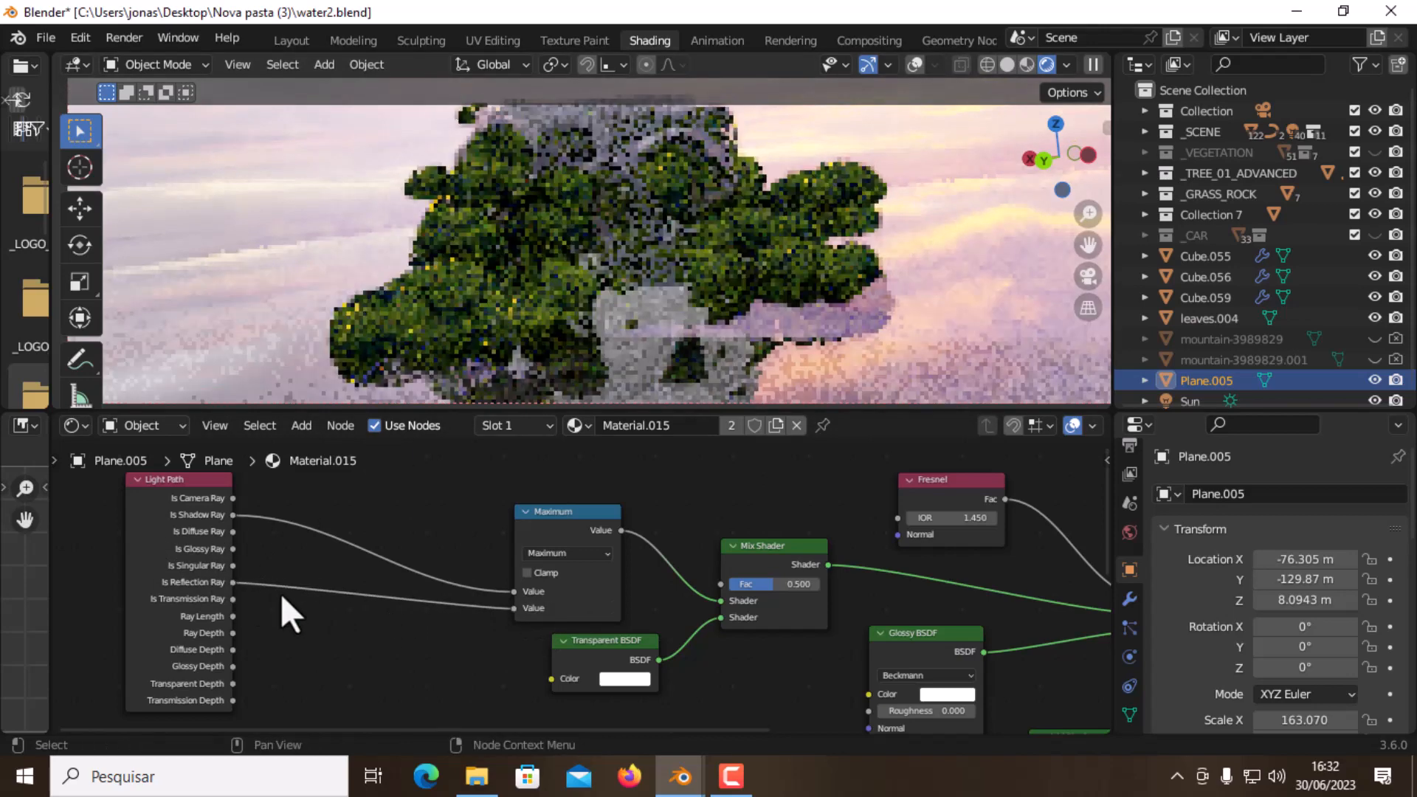
Move the Maximum node farther from its Mix Shader and reroute its Value link from the first Shader input to Fac
scroll(343, 594, "up", 3)
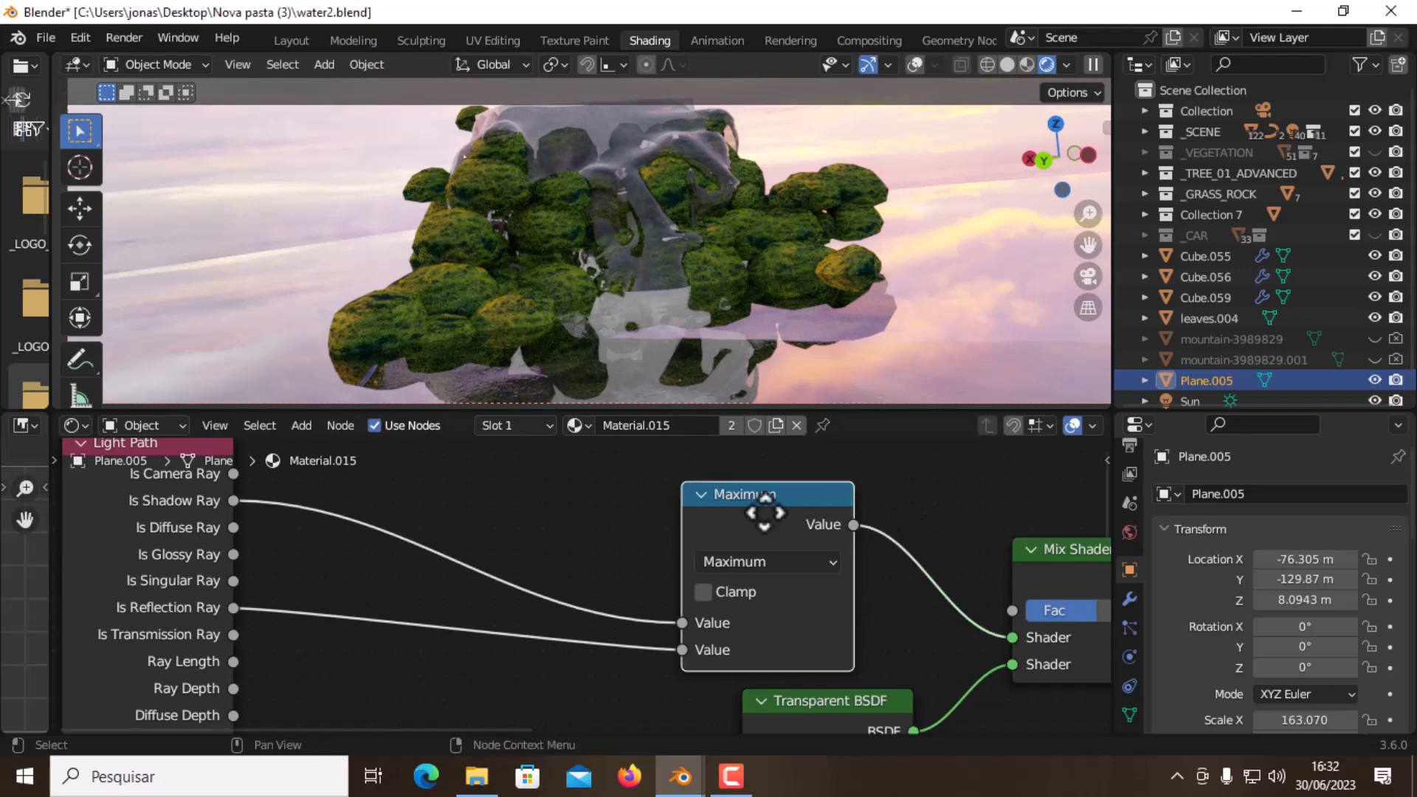
left_click_drag(760, 496, 764, 478)
scroll(574, 536, "down", 8)
middle_click_drag(589, 490, 542, 543)
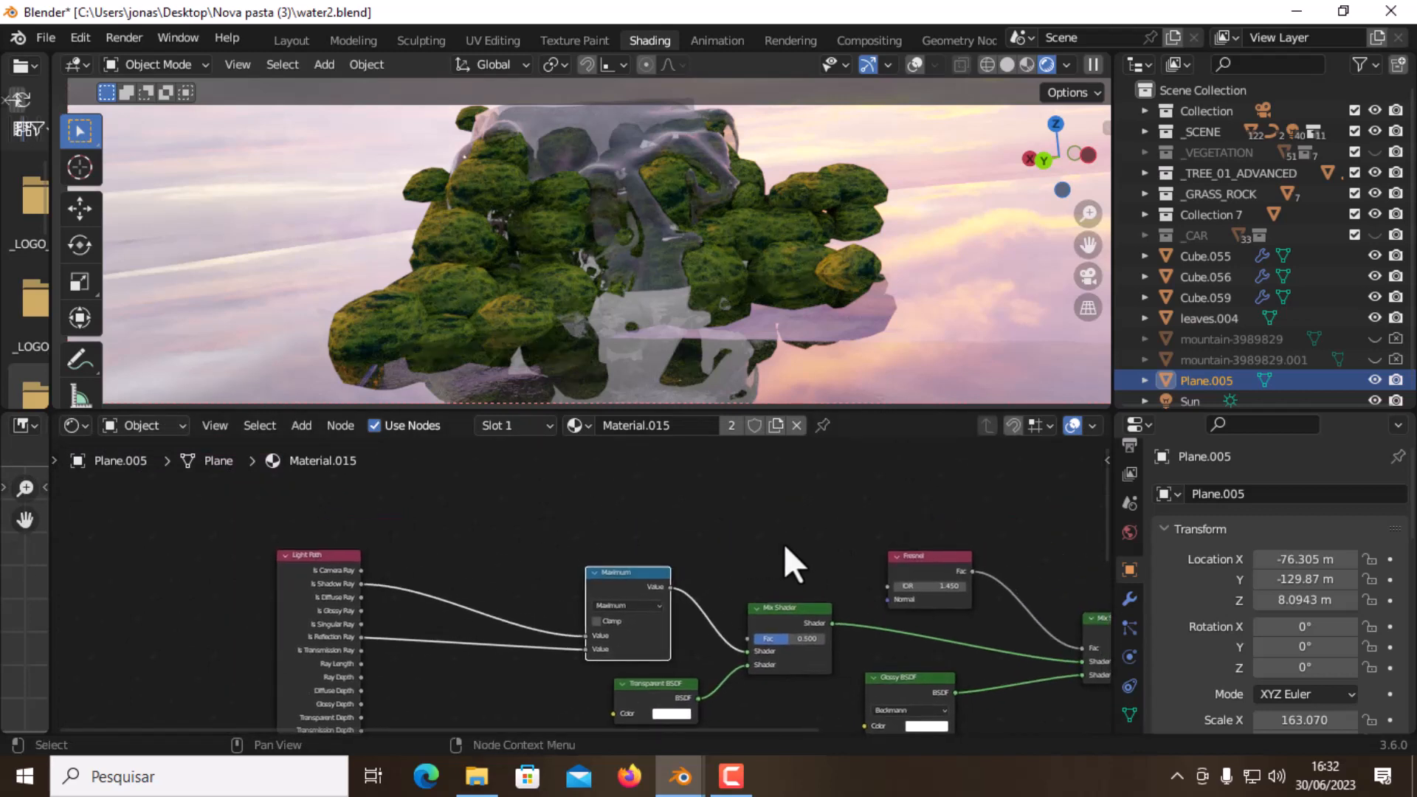
middle_click_drag(783, 543, 606, 506)
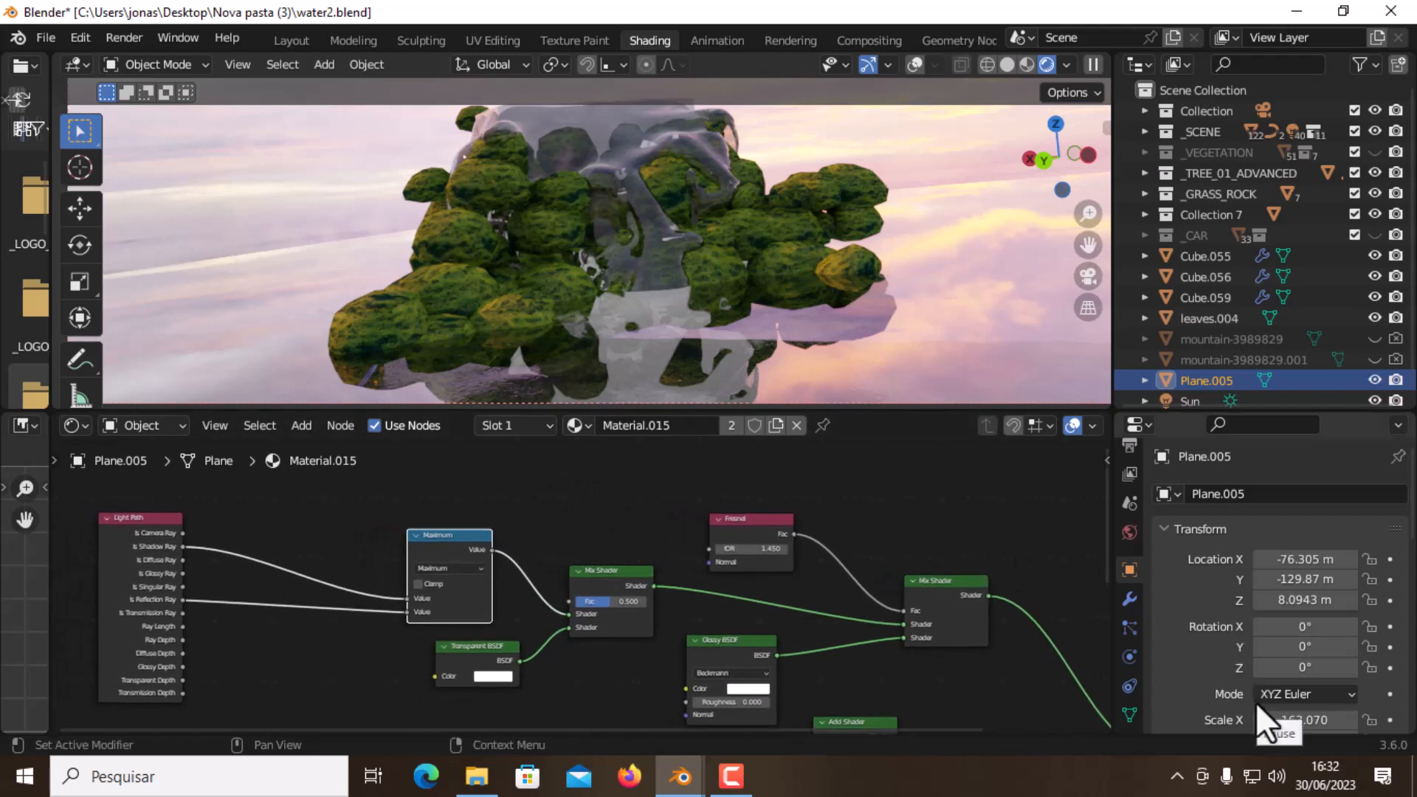
middle_click_drag(1085, 714, 1053, 643)
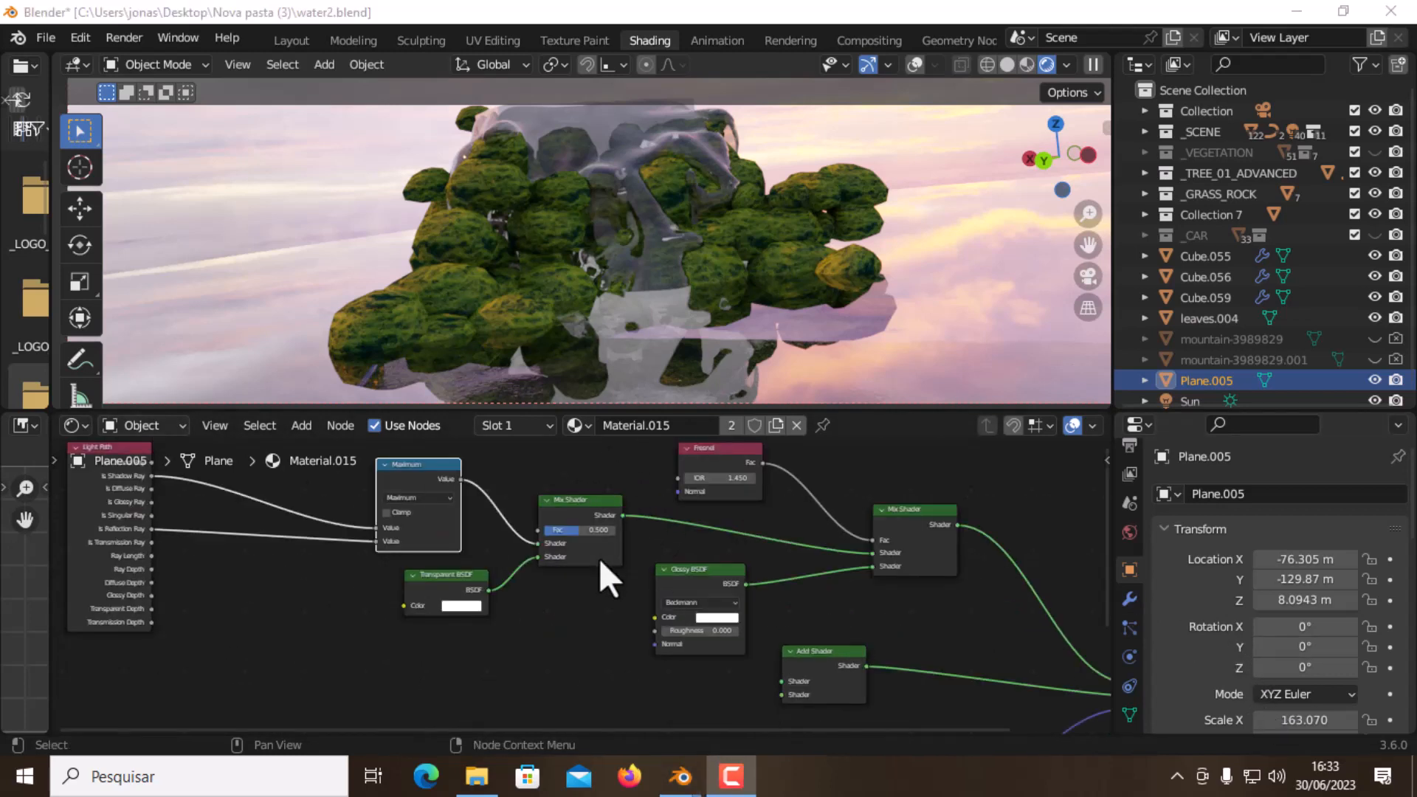
scroll(580, 538, "up", 2)
scroll(568, 555, "up", 1)
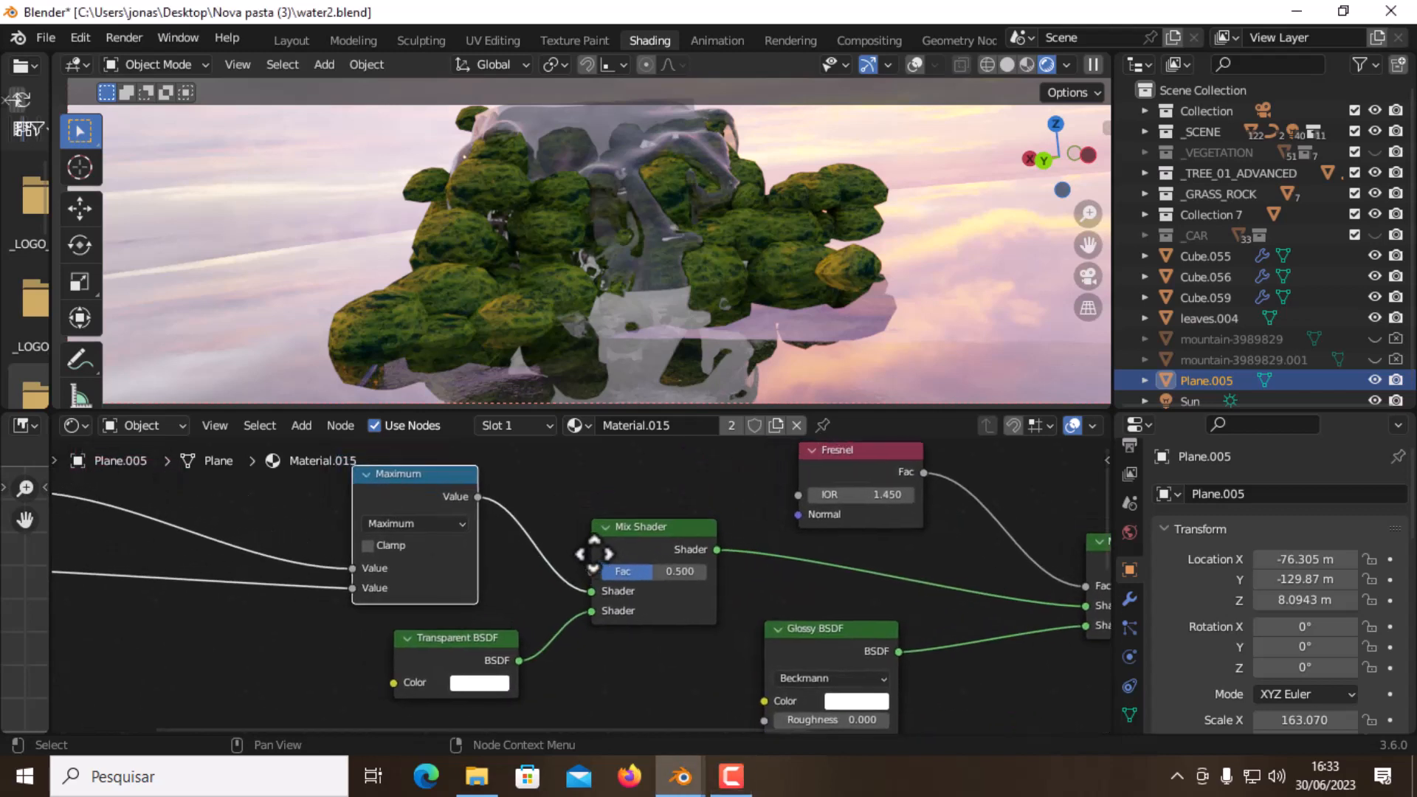
left_click_drag(411, 468, 272, 461)
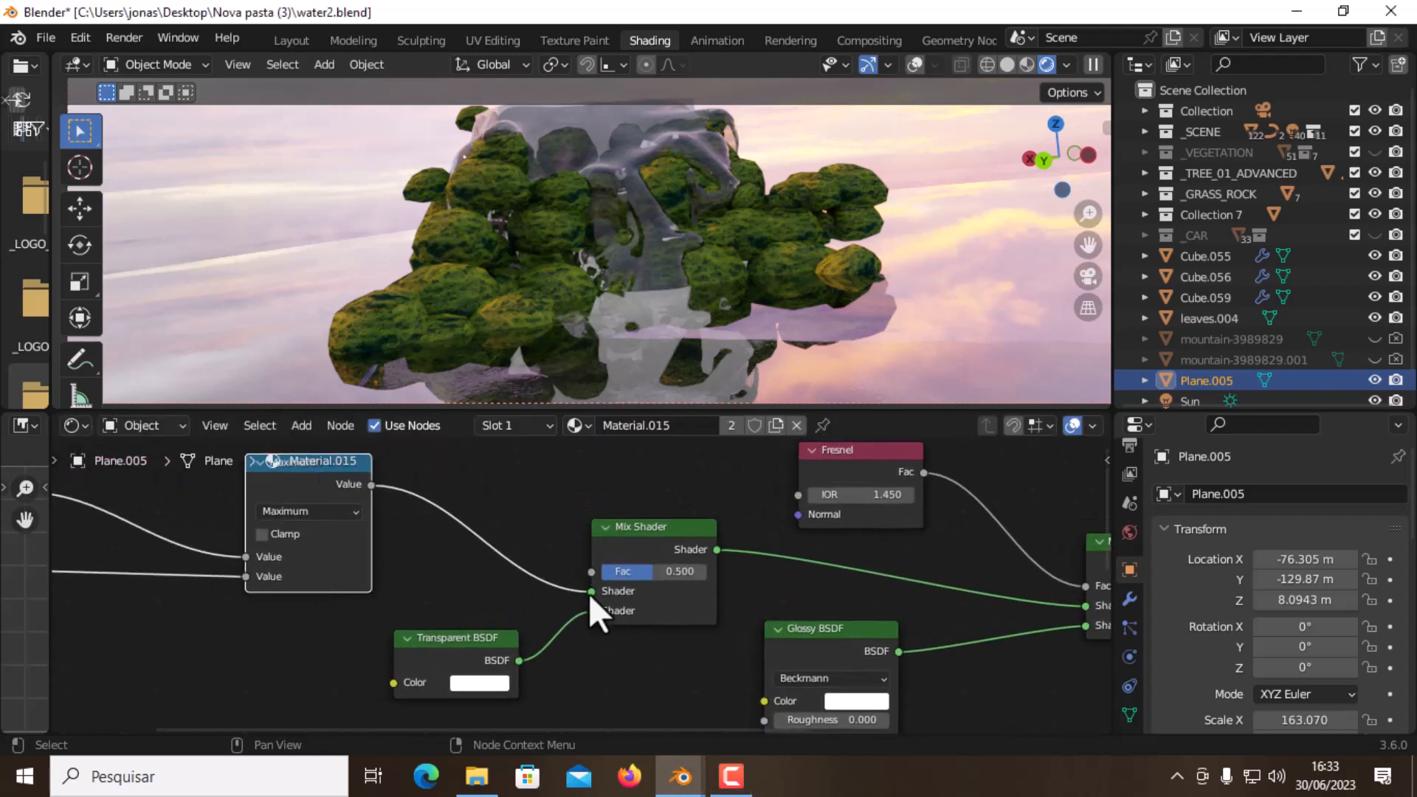
mouse_move(590, 591)
left_mouse_down()
mouse_move(577, 576)
mouse_move(598, 572)
left_mouse_up()
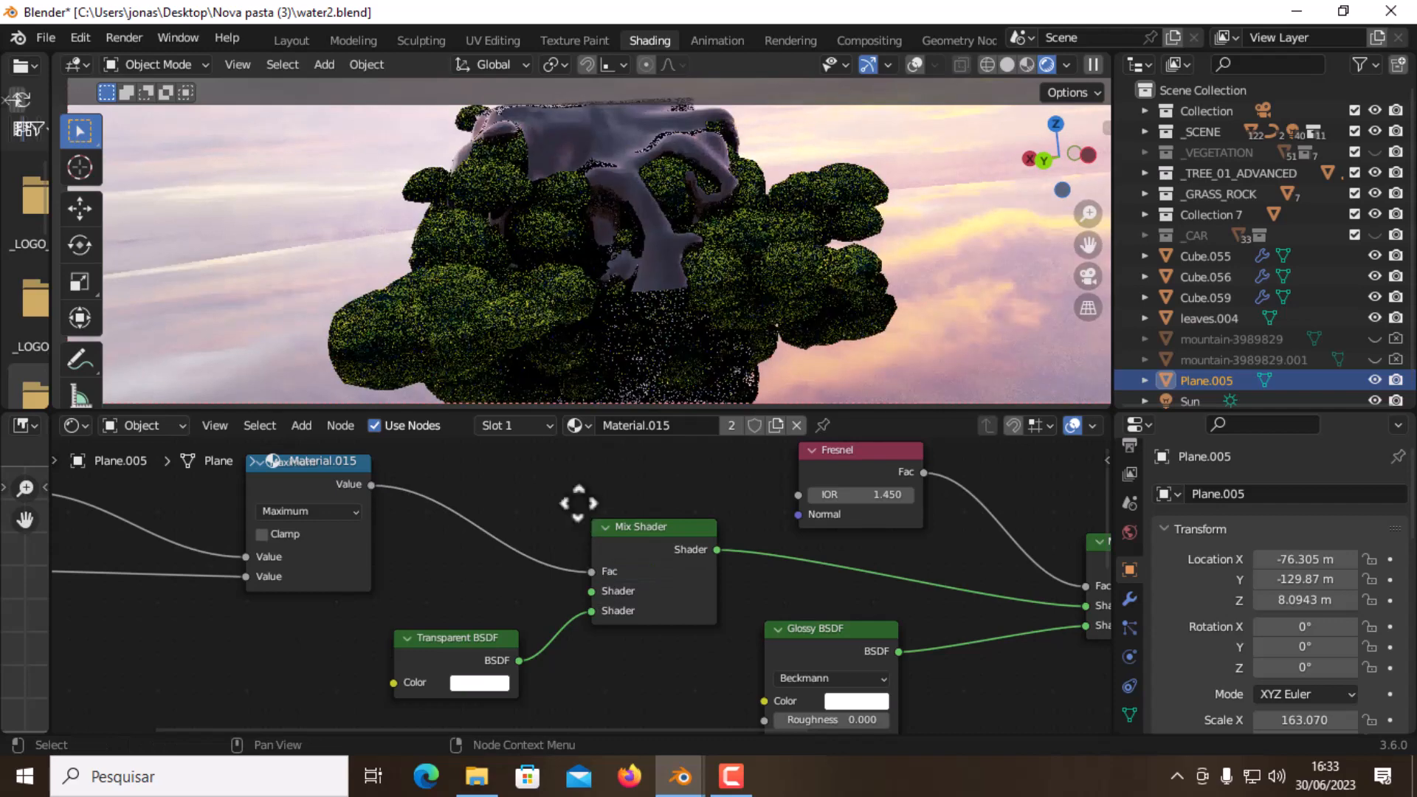
Add a third Mix Shader above the Maximum node and connect its output to the first Shader input of the Mix Shader fed by Maximum
middle_click_drag(575, 500, 596, 519)
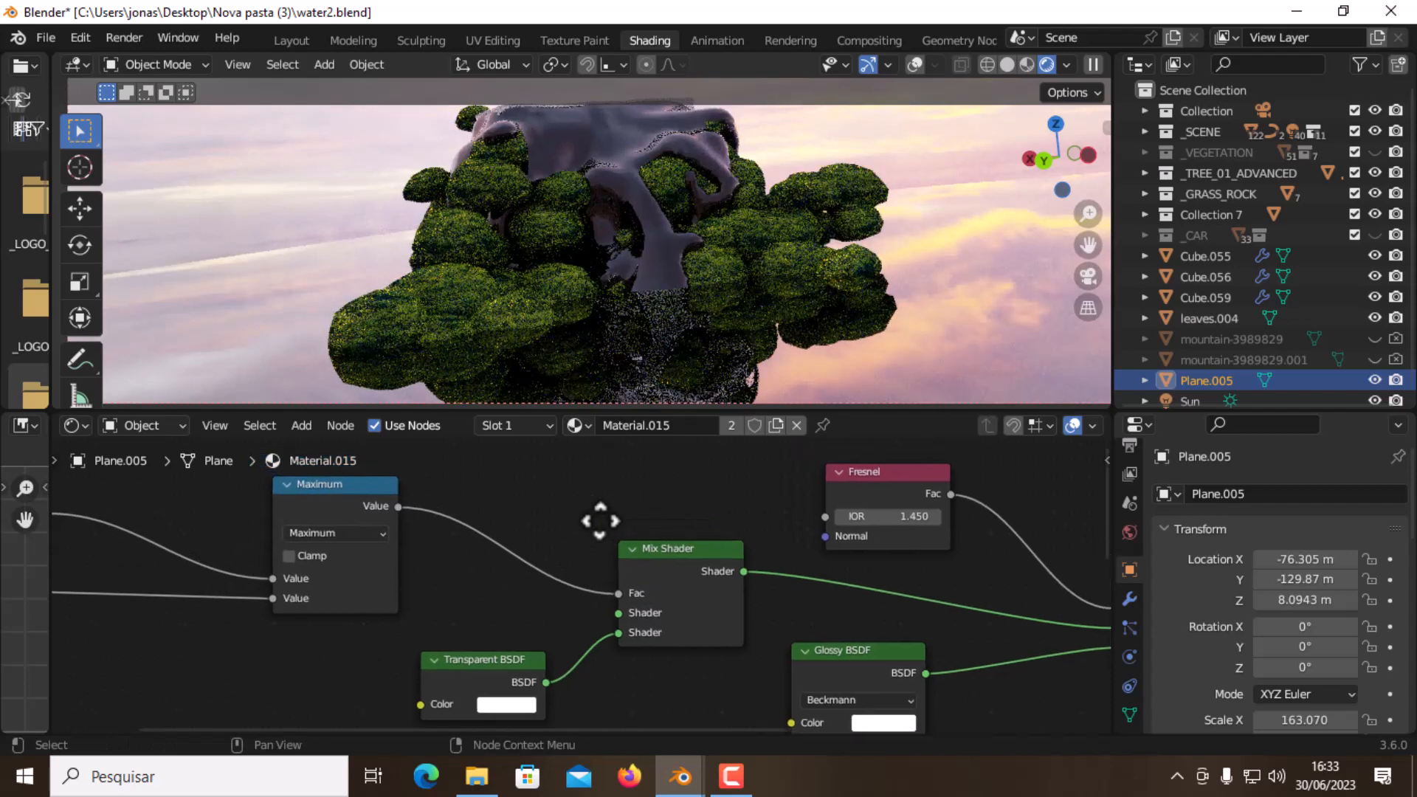
key("shift+a")
left_click(568, 466)
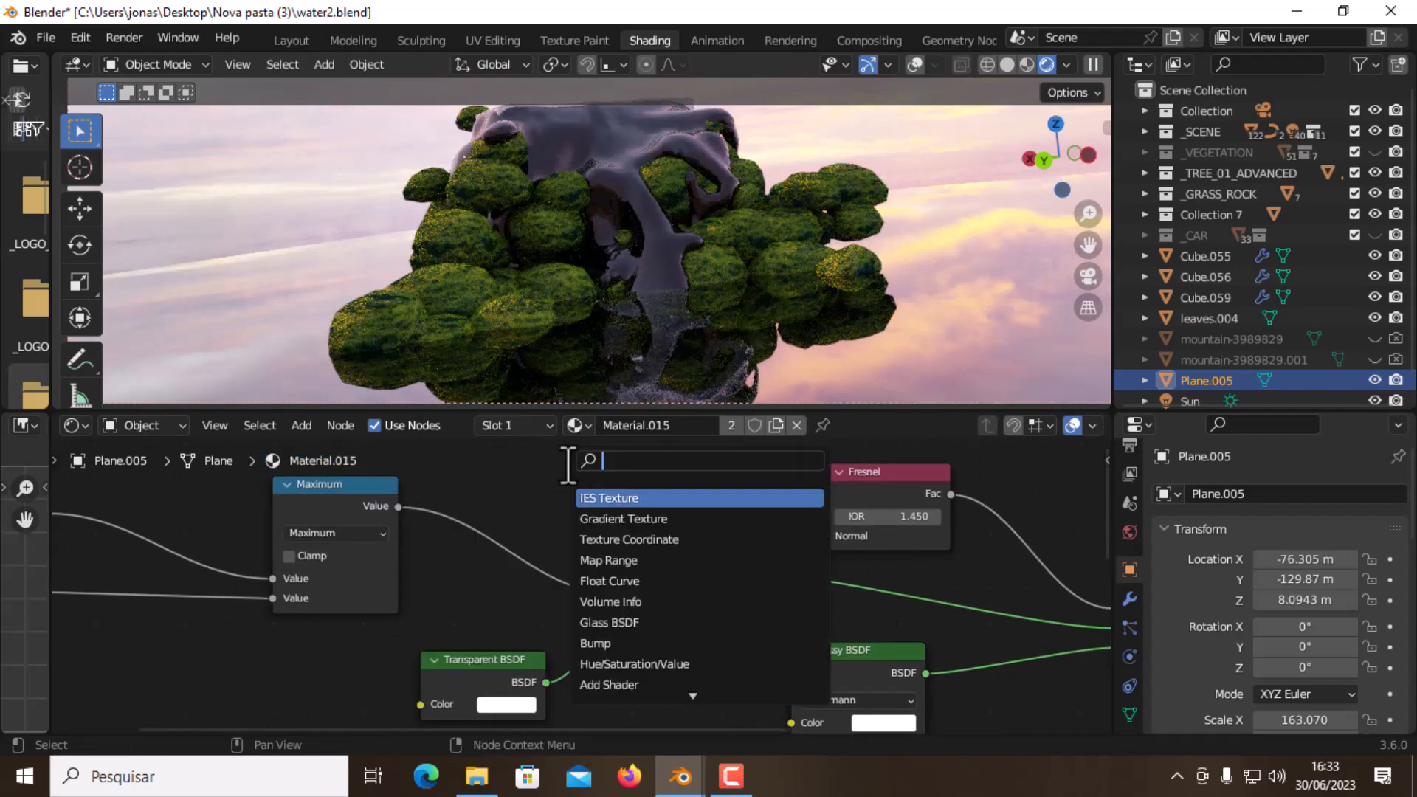
type("mix")
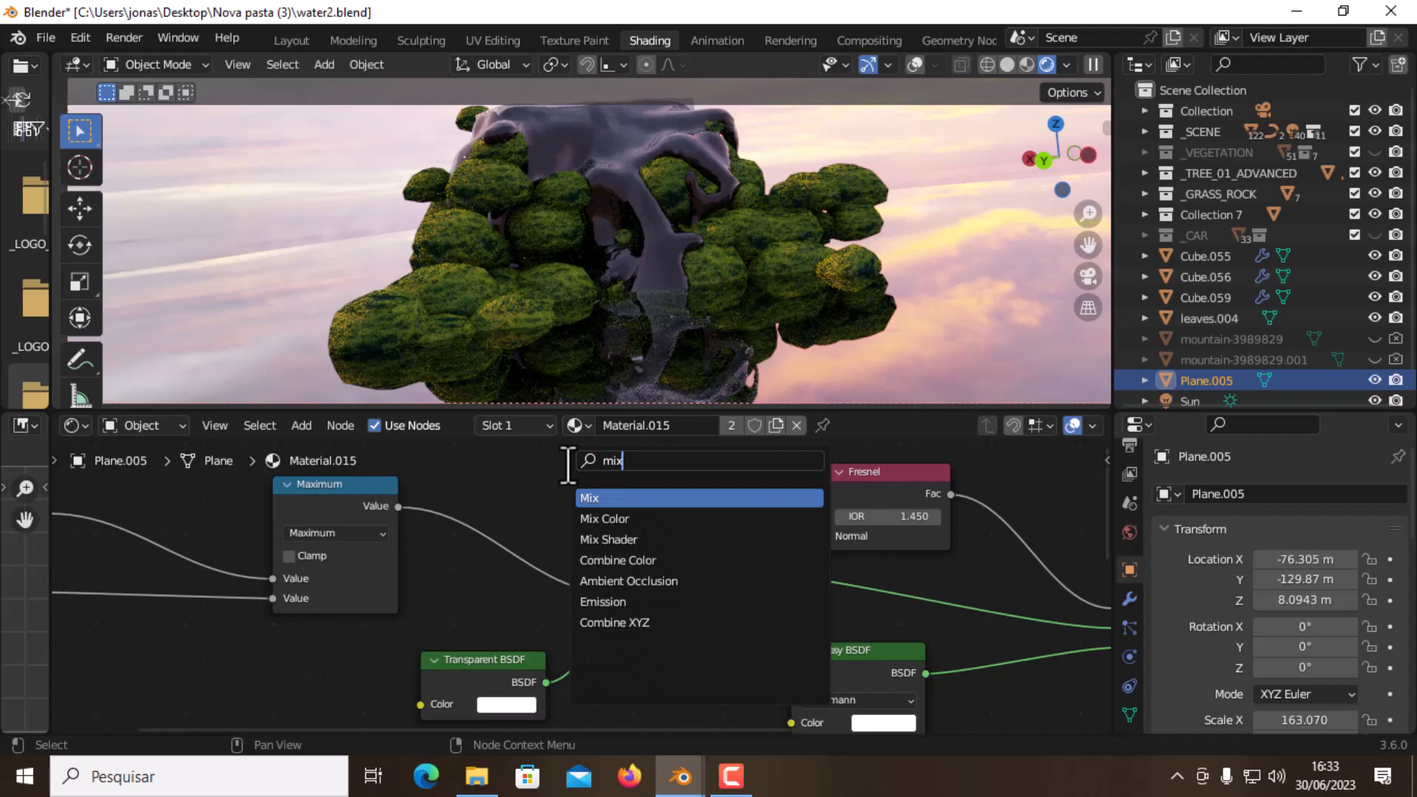
left_click(627, 538)
left_click(538, 542)
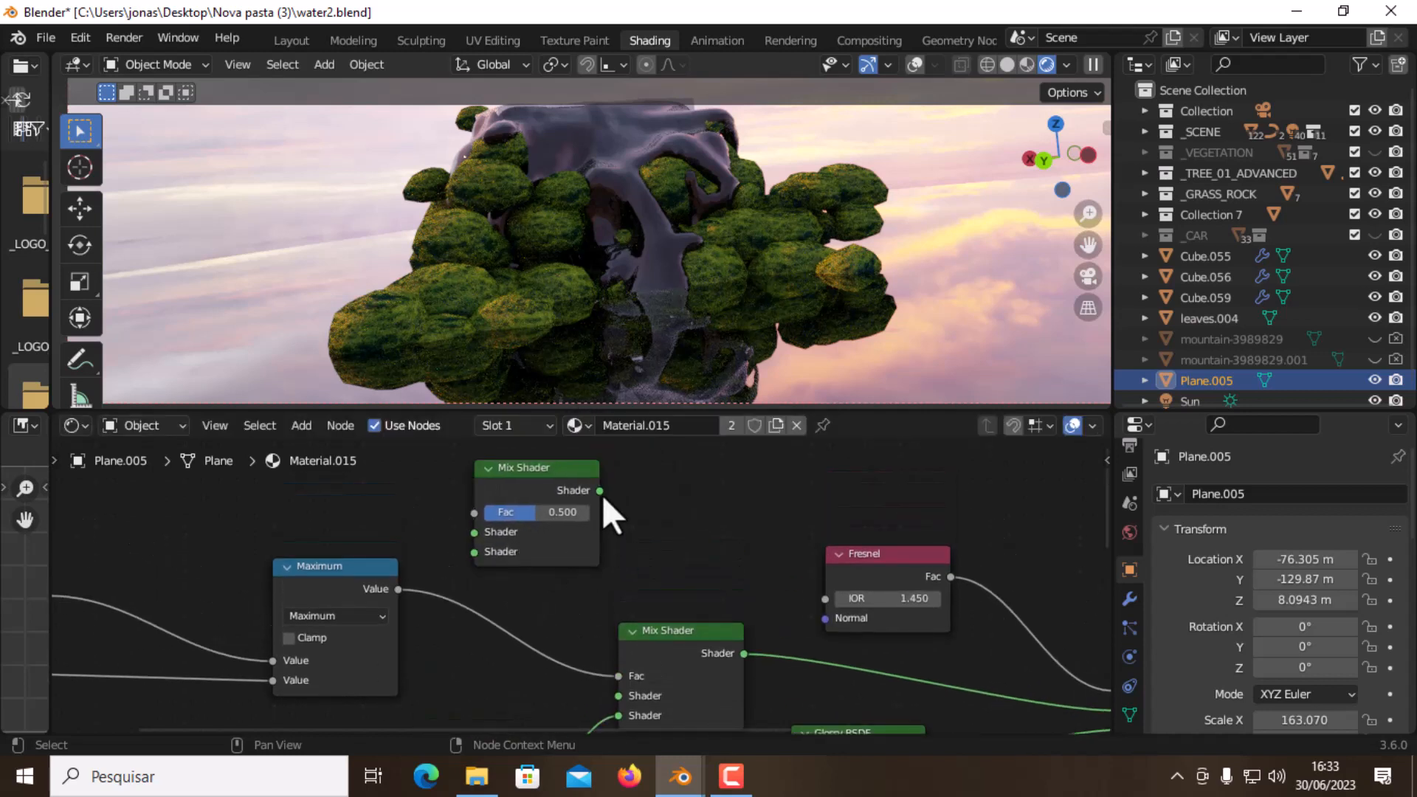
left_click_drag(600, 492, 614, 681)
Spread out the node layout by lowering the Maximum node and repositioning the newly added Mix Shader above it
middle_click_drag(661, 569, 758, 596)
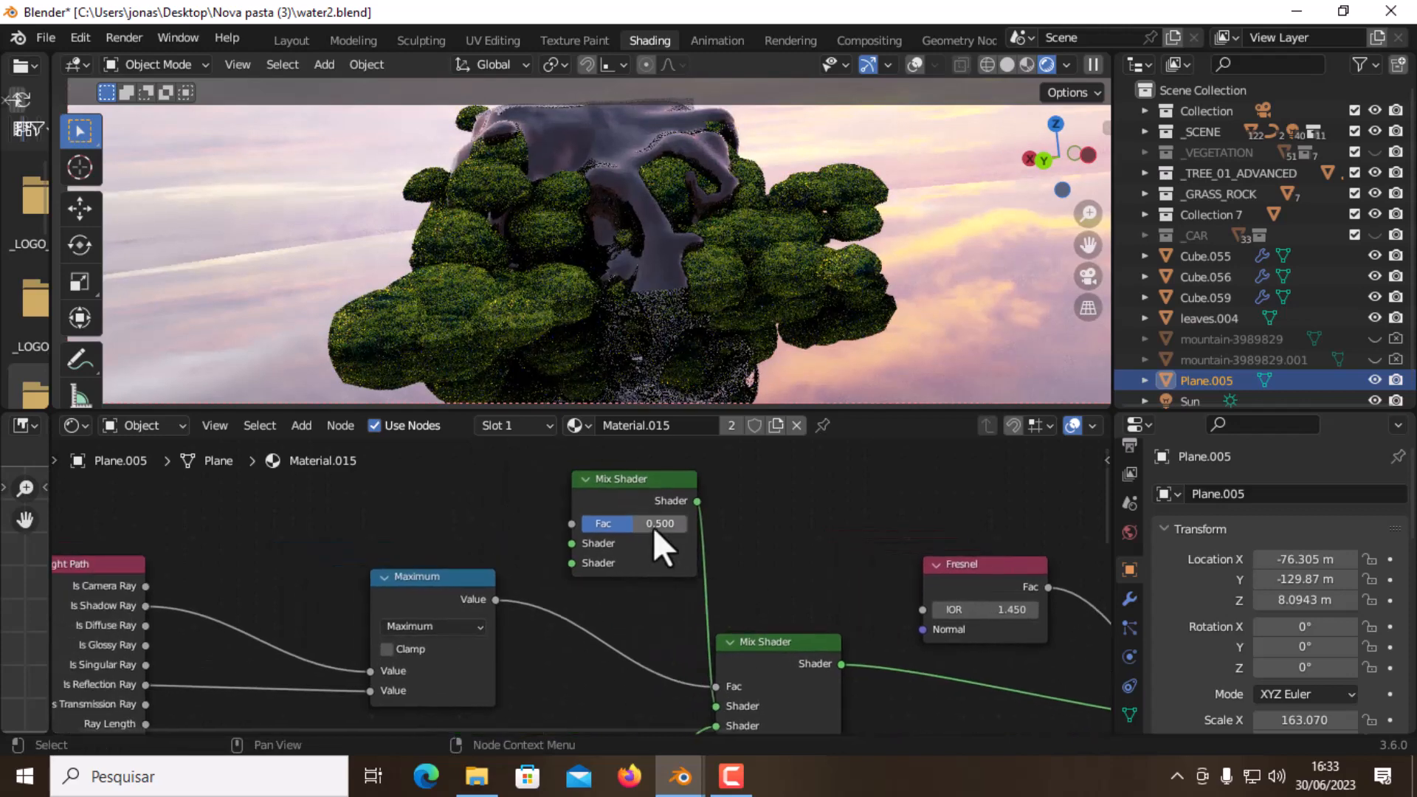
left_click_drag(639, 481, 604, 484)
left_click_drag(458, 589, 420, 662)
middle_click_drag(665, 593, 706, 525)
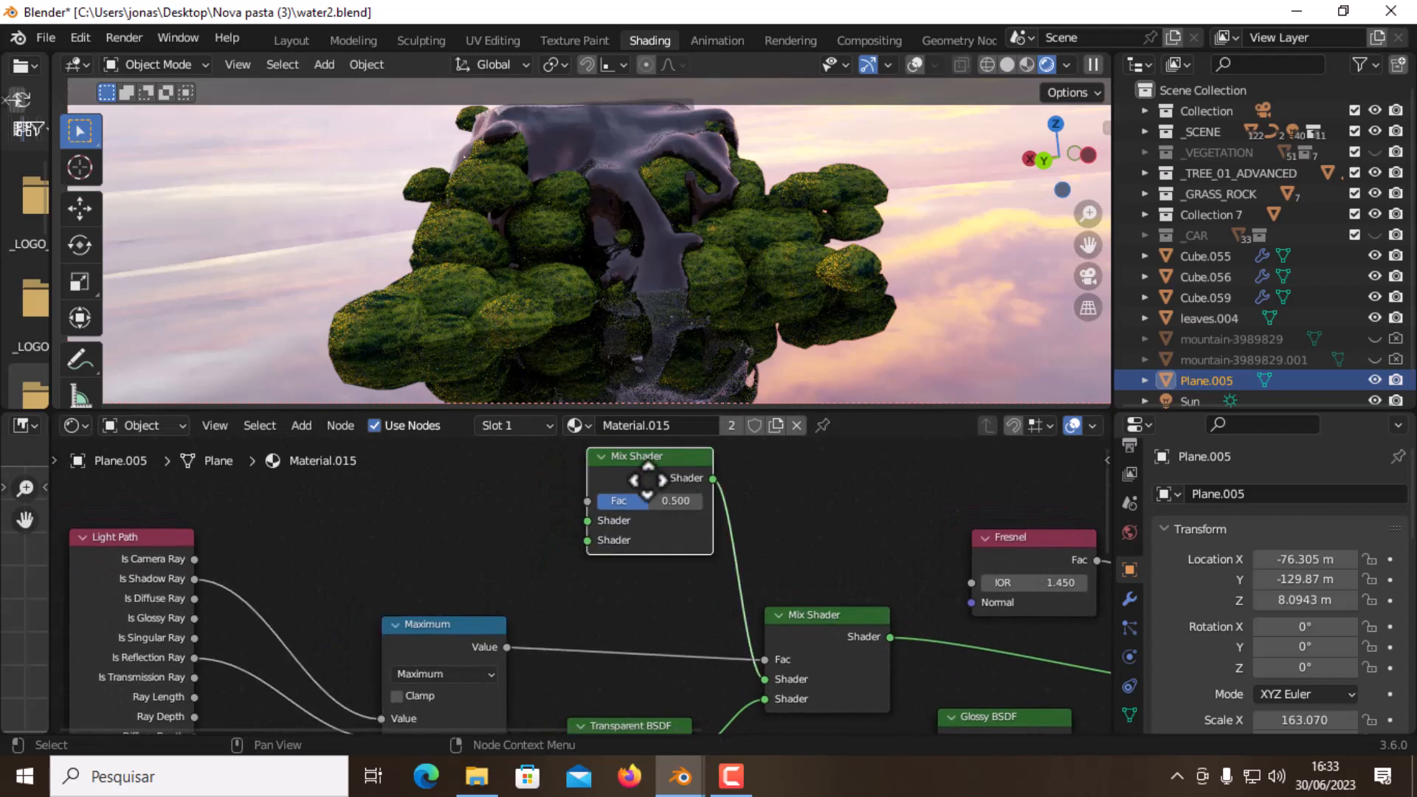
left_click_drag(667, 472, 615, 496)
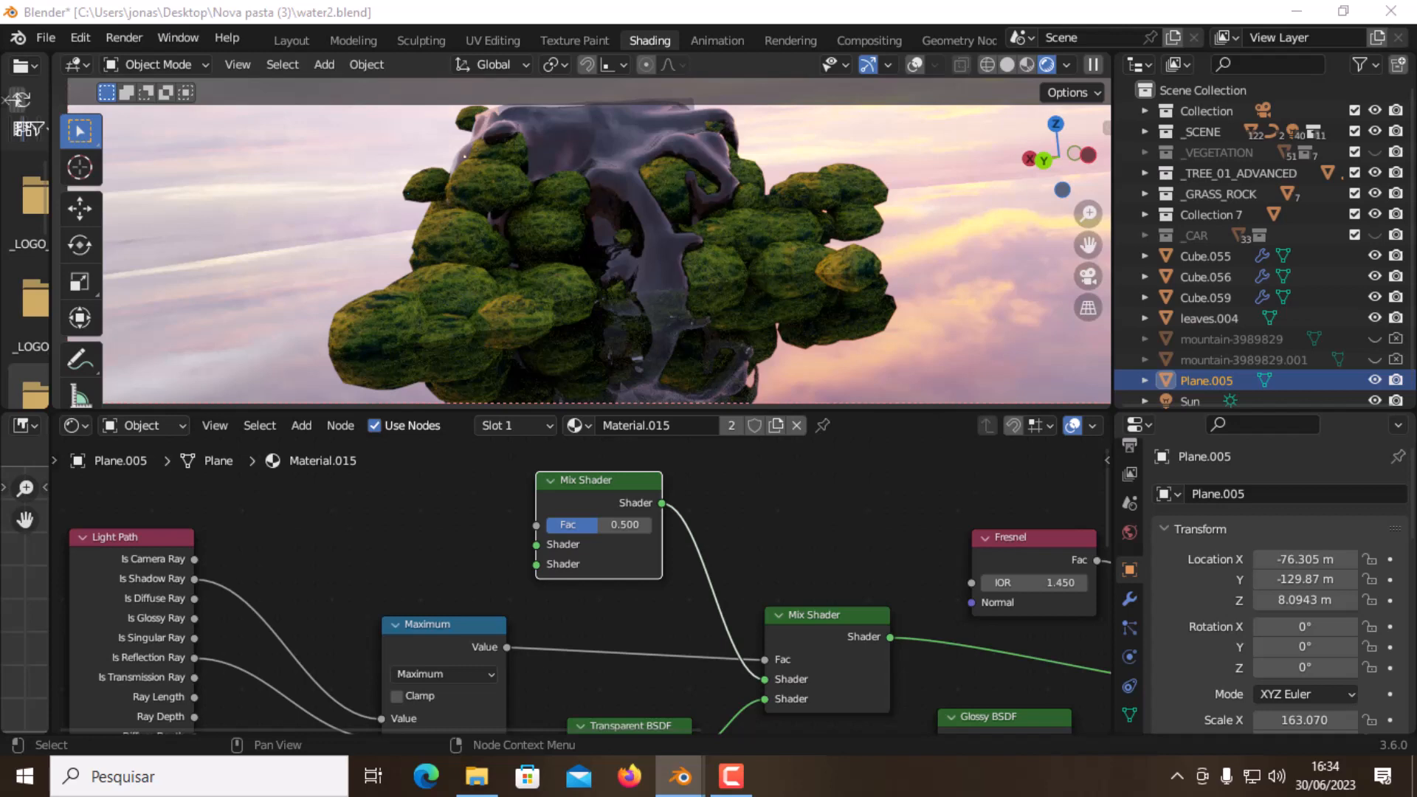
middle_click_drag(626, 497, 673, 512)
left_click_drag(666, 500, 689, 470)
Add a Glass BSDF node and connect its BSDF output to the first Shader input of the upper Mix Shader
key("shift+a")
left_click(520, 509)
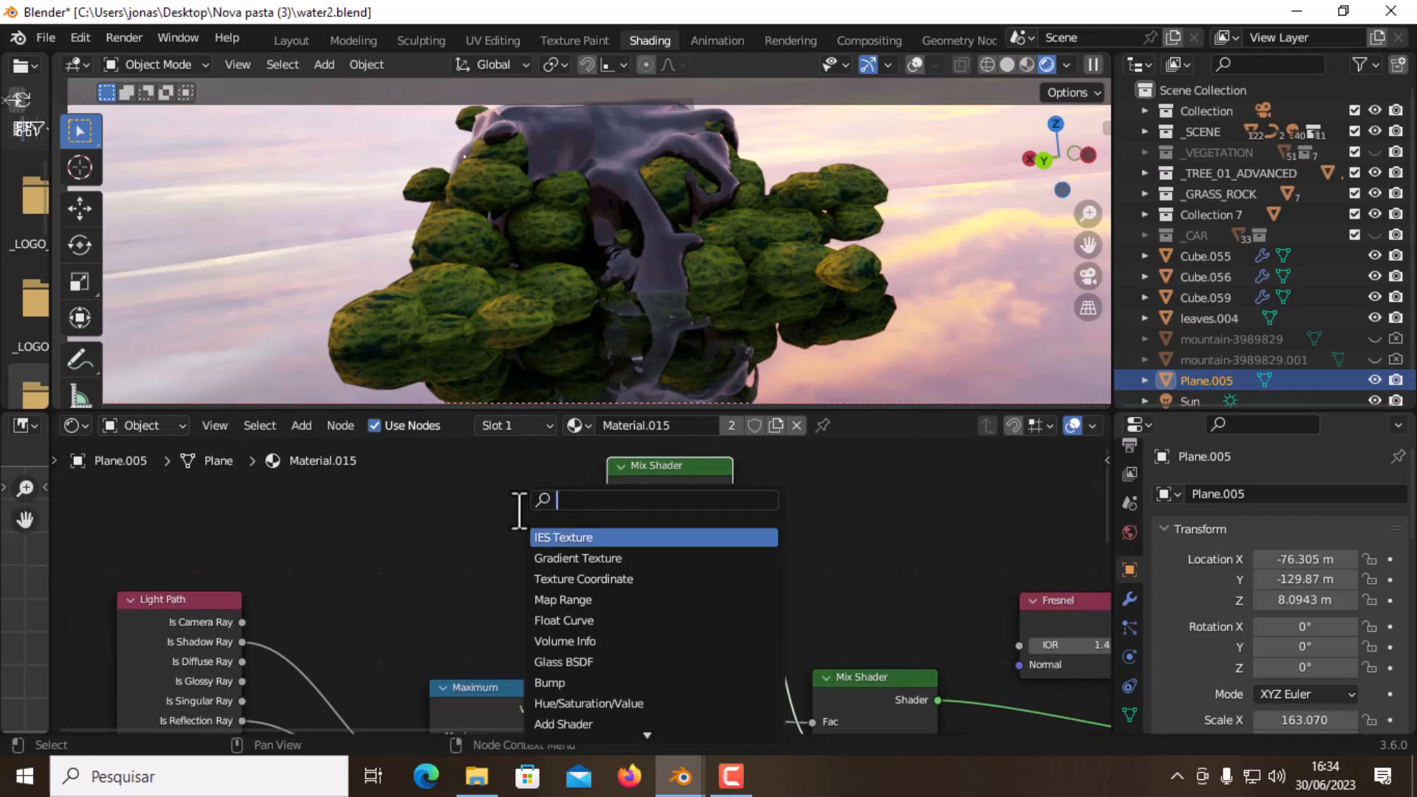
type("glass")
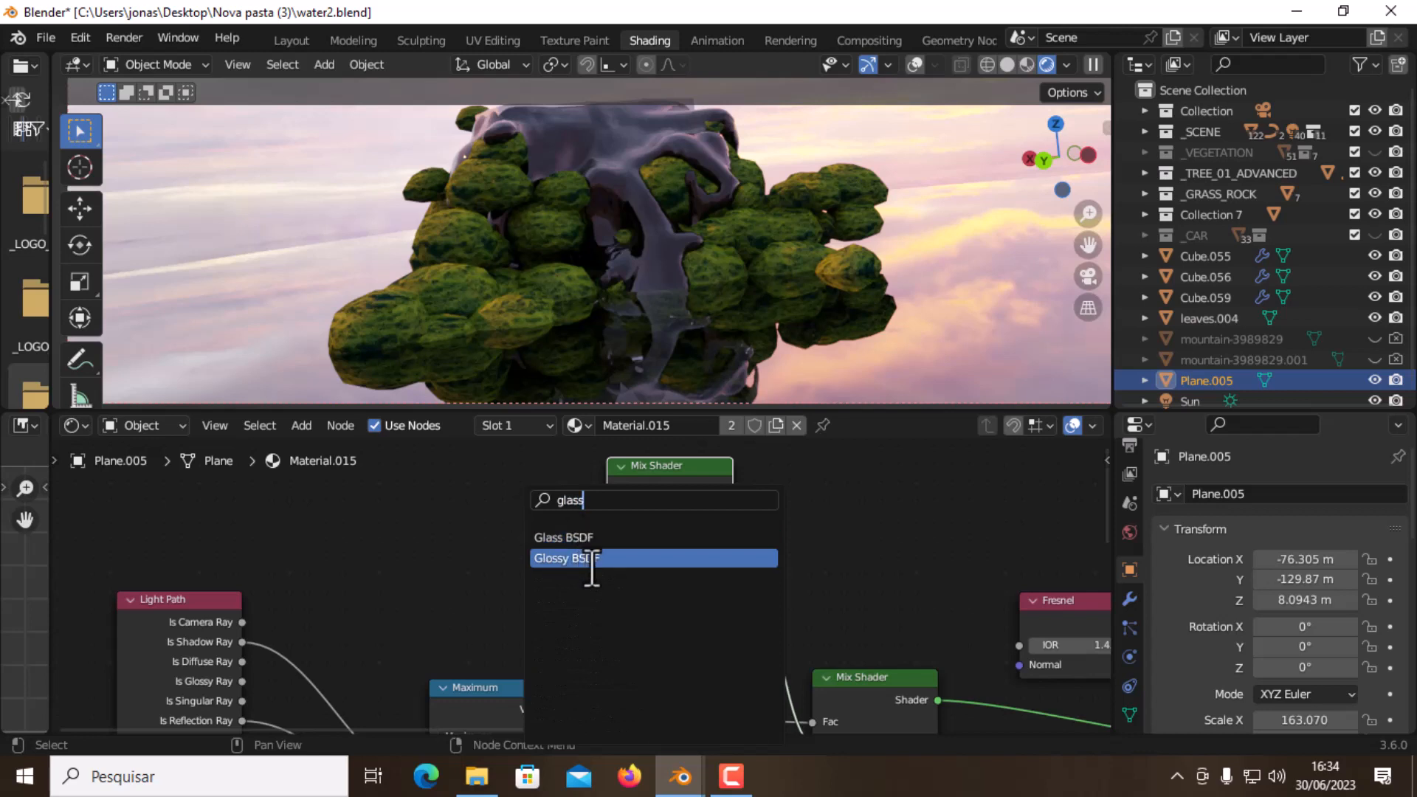
left_click(590, 537)
left_click(466, 543)
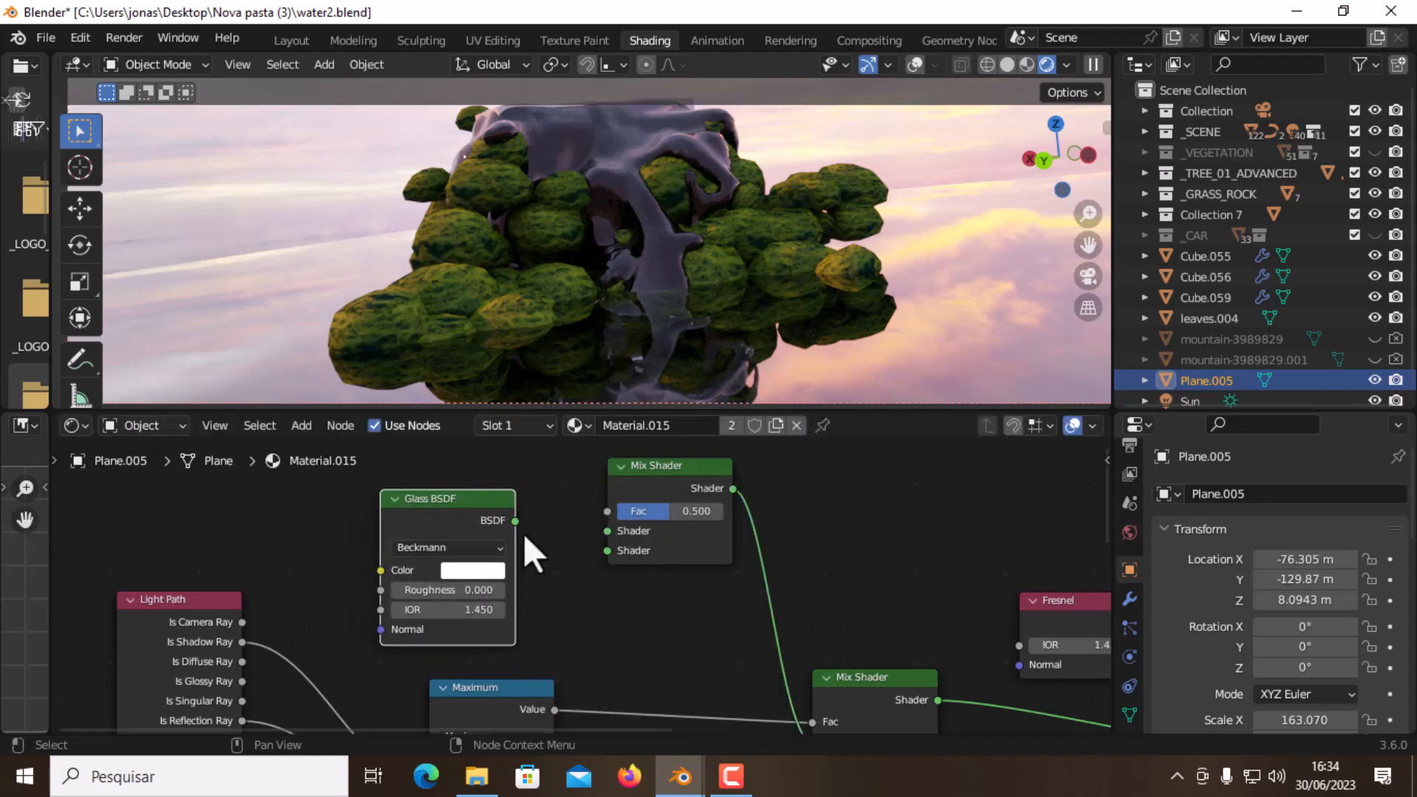
left_click_drag(515, 521, 534, 530)
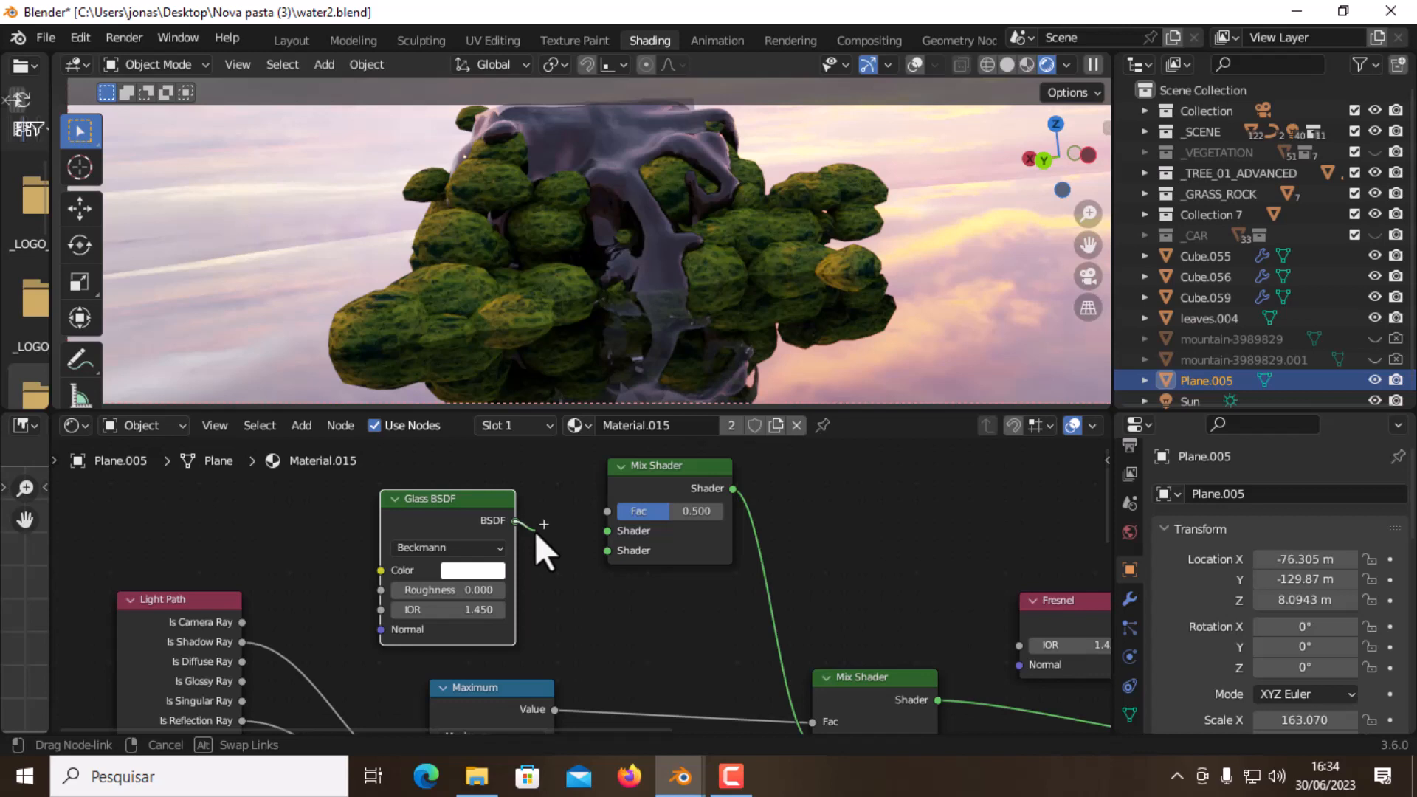
left_click_drag(605, 530, 606, 531)
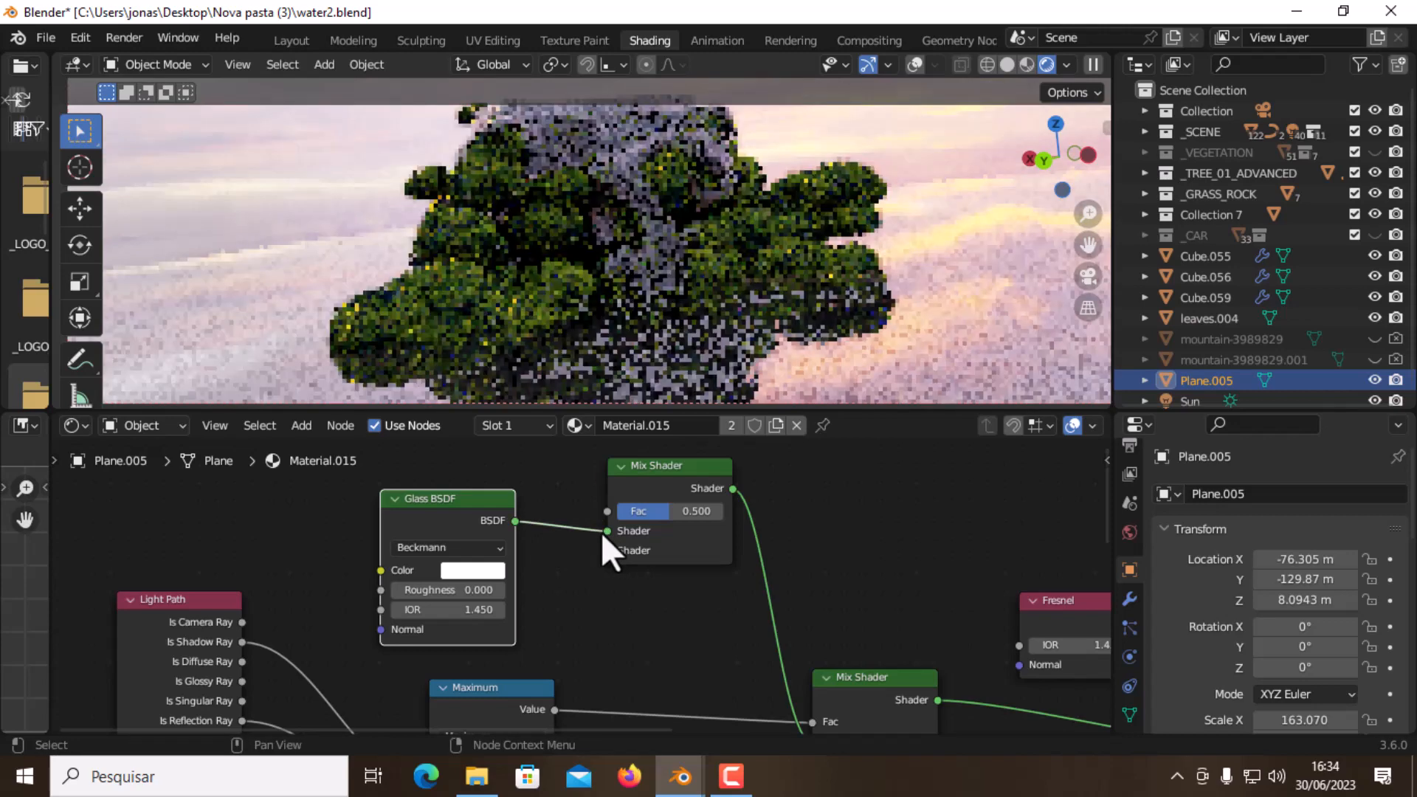
Move the upper Mix Shader farther from the Glass BSDF and add a Math node above the Light Path node
middle_click_drag(571, 538, 576, 573)
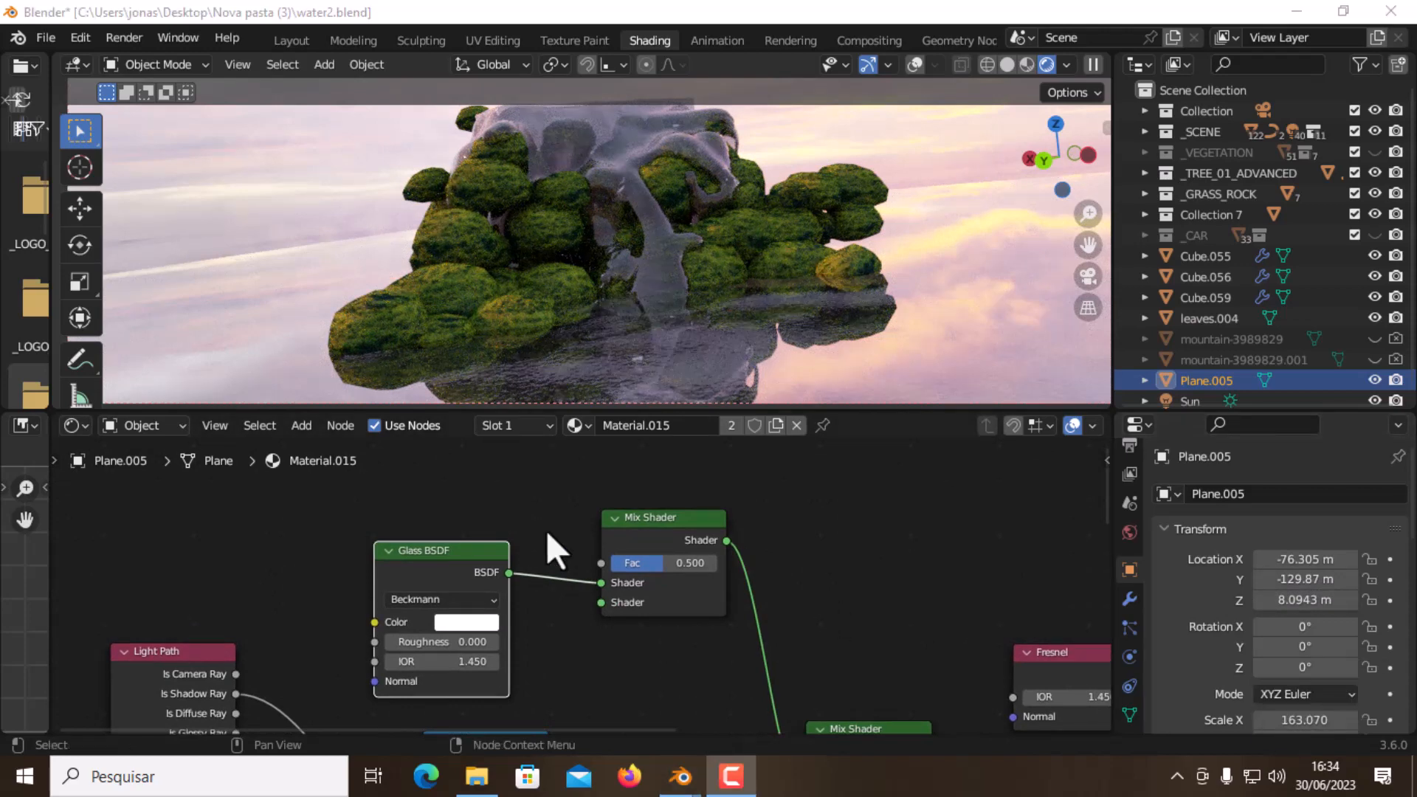
middle_click_drag(556, 525, 600, 548)
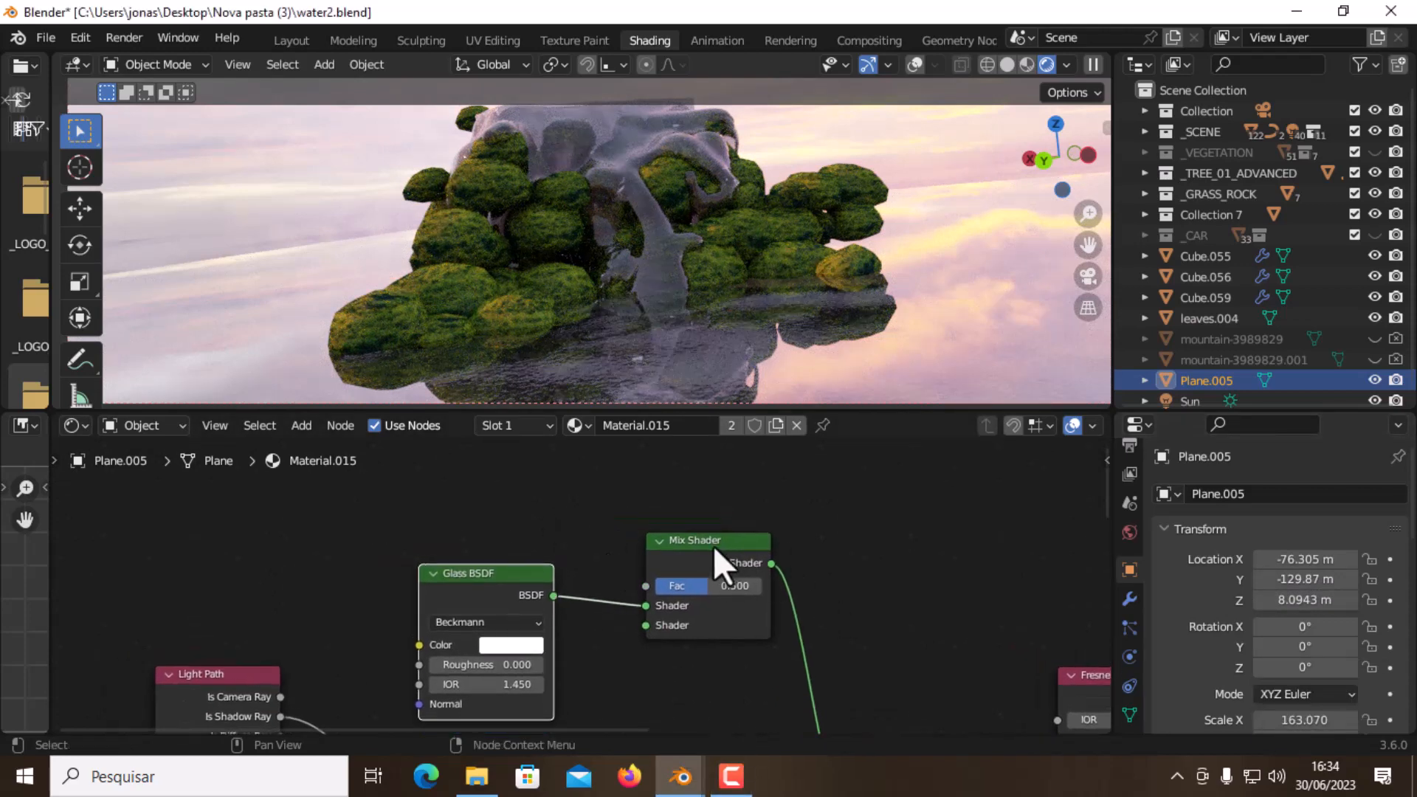
left_click_drag(713, 546, 756, 547)
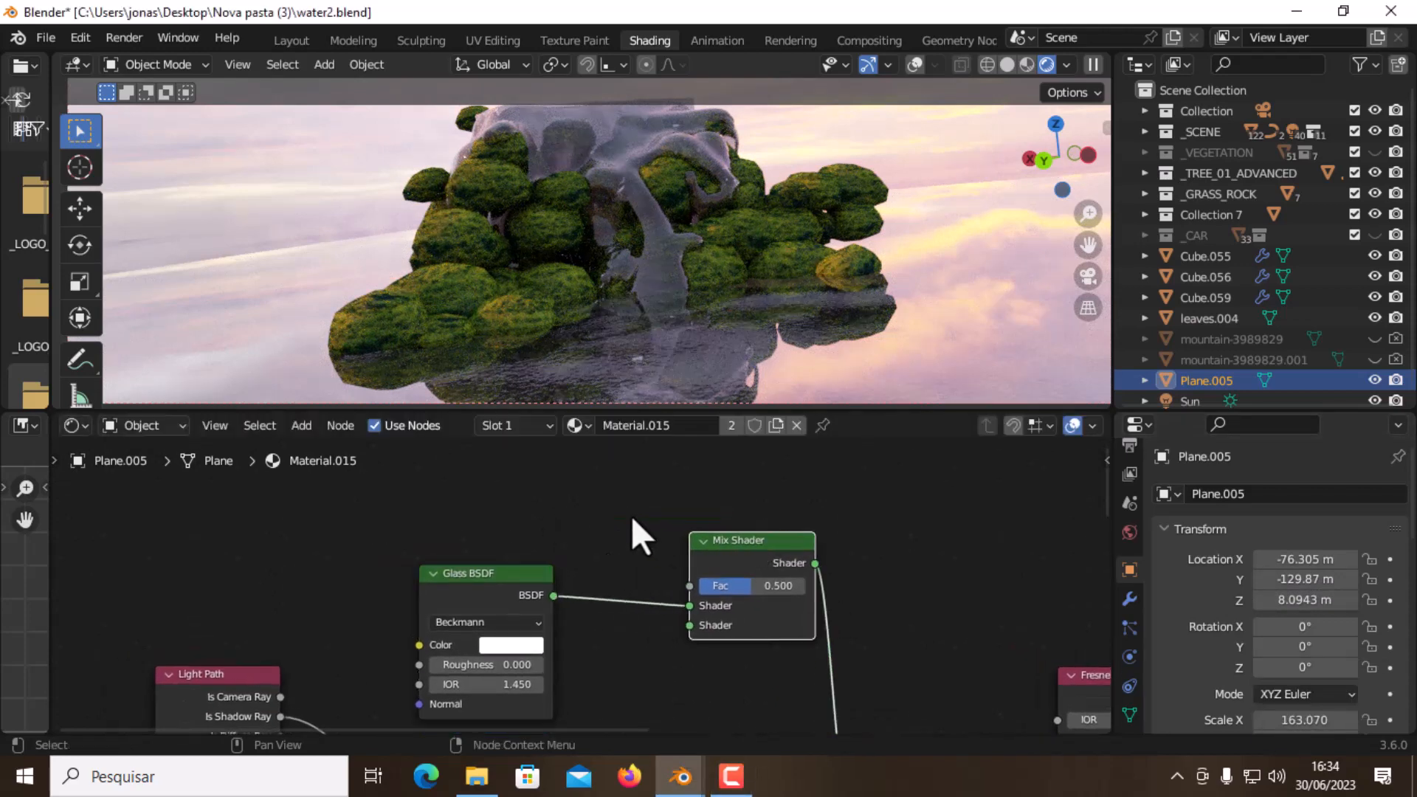
key("shift+a")
left_click(515, 487)
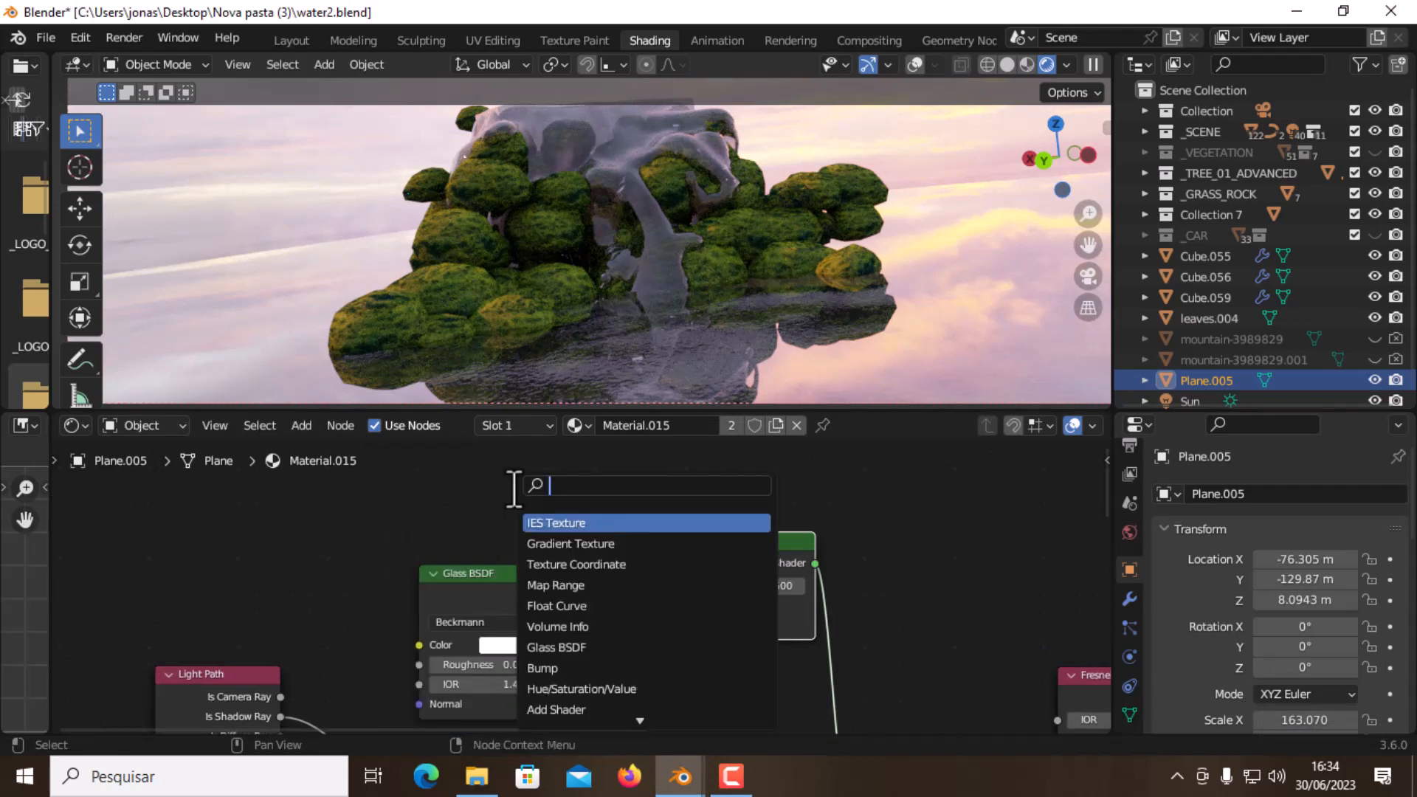
type("mat")
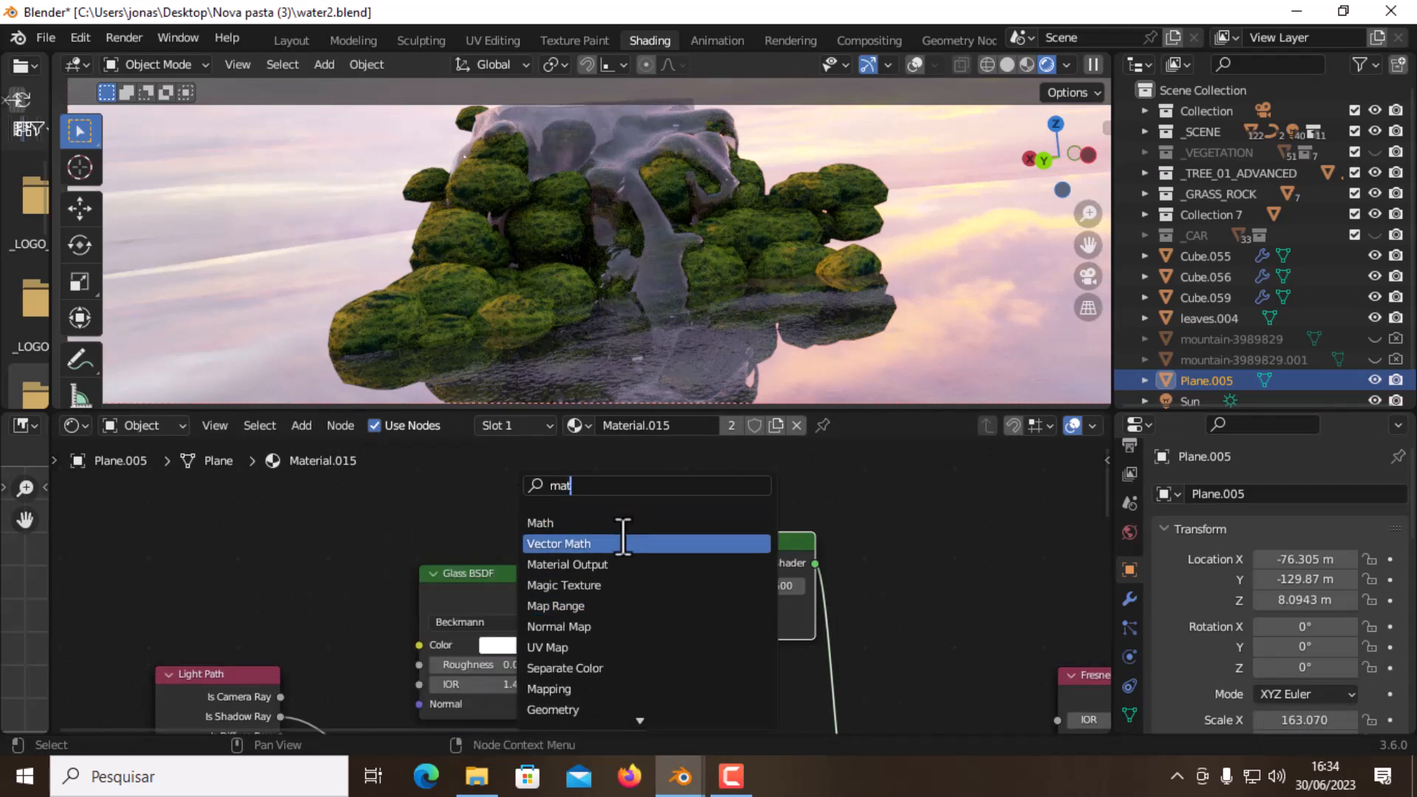
left_click(609, 523)
left_click(358, 500)
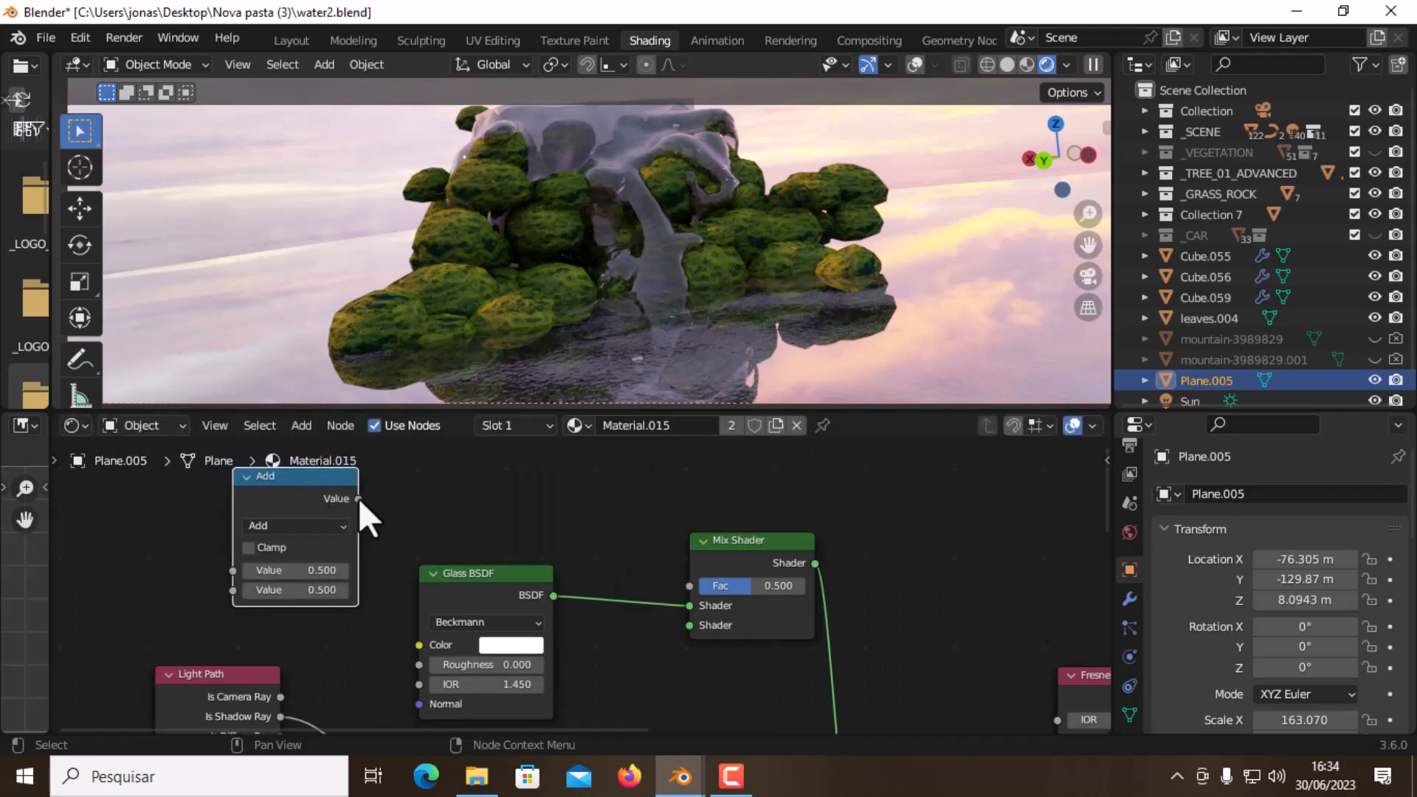
Connect the Add math node's Value output to the upper Mix Shader's Fac and arrange the math node above the Glass BSDF
left_click_drag(445, 584, 500, 551)
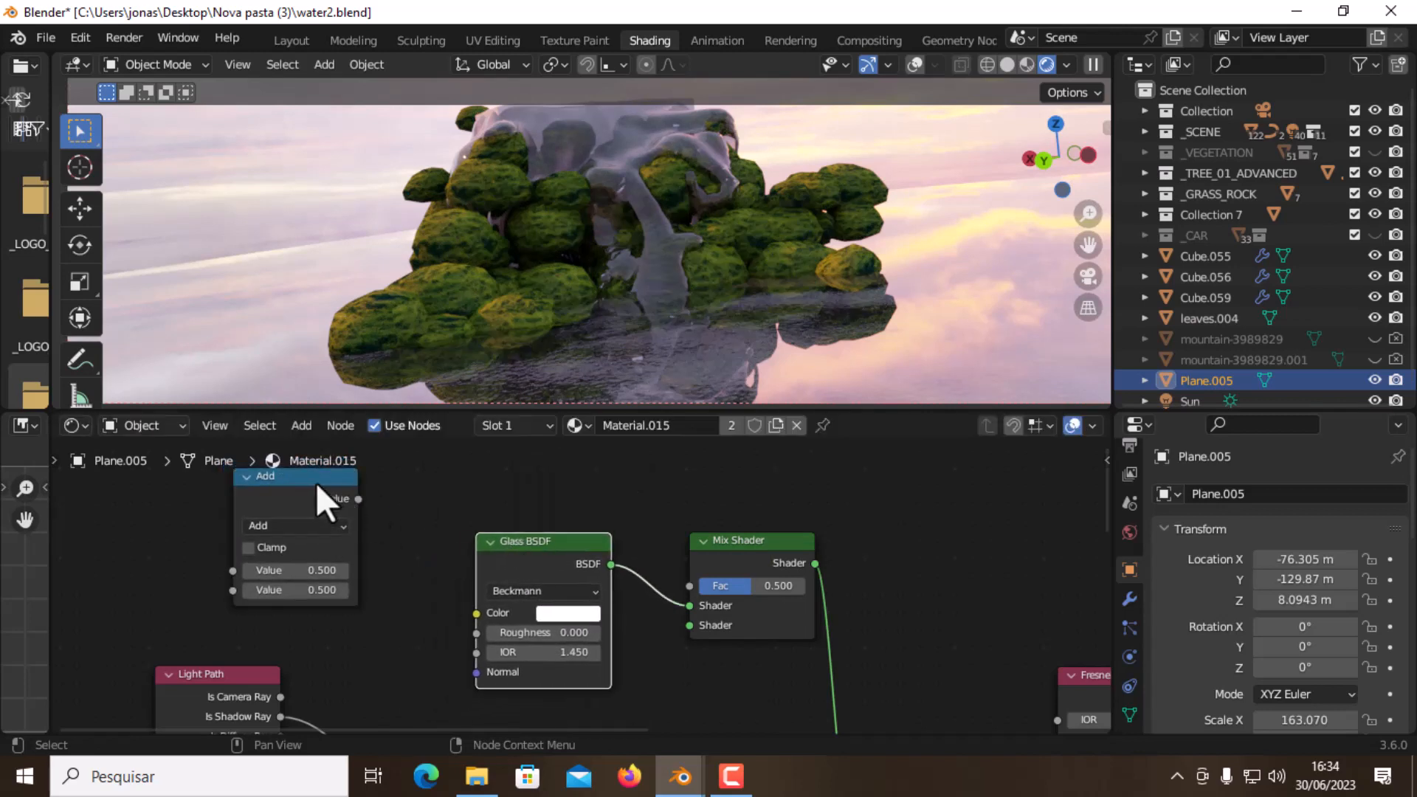
left_click_drag(321, 498, 696, 583)
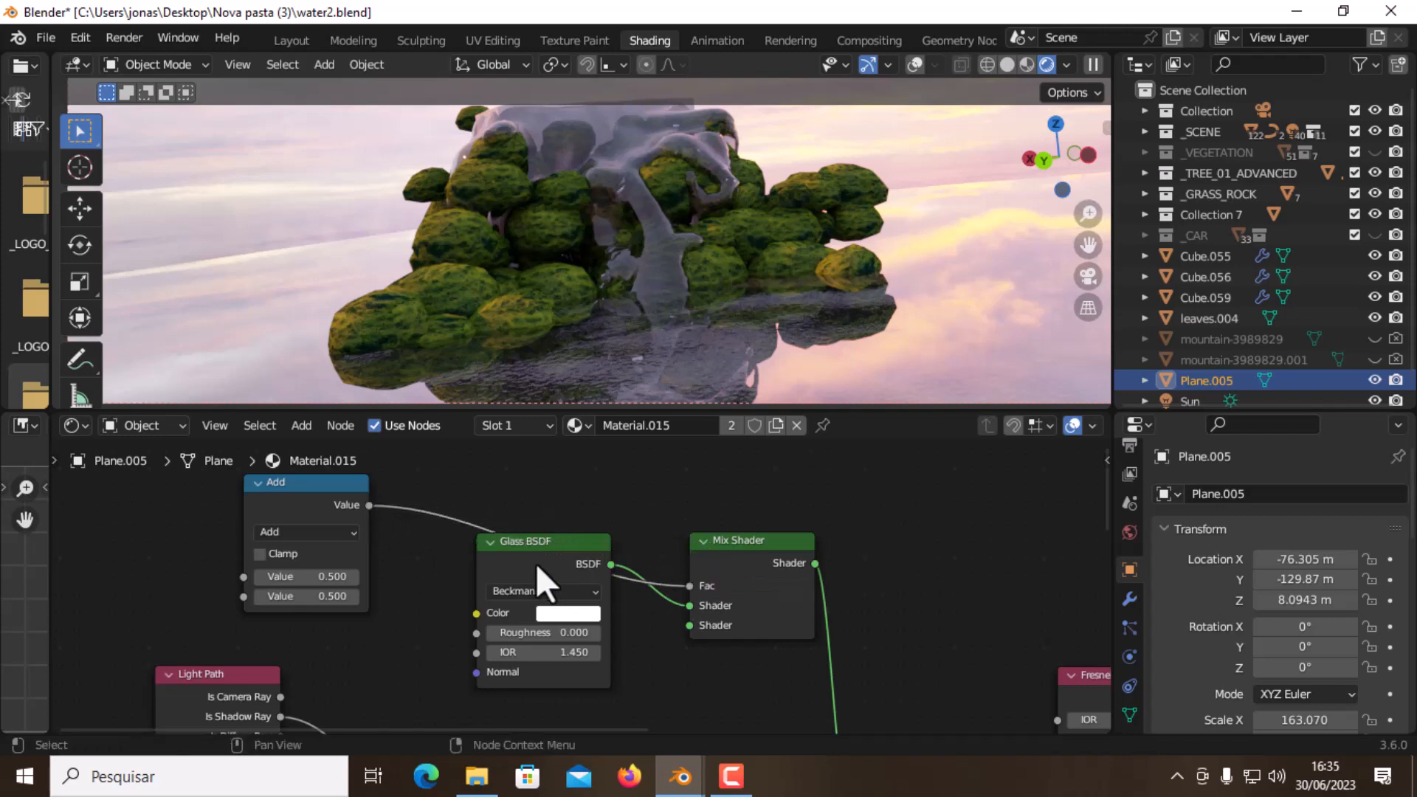
left_click_drag(536, 564, 505, 592)
left_click_drag(338, 500, 472, 528)
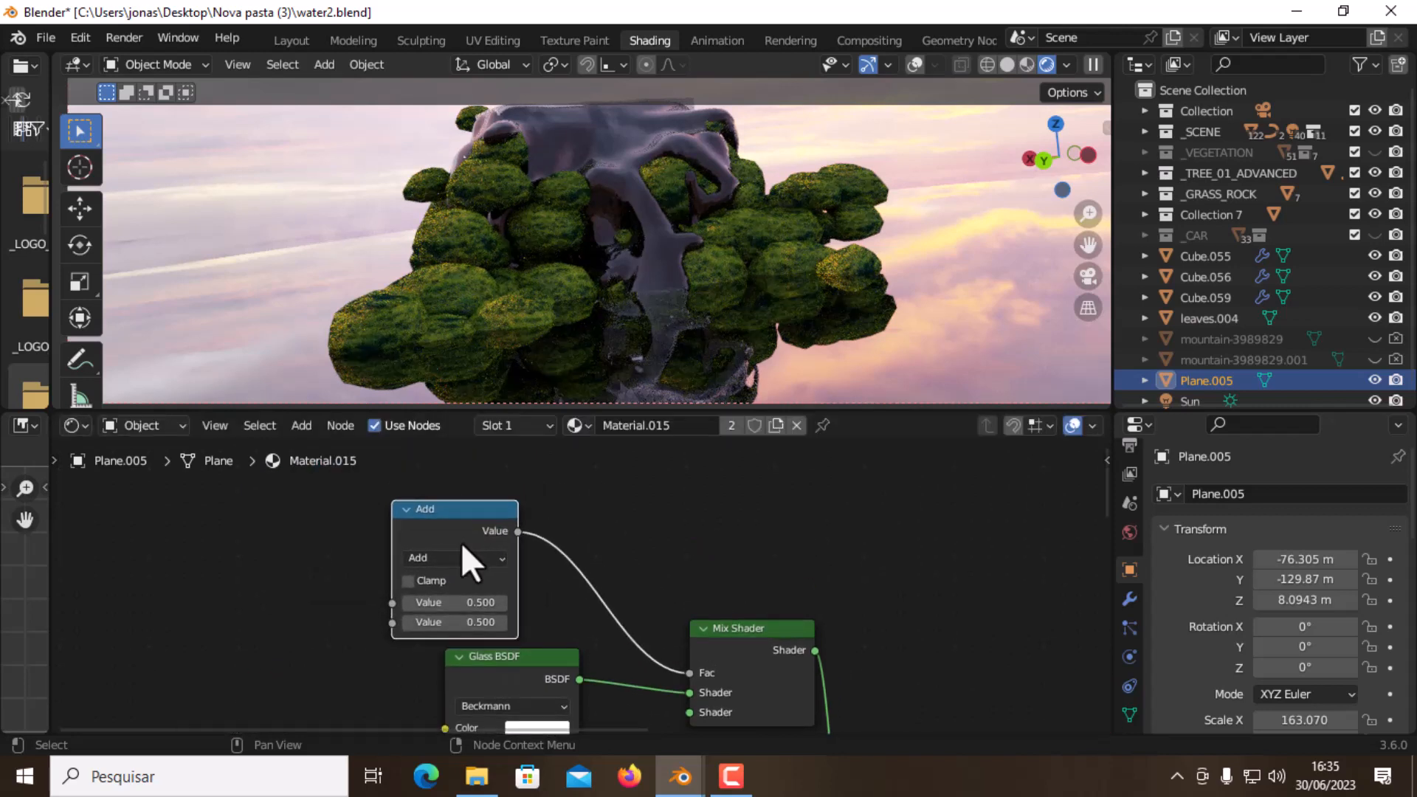
Connect the Light Path's Ray Depth output to the first Value input of the Add math node
scroll(462, 542, "down", 2)
middle_click_drag(375, 701, 453, 622)
left_click_drag(453, 622, 375, 561)
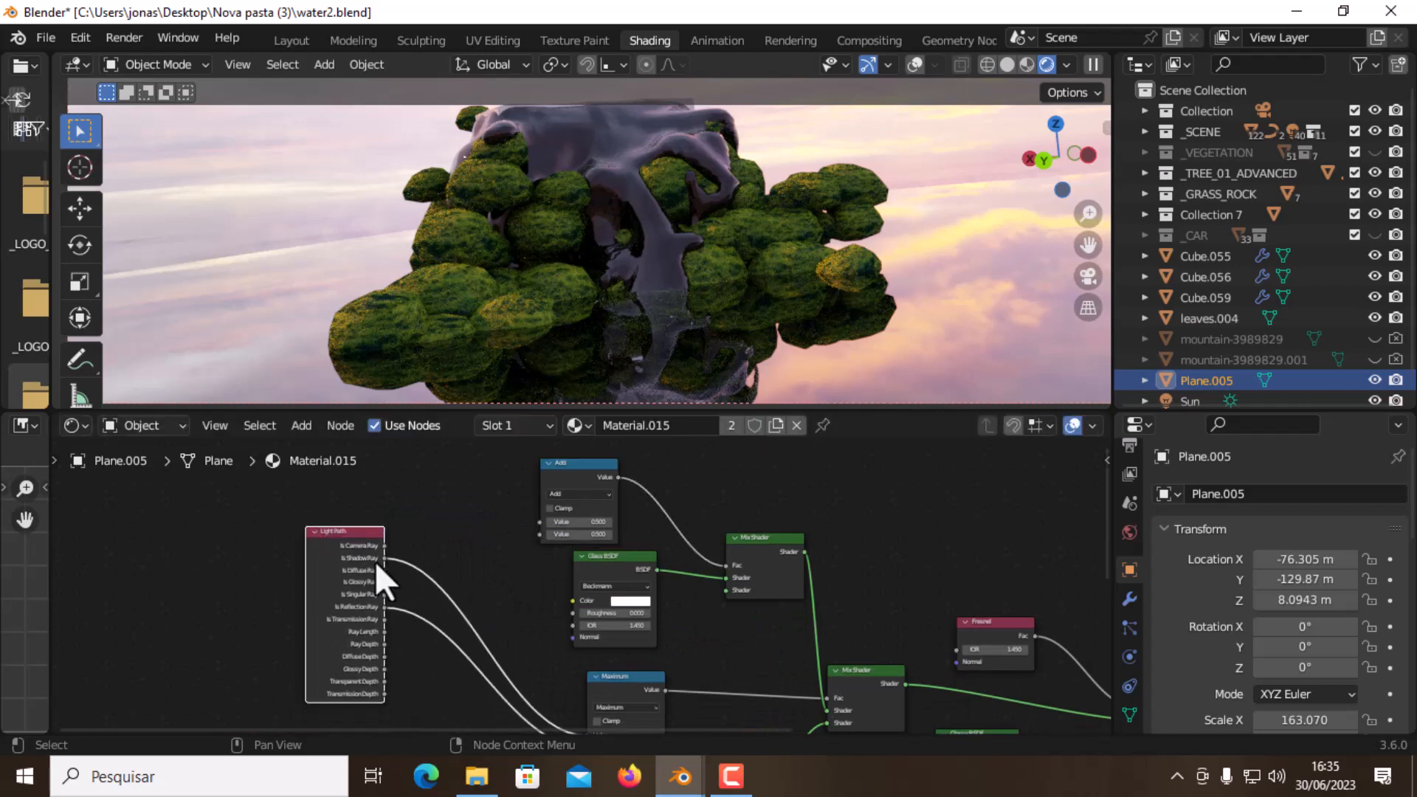
scroll(375, 561, "up", 2)
middle_click_drag(312, 617, 298, 630)
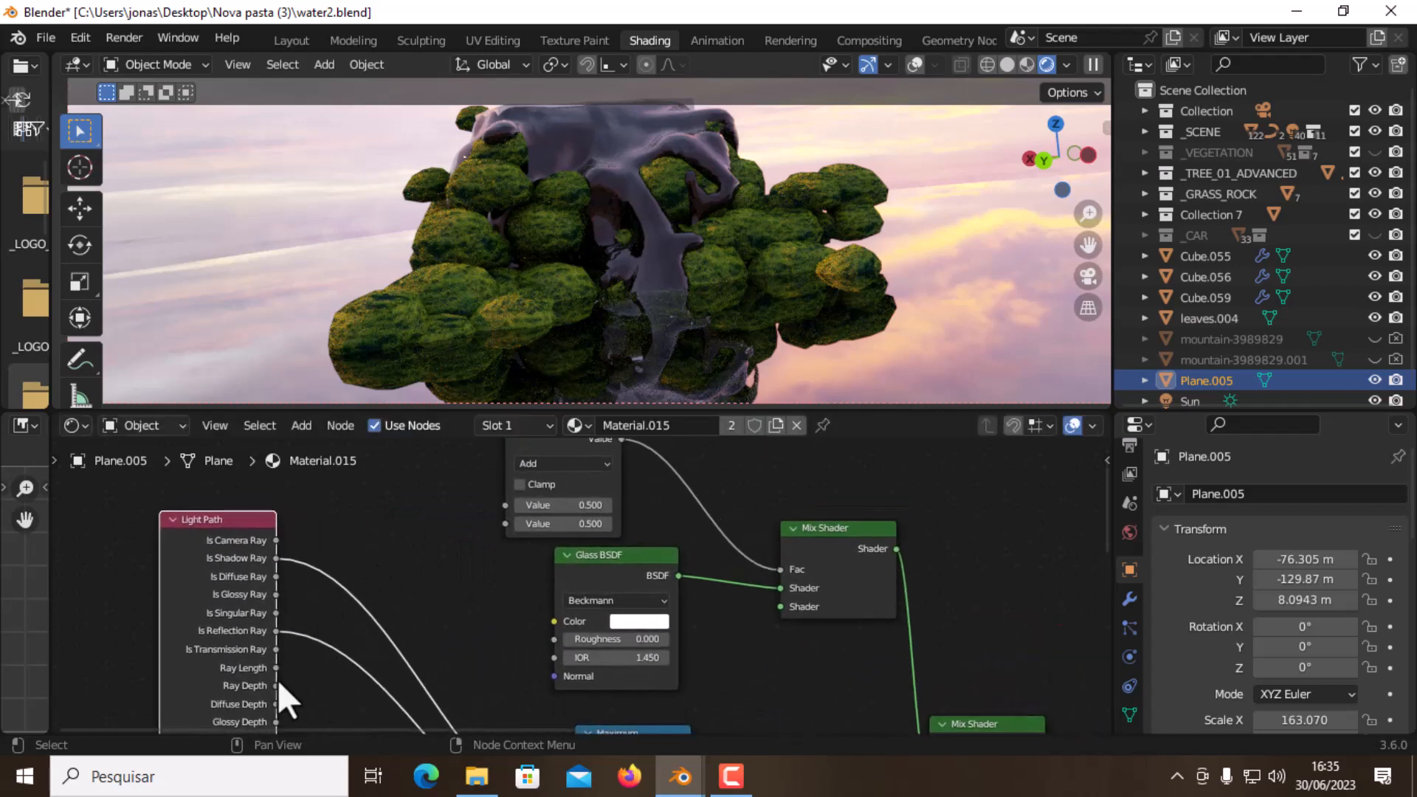
left_click_drag(274, 683, 499, 510)
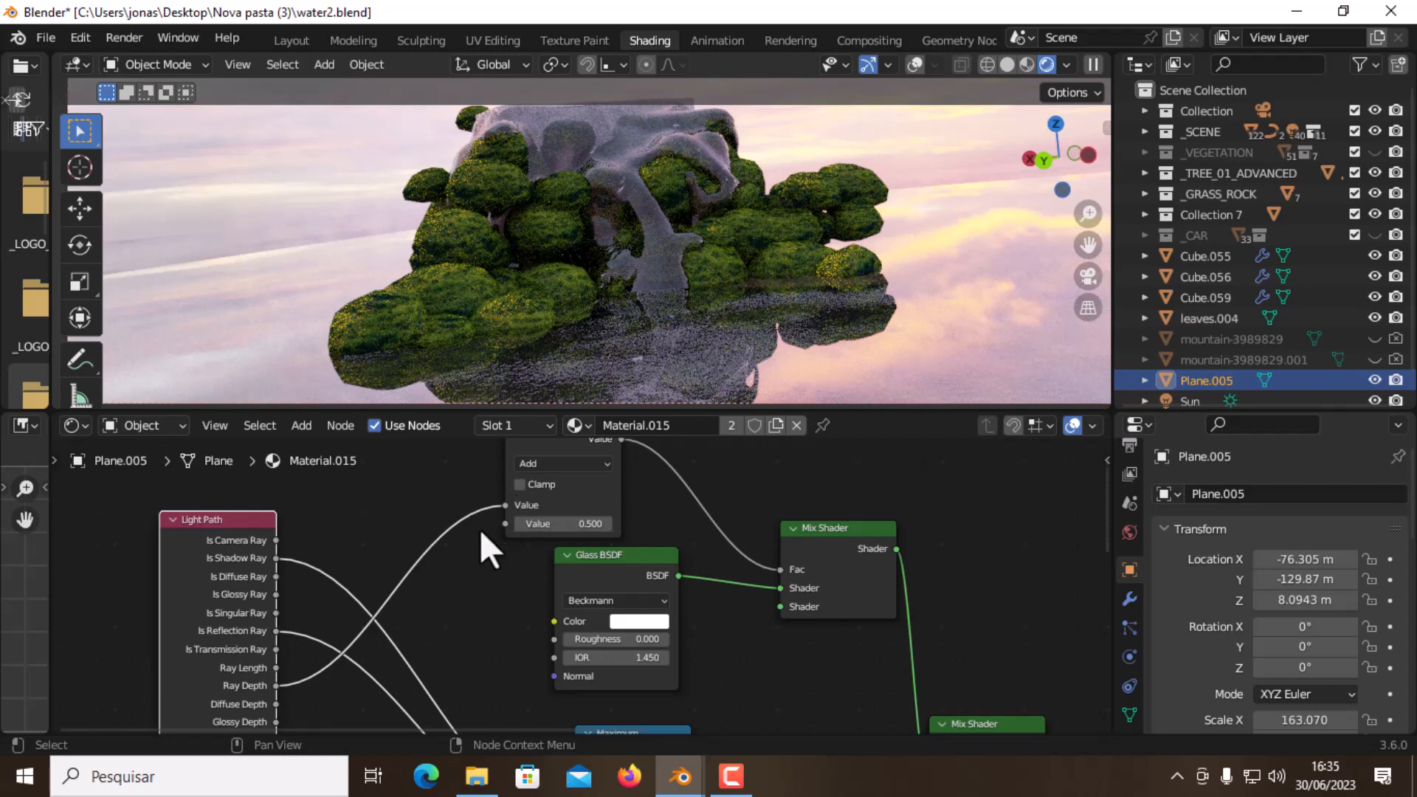
Set the Add math node's second value to 2 and change its operation to Greater Than
middle_click_drag(433, 595, 502, 531)
scroll(468, 579, "up", 2)
scroll(211, 617, "up", 3)
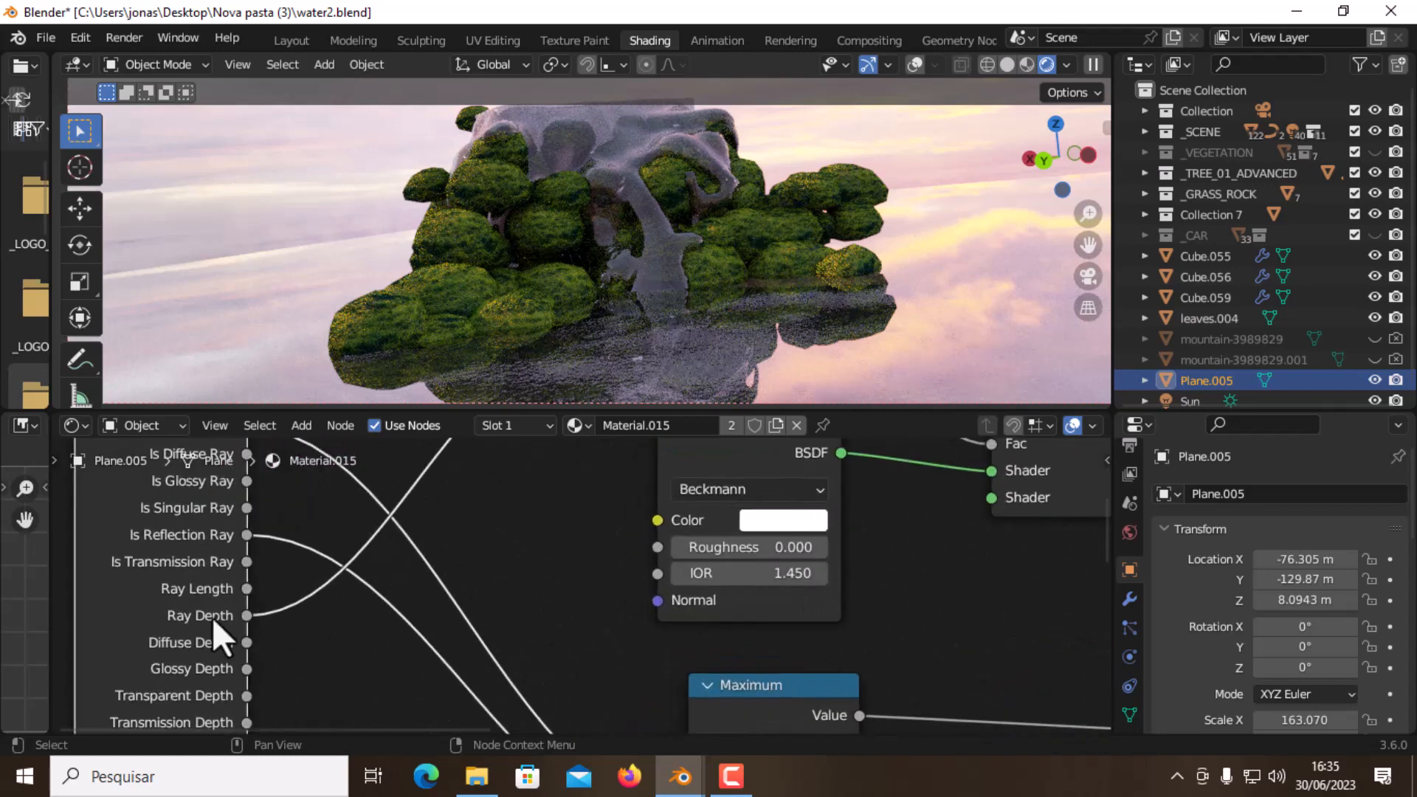
middle_click_drag(246, 615, 398, 602)
left_click(500, 590)
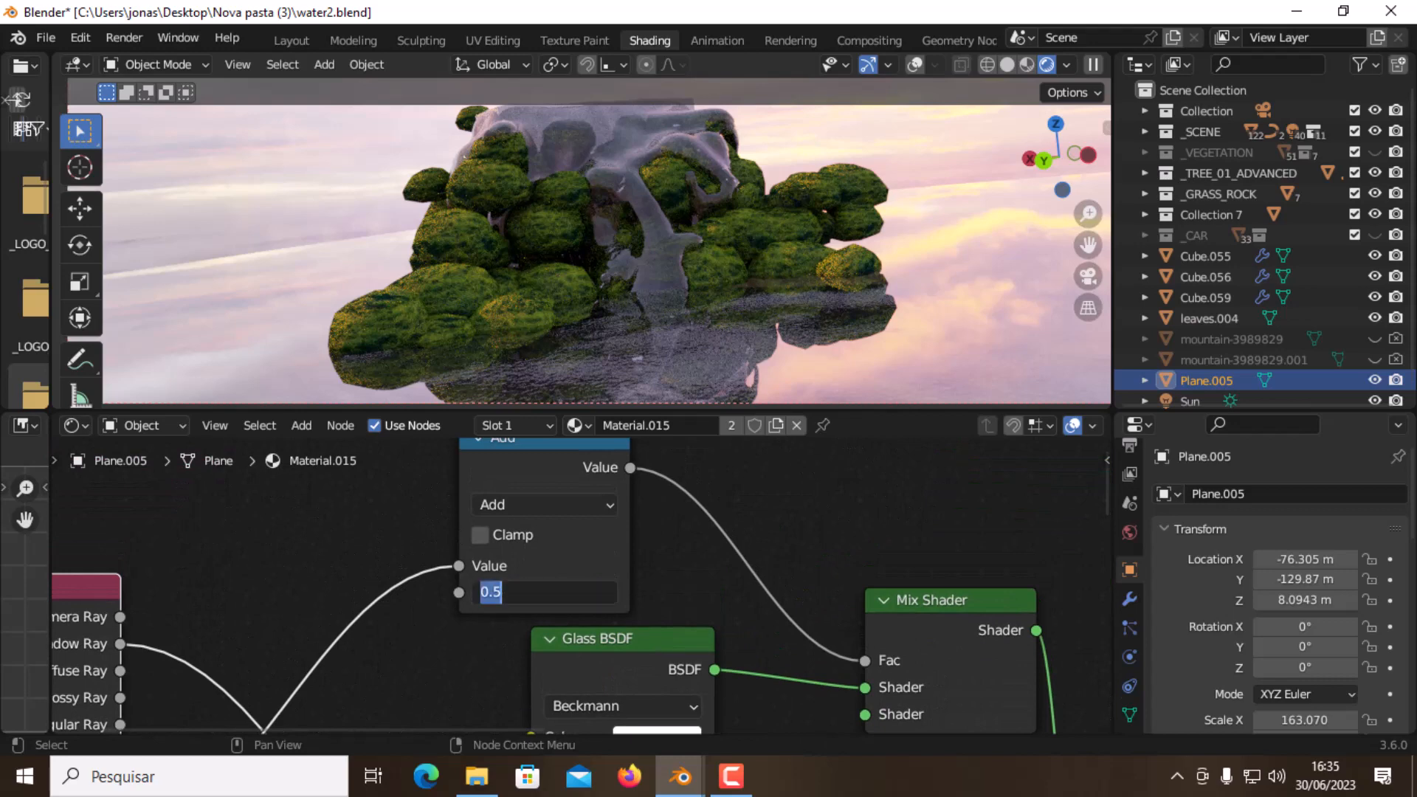
type("2")
key("Return")
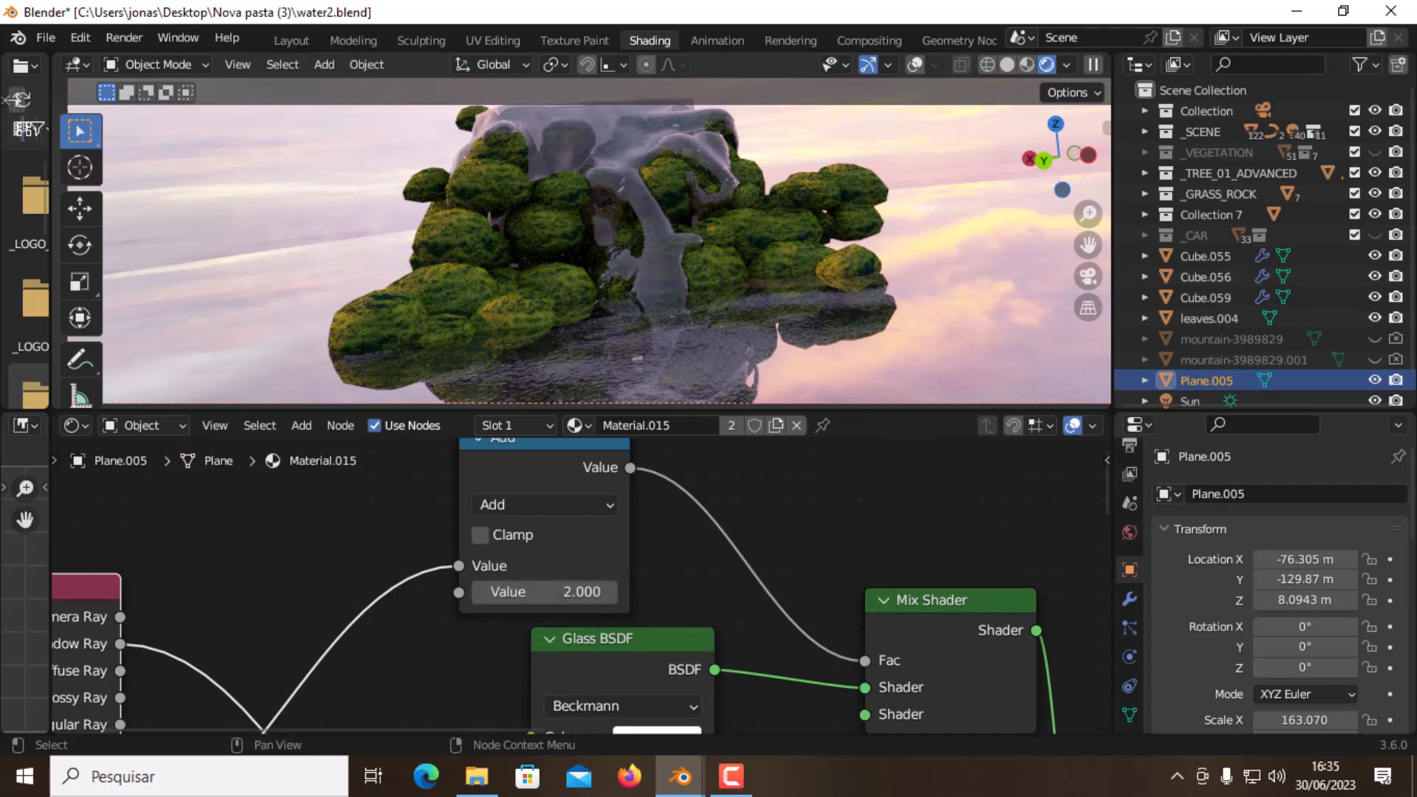
middle_click_drag(733, 490, 734, 520)
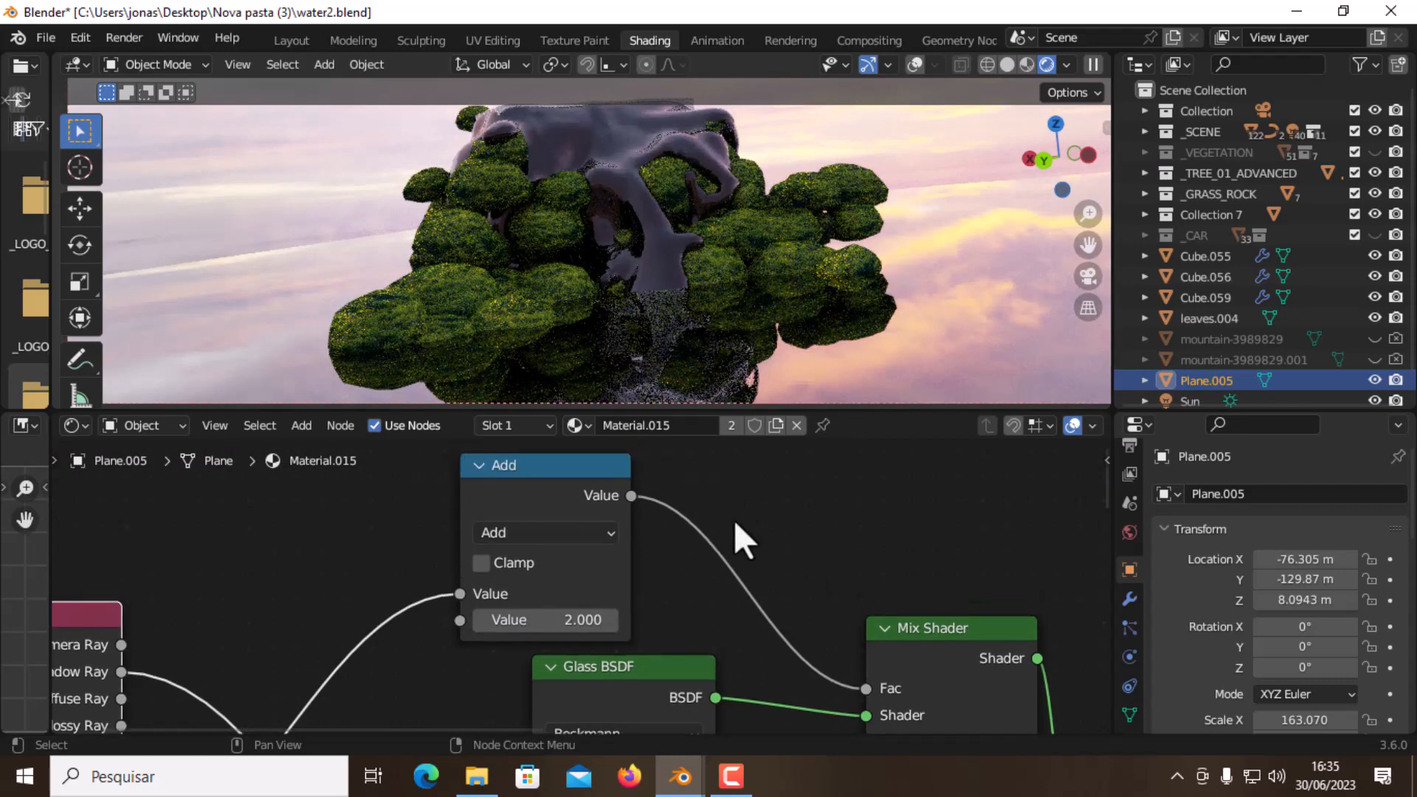
left_click(599, 533)
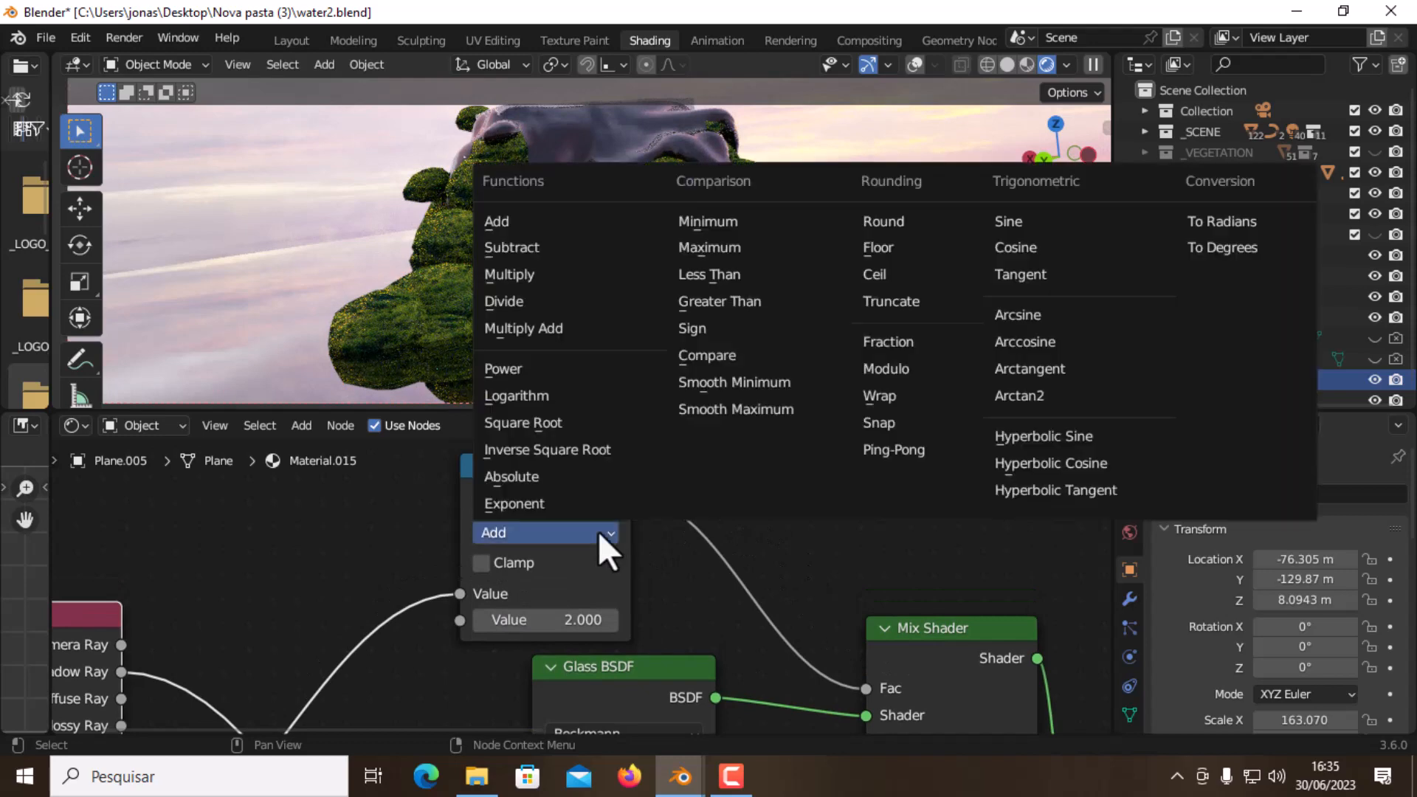
left_click(764, 300)
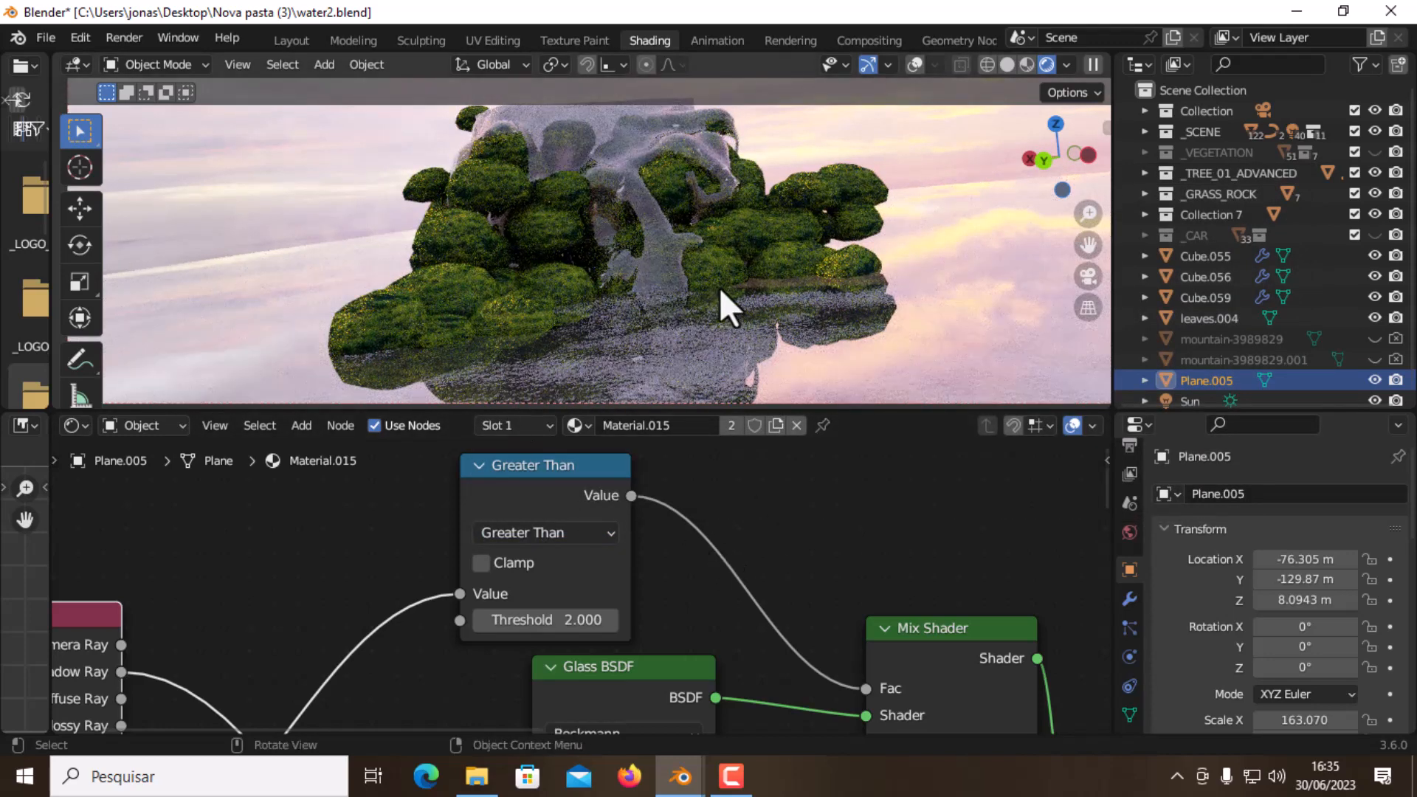
Move the Light Path node farther from the other nodes and add an RGB node below it
scroll(657, 579, "down", 5)
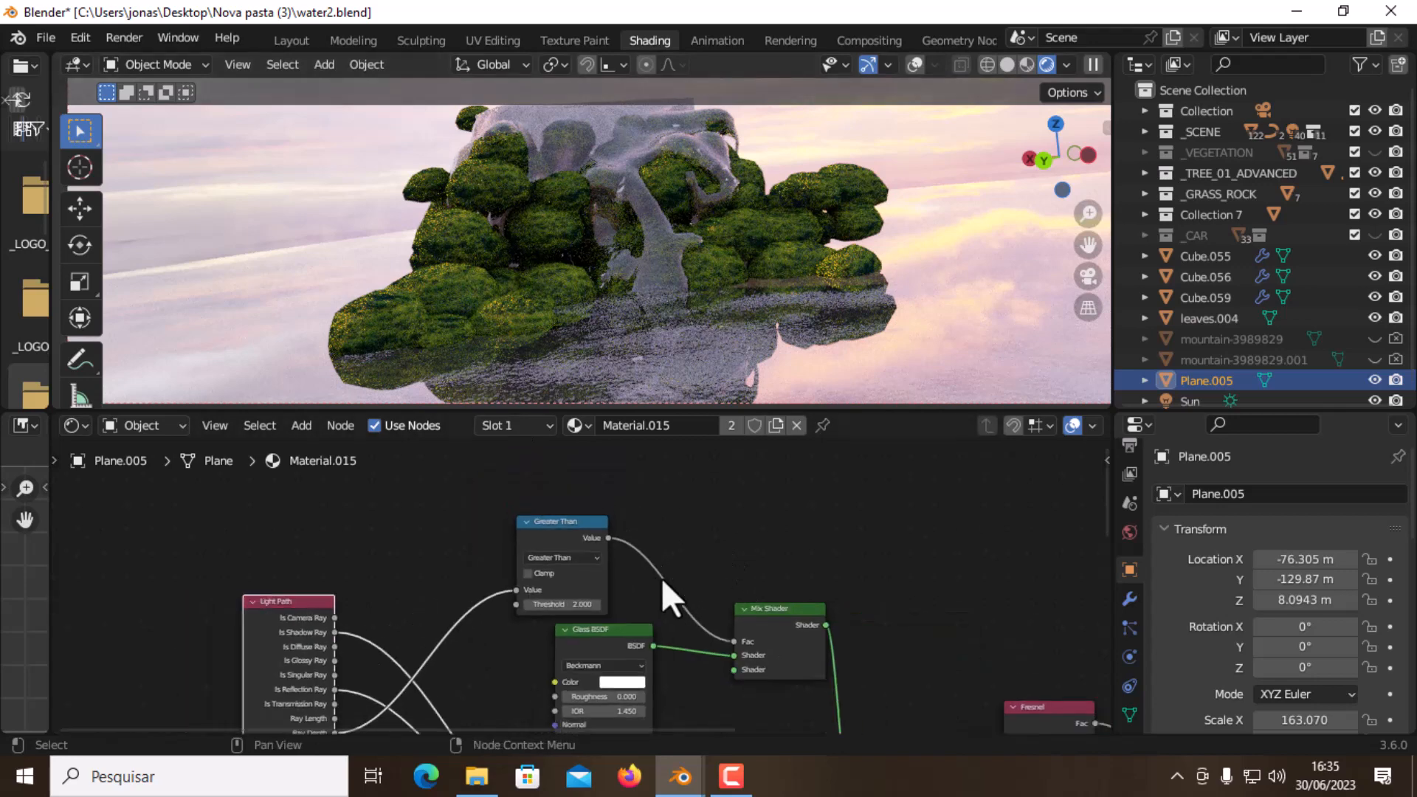
middle_click_drag(661, 577, 655, 484)
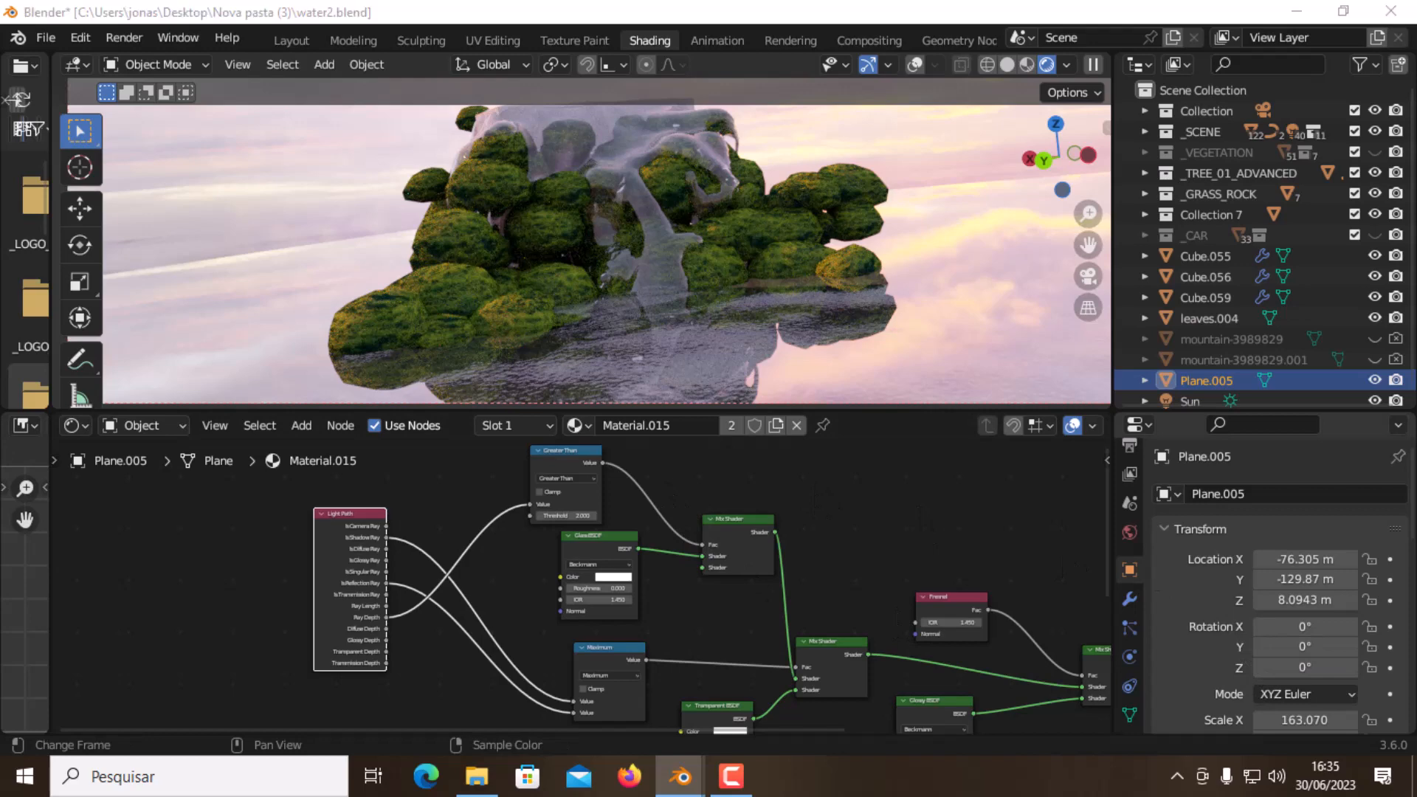
left_click_drag(330, 522, 256, 511)
key("shift+a")
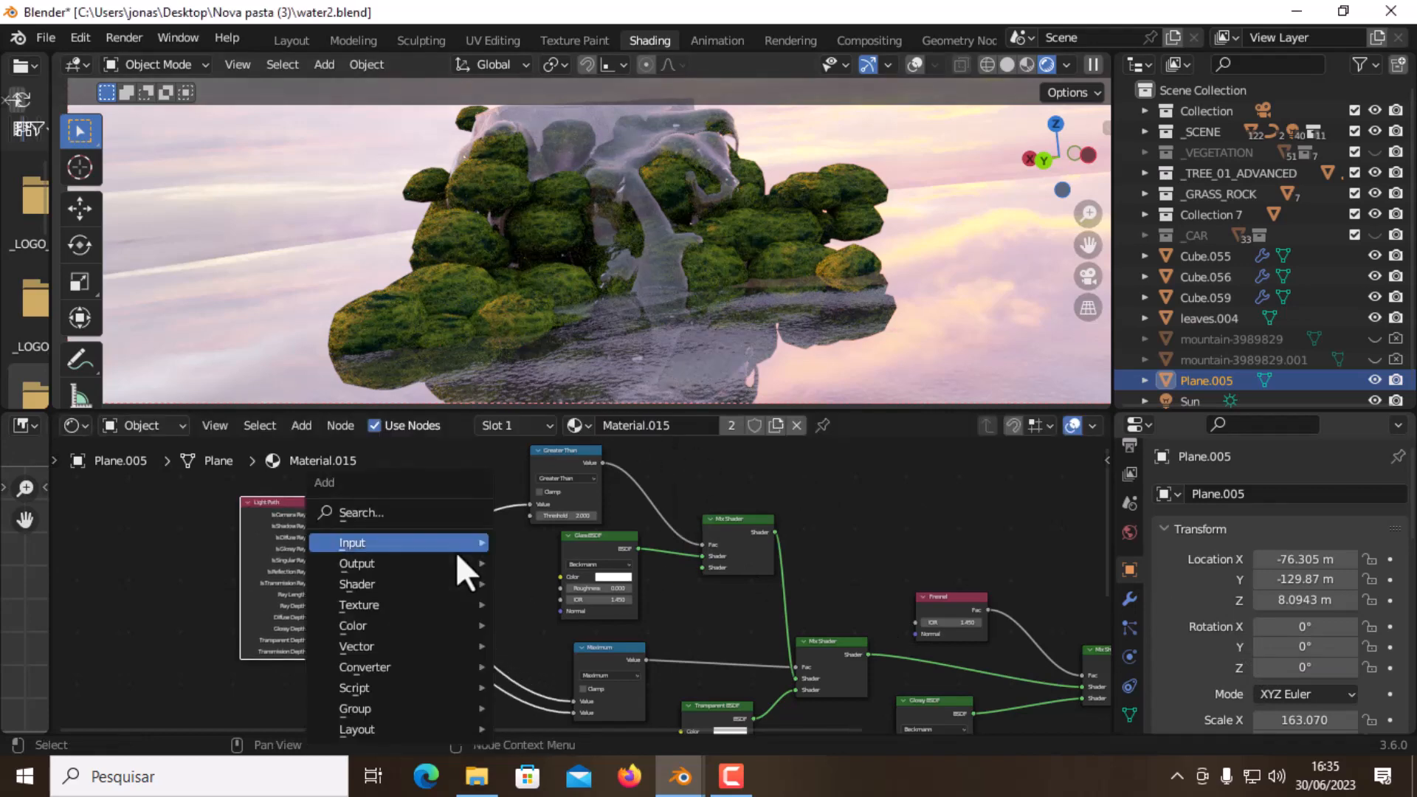
left_click(393, 507)
type("rgb")
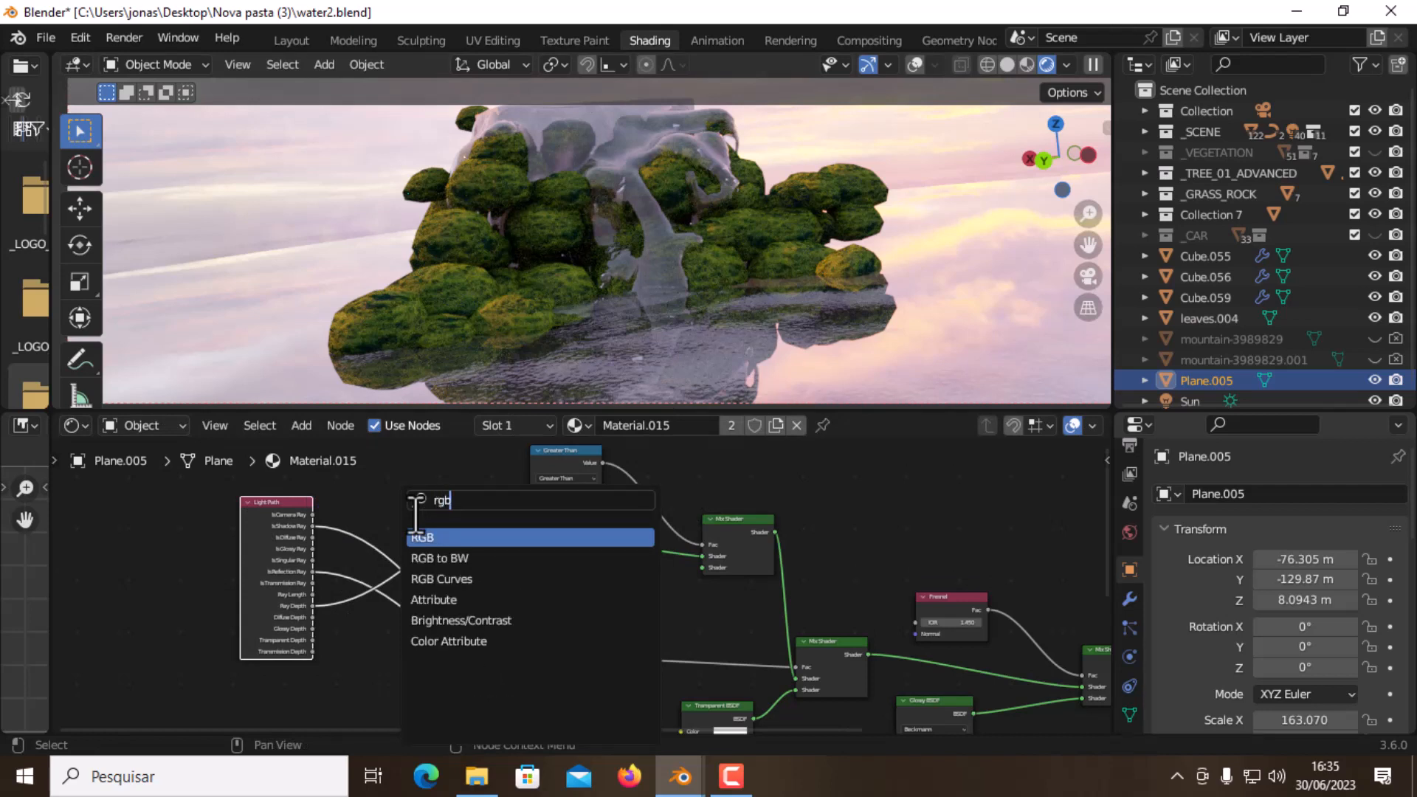
left_click(442, 537)
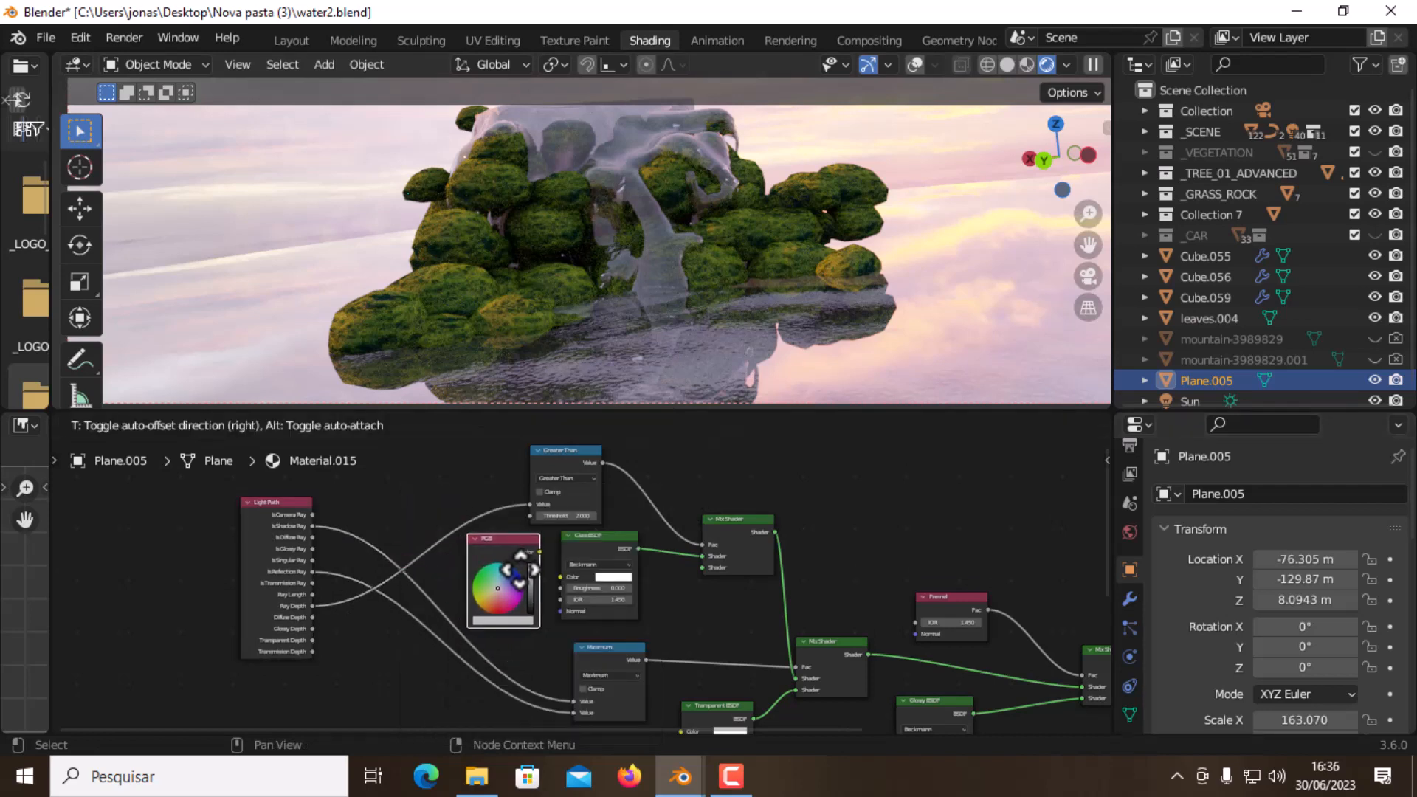
left_click(399, 675)
Connect the RGB node's Color output to the Glass BSDF's Color input
middle_click_drag(449, 617, 471, 567)
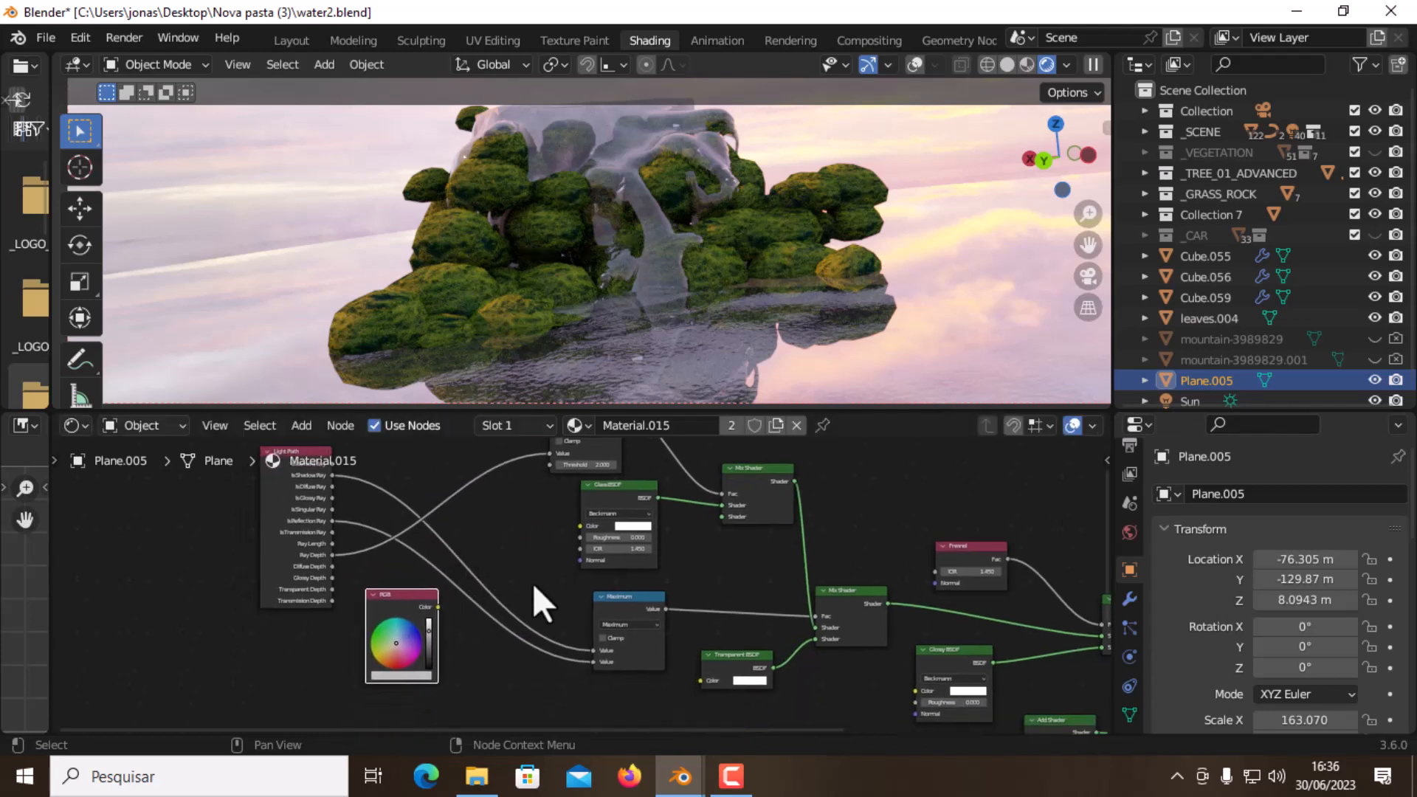
scroll(533, 583, "up", 2)
left_click_drag(384, 614, 571, 506)
middle_click_drag(550, 572, 626, 525)
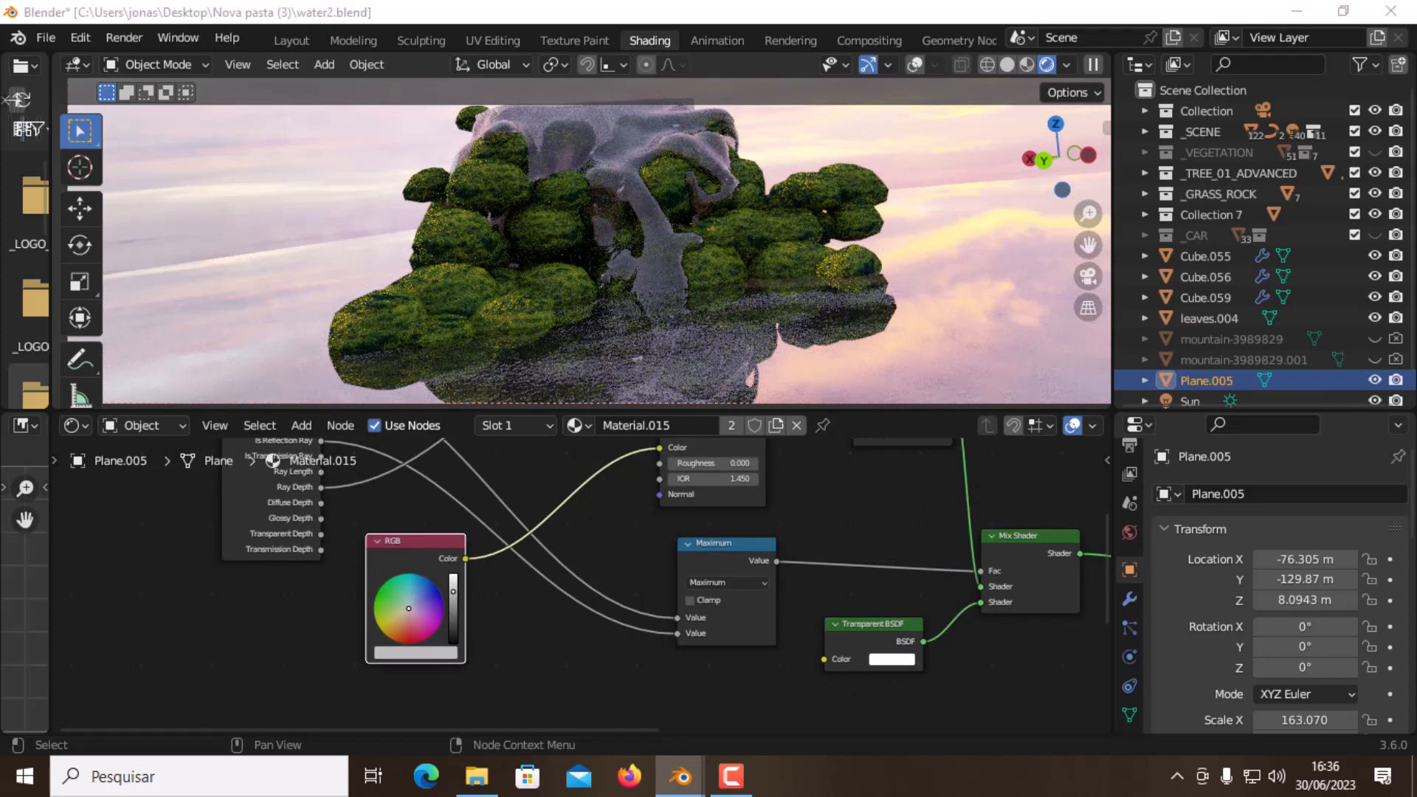
Set the RGB node's color to an HSV Value of 1 and a Saturation of 0.6
left_click(441, 653)
left_click_drag(428, 615, 472, 616)
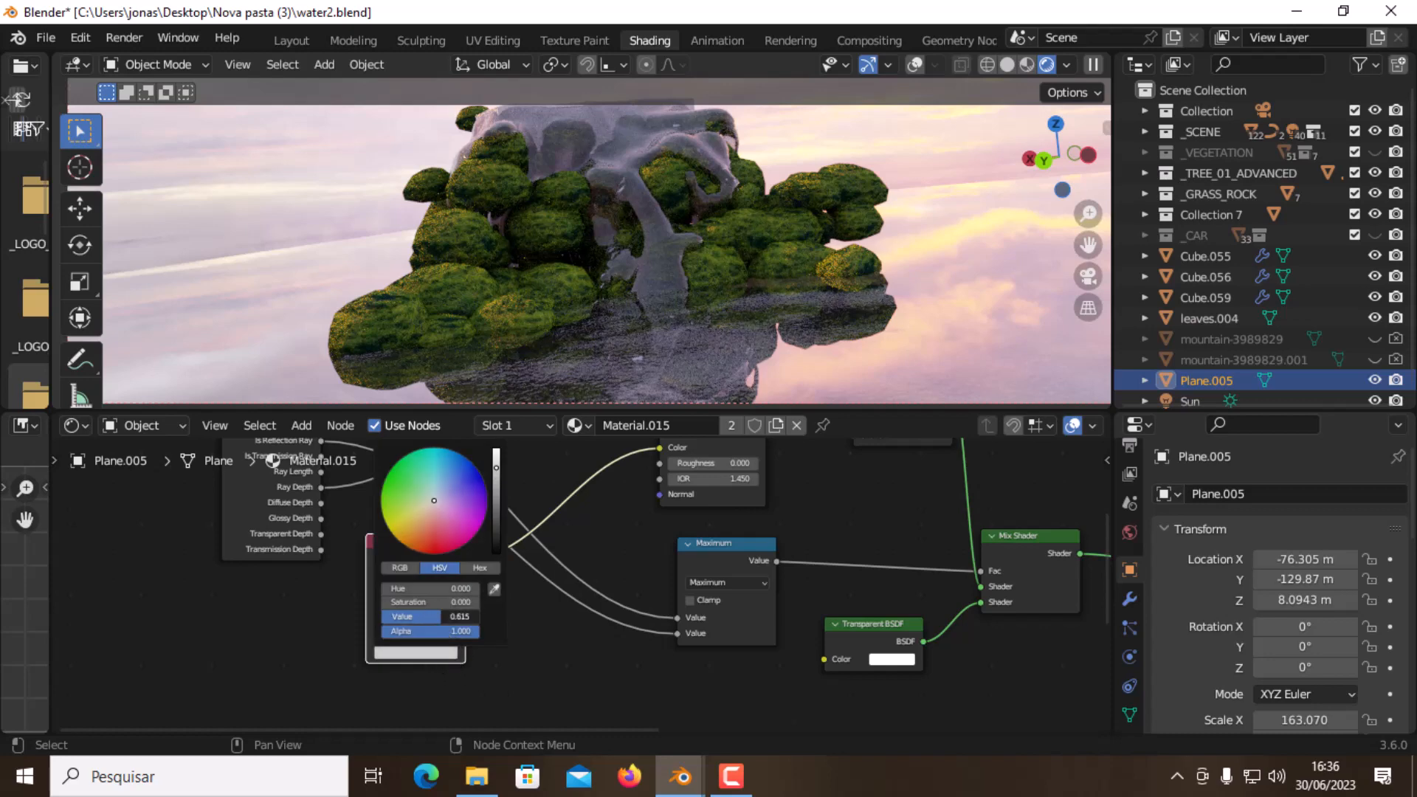
left_click(448, 604)
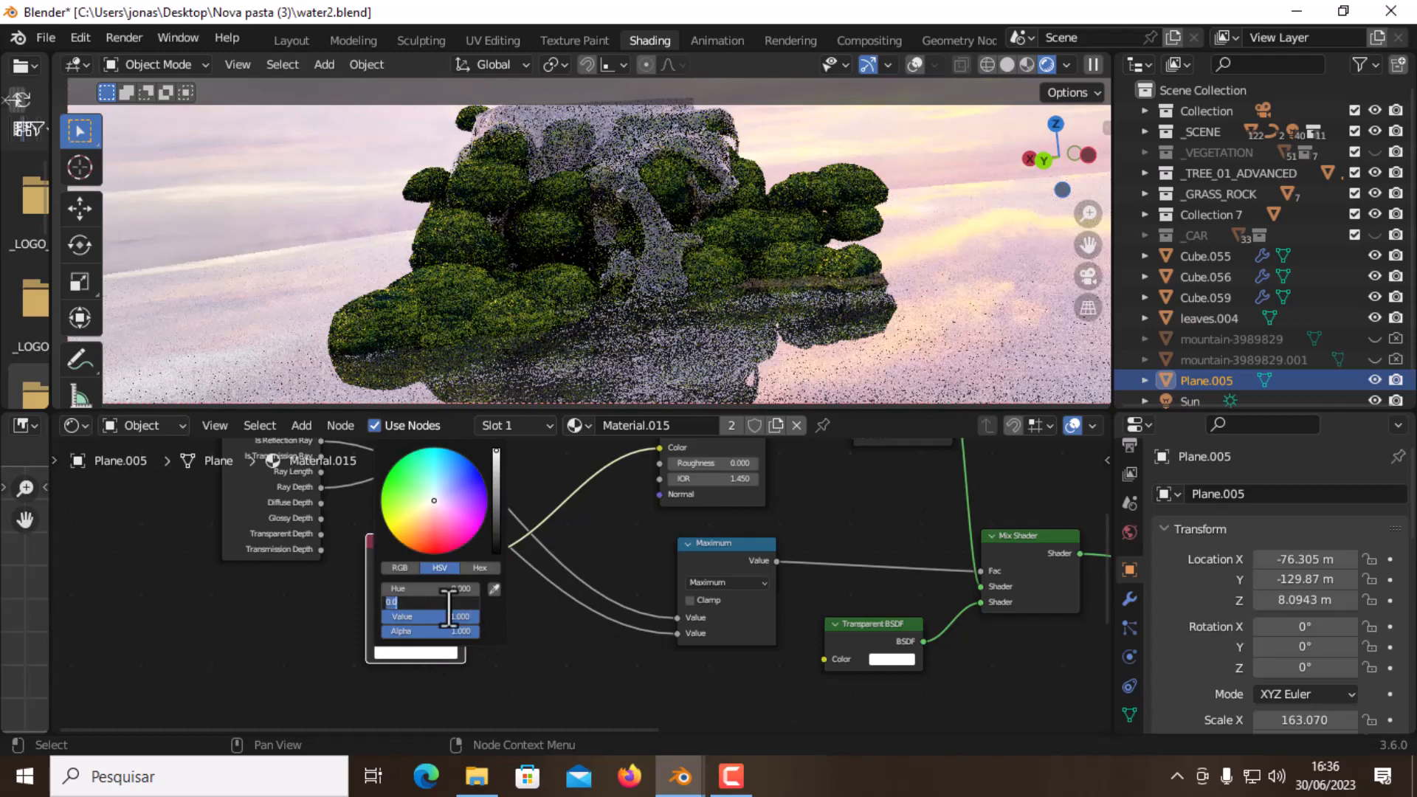
type("0.6")
key("Return")
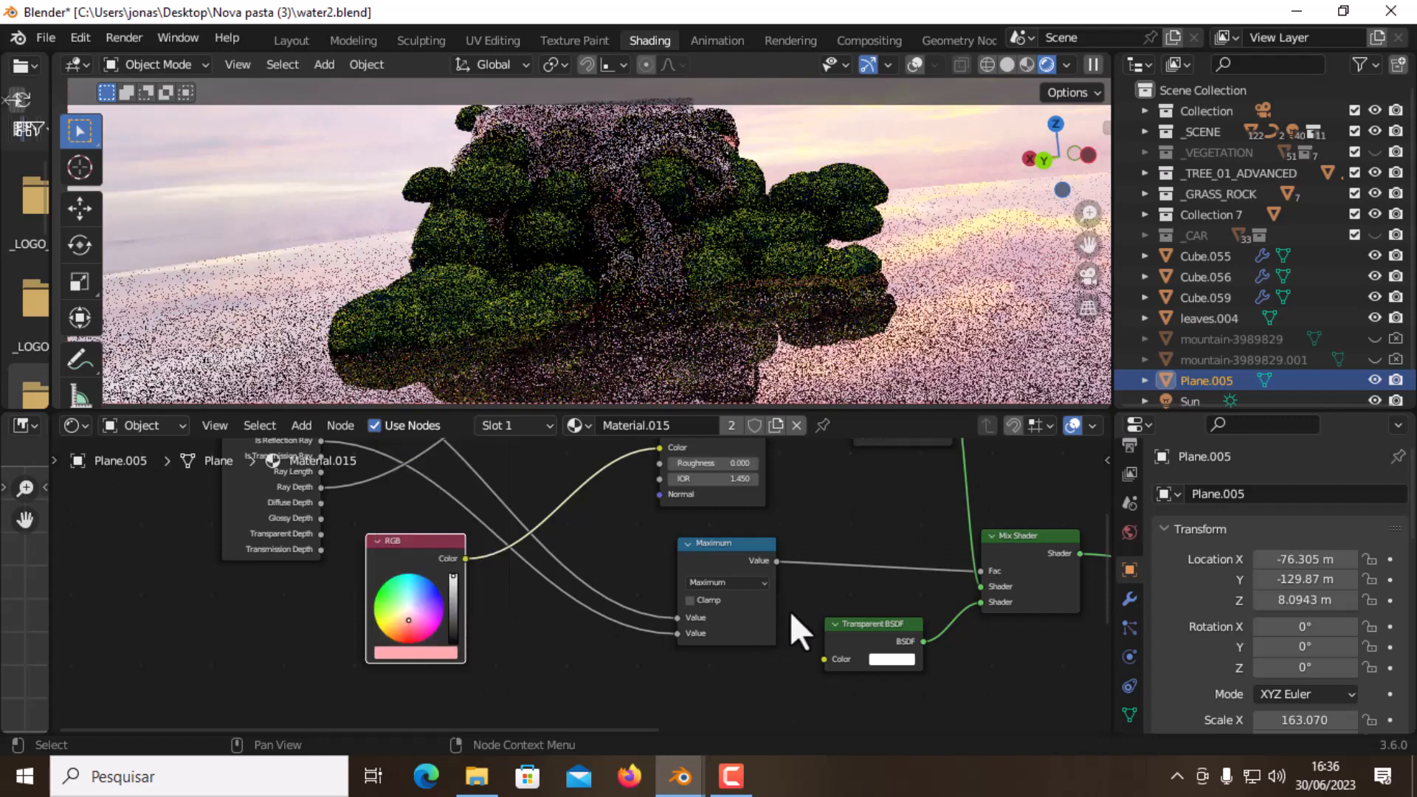
Set the RGB node's color to an HSV Saturation of 0.678 and a Hue of 0.625
scroll(458, 632, "up", 2)
middle_click_drag(458, 633, 563, 563)
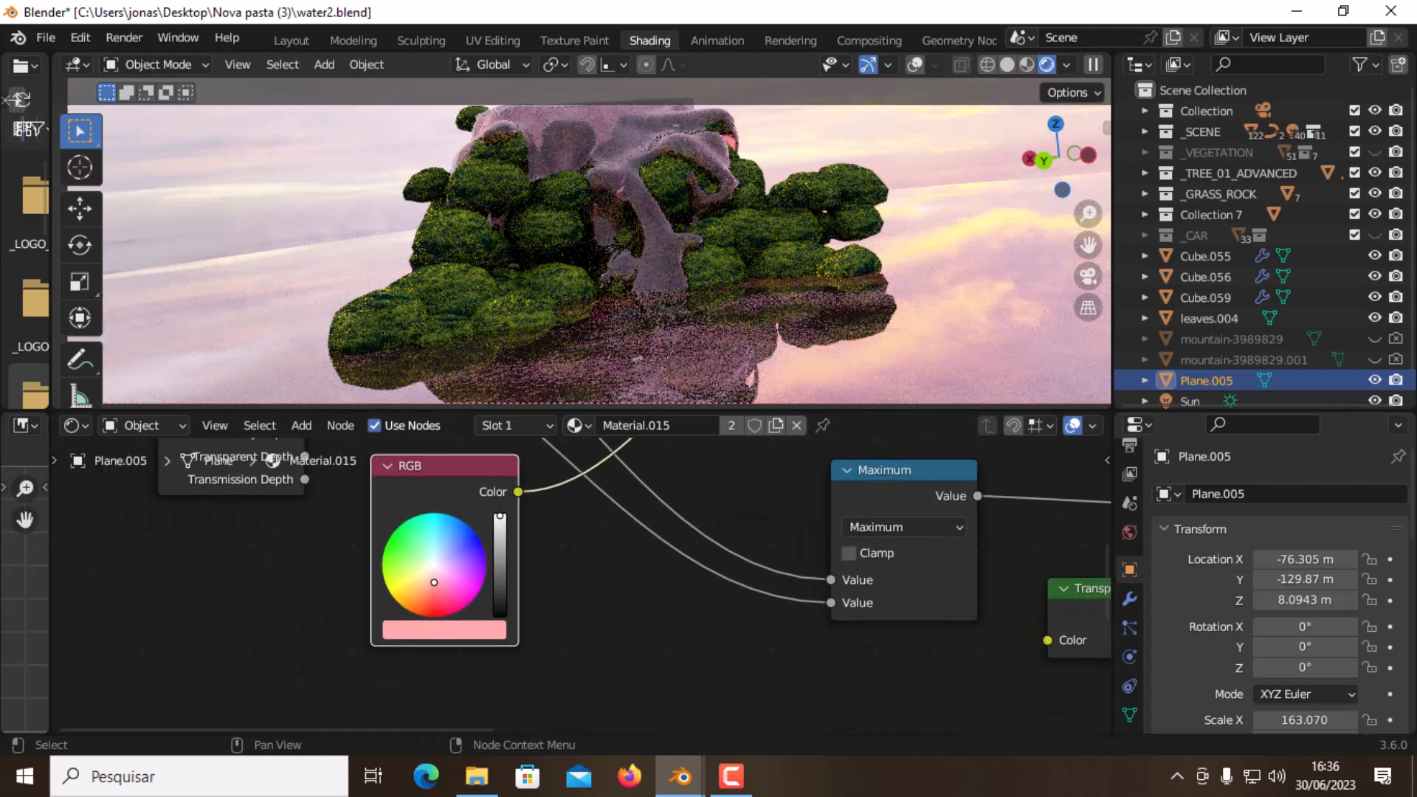
left_click(466, 628)
double_click(487, 556)
type("0.678")
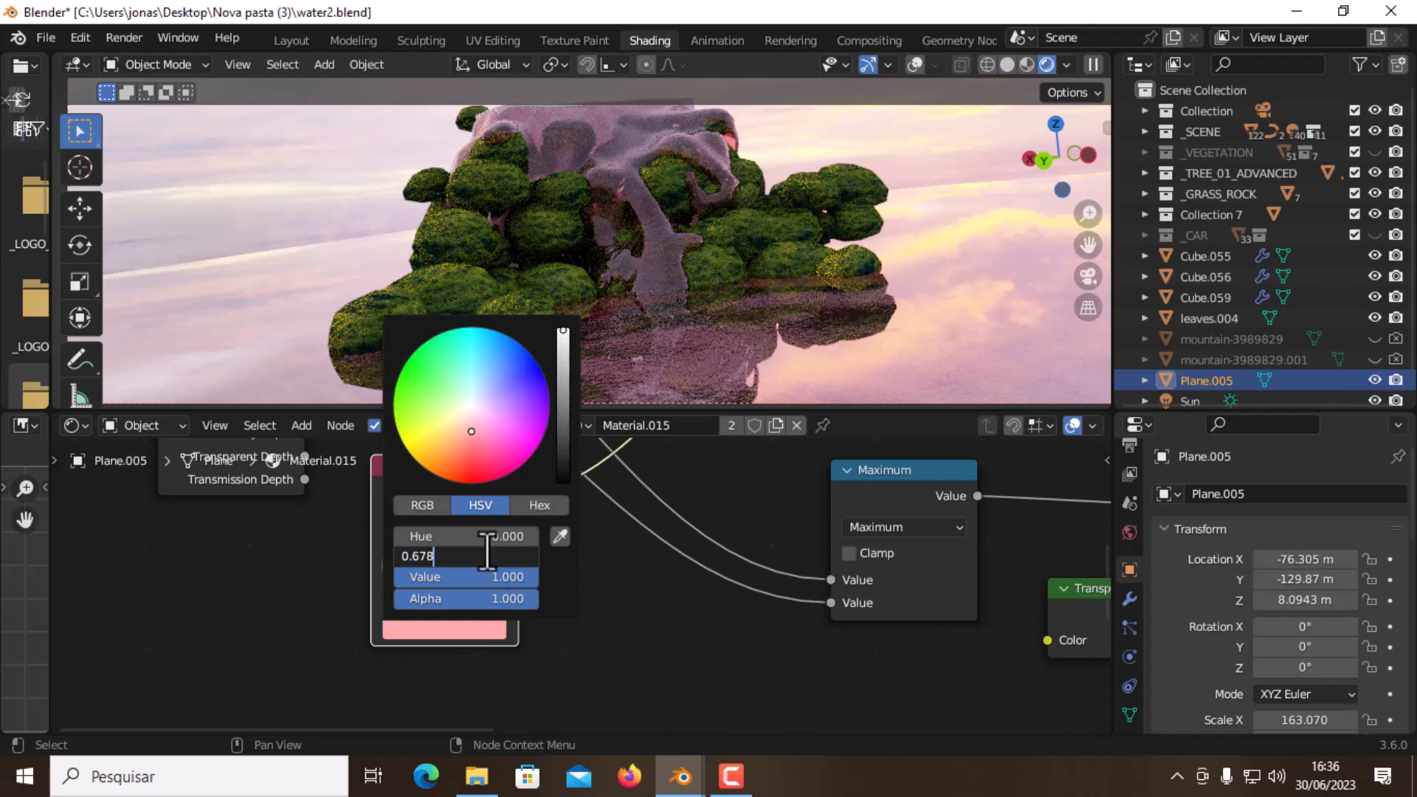
key("Return")
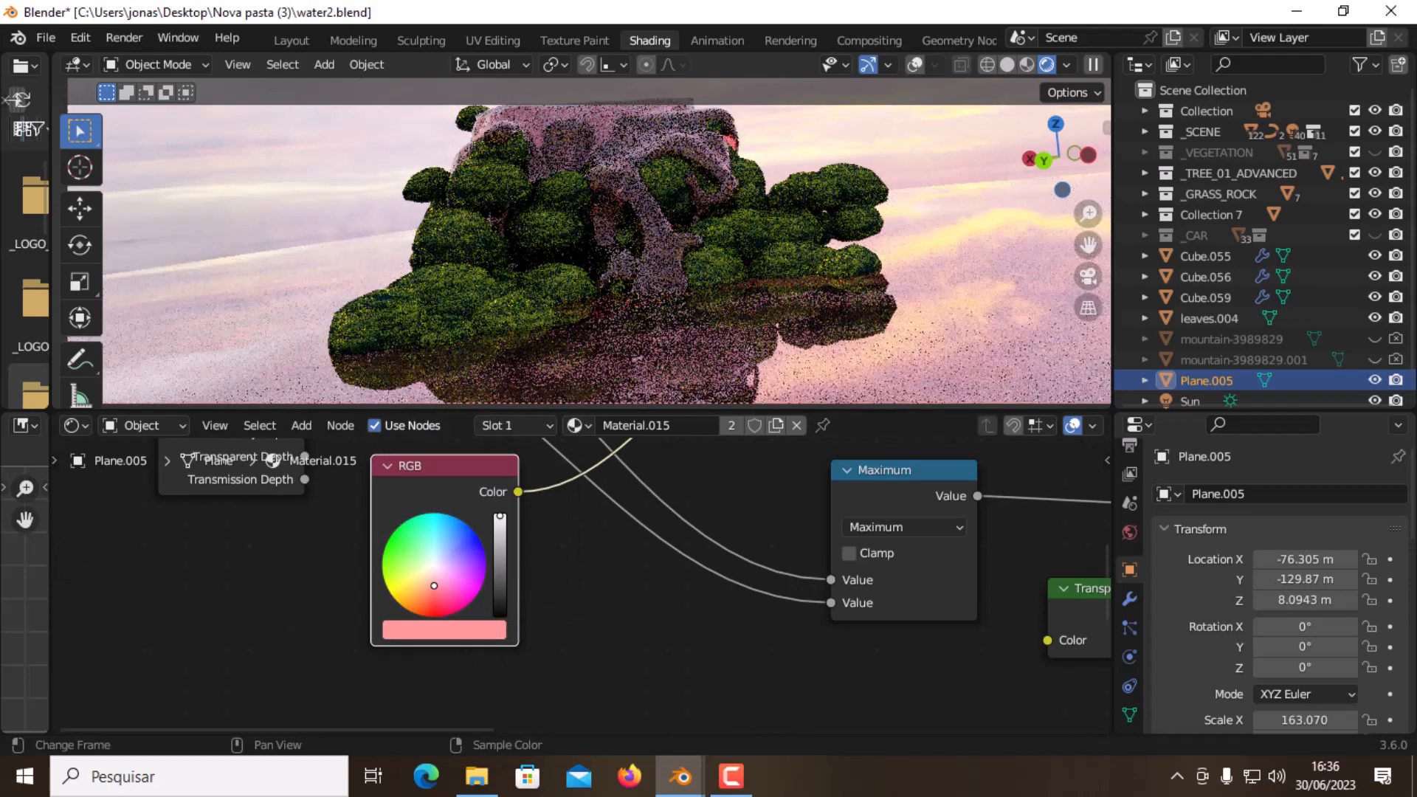
left_click(475, 626)
double_click(457, 535)
type("0.625")
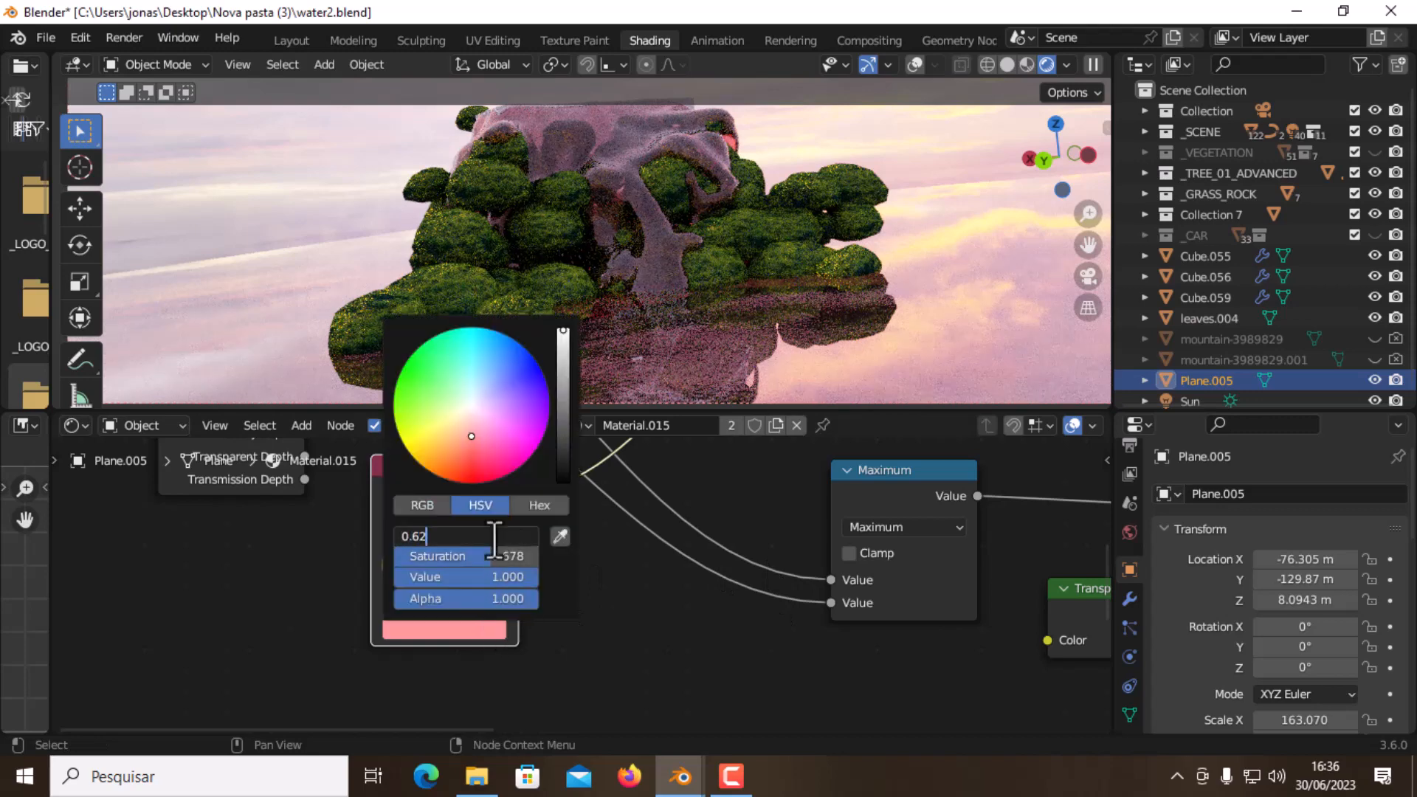
key("Return")
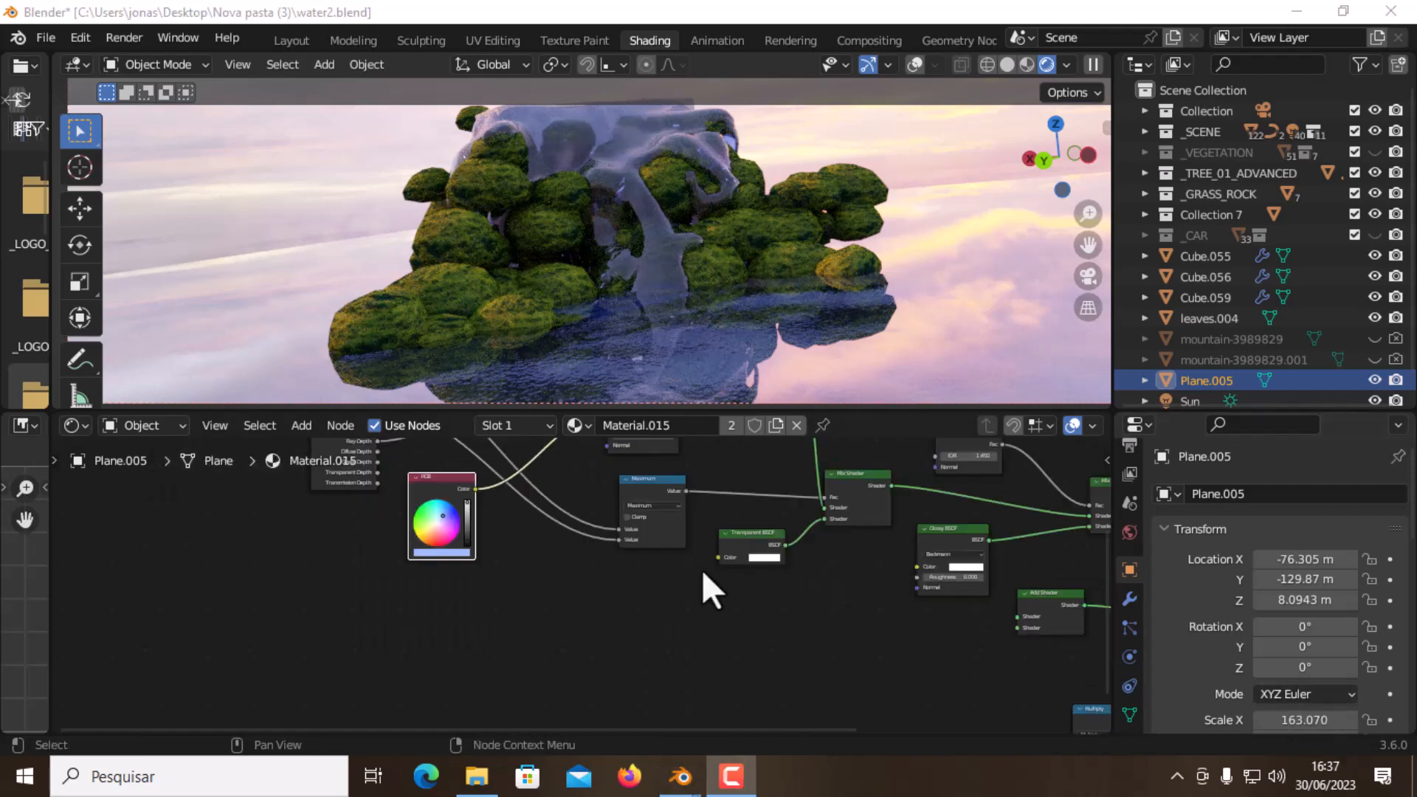
Add a Value node below the RGB node and set its value to 1.2
middle_click_drag(533, 516, 552, 520)
scroll(552, 520, "up", 1)
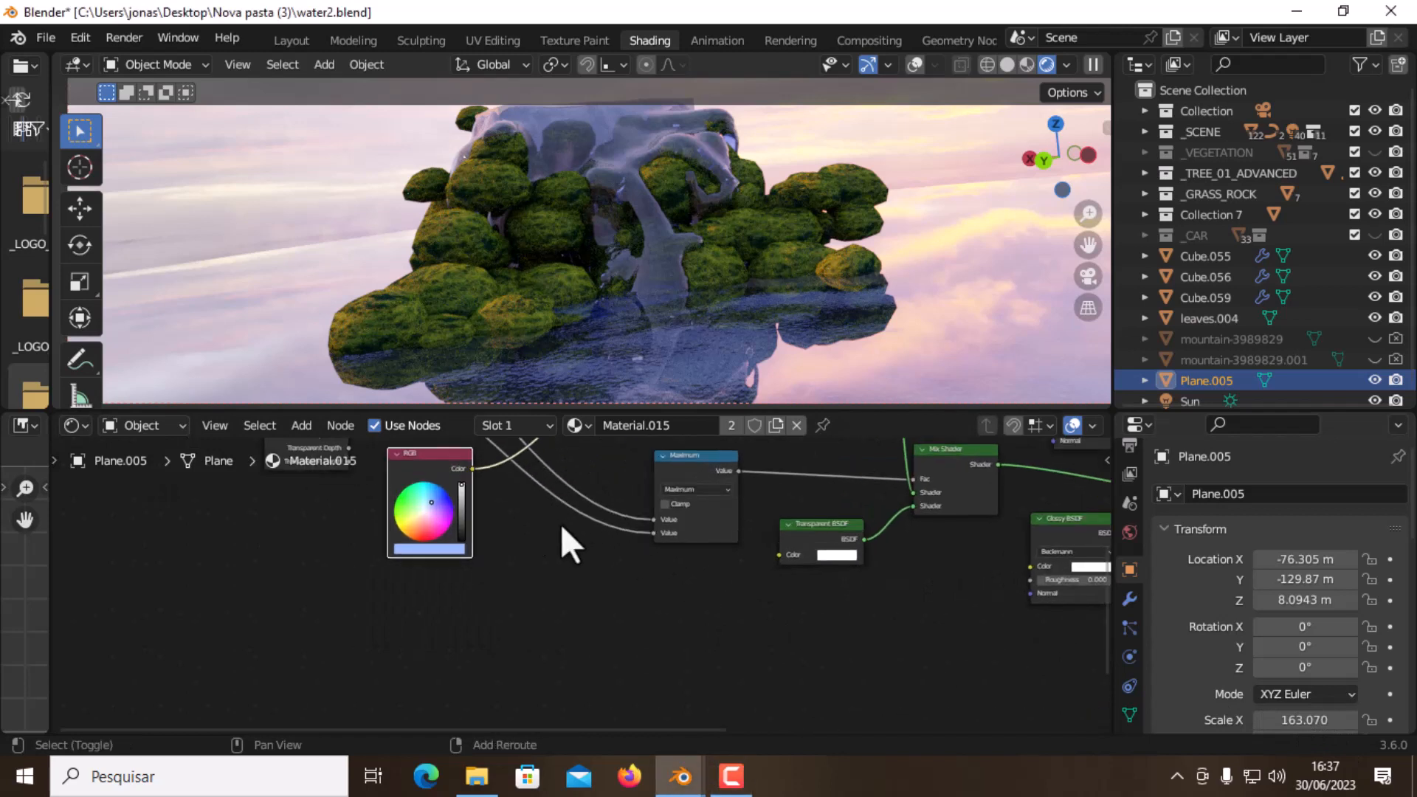
key("shift+a")
left_click(538, 512)
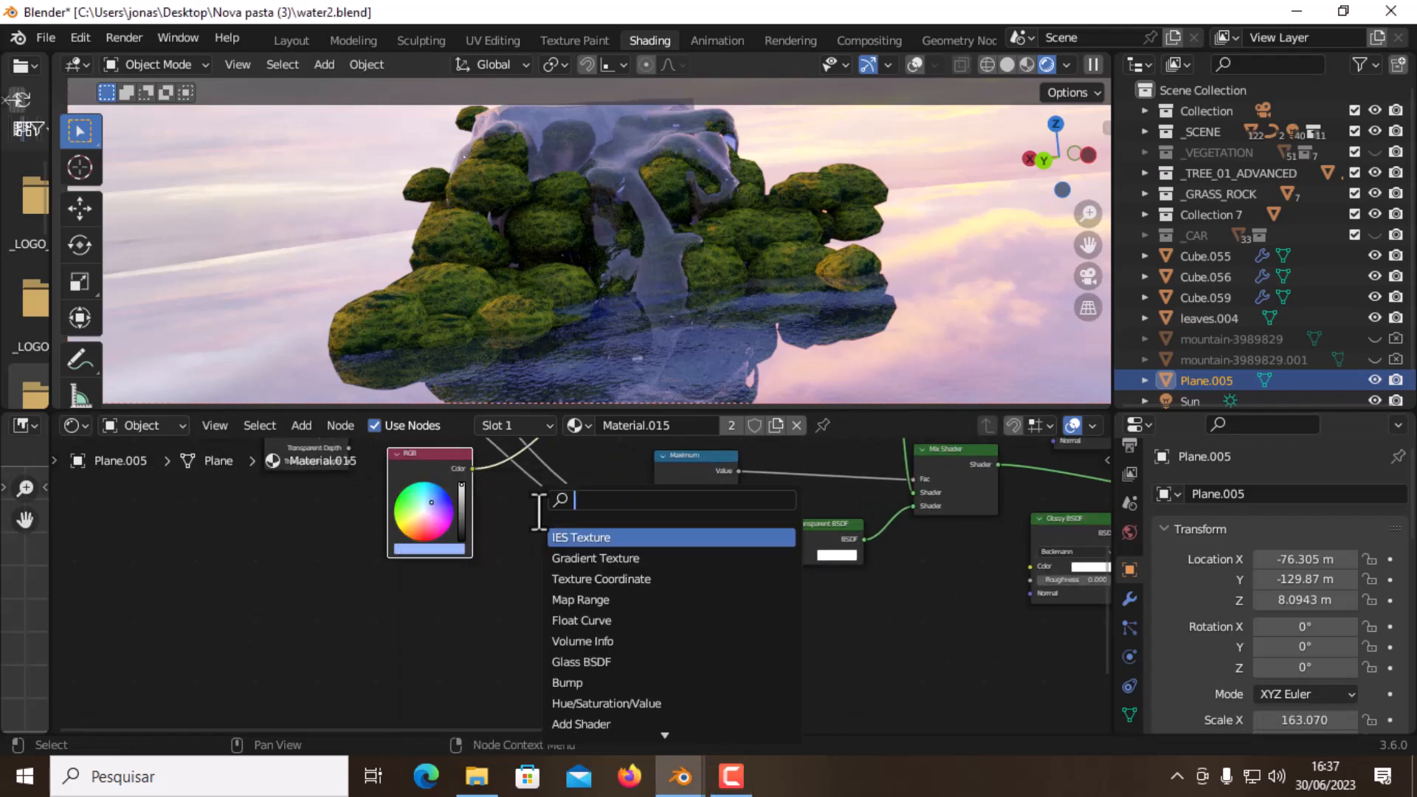
type("value")
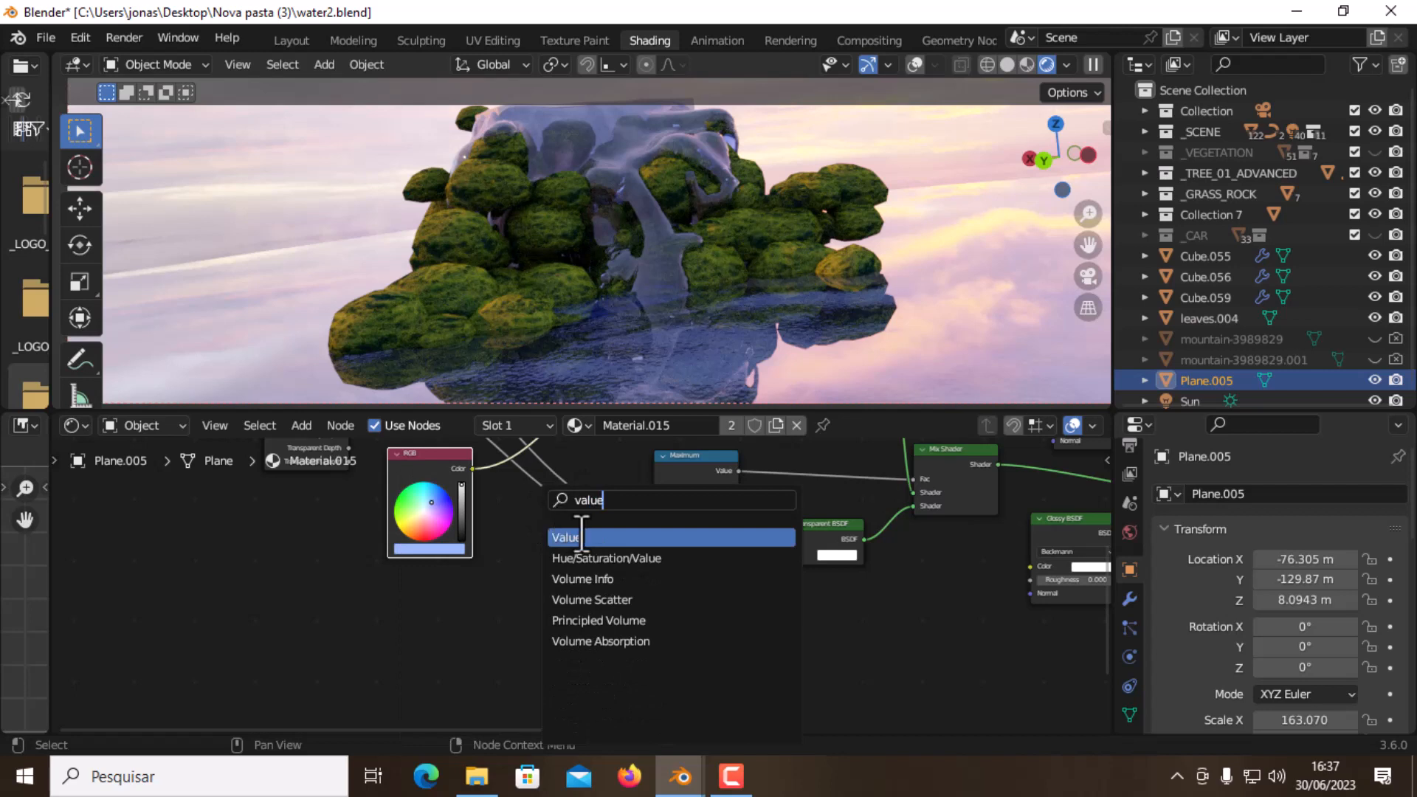
left_click(582, 537)
left_click(485, 614)
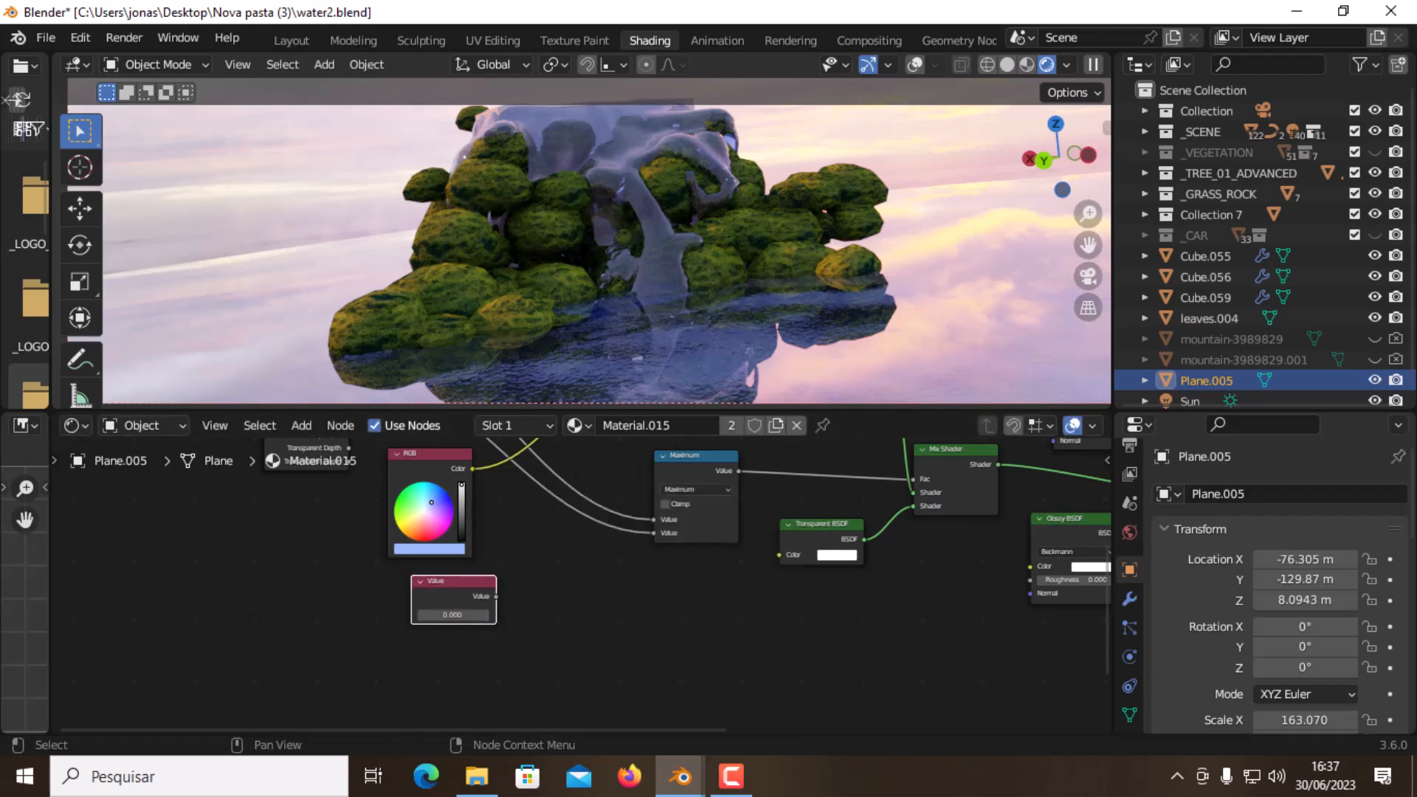
left_click(453, 615)
type("1.2")
key("Return")
Connect the Value node's output to the Glass BSDF's IOR input
scroll(659, 642, "up", 1)
middle_click_drag(618, 554, 622, 673)
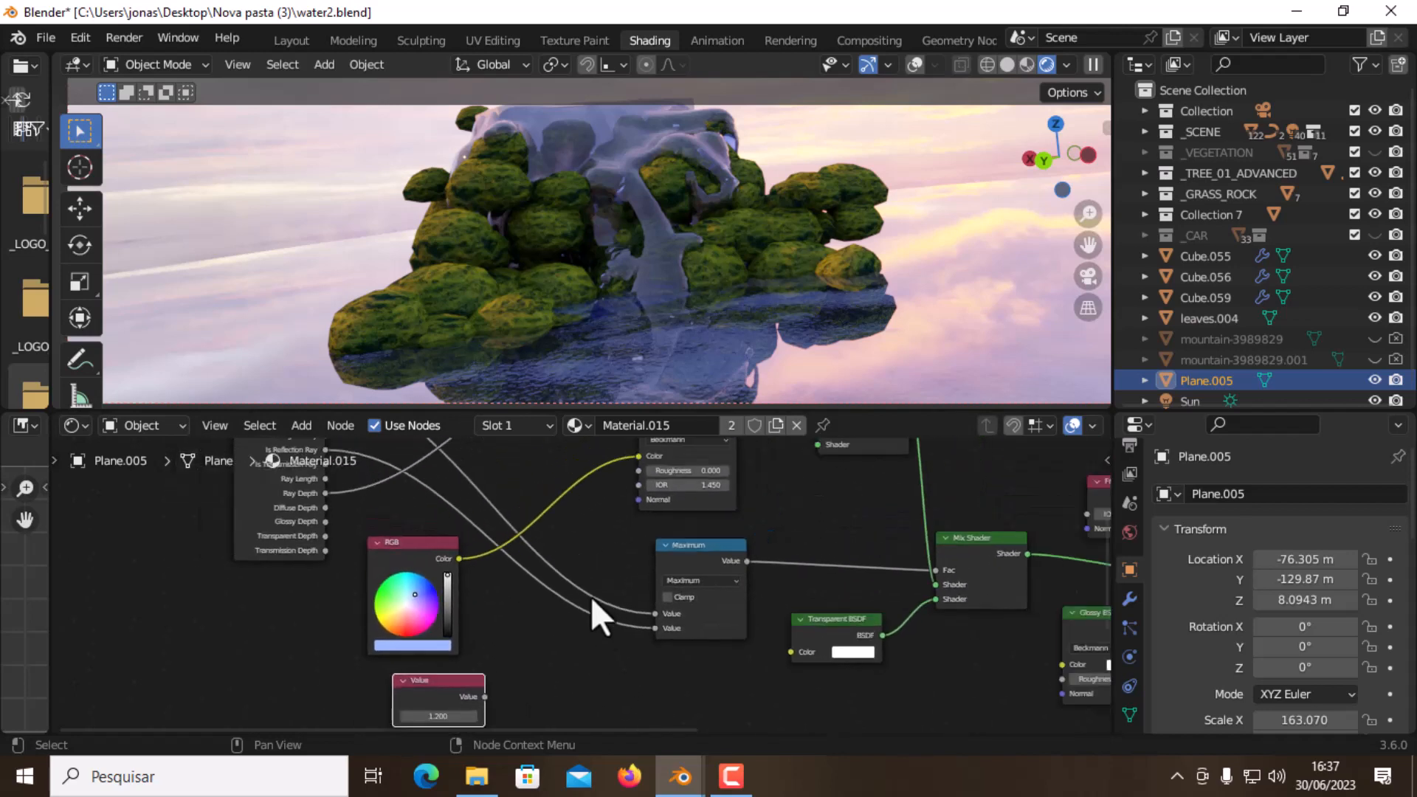
middle_click_drag(683, 499, 696, 579)
scroll(696, 579, "up", 1)
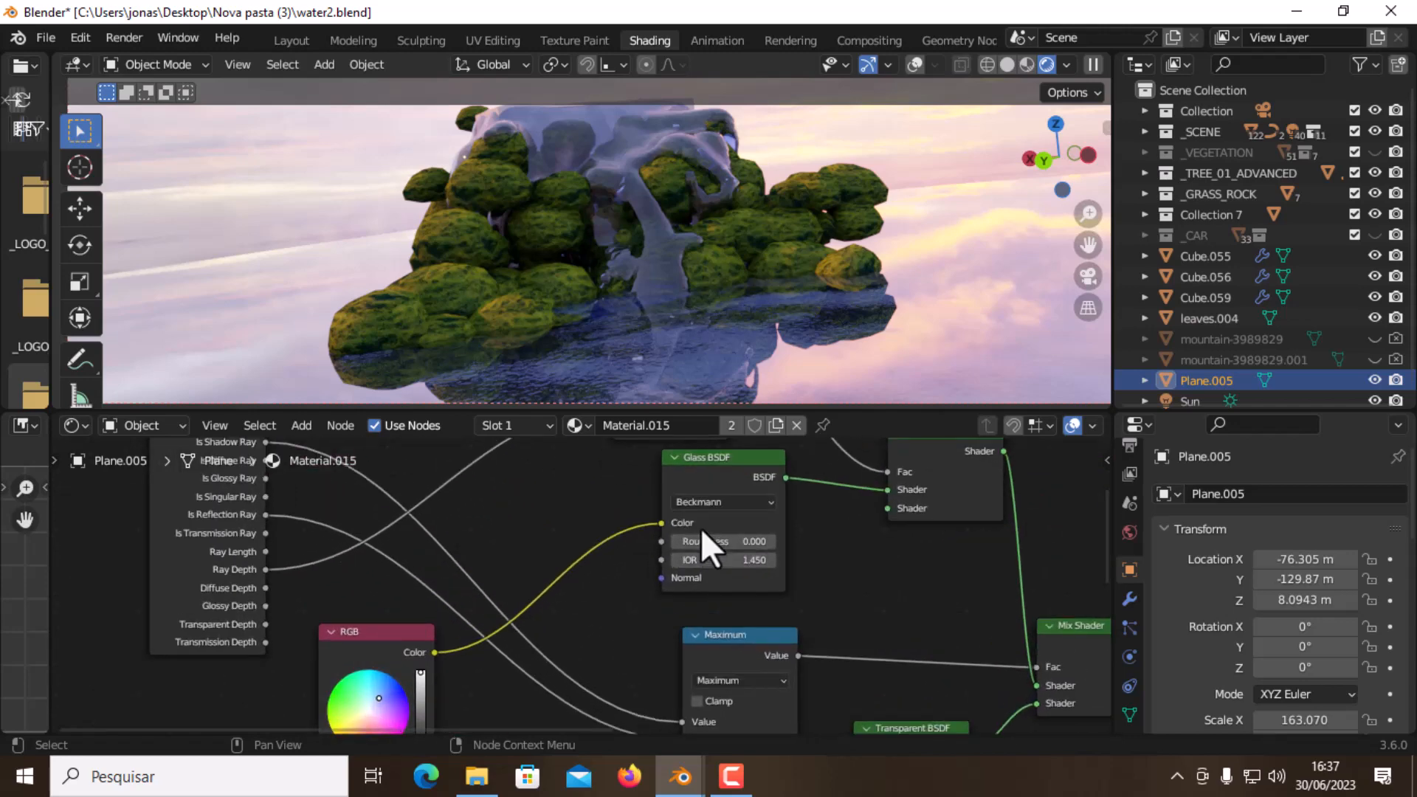
left_click_drag(702, 475, 677, 452)
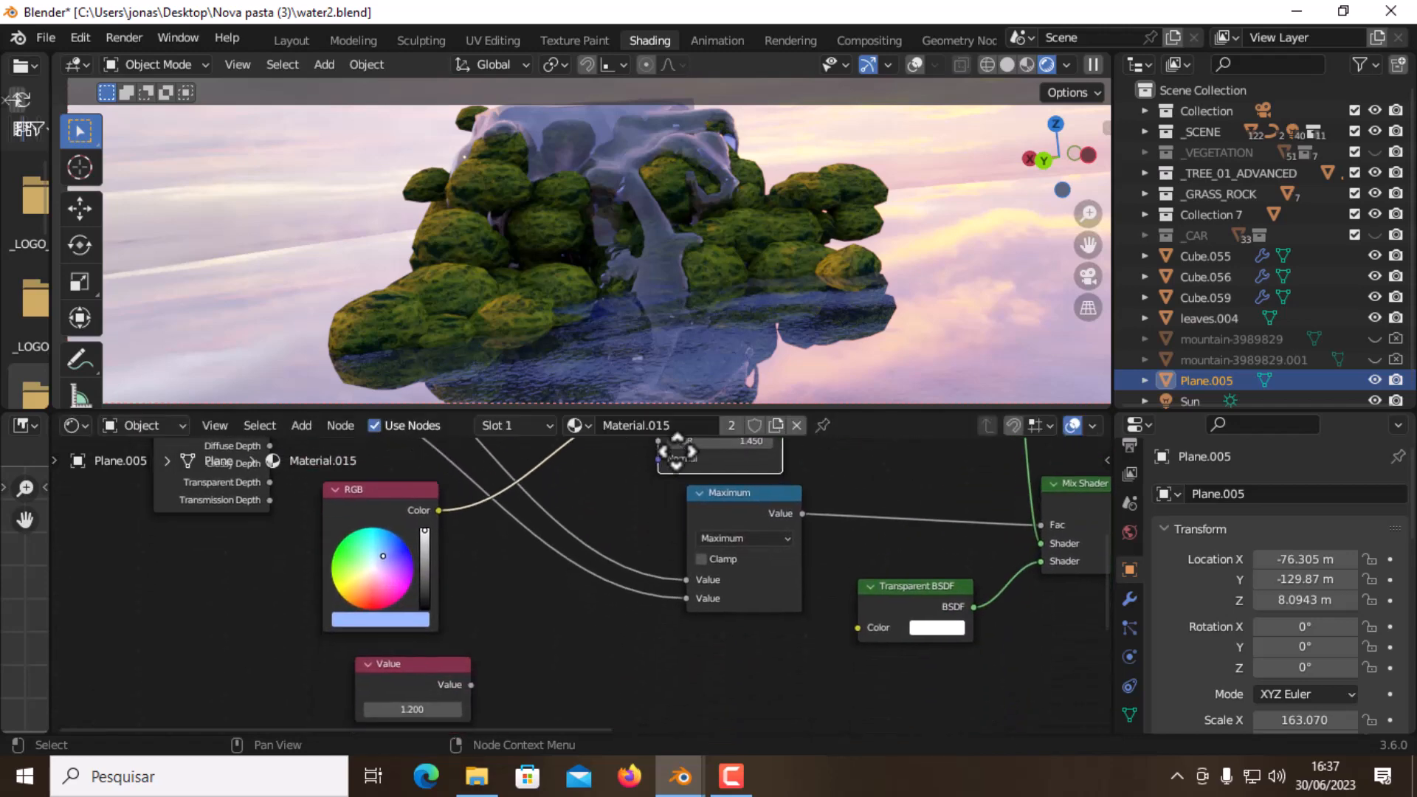
middle_click_drag(513, 639, 487, 652)
left_click_drag(447, 698, 631, 538)
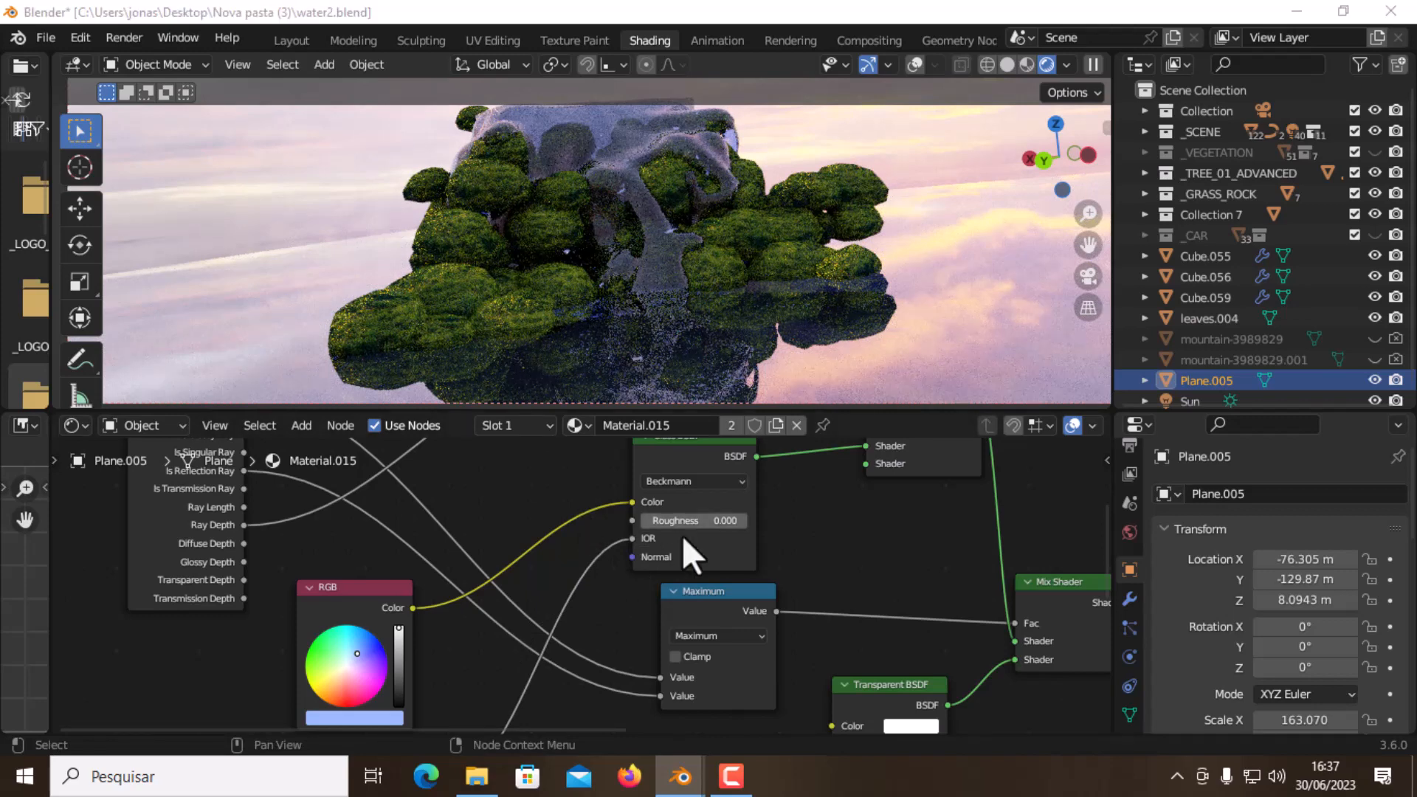
Move the Fresnel node slightly up and connect the Value node's output to its IOR input
scroll(693, 527, "down", 4)
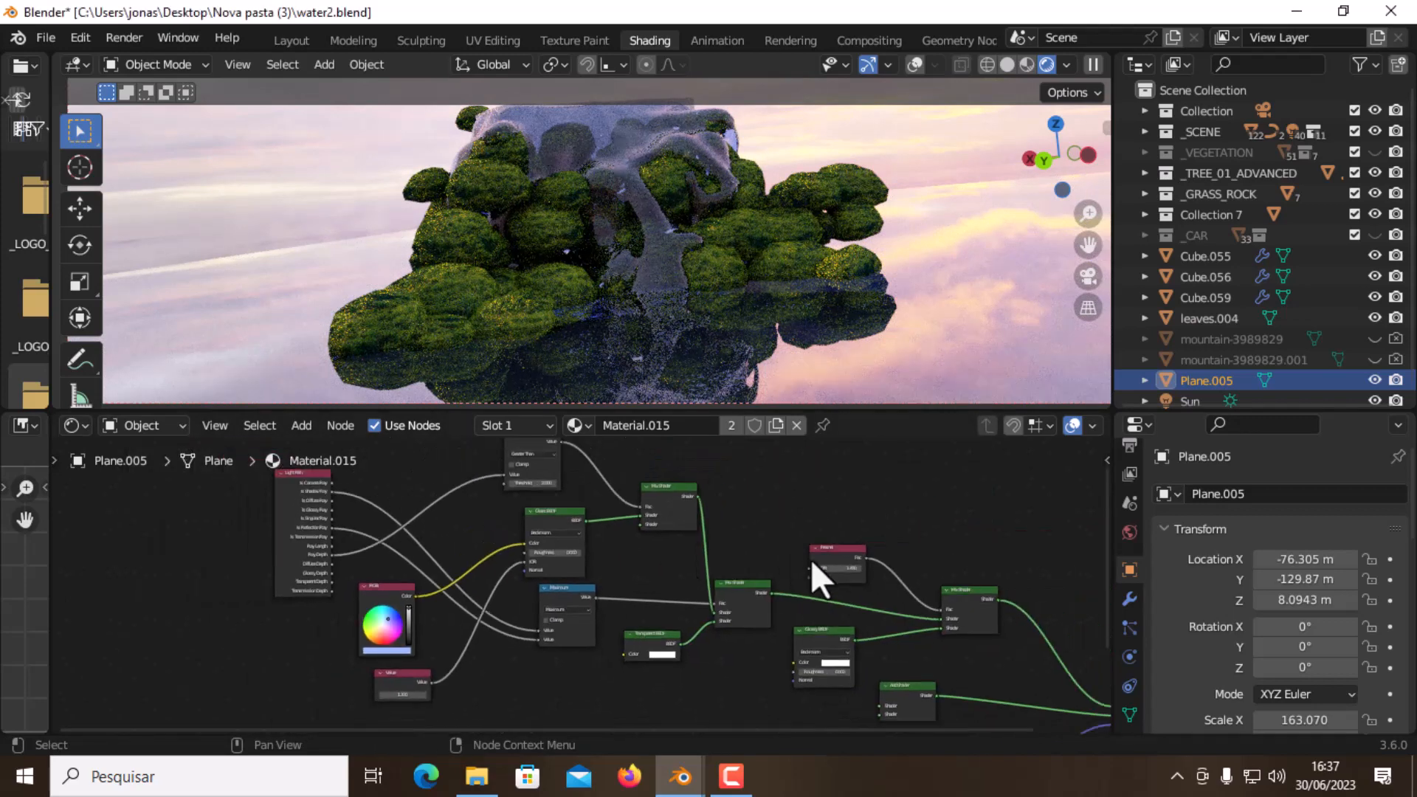
left_click_drag(823, 551, 814, 534)
middle_click_drag(771, 514, 777, 504)
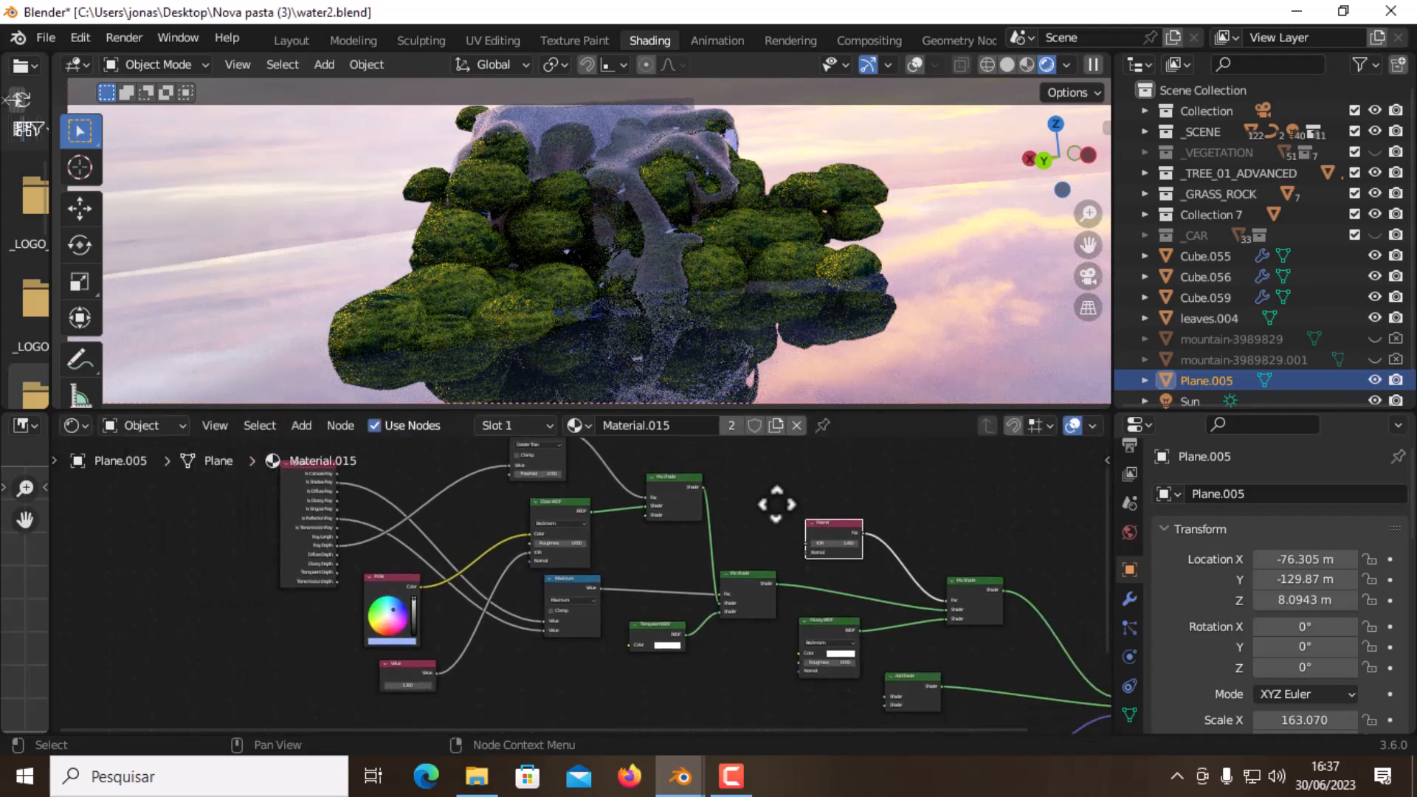
scroll(569, 594, "up", 2)
left_click_drag(383, 693, 881, 519)
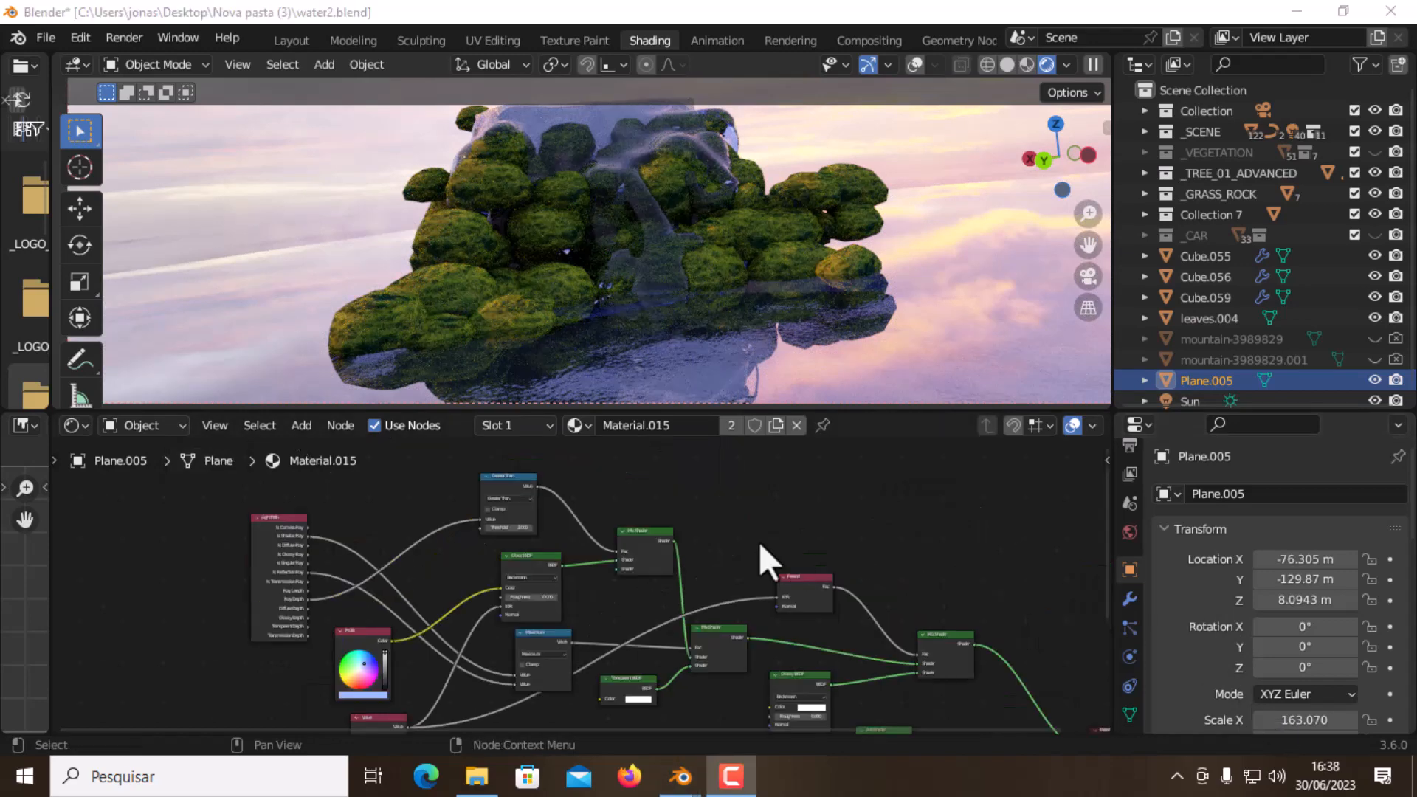
Move the Multiply math node farther down, away from the Add Shader and Material Output nodes
middle_click_drag(829, 578, 601, 490)
scroll(601, 490, "up", 2)
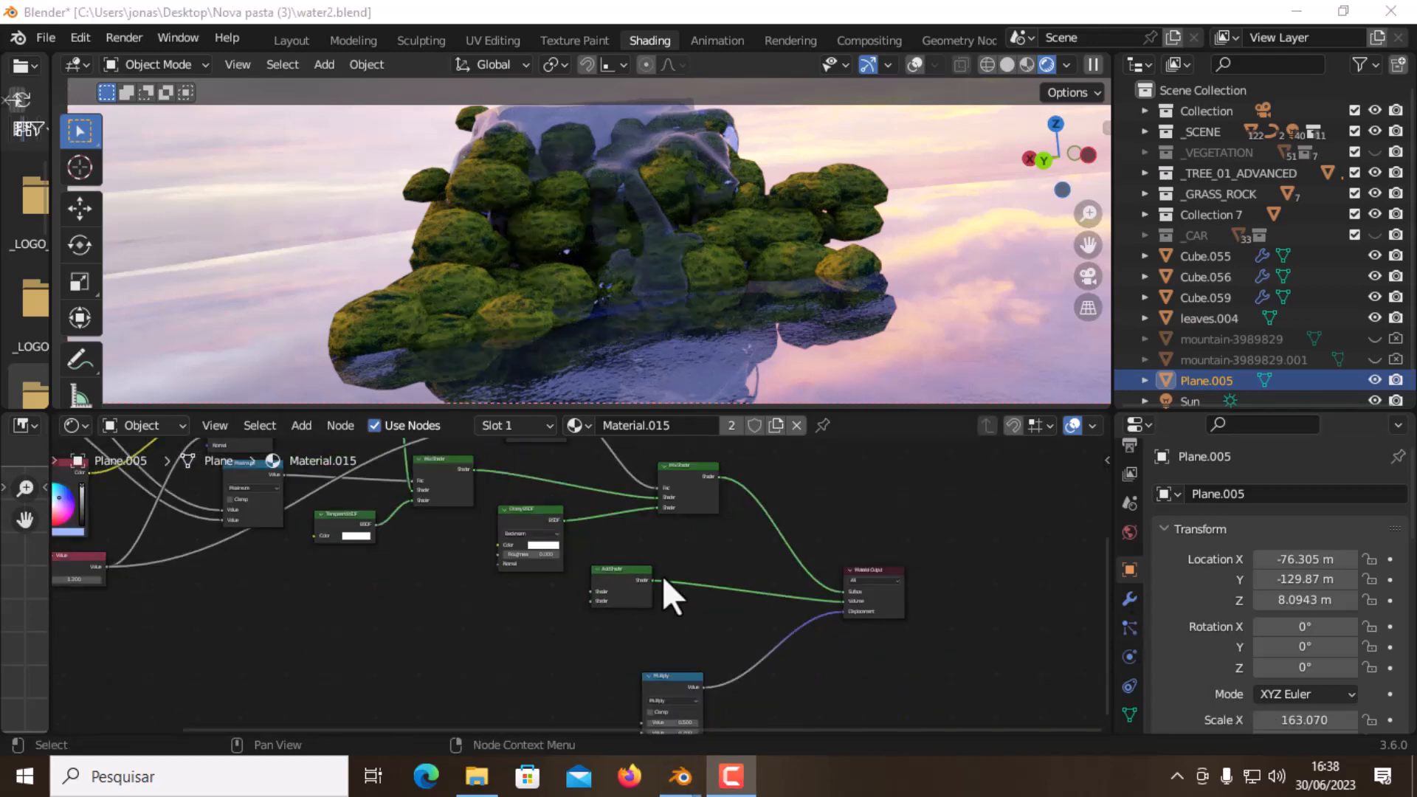
middle_click_drag(662, 575, 696, 480)
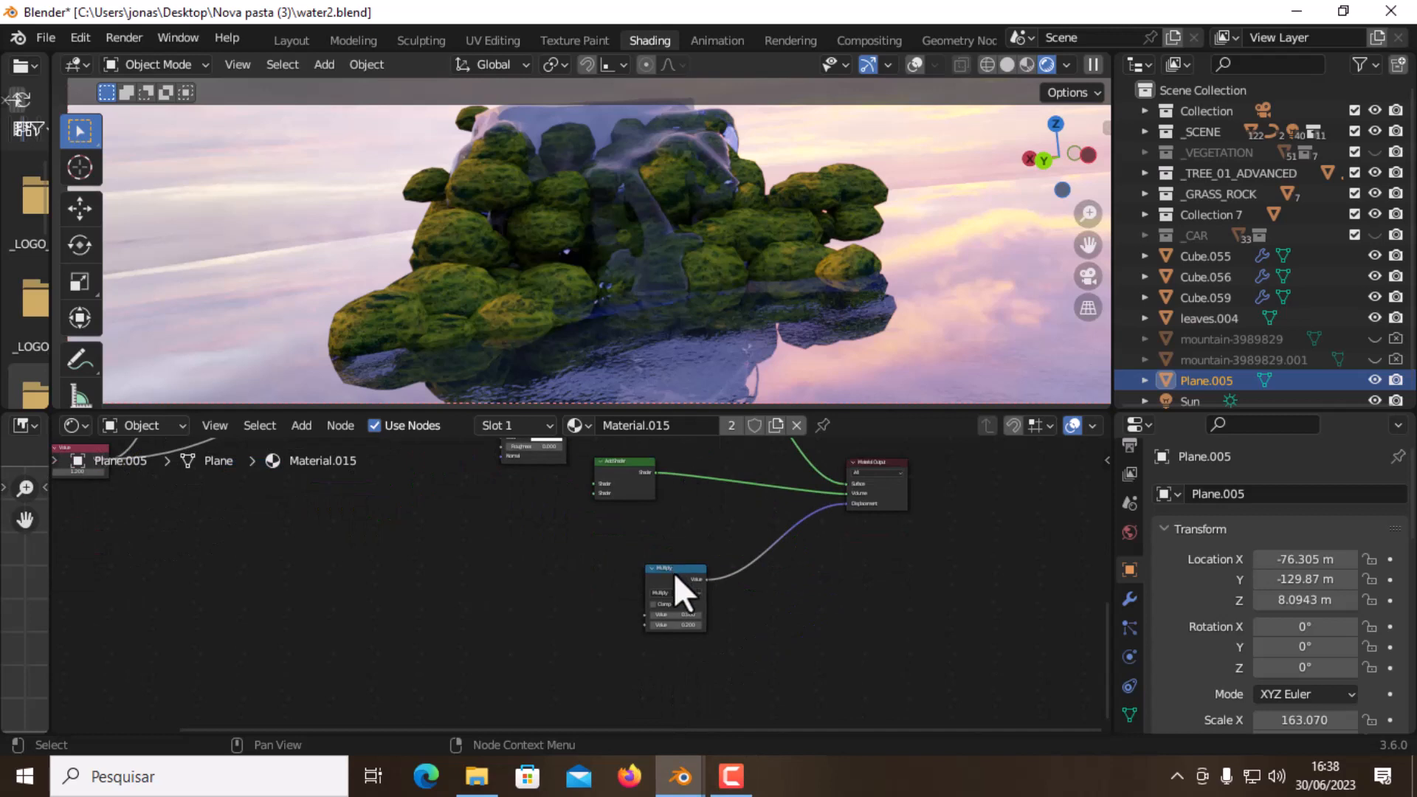
left_click_drag(674, 573, 719, 626)
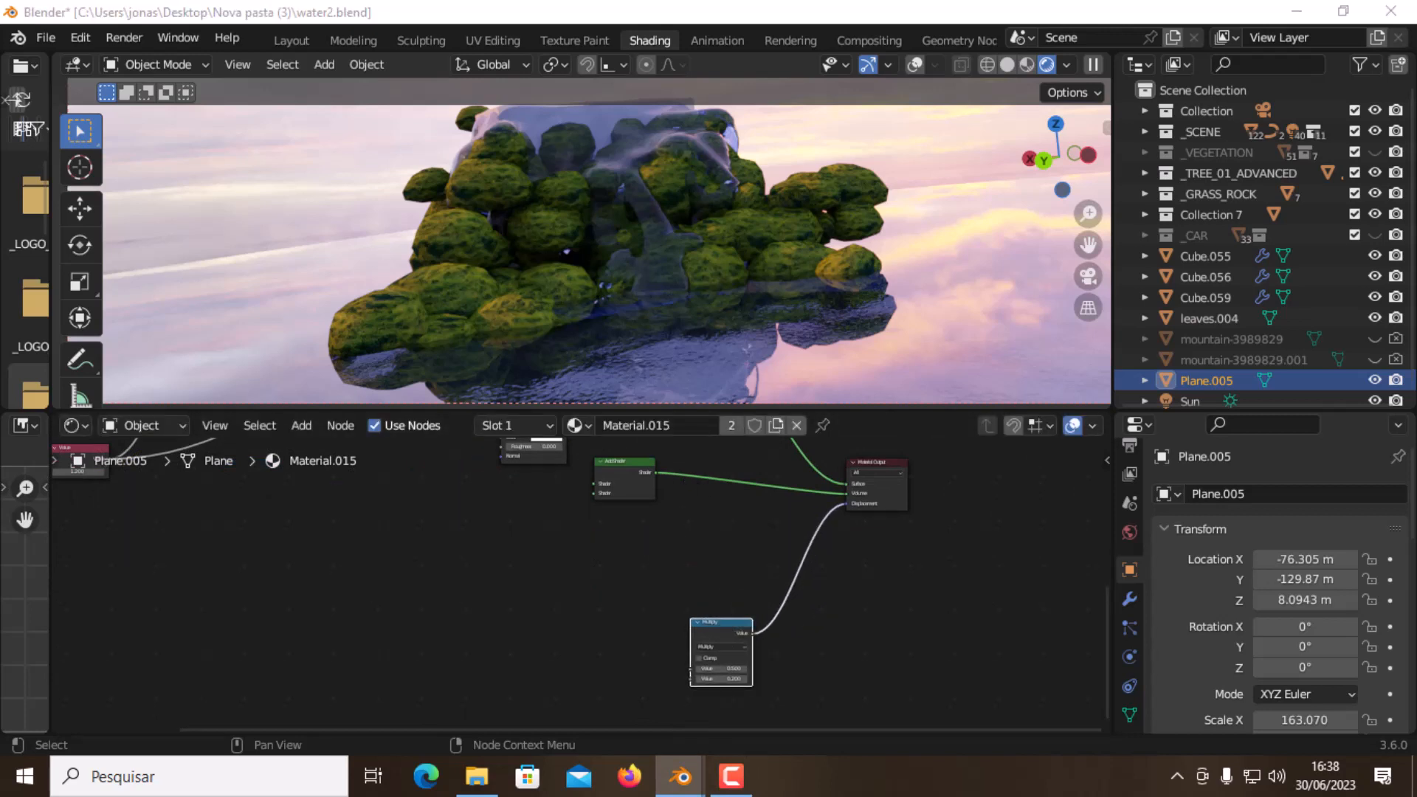
Add a Noise Texture node before the Multiply node and connect its Fac output to the first Value input
middle_click_drag(701, 610, 650, 554, "ctrl")
scroll(702, 583, "up", 2)
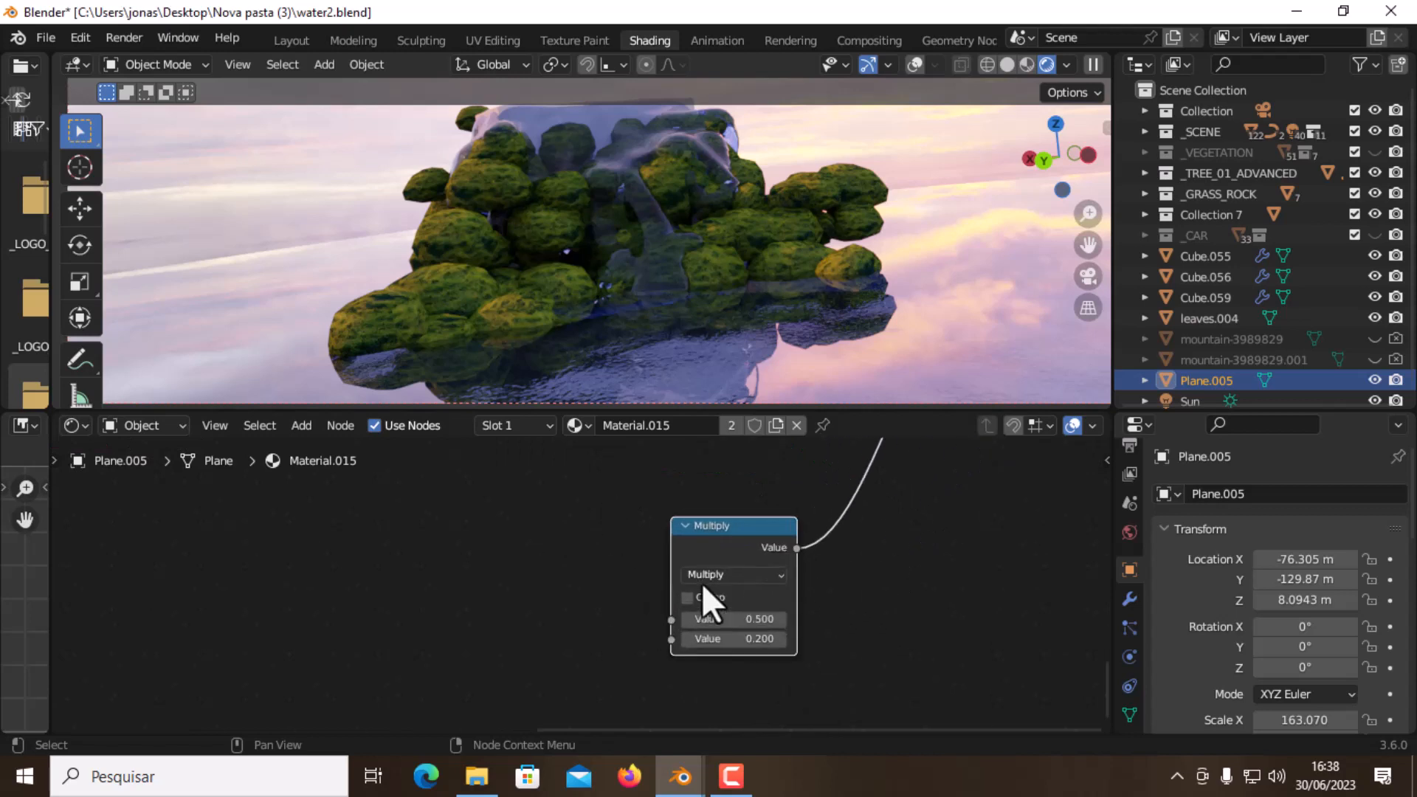
scroll(732, 602, "up", 1)
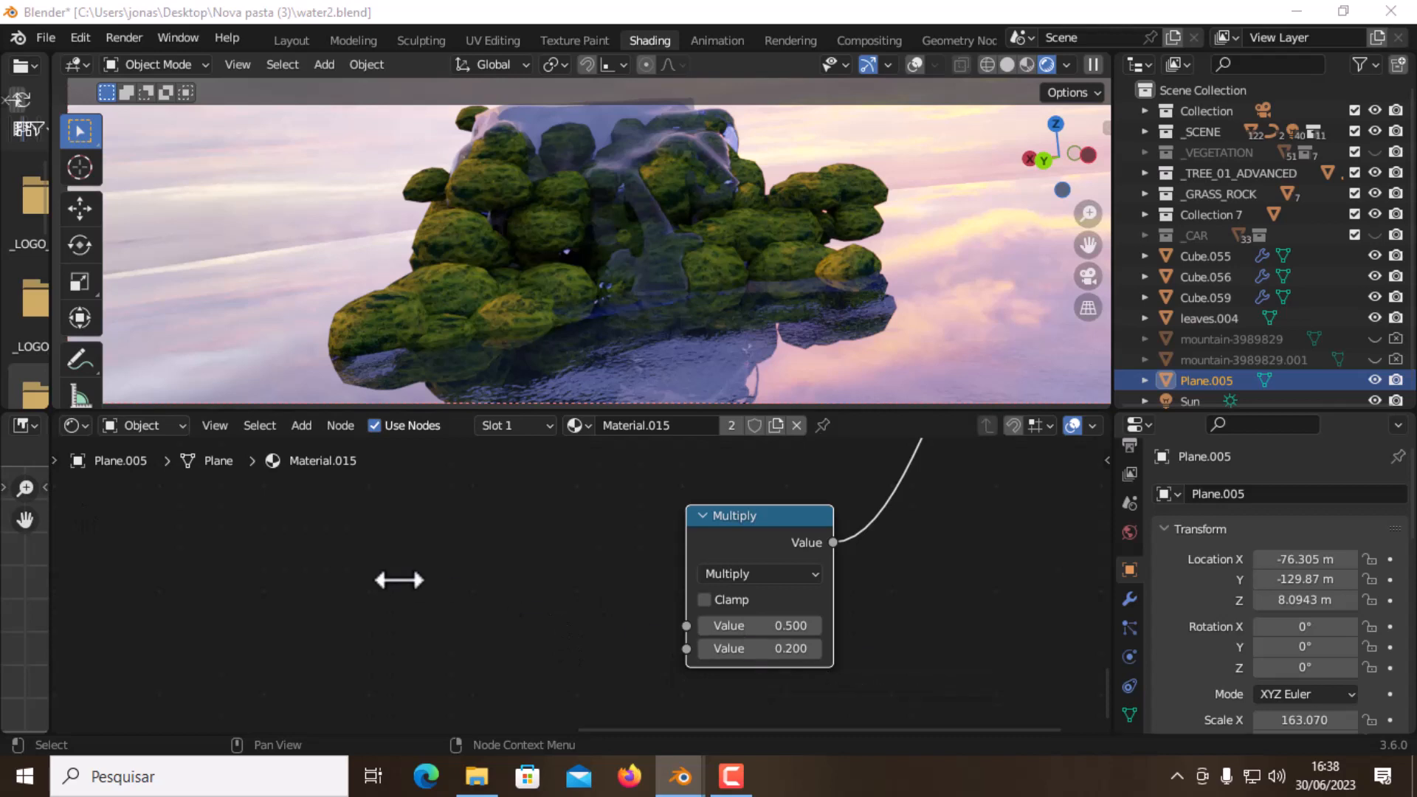
middle_click_drag(467, 538, 481, 538)
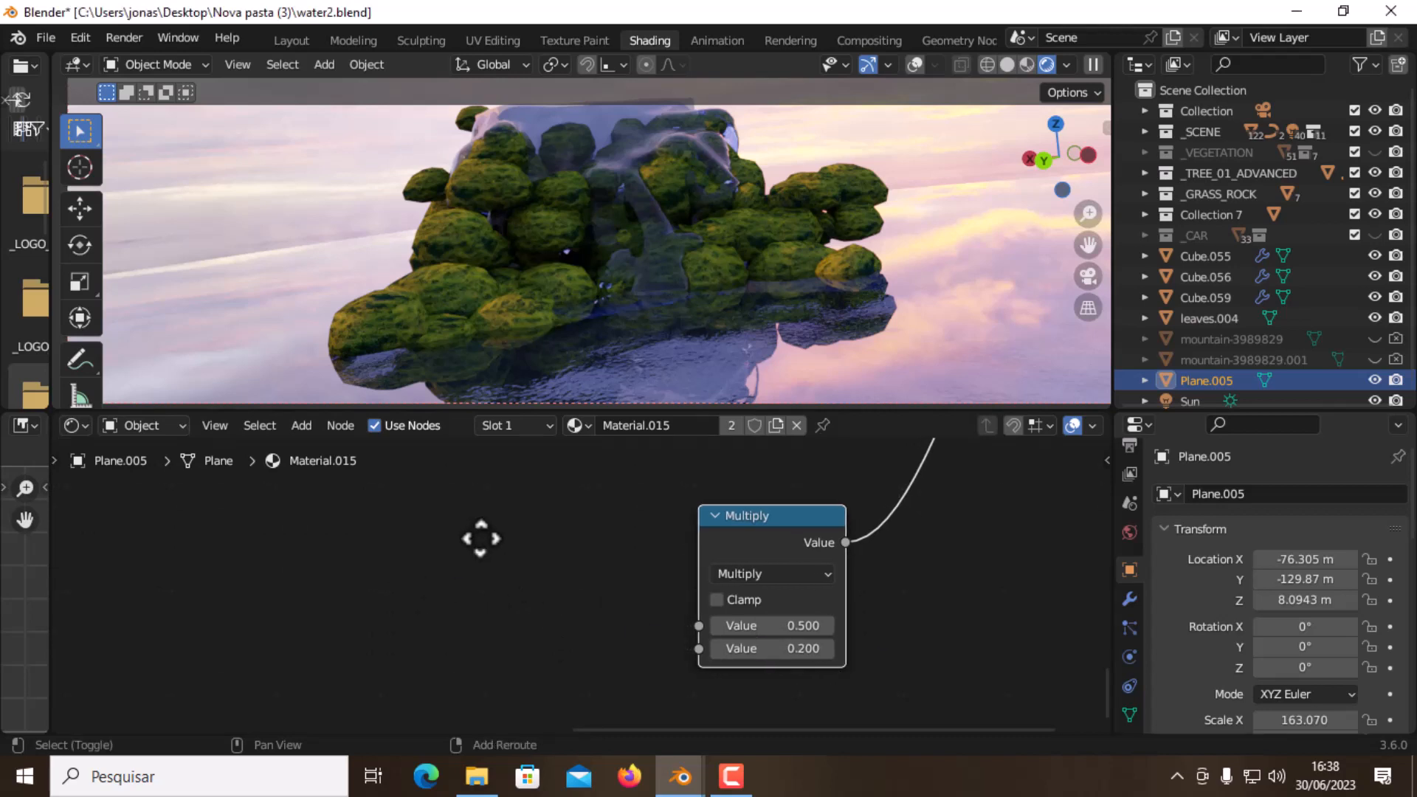
key("shift+a")
left_click(432, 516)
type("noise")
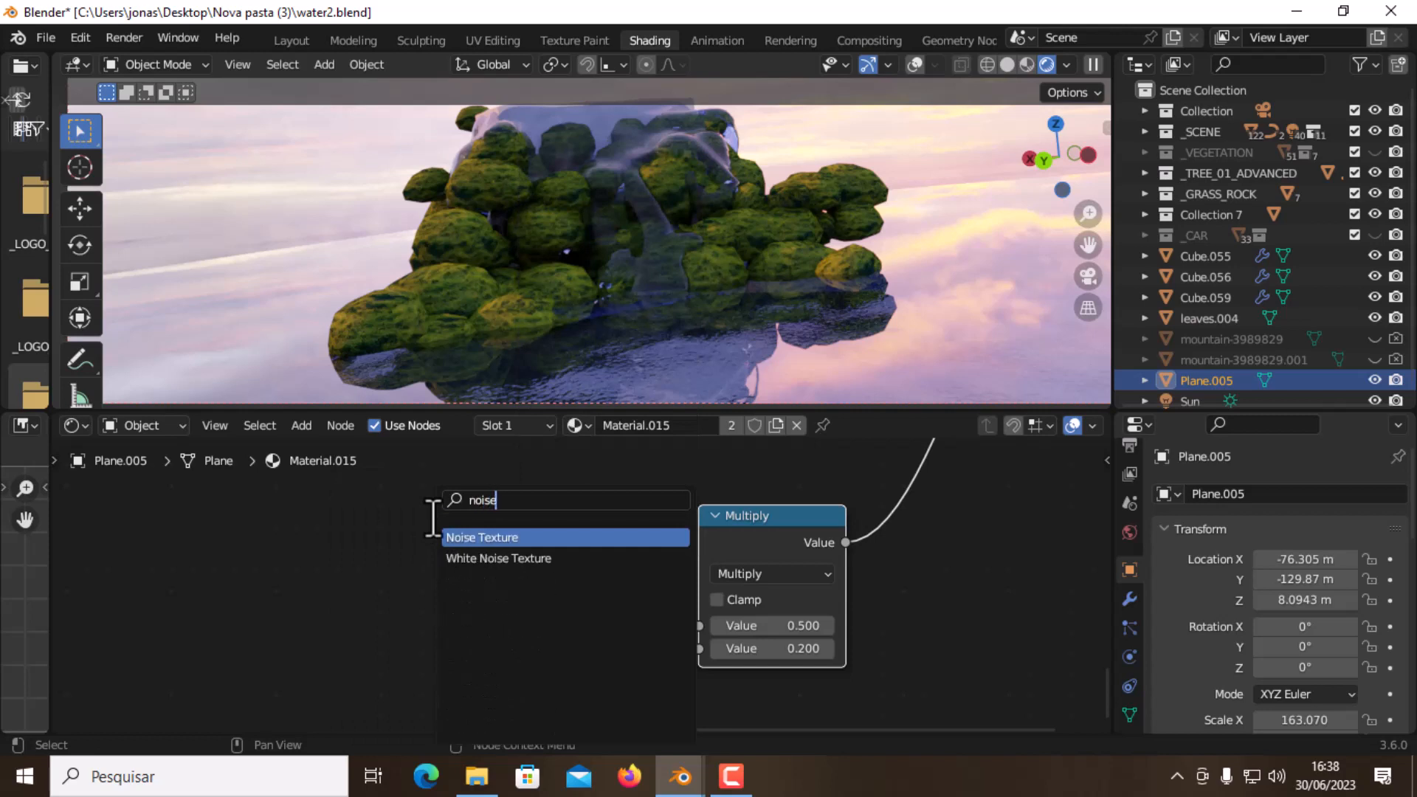
left_click(479, 538)
left_click(594, 617)
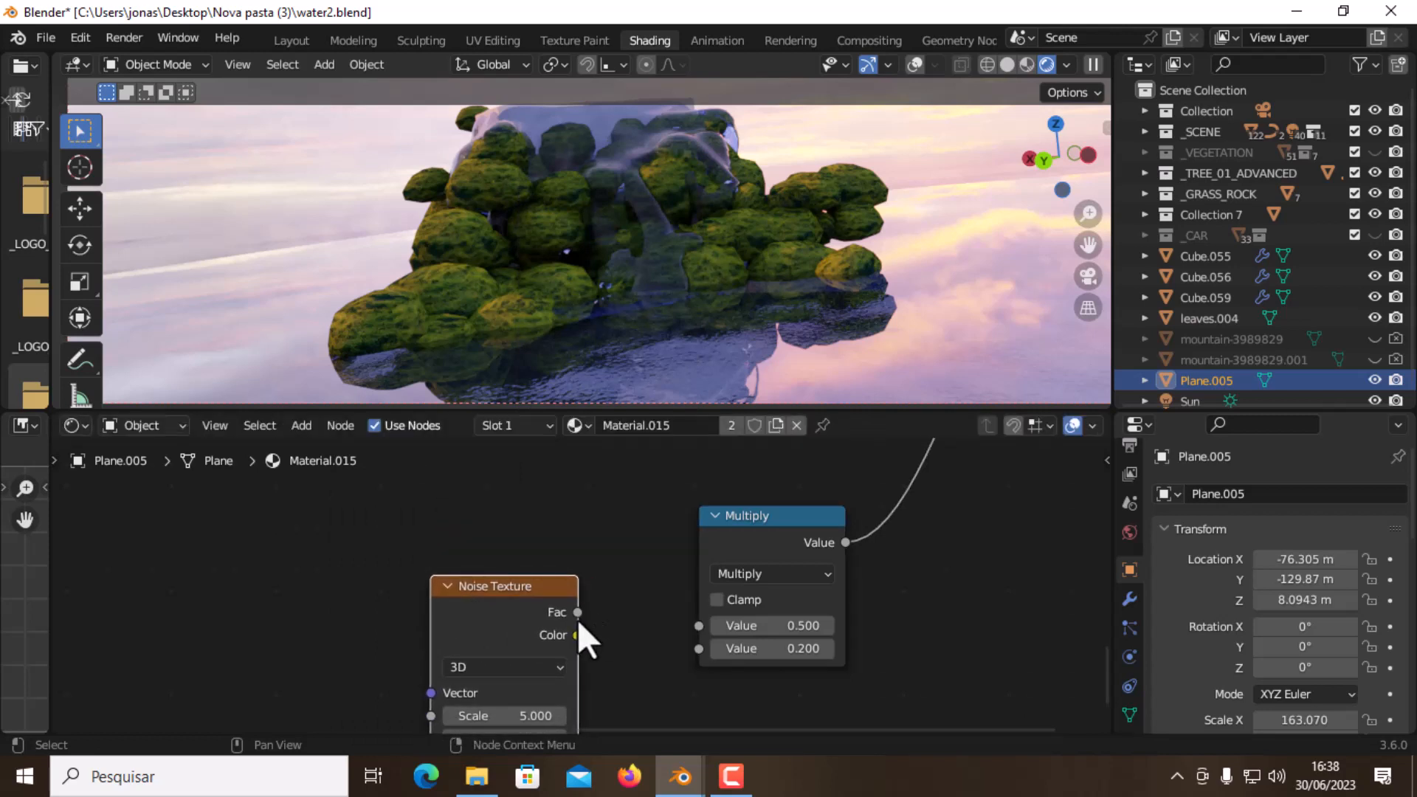
left_click_drag(580, 613, 697, 625)
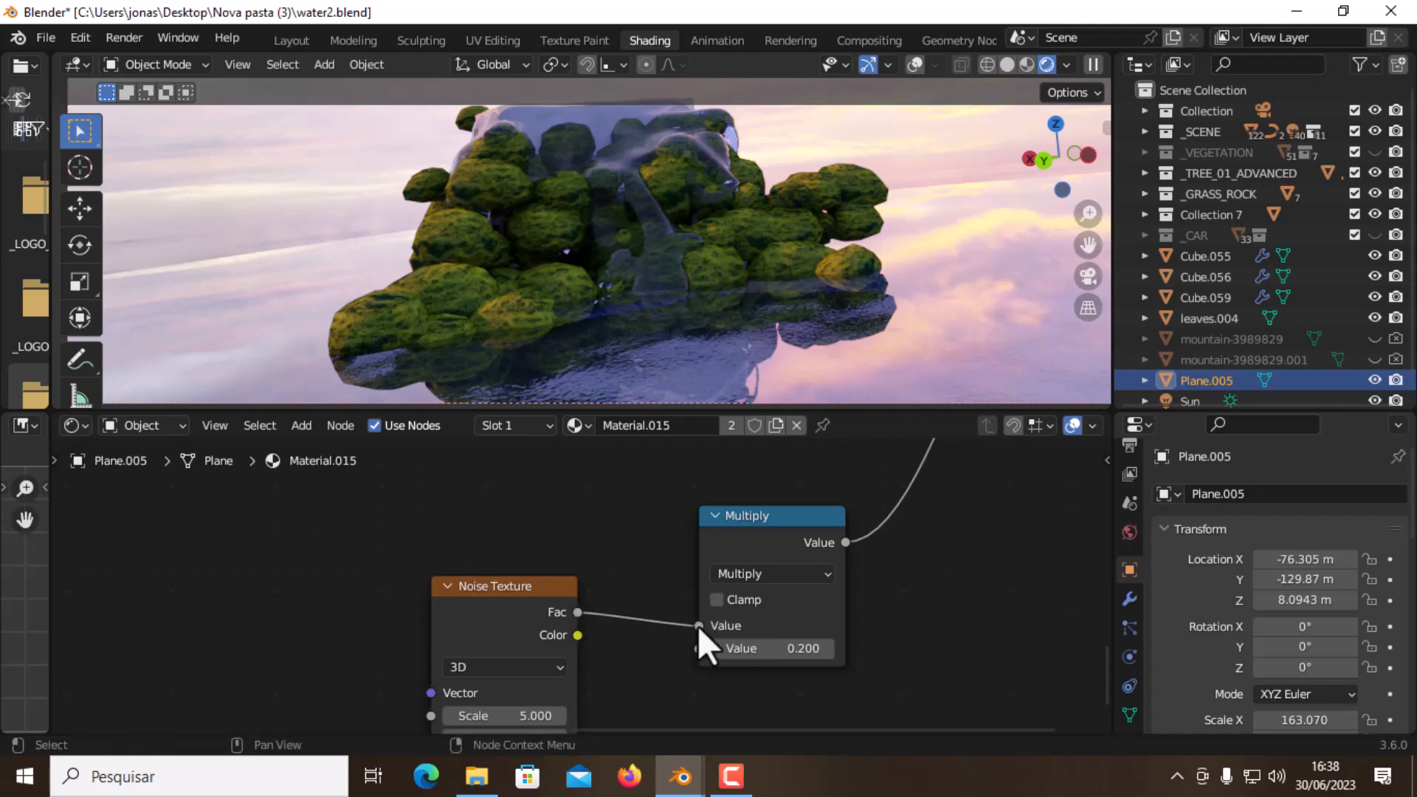
Set the Noise Texture's Scale to 15, Detail to 10 and Distortion to 1
middle_click_drag(697, 626, 667, 554)
middle_click_drag(702, 632, 721, 543)
scroll(597, 583, "up", 2)
left_click(550, 572)
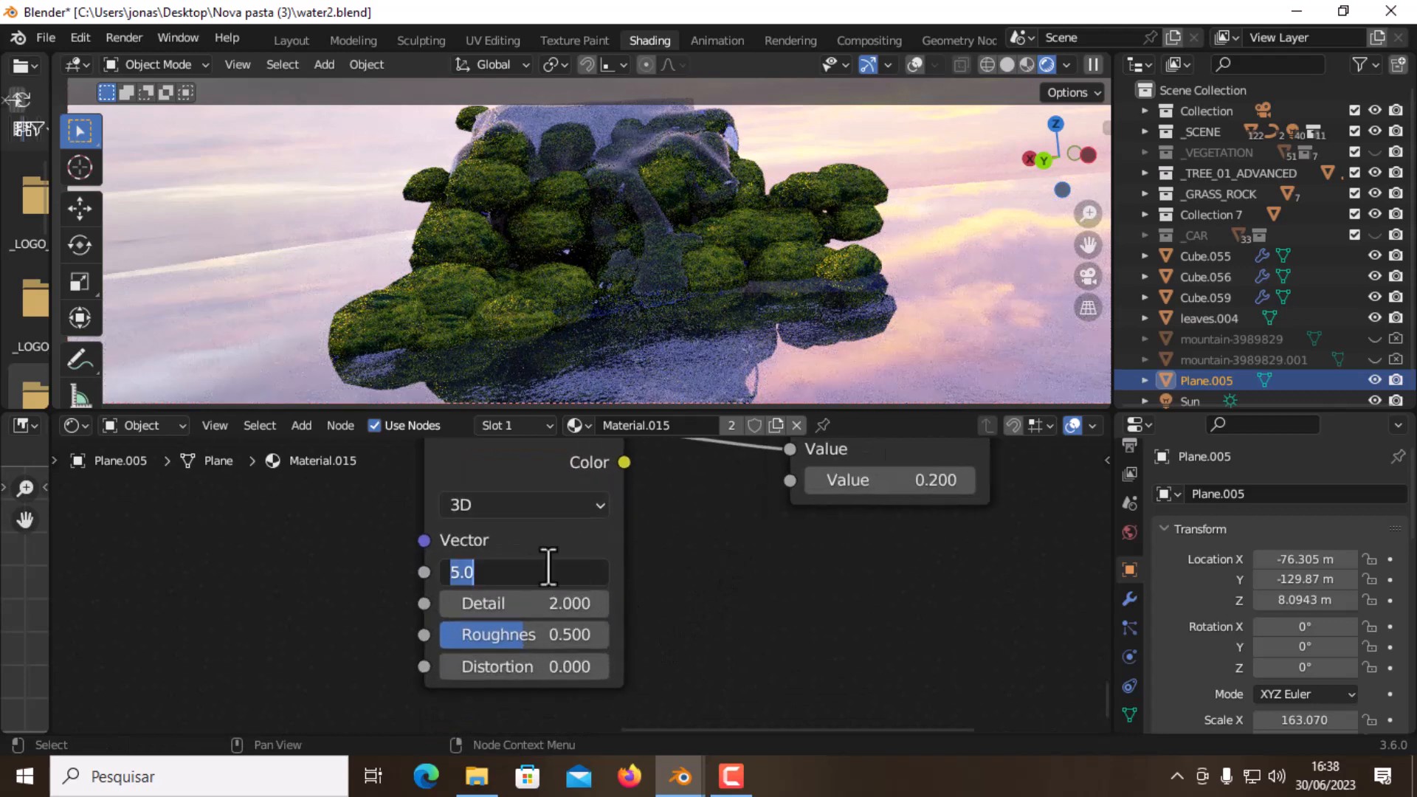
type("25")
key("Return")
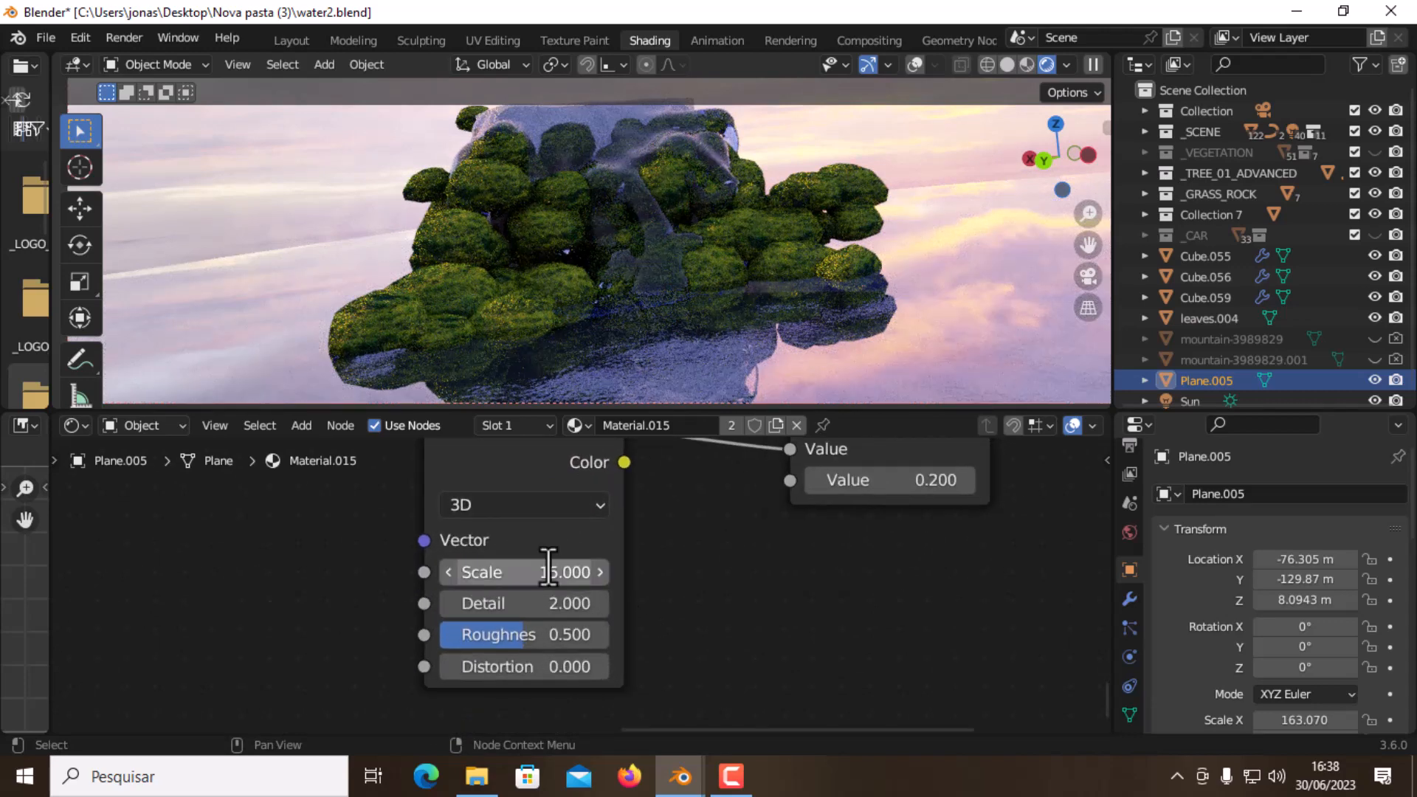
left_click(555, 604)
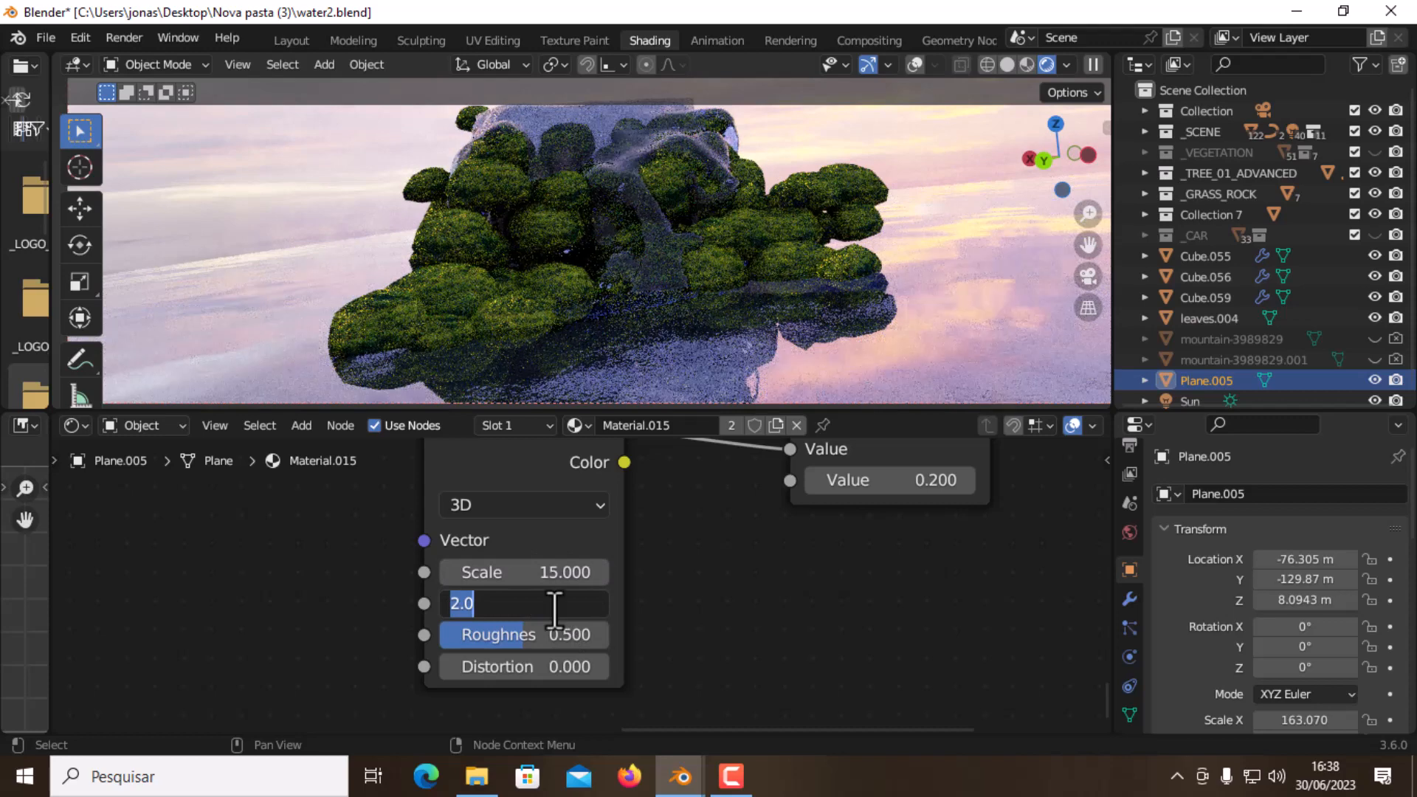
type("10")
key("Return")
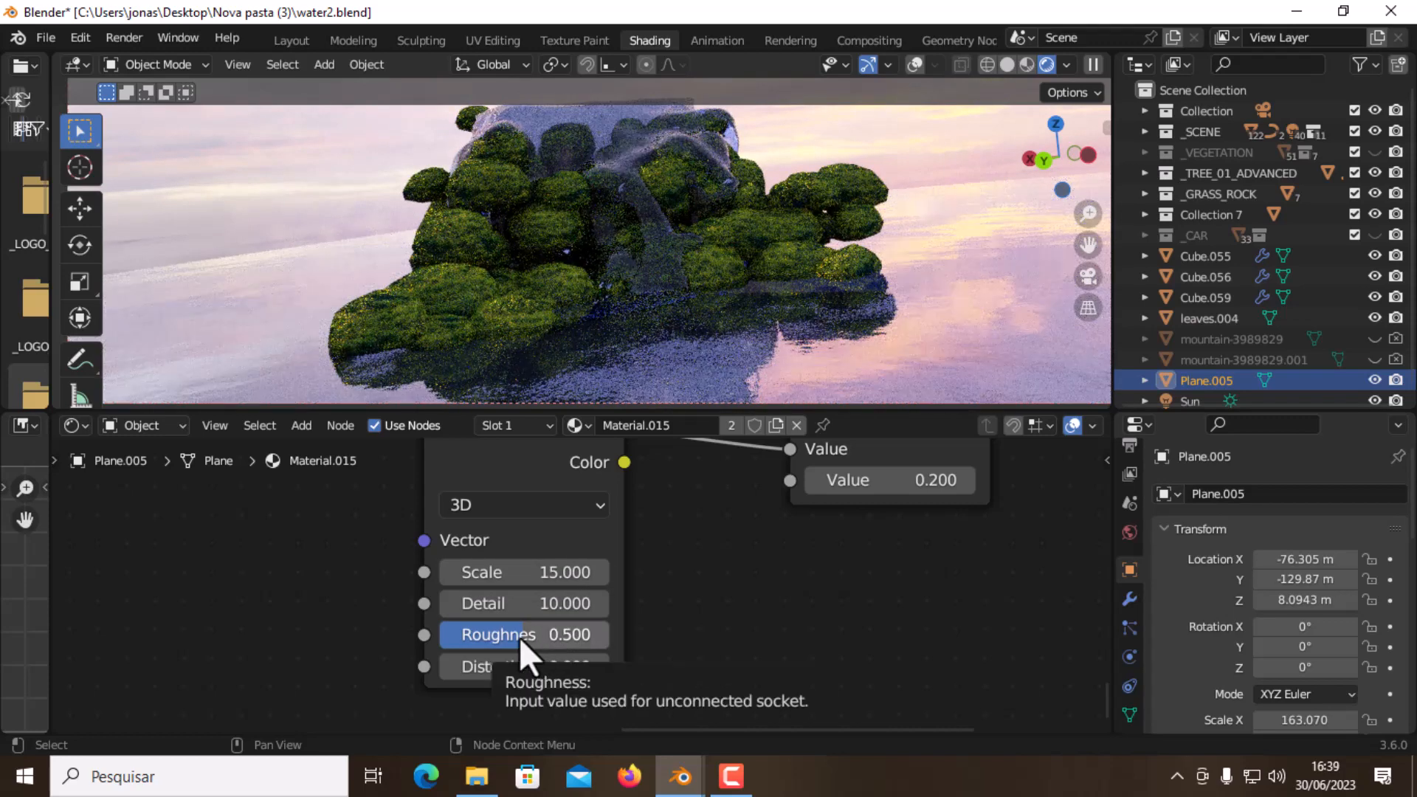
left_click(509, 666)
type("1")
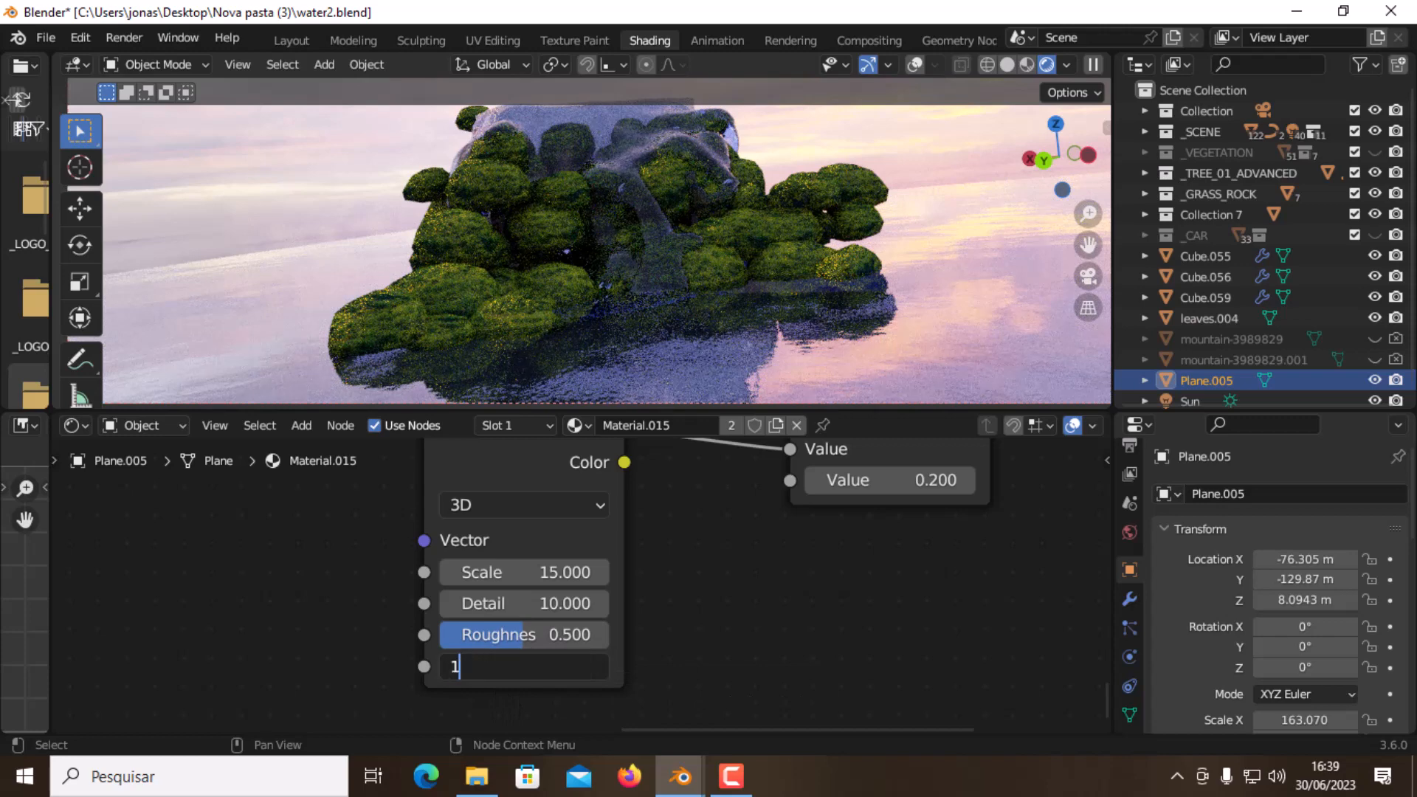
key("Return")
Move the Add Shader node farther from the Material Output, below and to the left of the Glossy BSDF
scroll(658, 606, "down", 4)
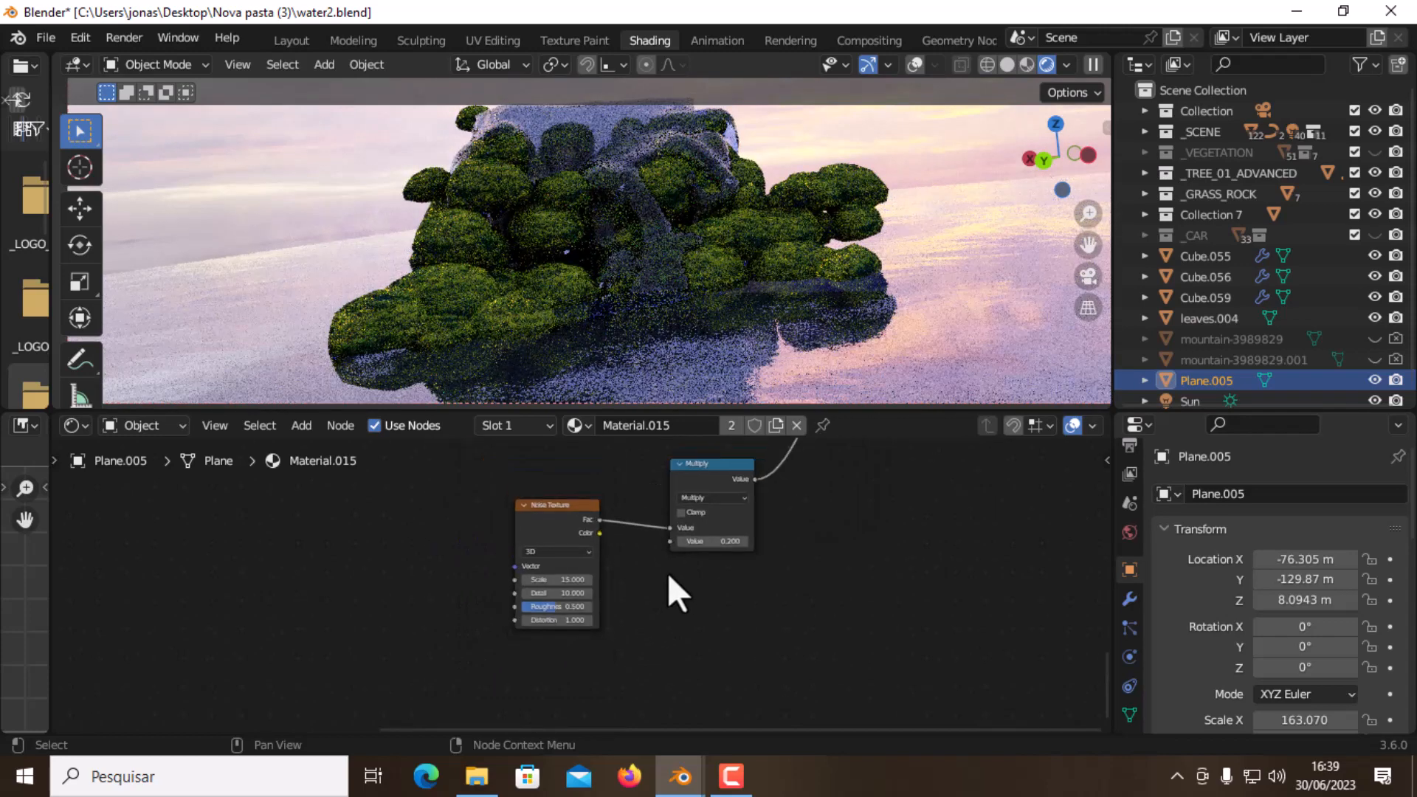
middle_click_drag(631, 509, 684, 643)
scroll(683, 598, "down", 4)
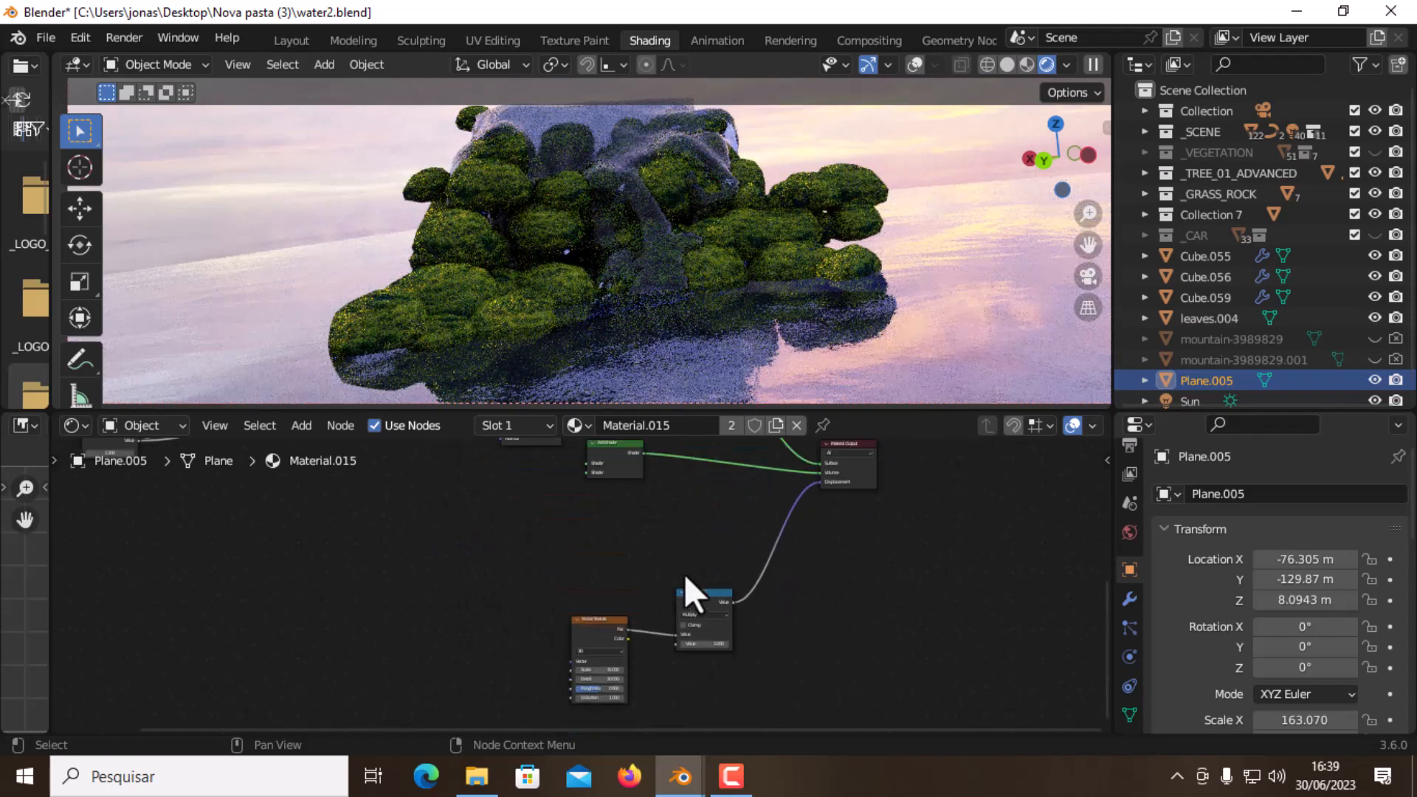
middle_click_drag(686, 594, 689, 591)
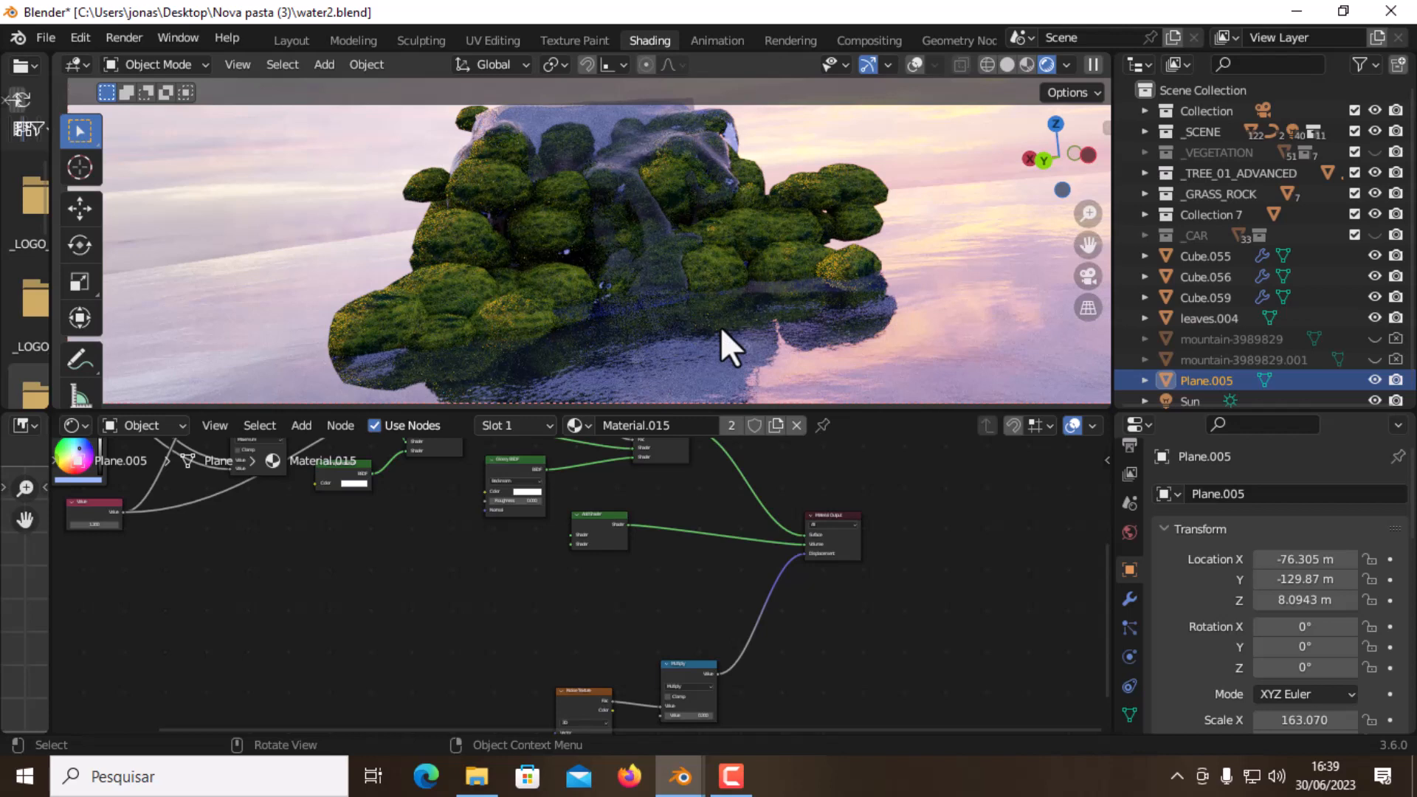
scroll(637, 502, "up", 2)
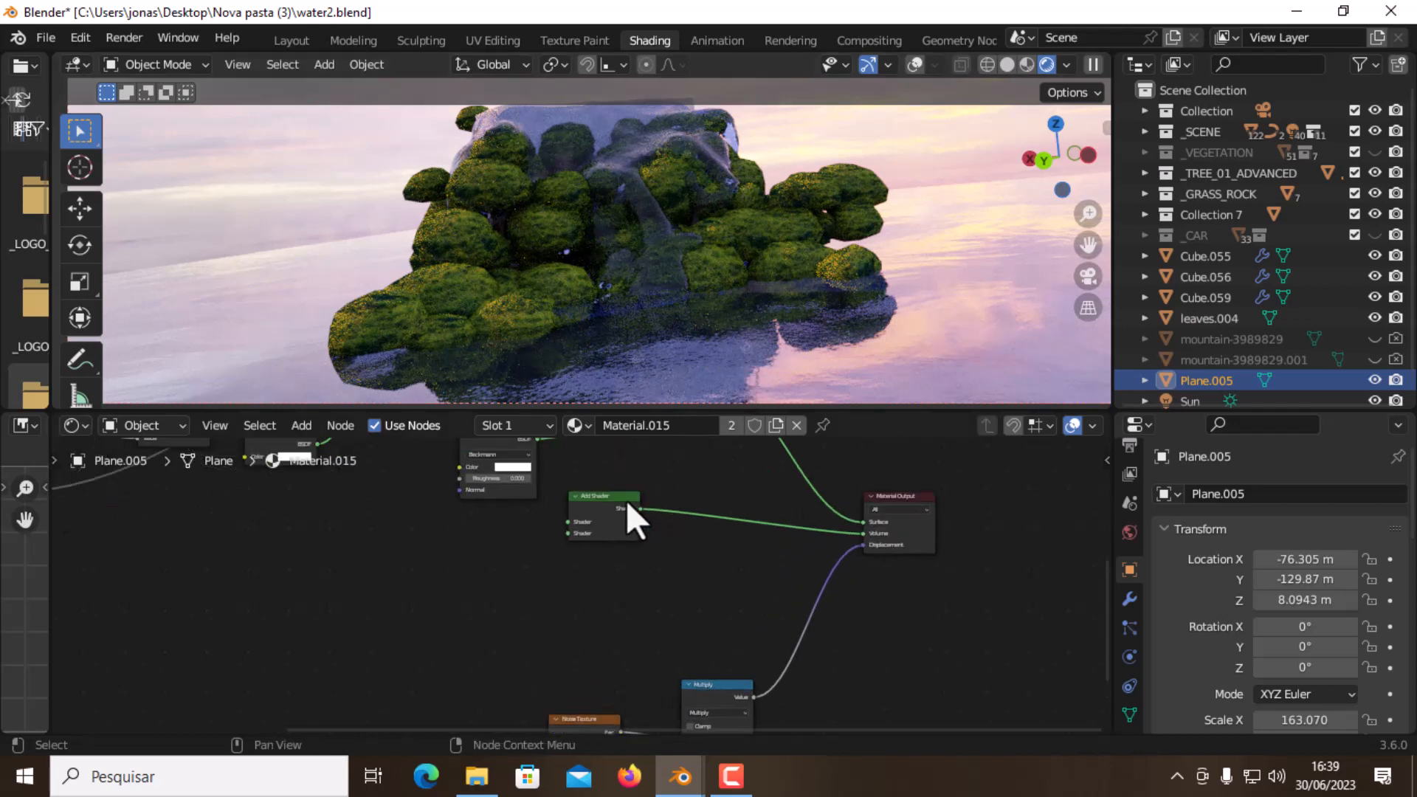
left_click_drag(626, 509, 432, 599)
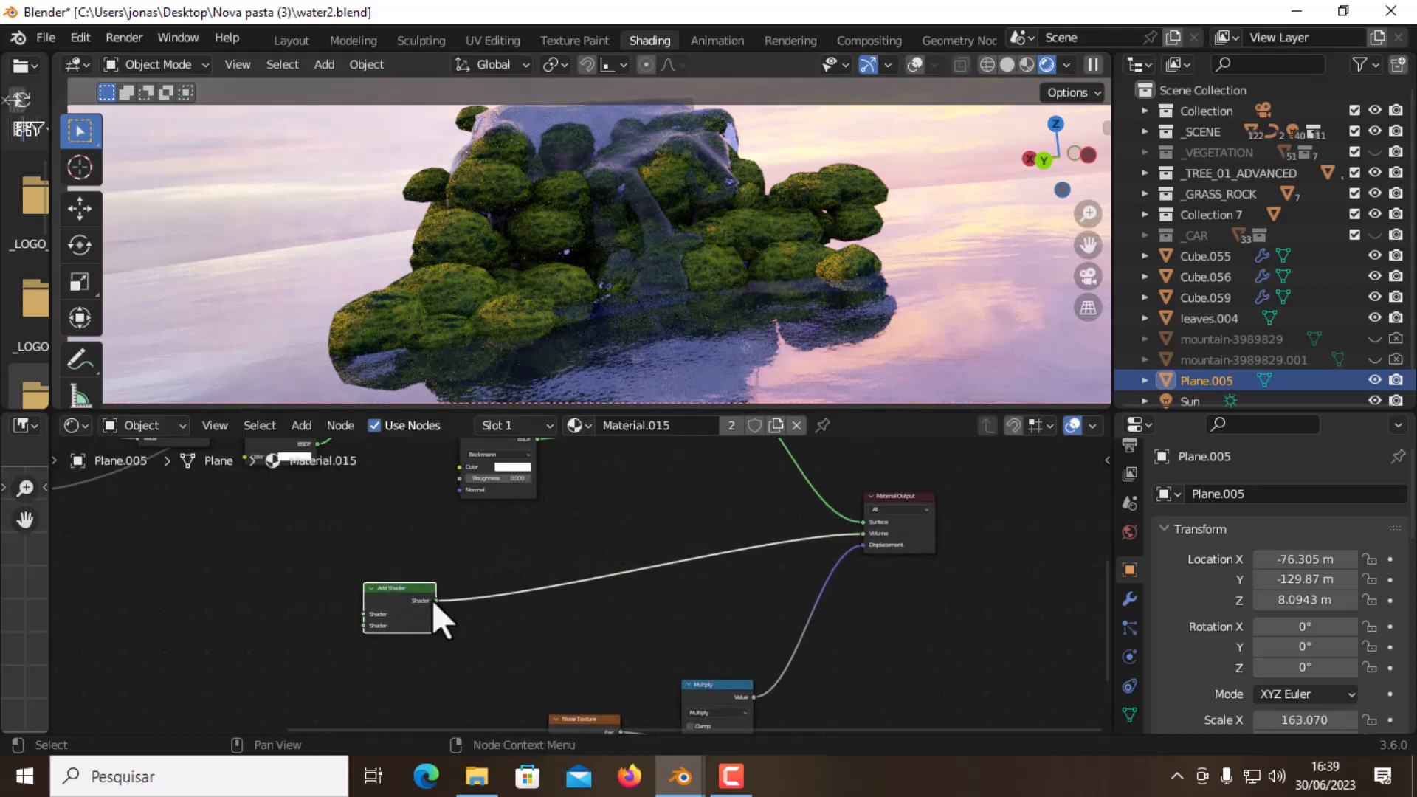
Move the Add Shader node slightly closer to the Material Output node
middle_click_drag(432, 600, 726, 548)
left_click_drag(698, 553, 836, 550)
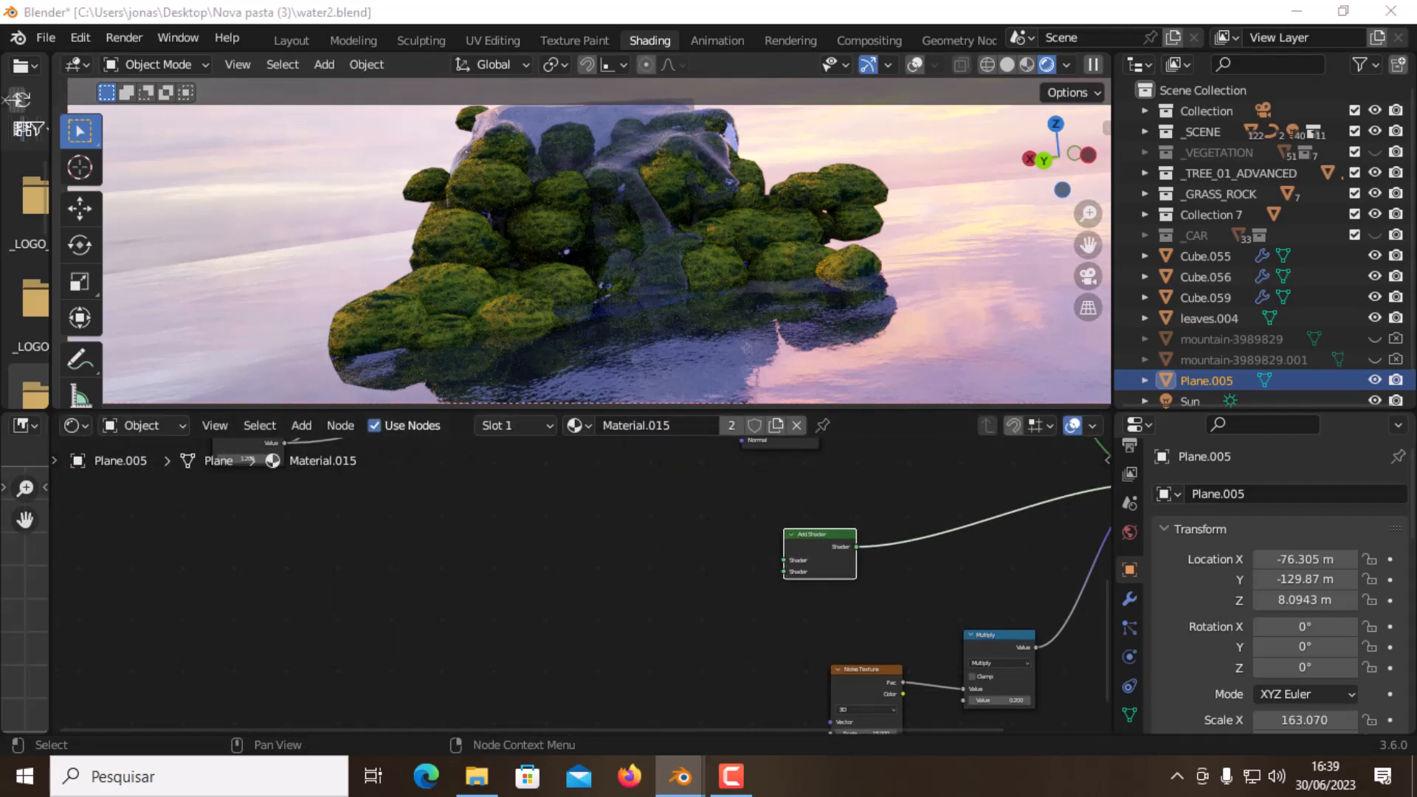
scroll(844, 582, "up", 2)
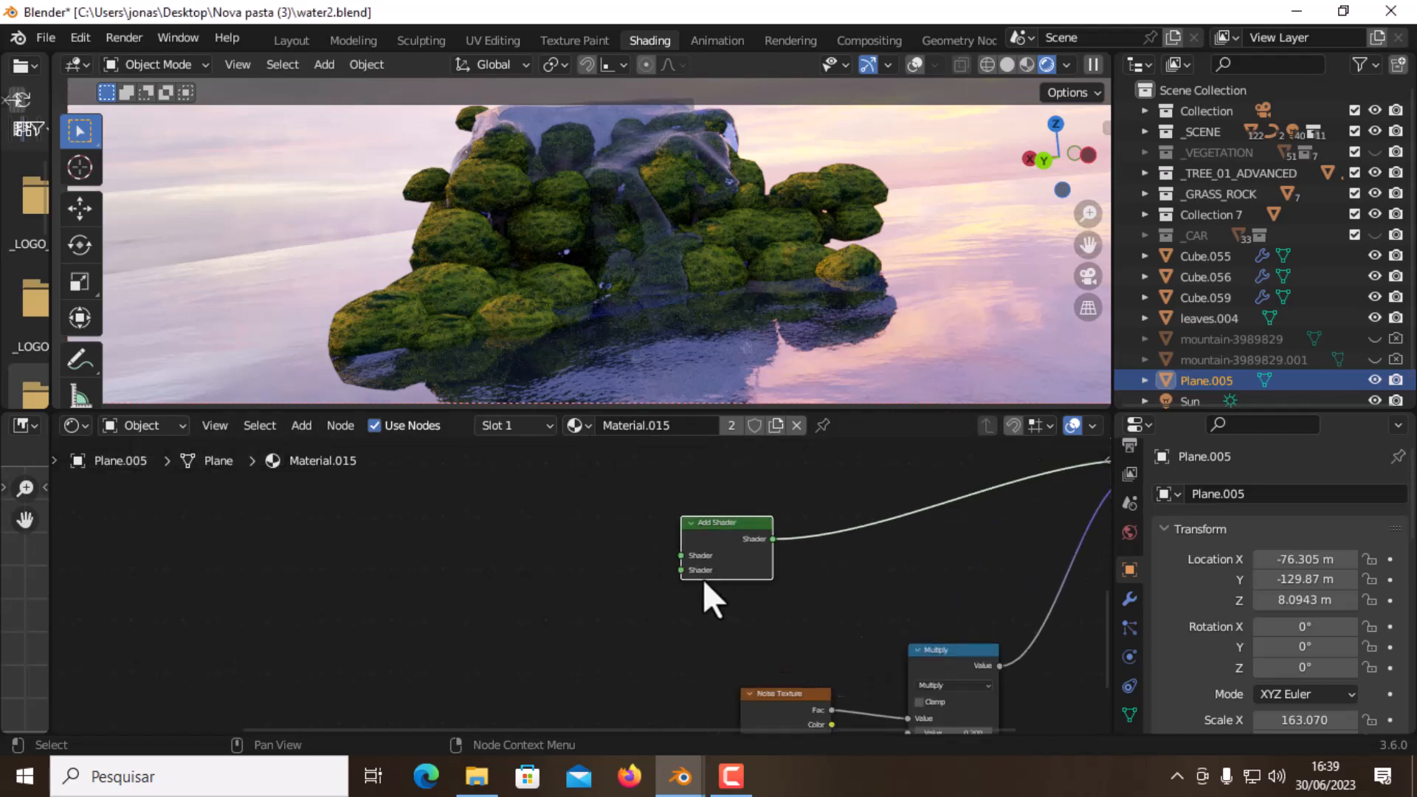
Add a Volume Scatter node before the Add Shader node and connect its Volume output to the first Shader input
key("shift+a")
left_click(560, 517)
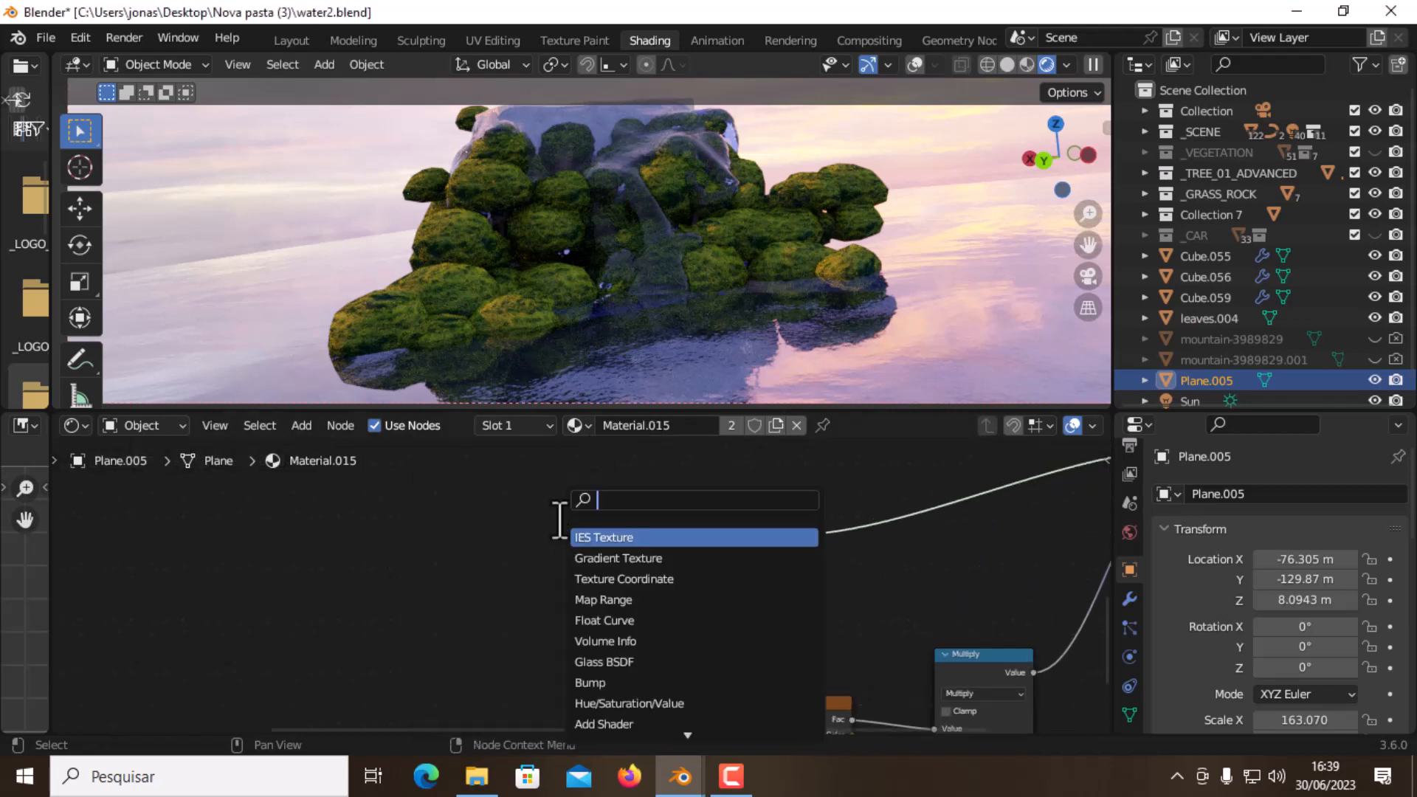
type("volume")
key("Down")
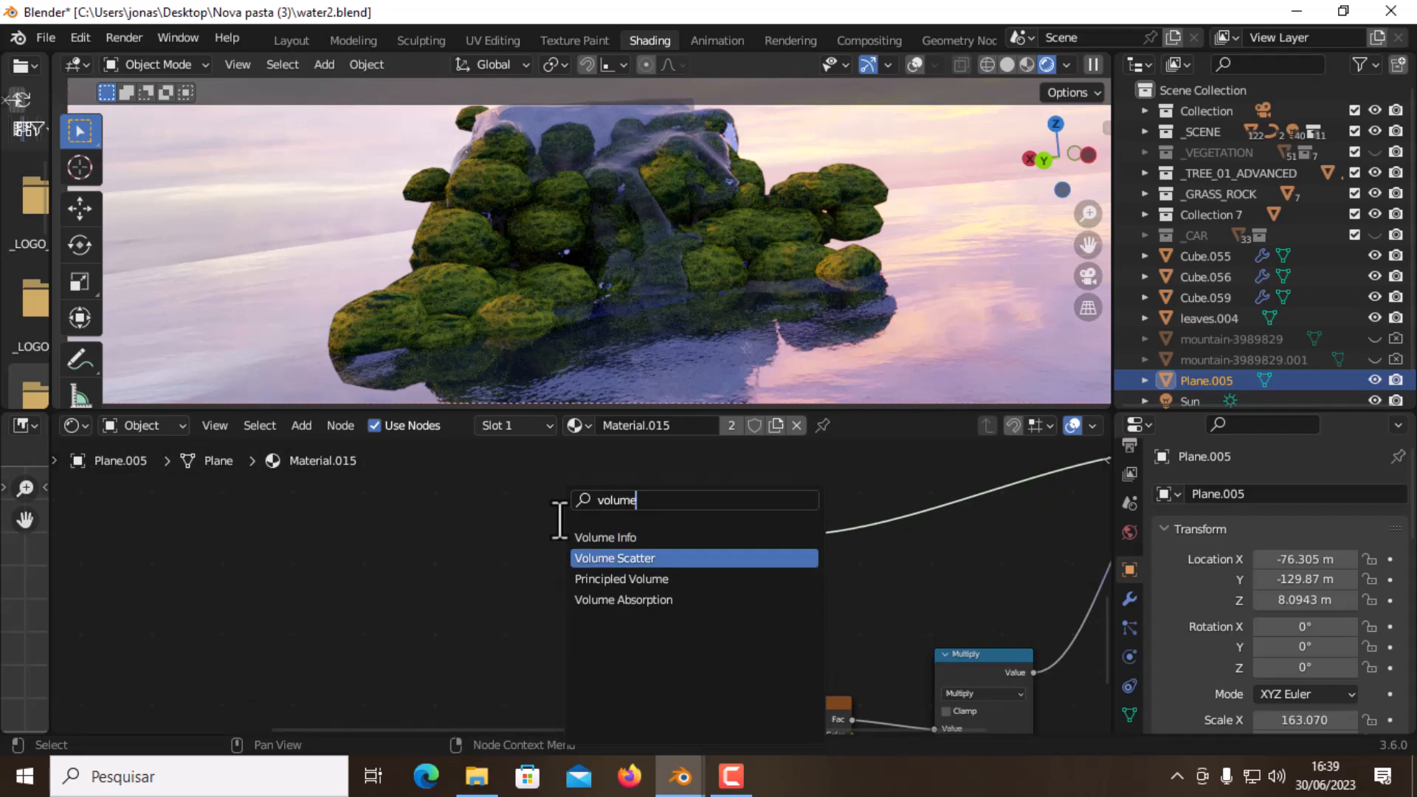
key("Return")
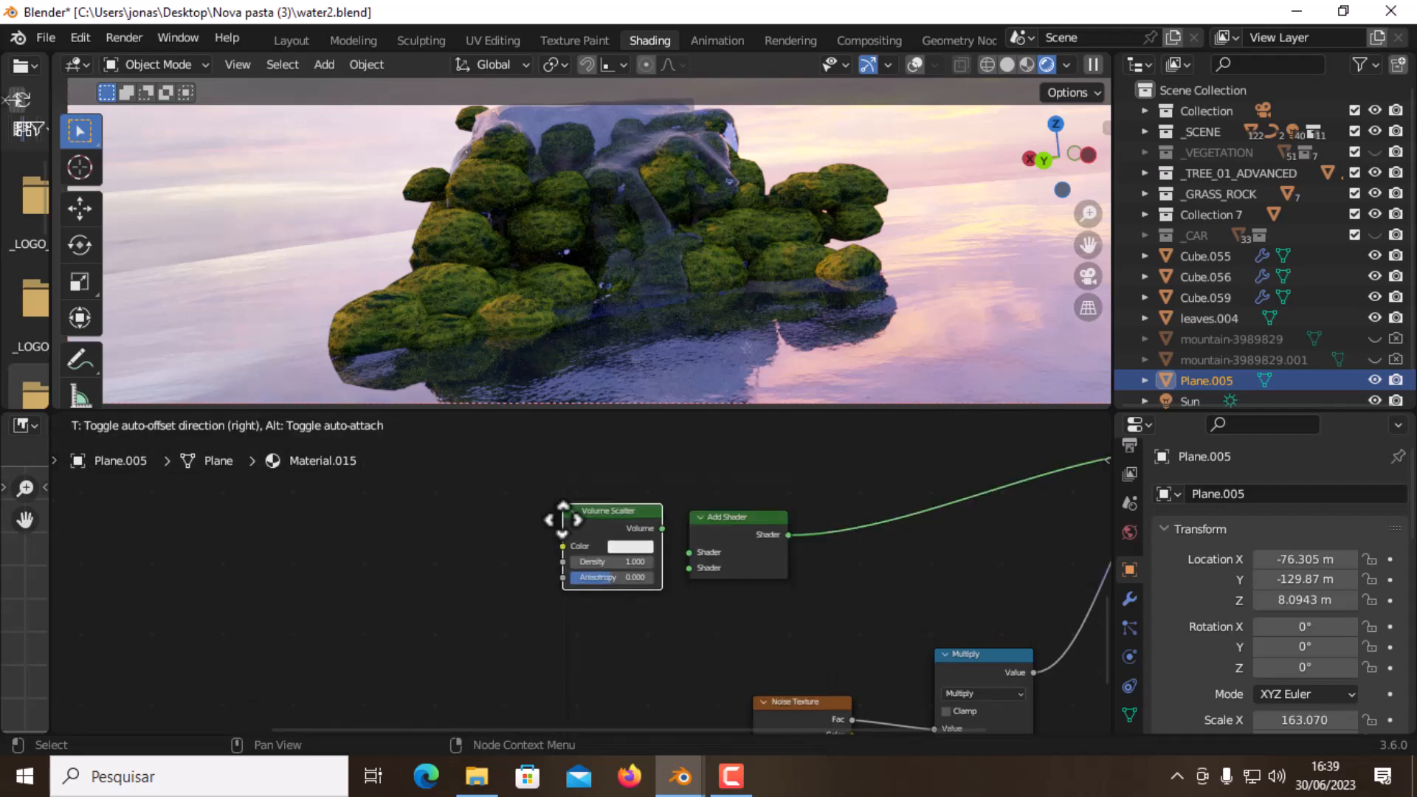
left_click(569, 547)
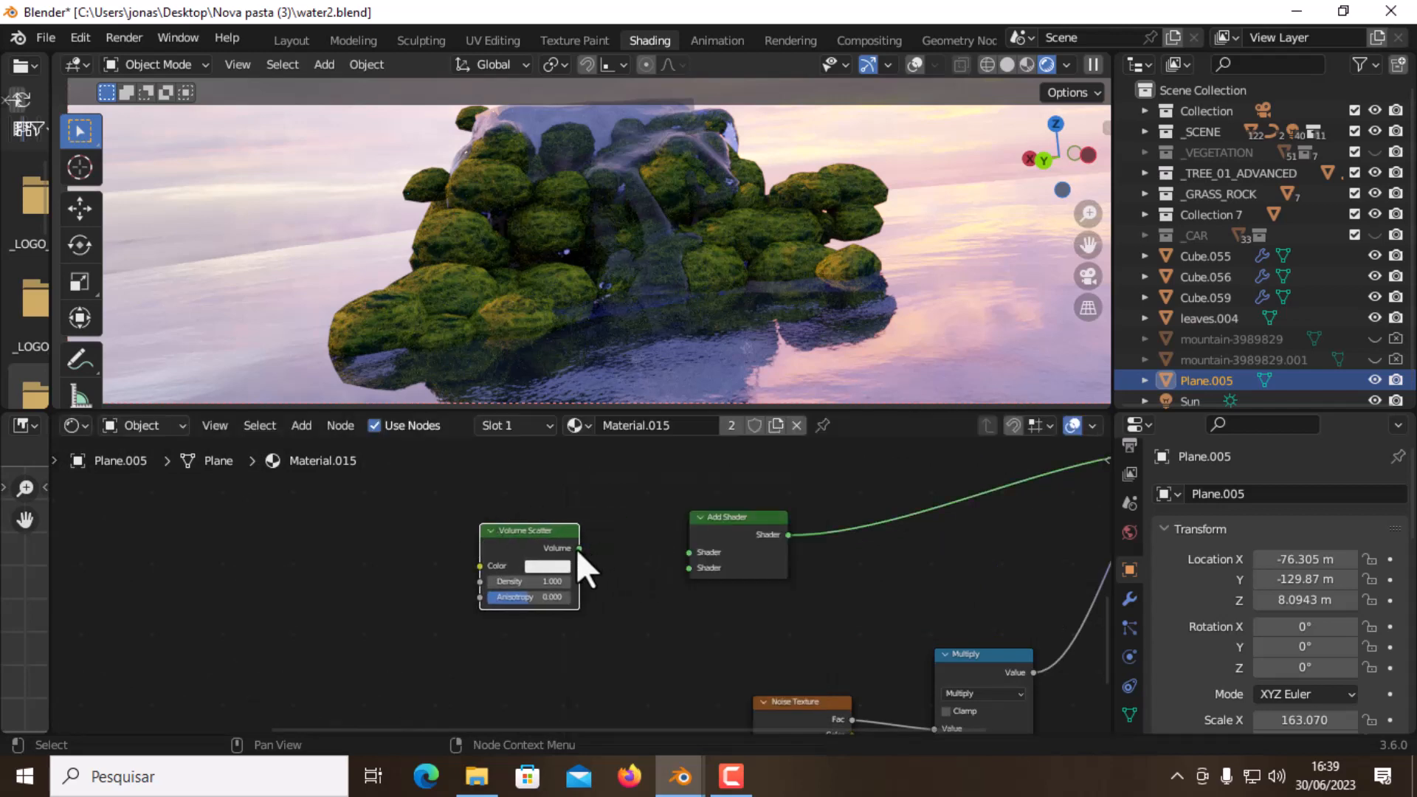
left_click_drag(577, 550, 680, 555)
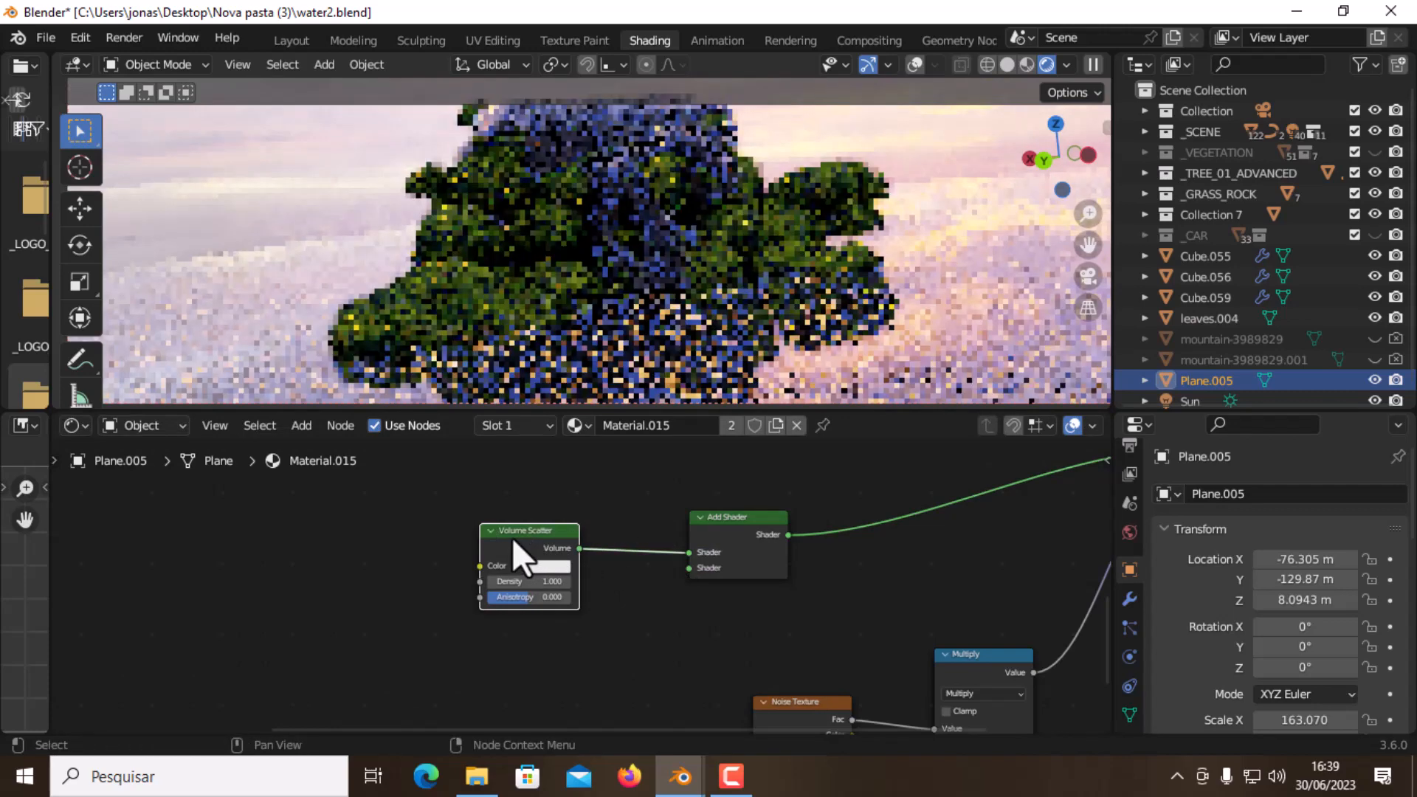
left_click_drag(509, 537, 510, 510)
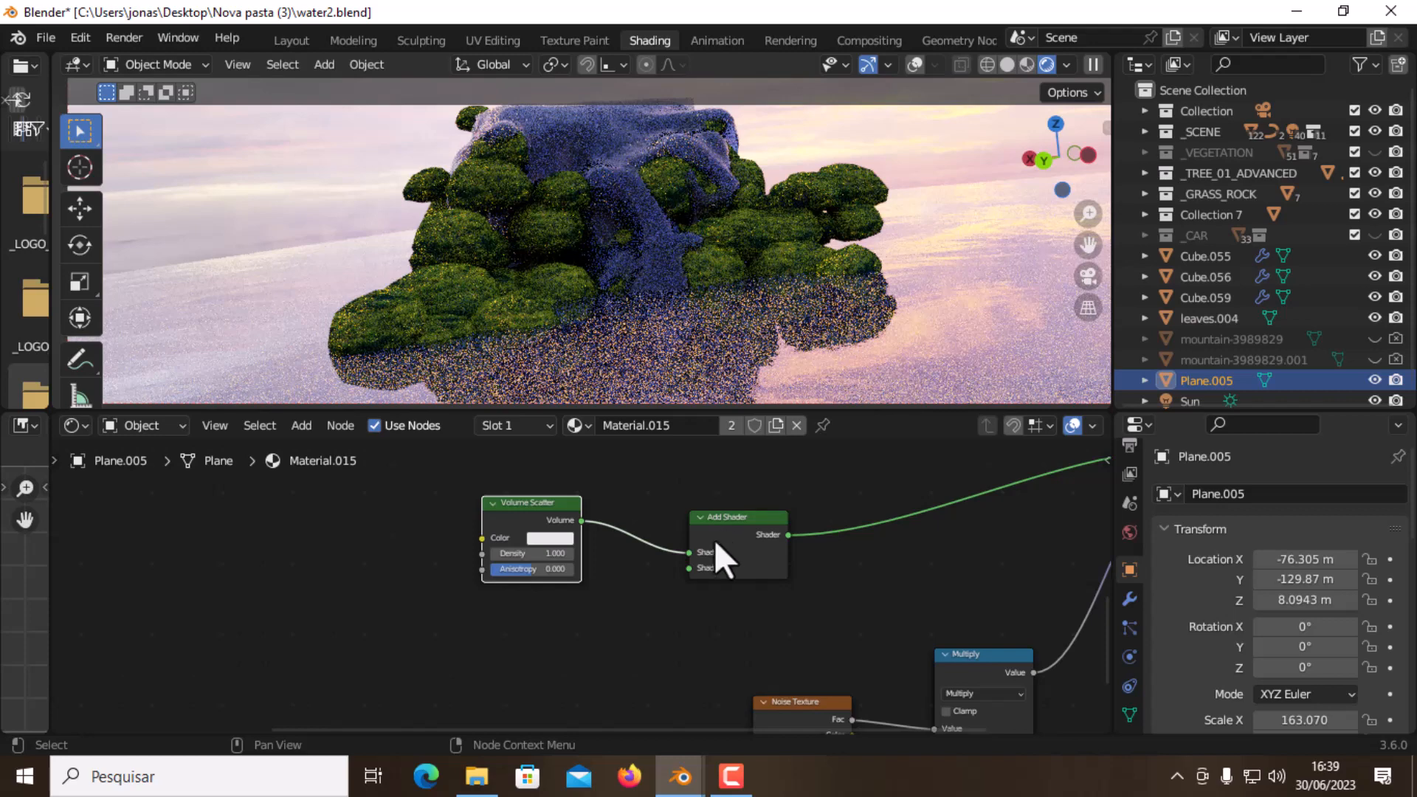
Add a Volume Absorption node below the Volume Scatter and connect its Volume output to the Add Shader's second input
middle_click_drag(647, 550, 652, 533)
key("shift+a")
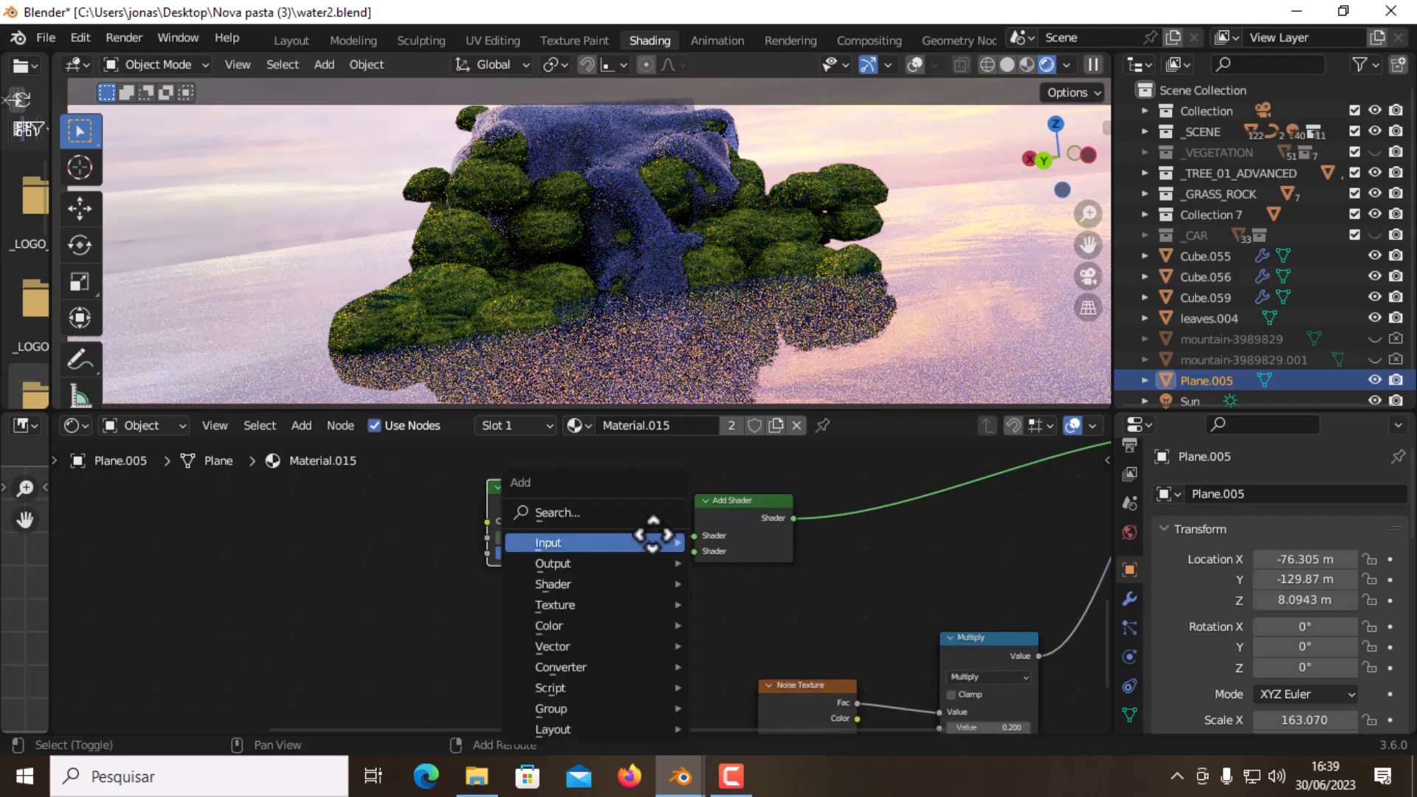
left_click(620, 515)
type("volume")
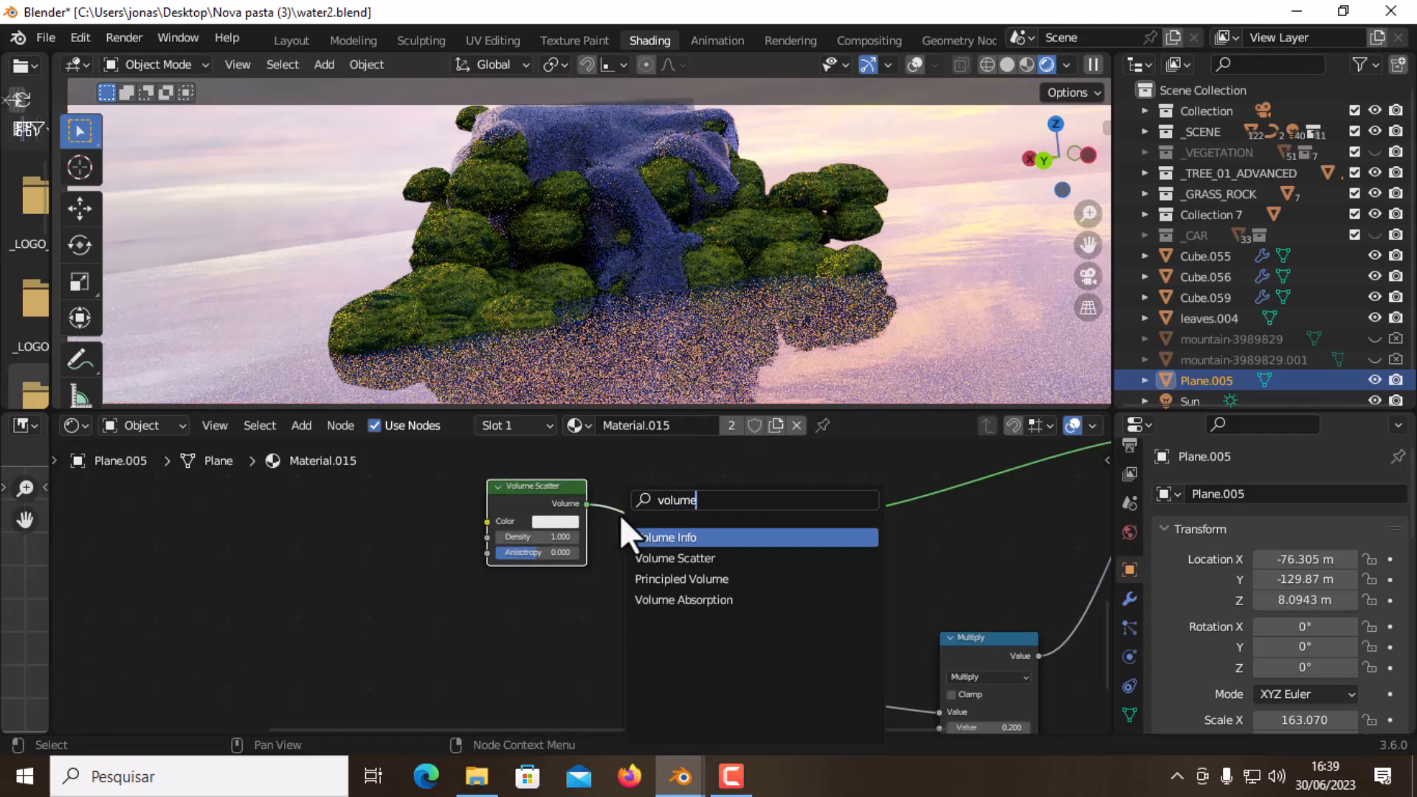
left_click(690, 599)
left_click(557, 691)
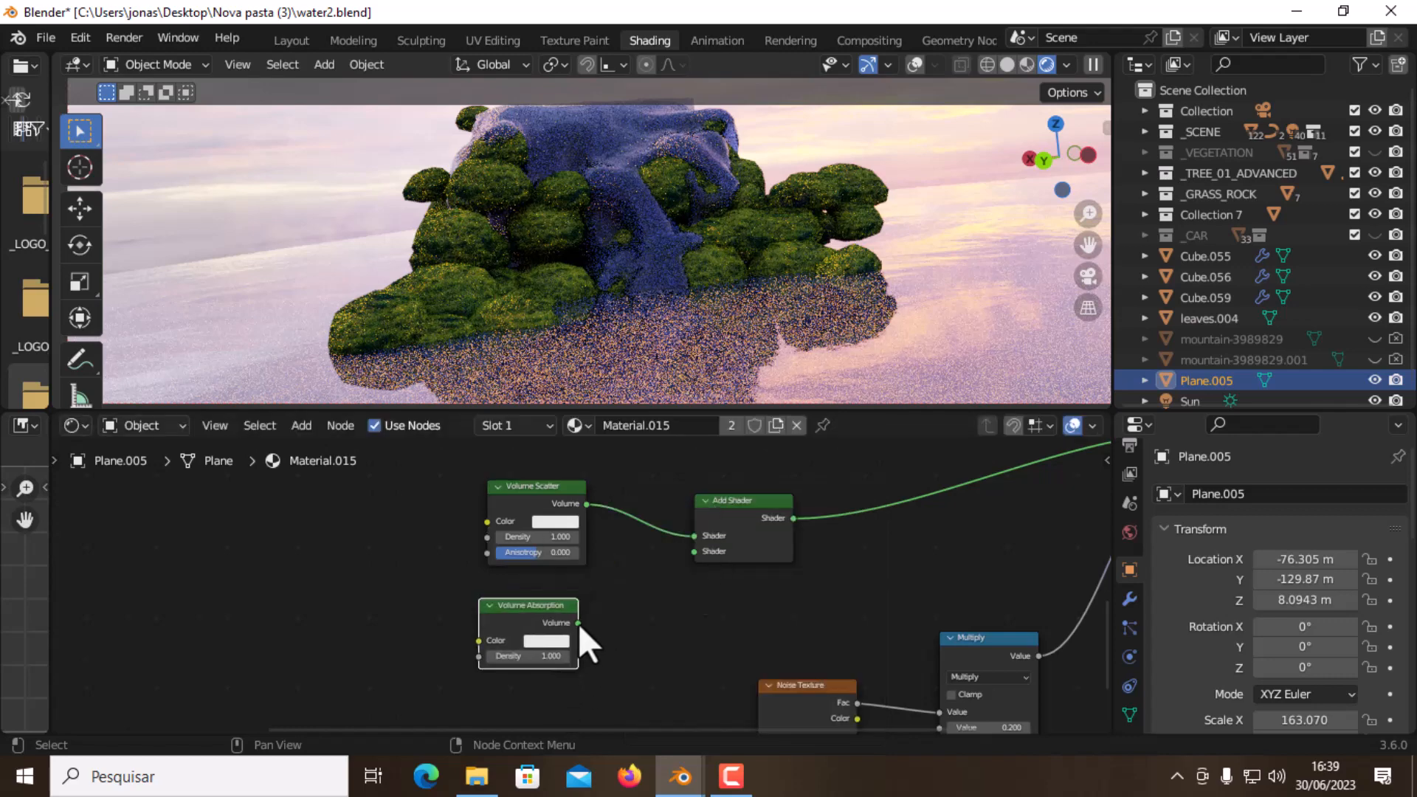
left_click_drag(578, 623, 692, 556)
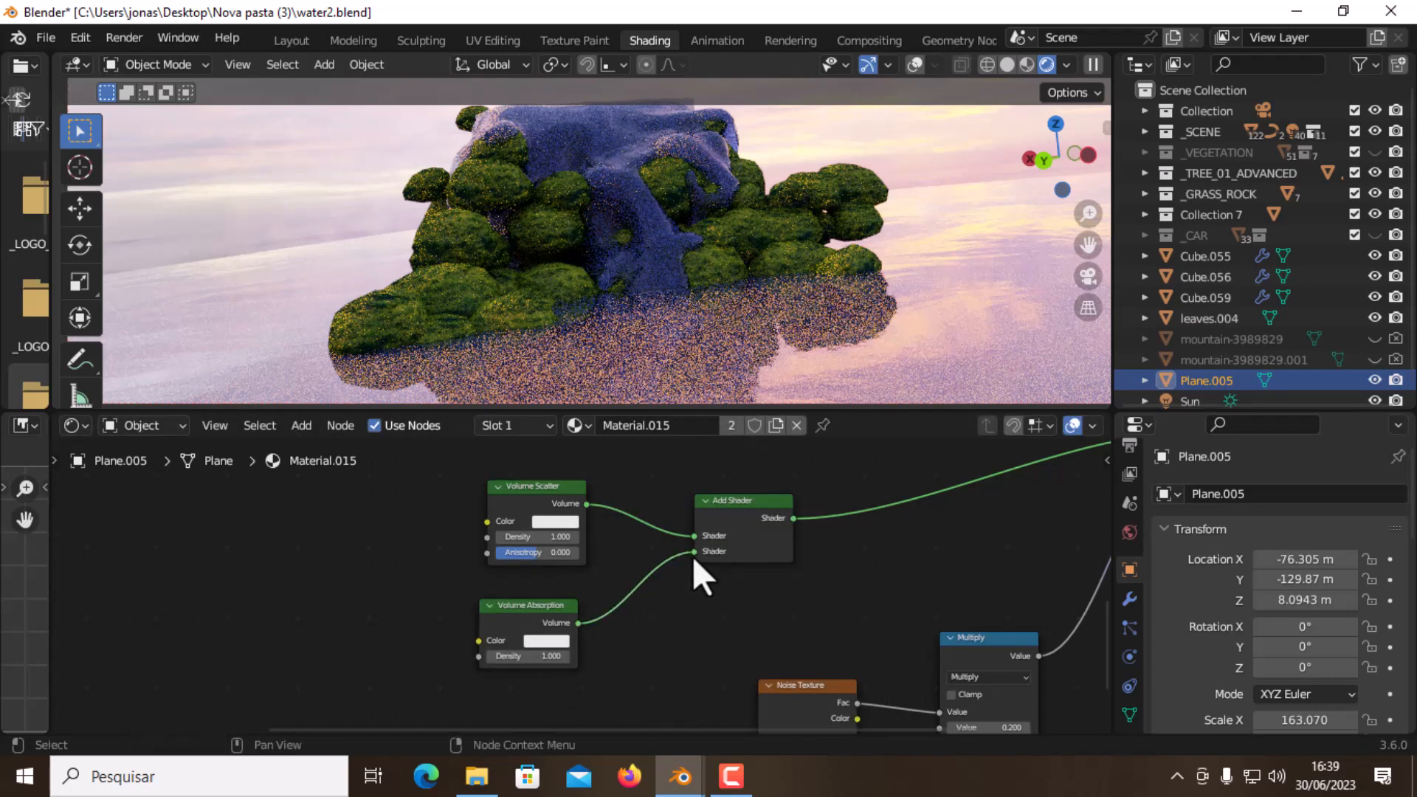
Add a Value node and connect it to the Density inputs of the Volume Absorption and Volume Scatter nodes
scroll(693, 555, "up", 3)
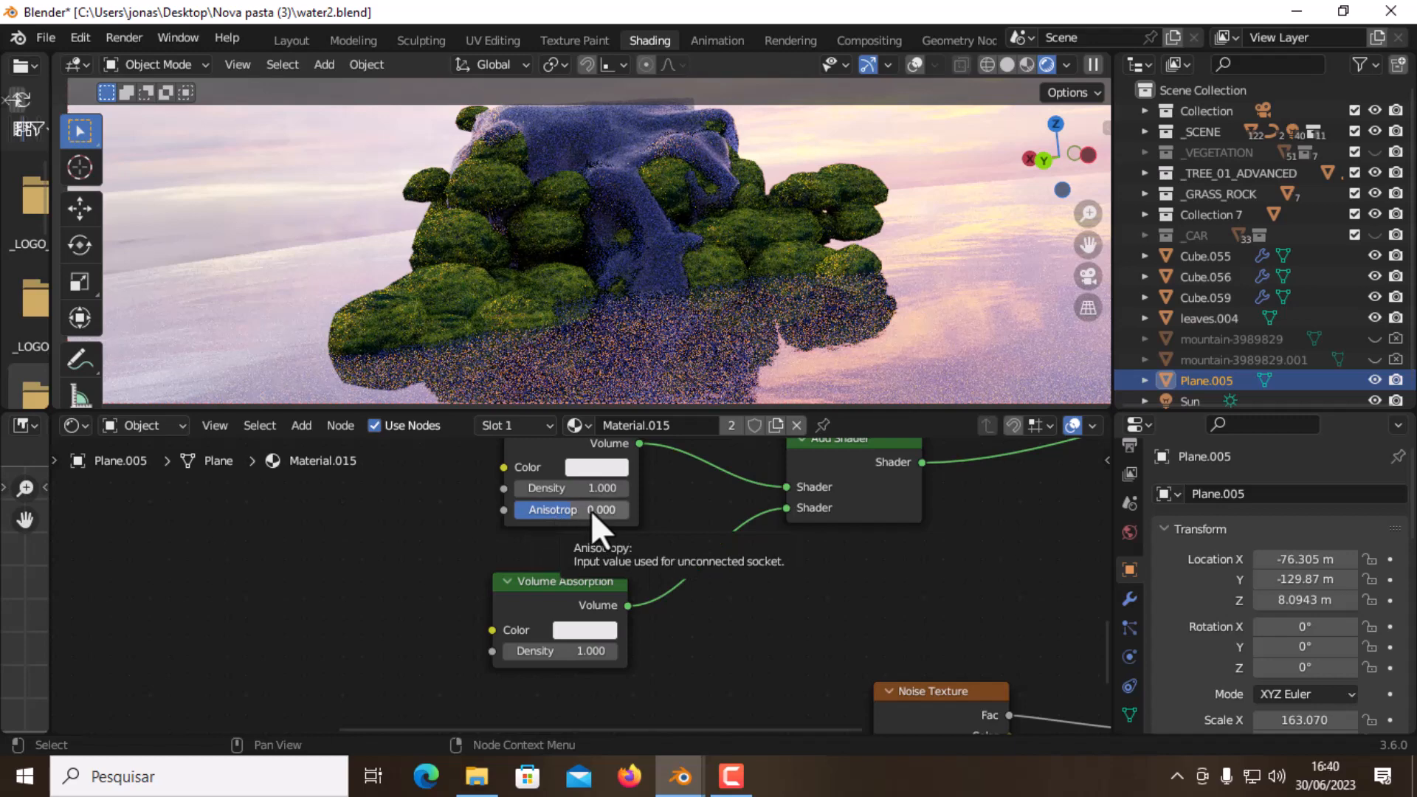
middle_click_drag(705, 616, 735, 604)
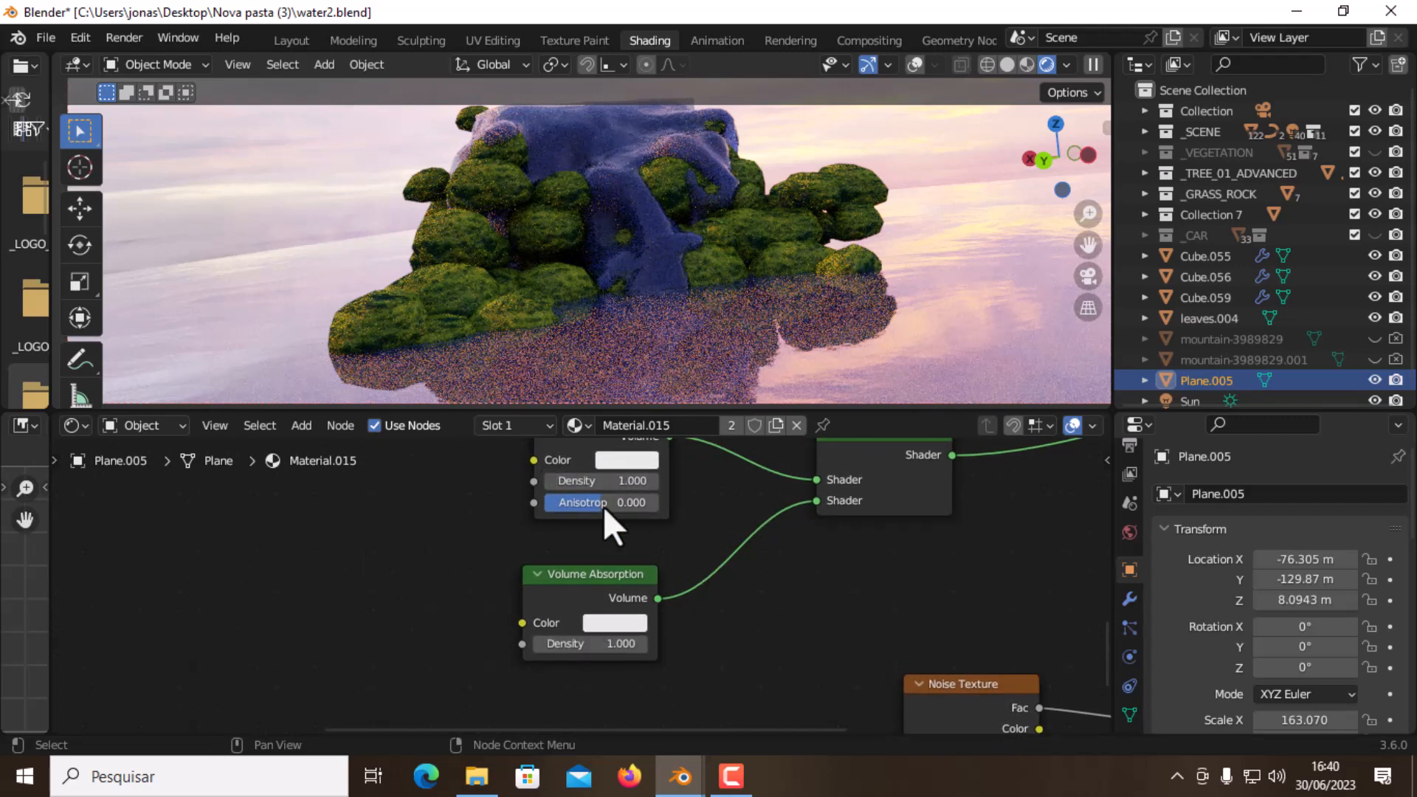
middle_click_drag(561, 475, 597, 495)
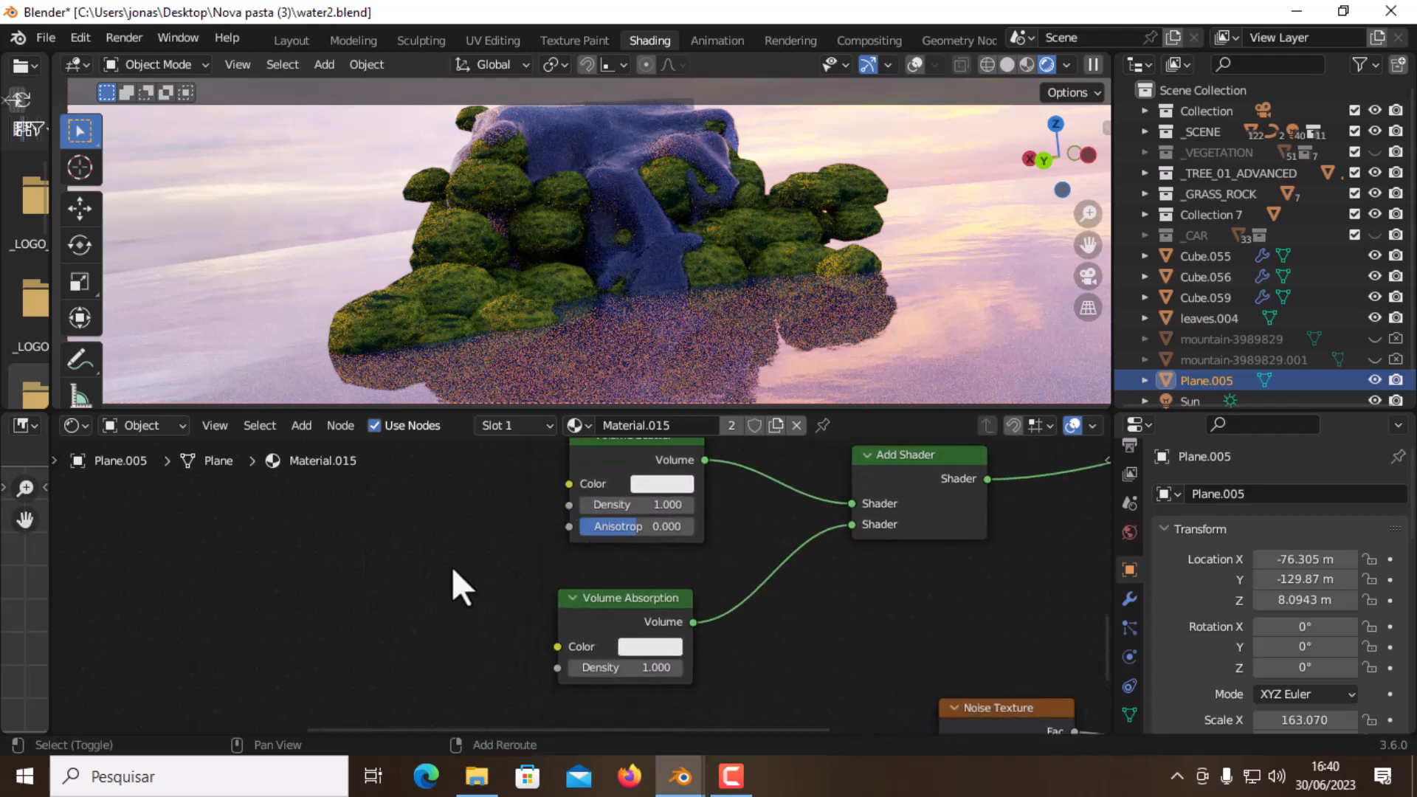
key("shift+a")
left_click(385, 516)
type("value")
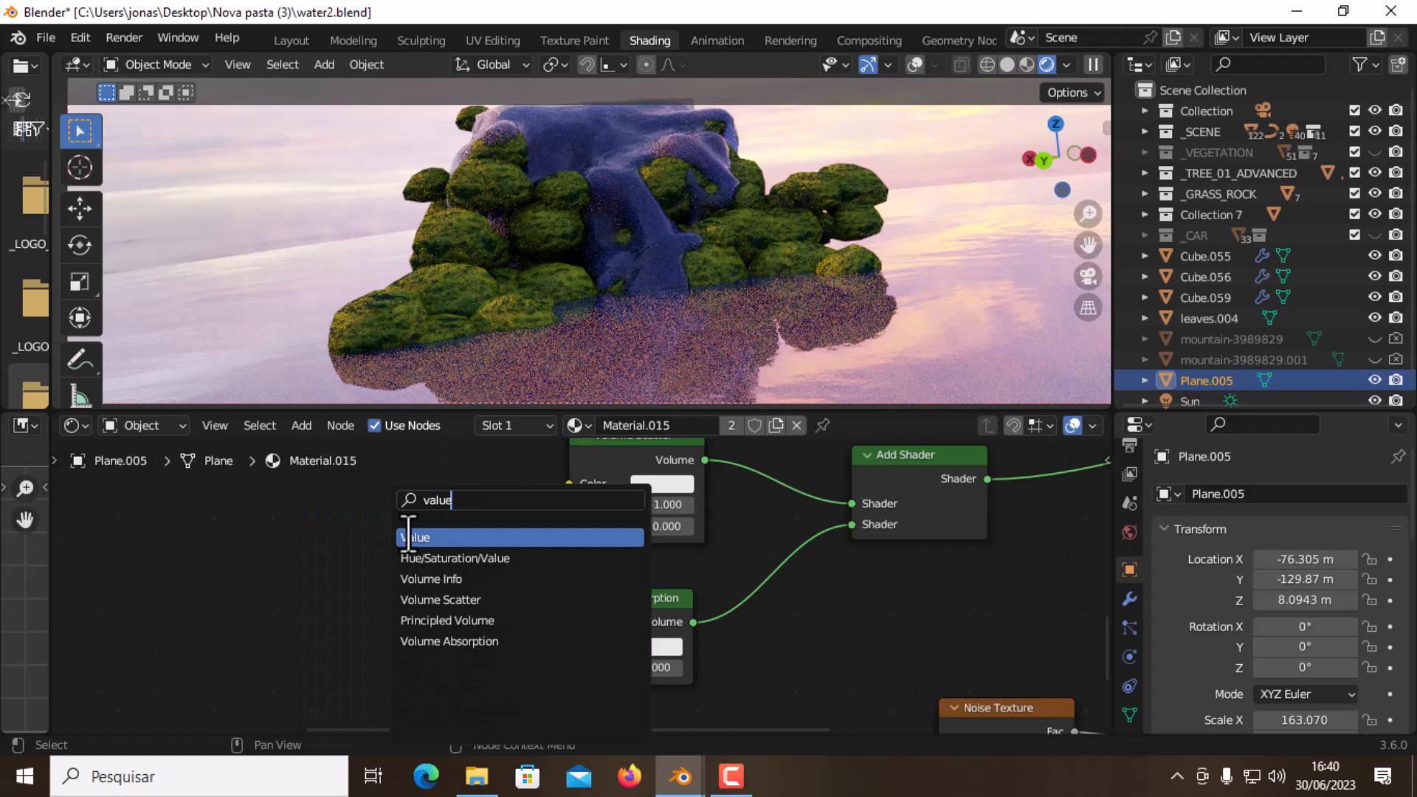
key("Return")
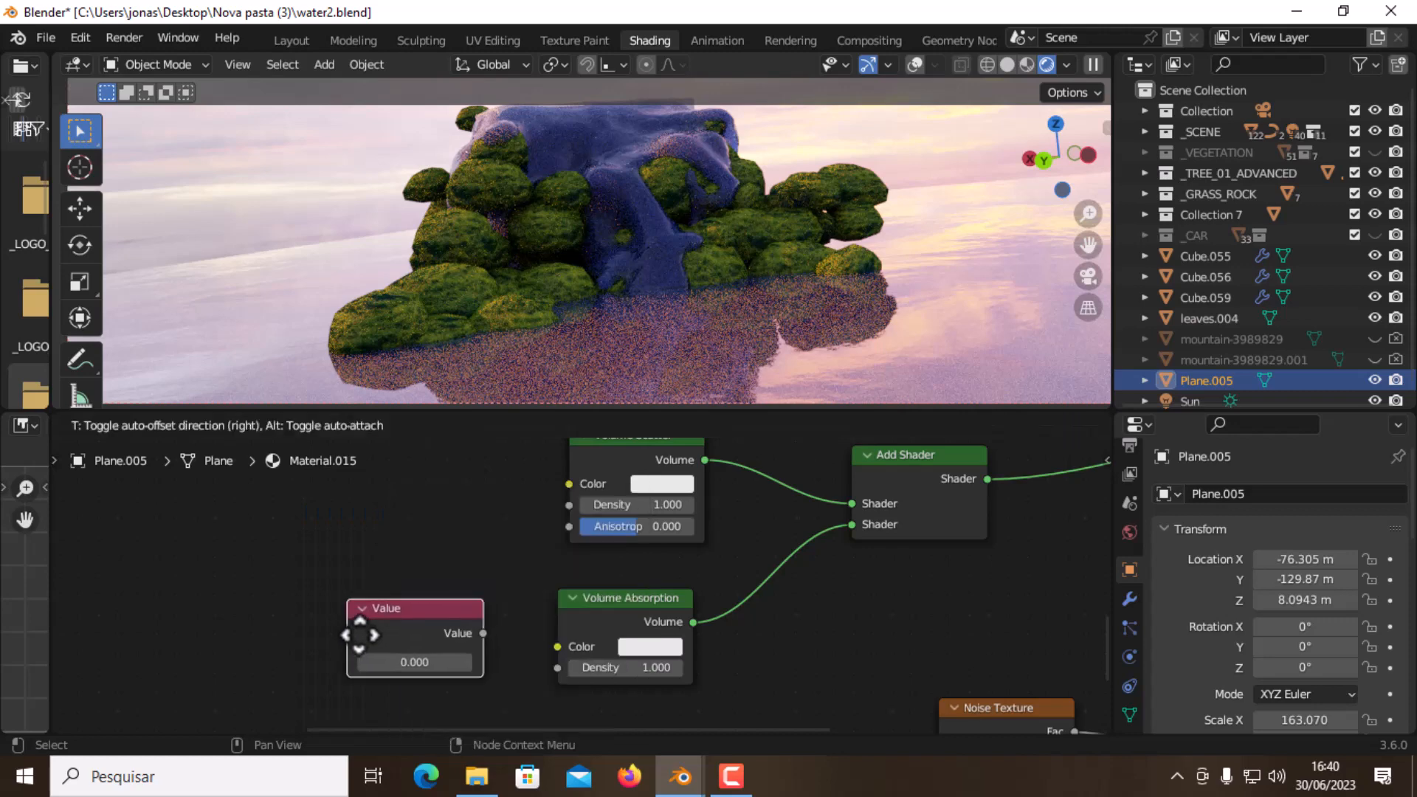
left_click(298, 648)
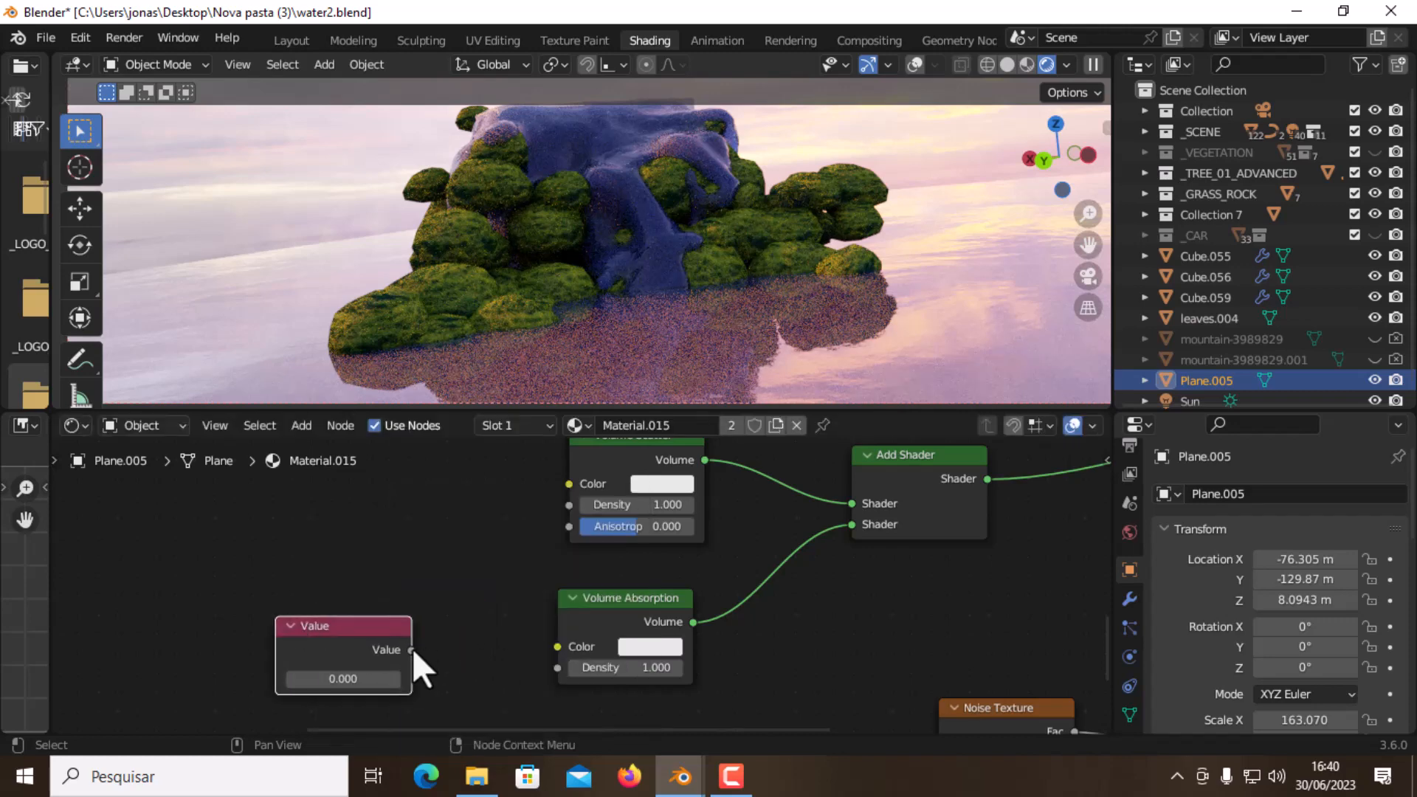
left_click_drag(411, 649, 558, 667)
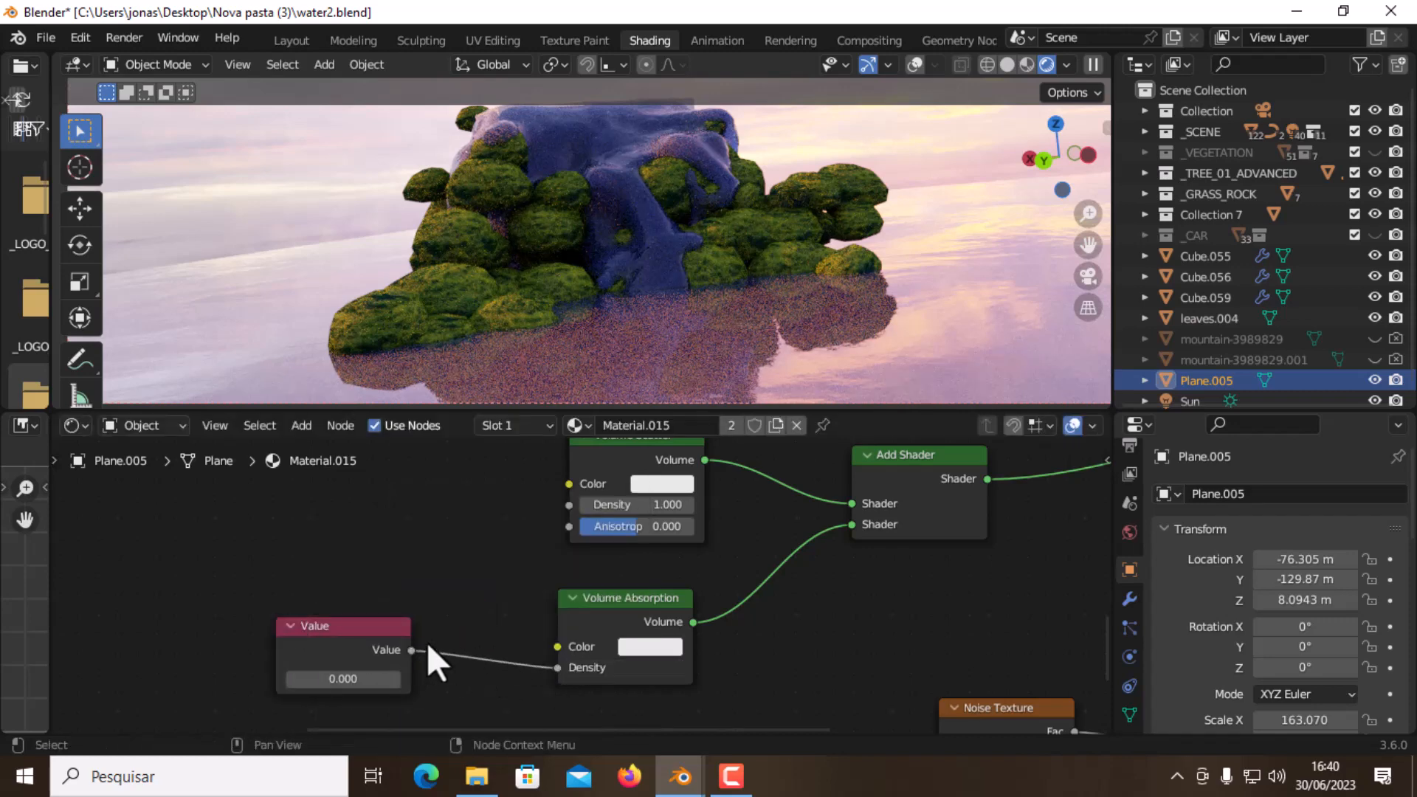
left_click_drag(412, 650, 569, 505)
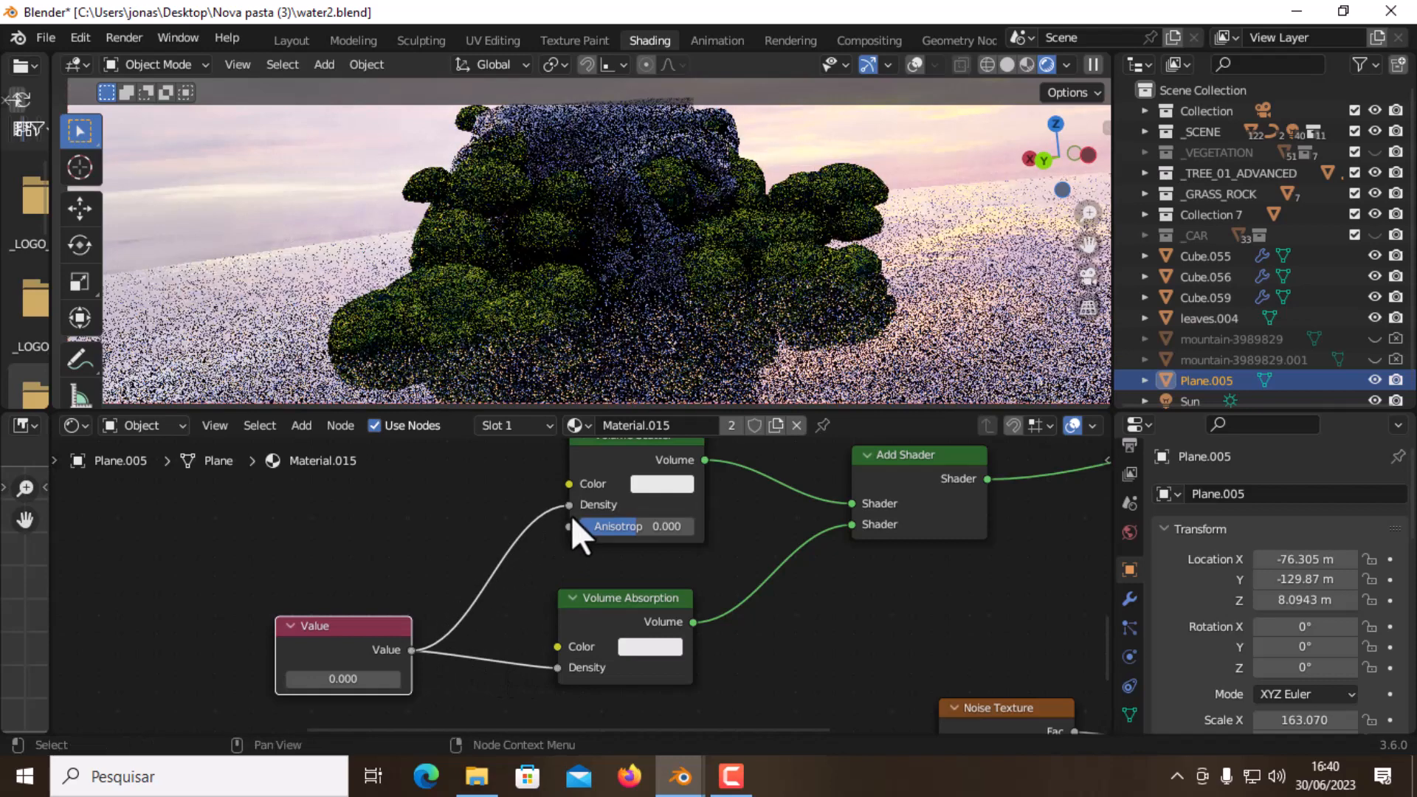
Set the Value node that drives both volume densities to 0.2
left_click(344, 679)
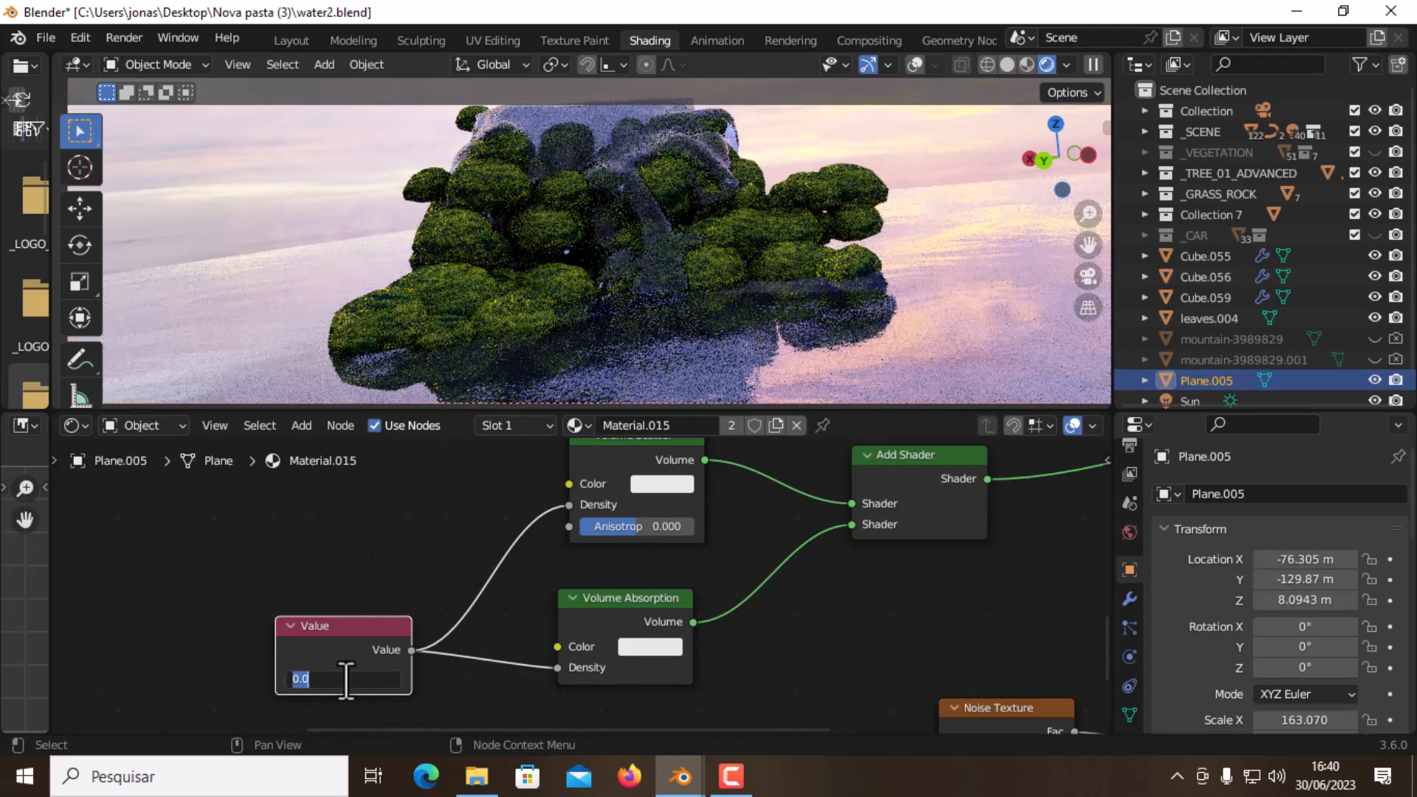
type("0.2")
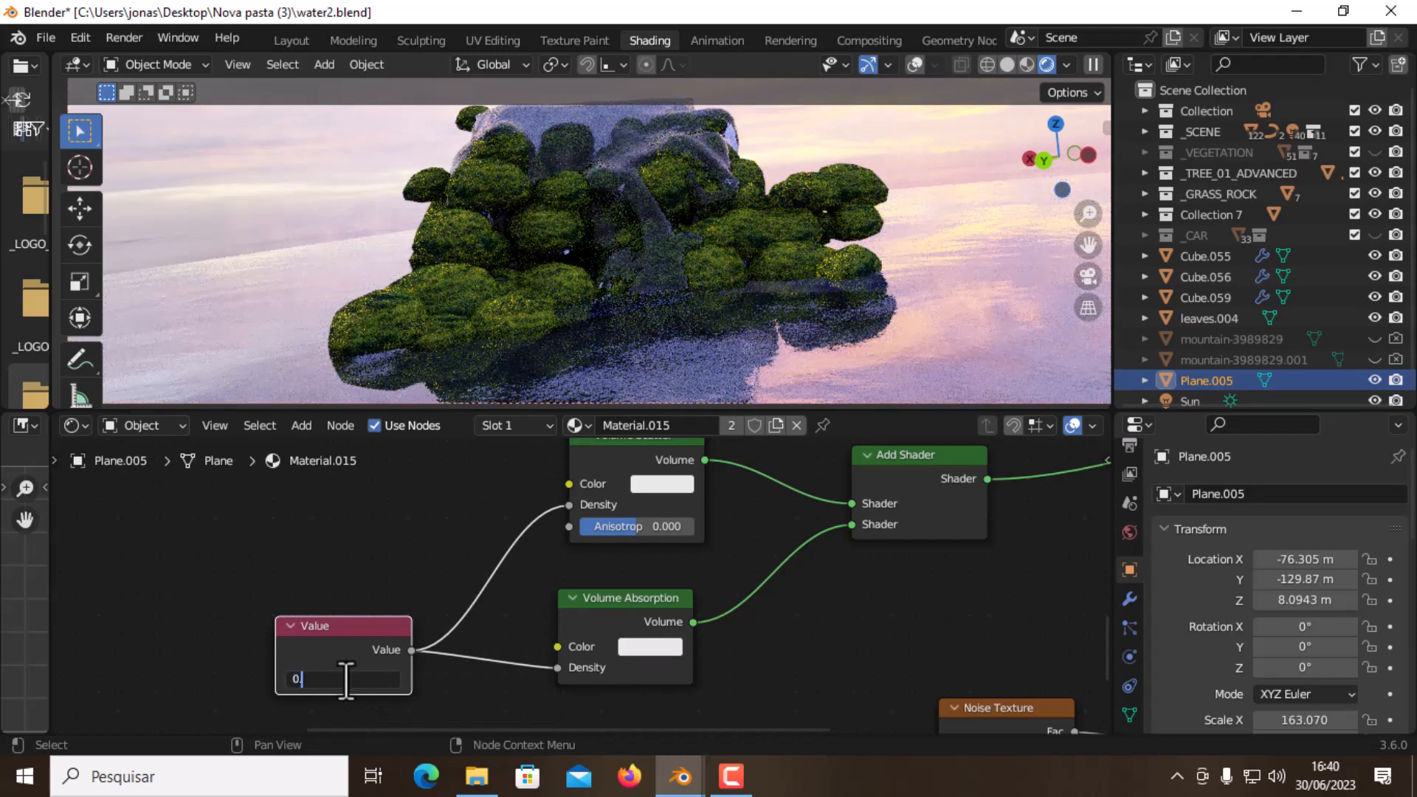
key("Return")
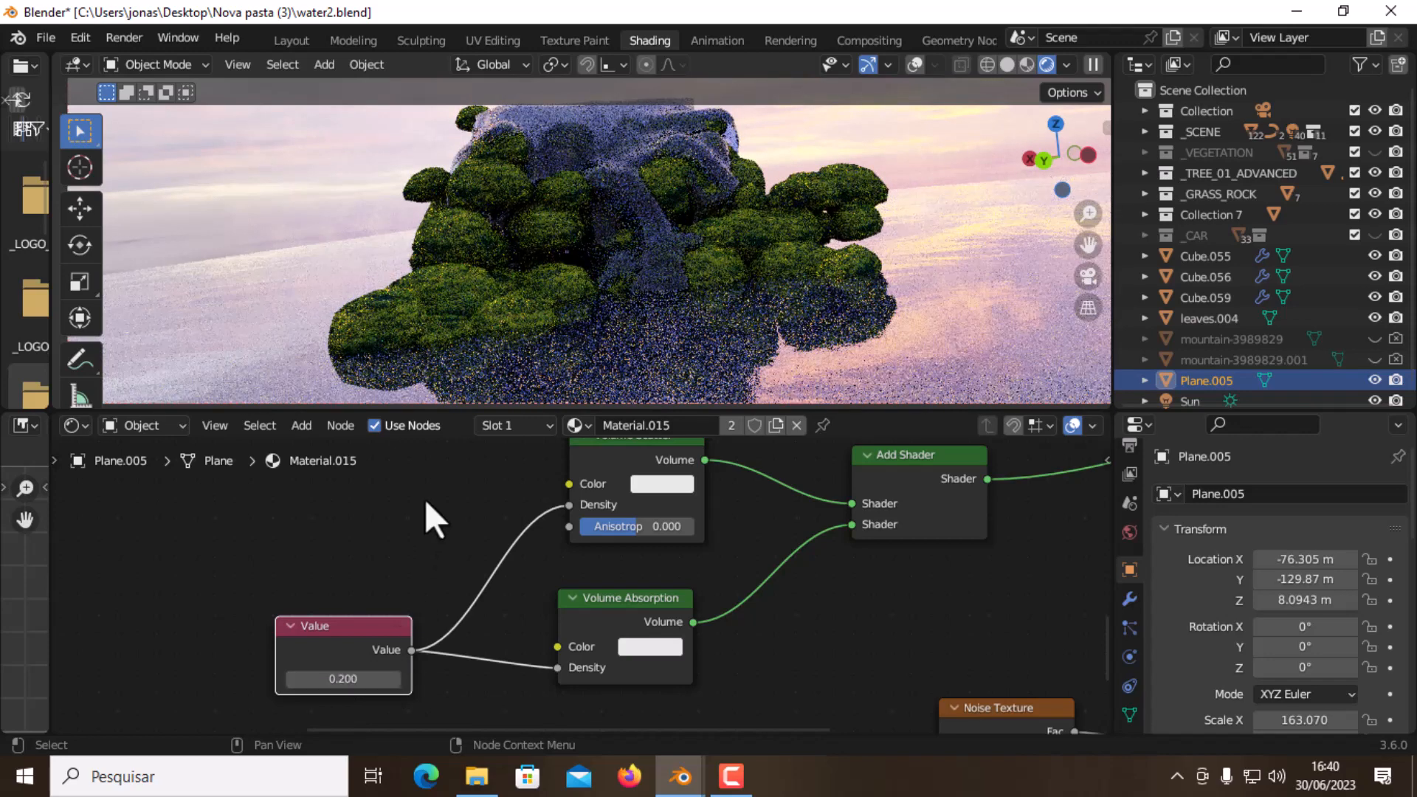
Add an RGB node above the Value node and connect its Color output to the Volume Scatter and Volume Absorption Color inputs
middle_click_drag(425, 499, 453, 507)
key("shift+a")
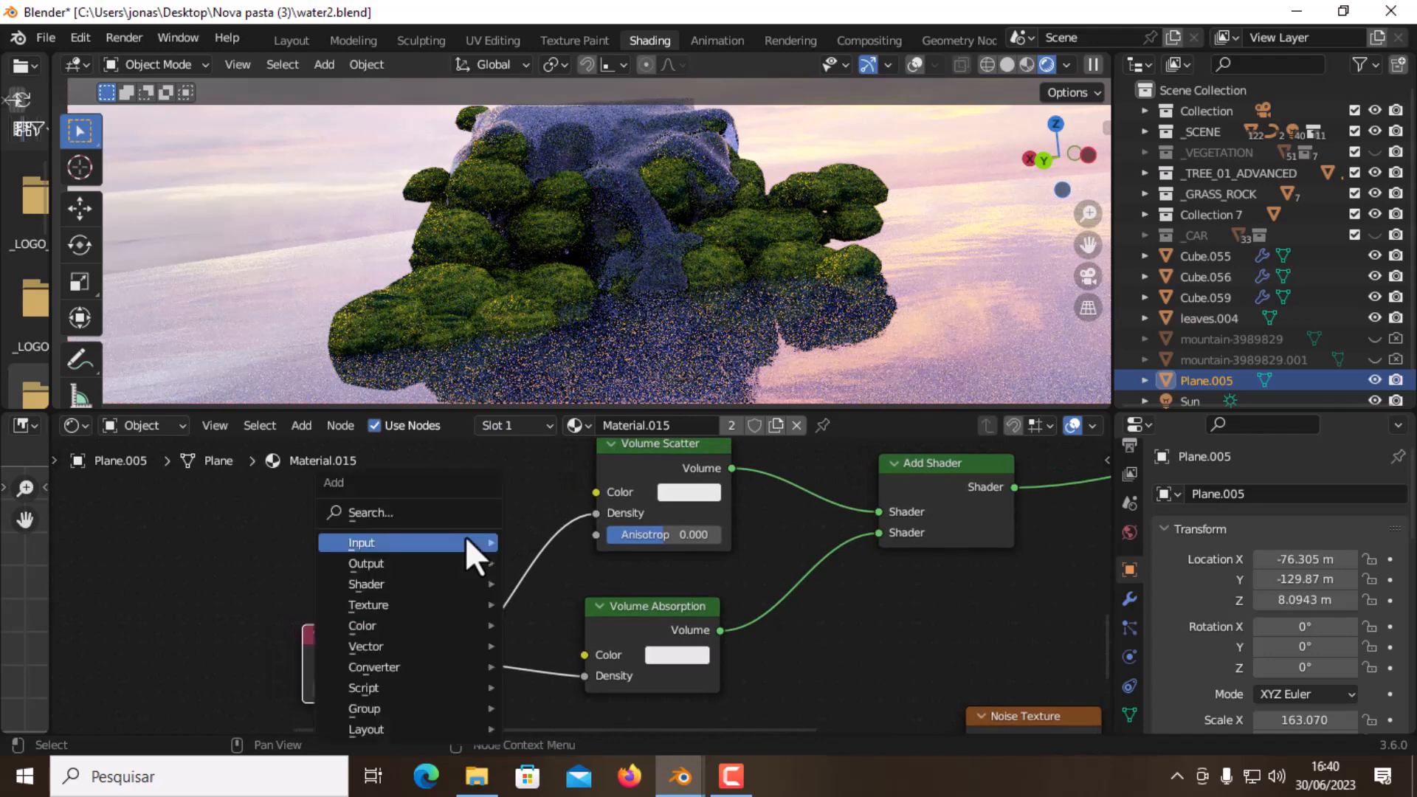
left_click(421, 511)
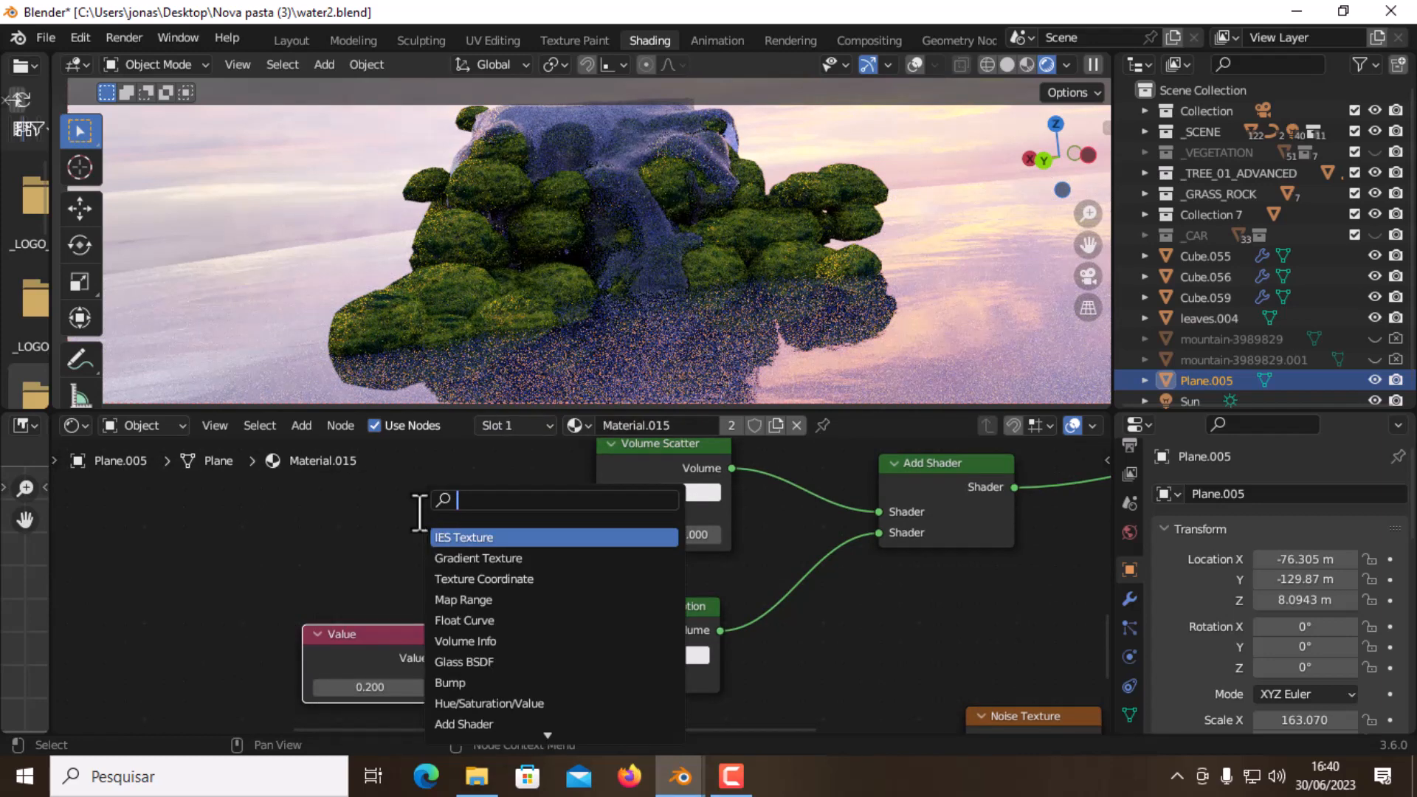
type("rgb")
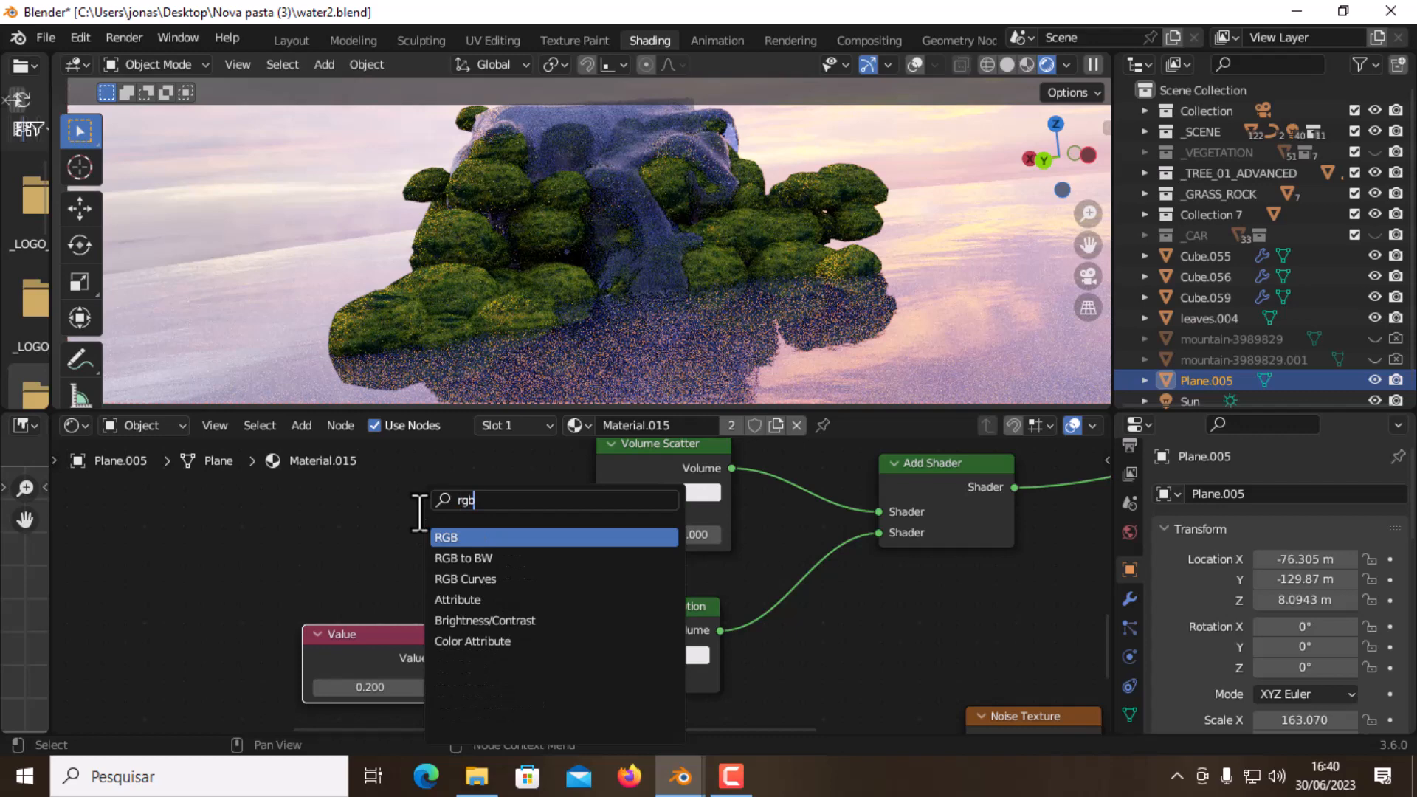
left_click(464, 538)
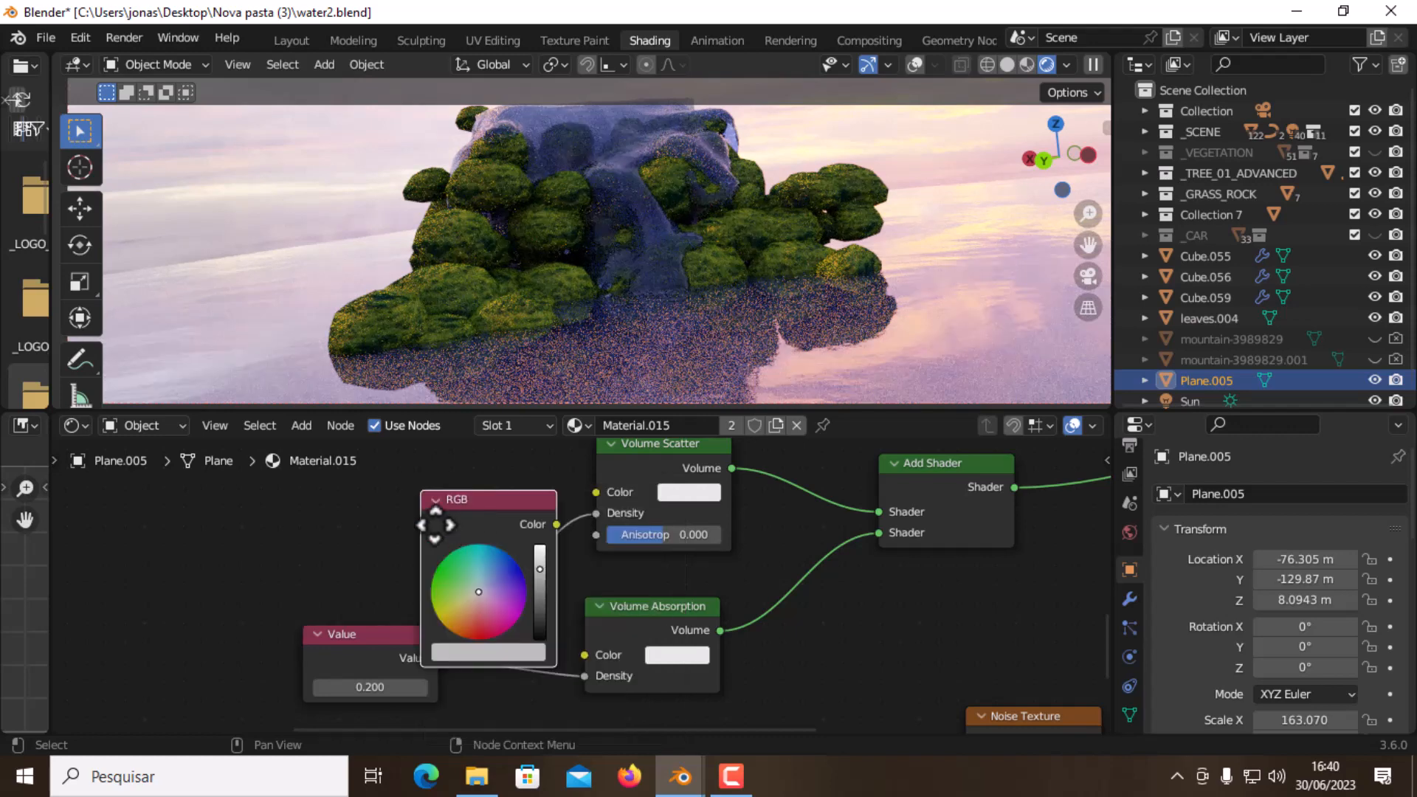
left_click(318, 571)
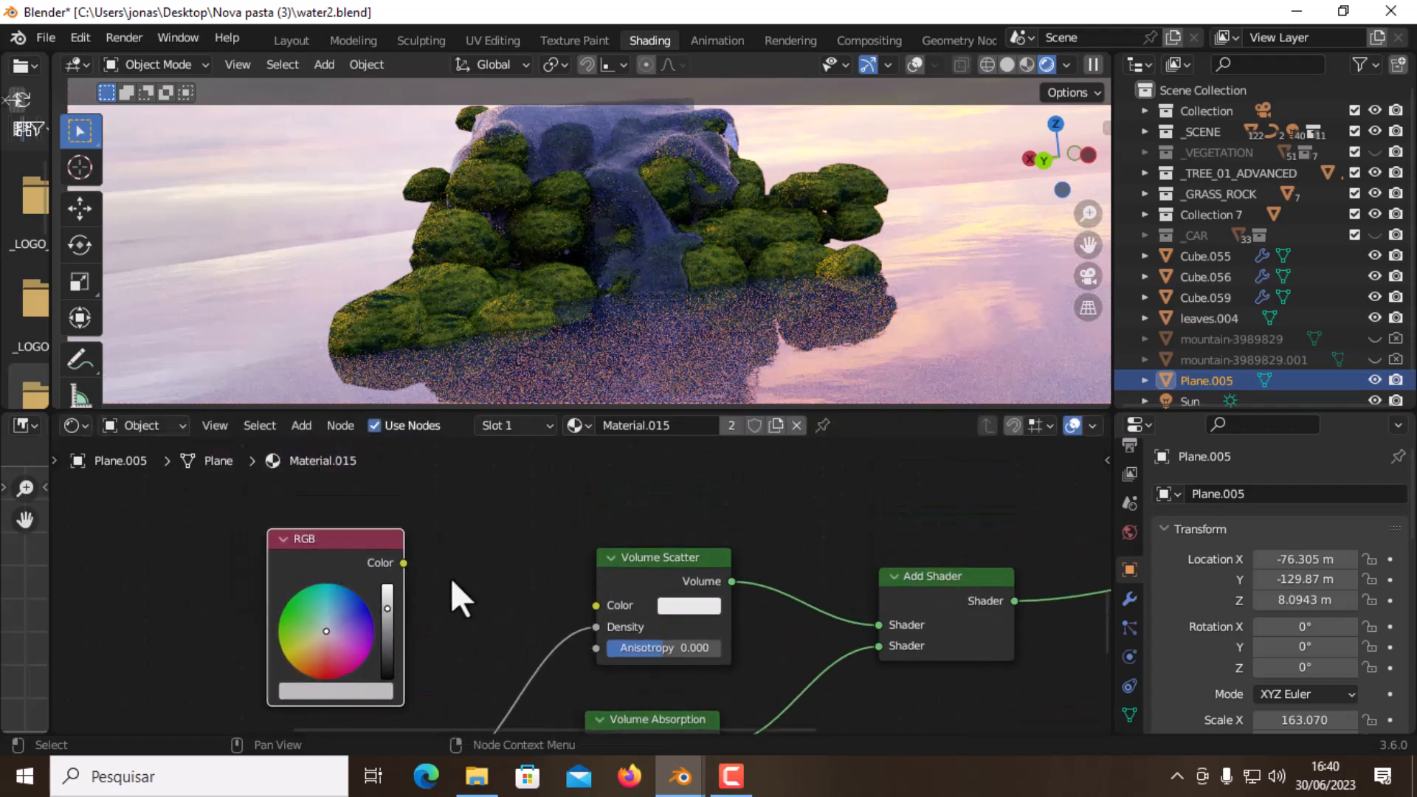
left_click_drag(403, 563, 597, 604)
scroll(596, 605, "down", 2)
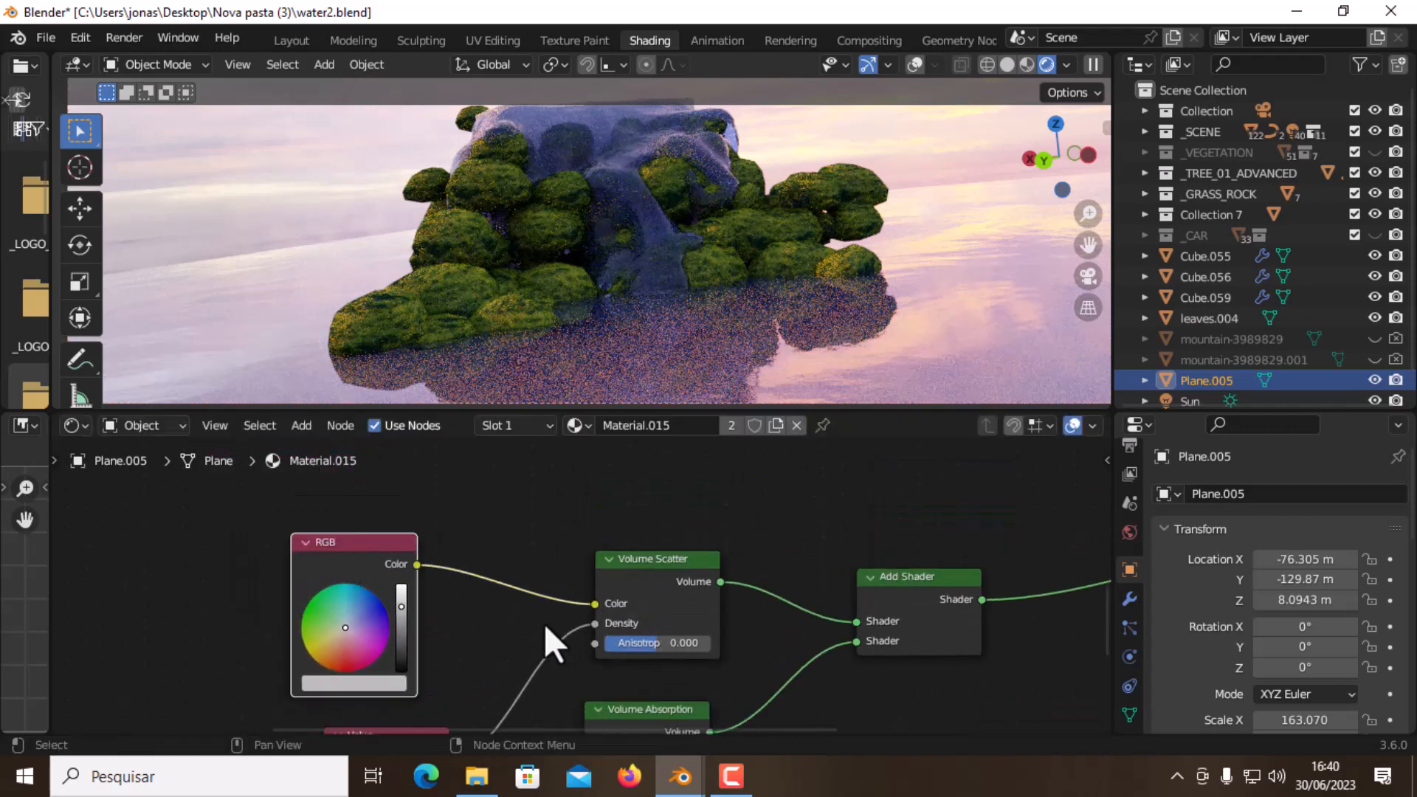
middle_click_drag(537, 595, 502, 567)
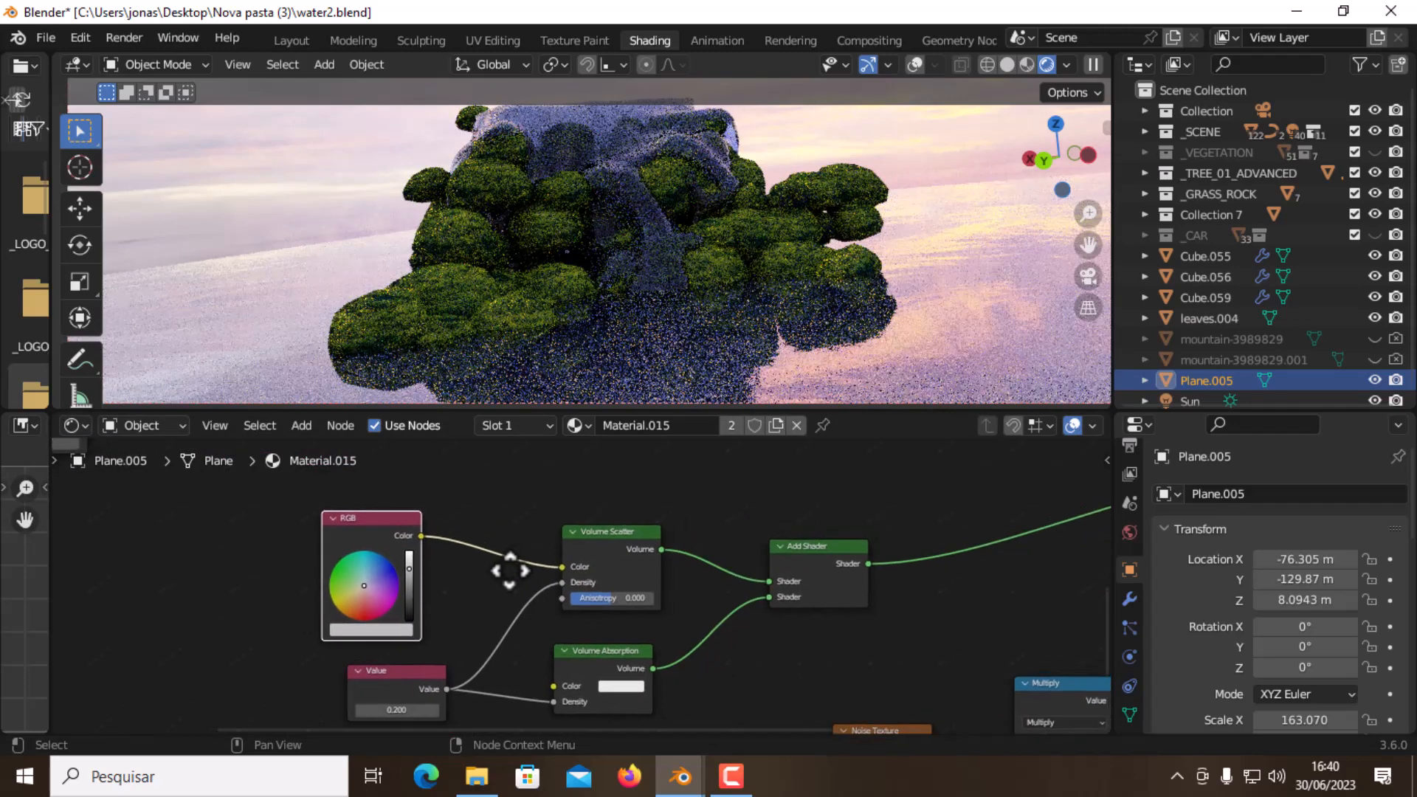
left_click_drag(423, 534, 559, 683)
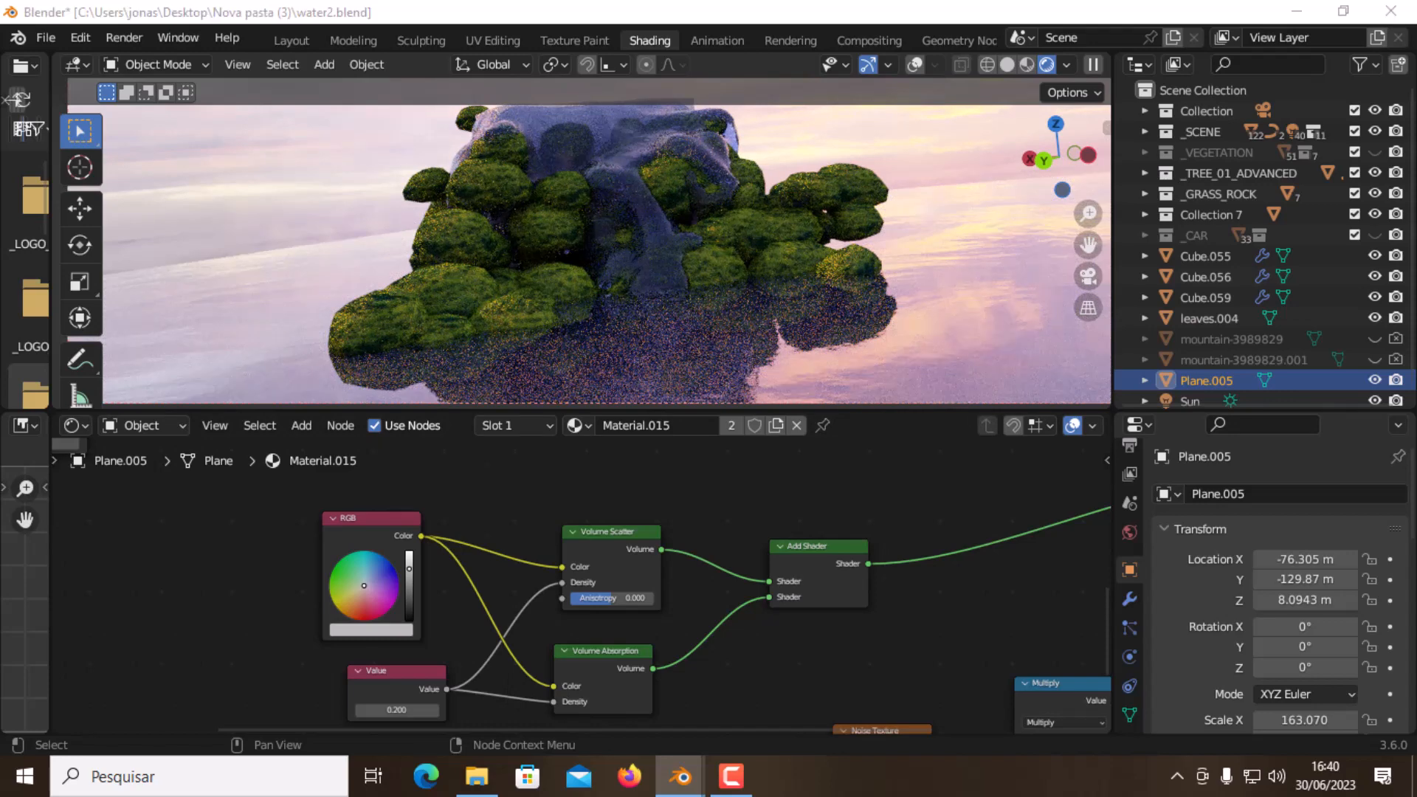
Set the saturation to 0.642 and the value to 1 for the RGB node that colours the volume shaders
left_click(393, 628)
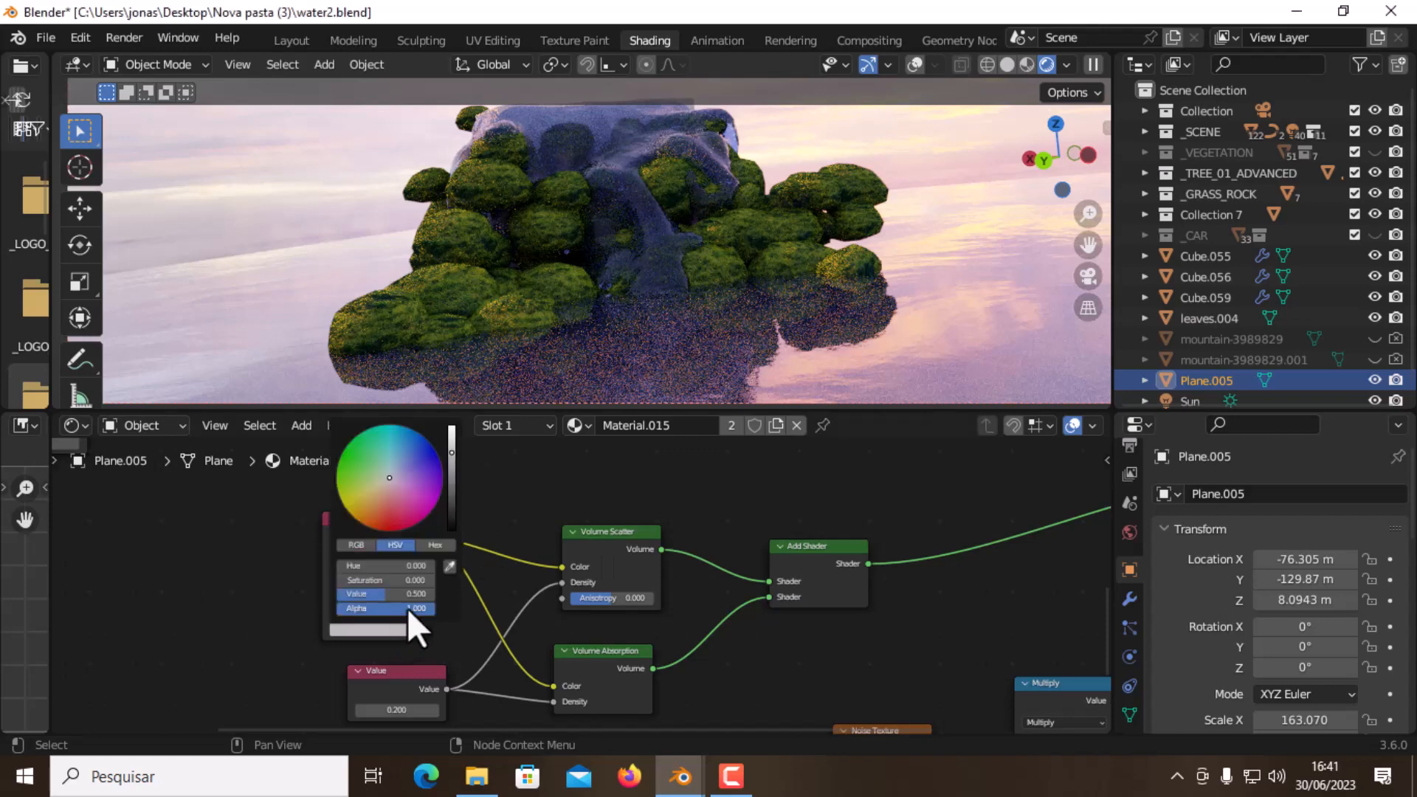
scroll(428, 626, "up", 3)
left_click(234, 663)
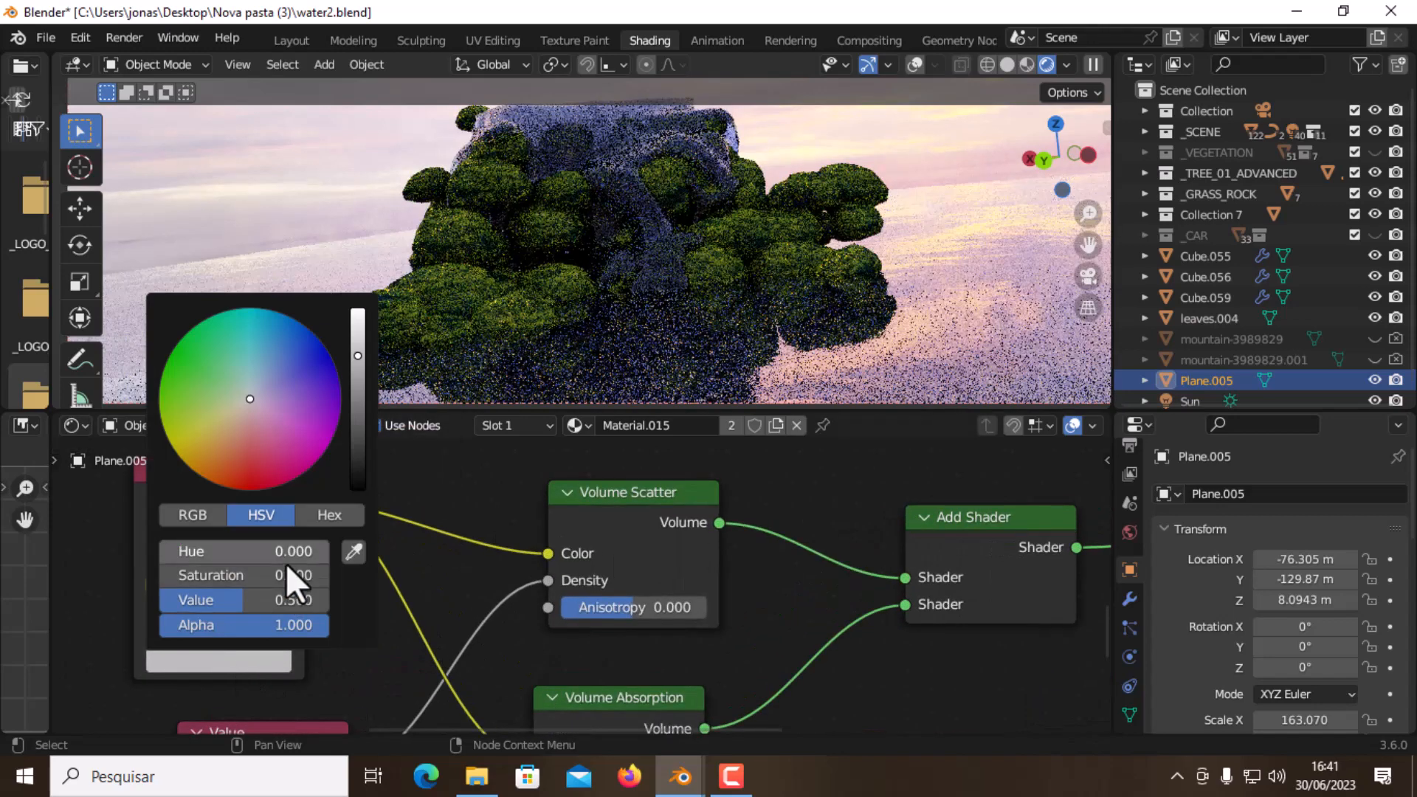
left_click(285, 574)
type("0.642")
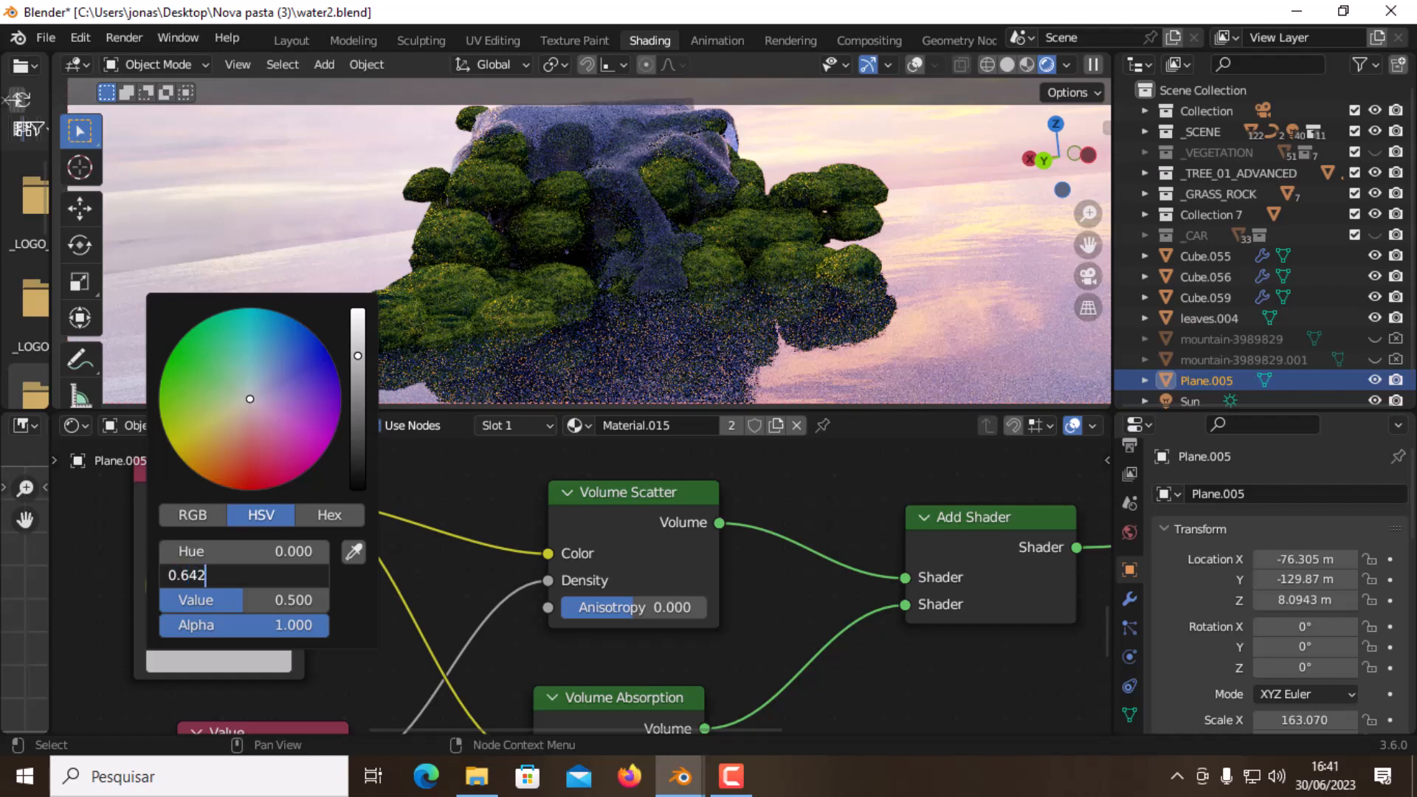
key("Return")
left_click(257, 597)
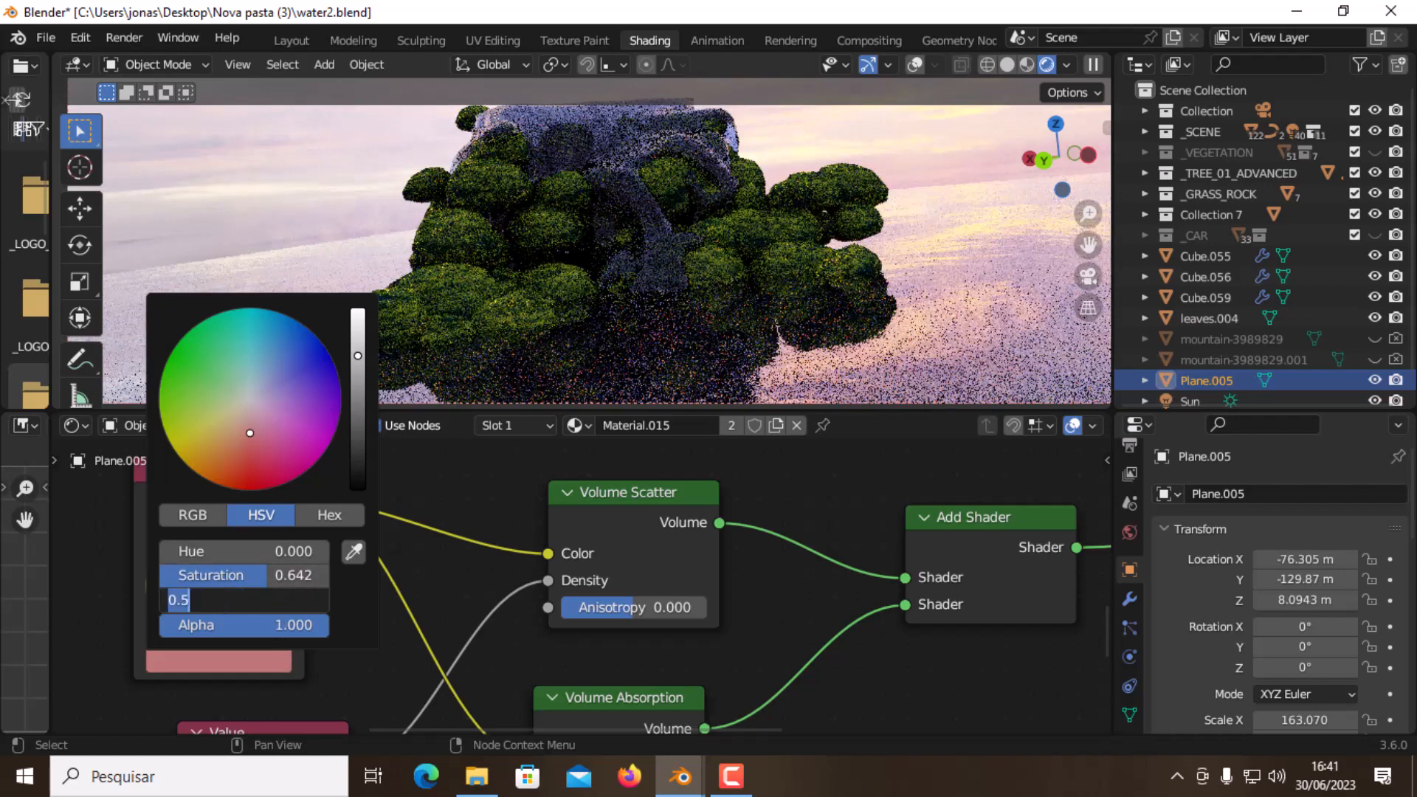
type("1")
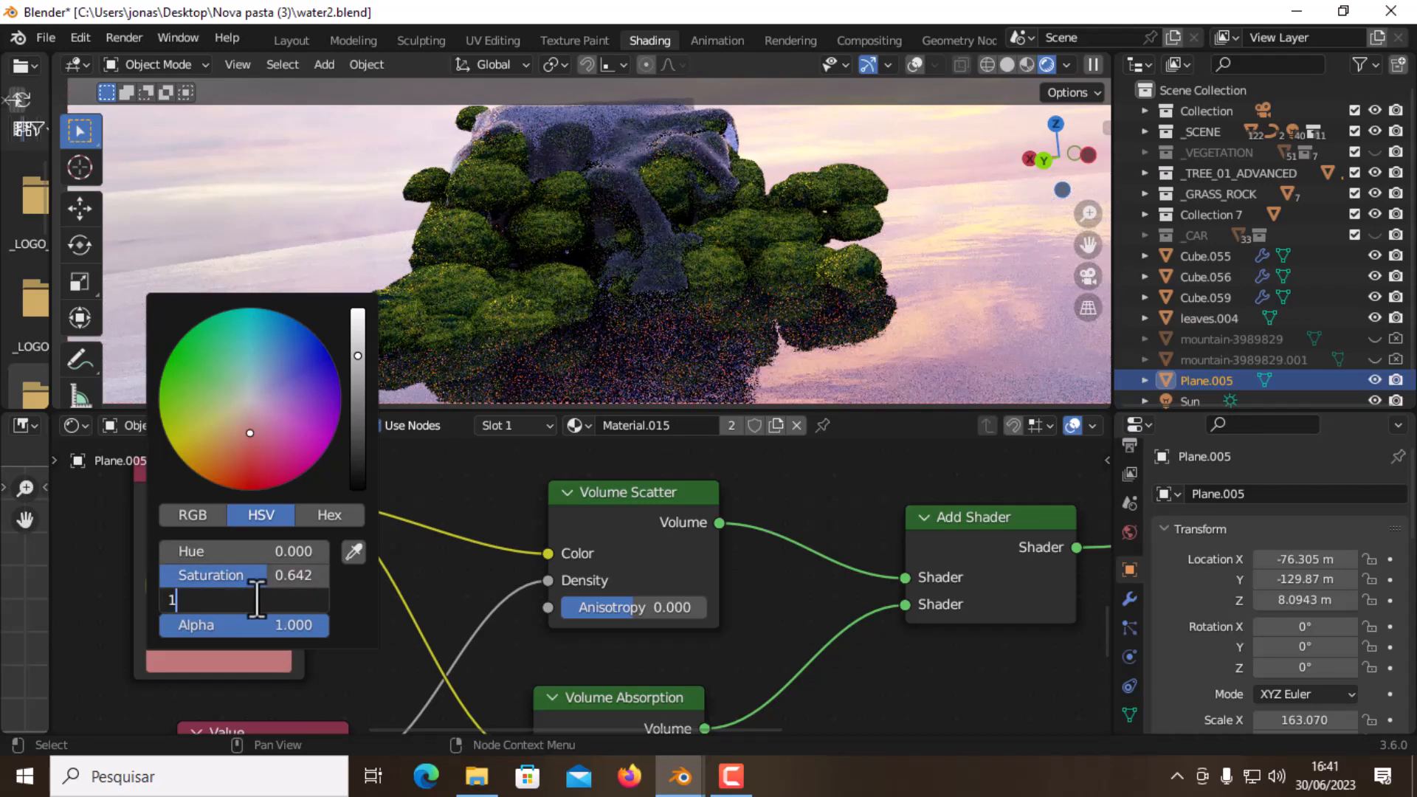
key("Return")
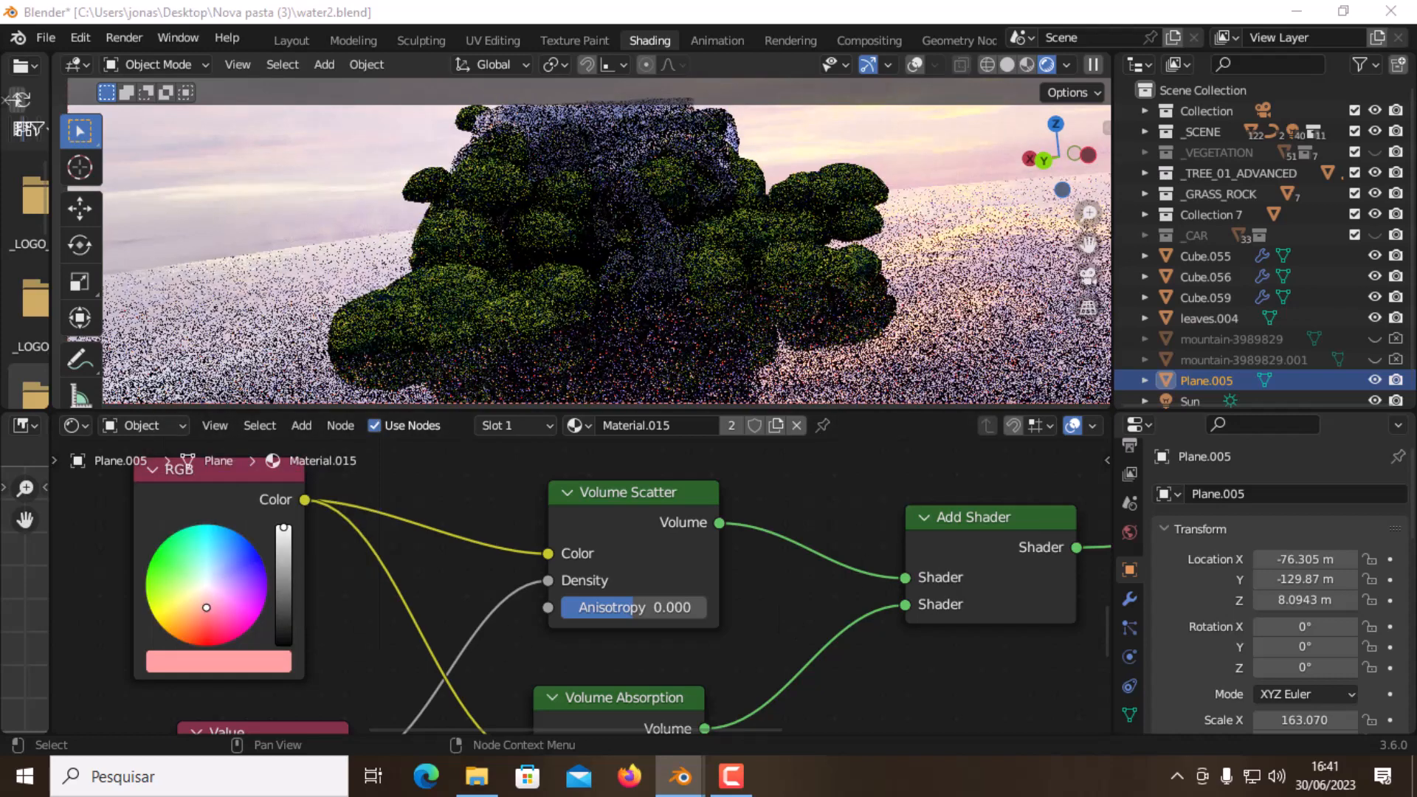
Set the hue of the volume shaders' RGB node to 0.169 for a pale yellow colour
left_click(258, 664)
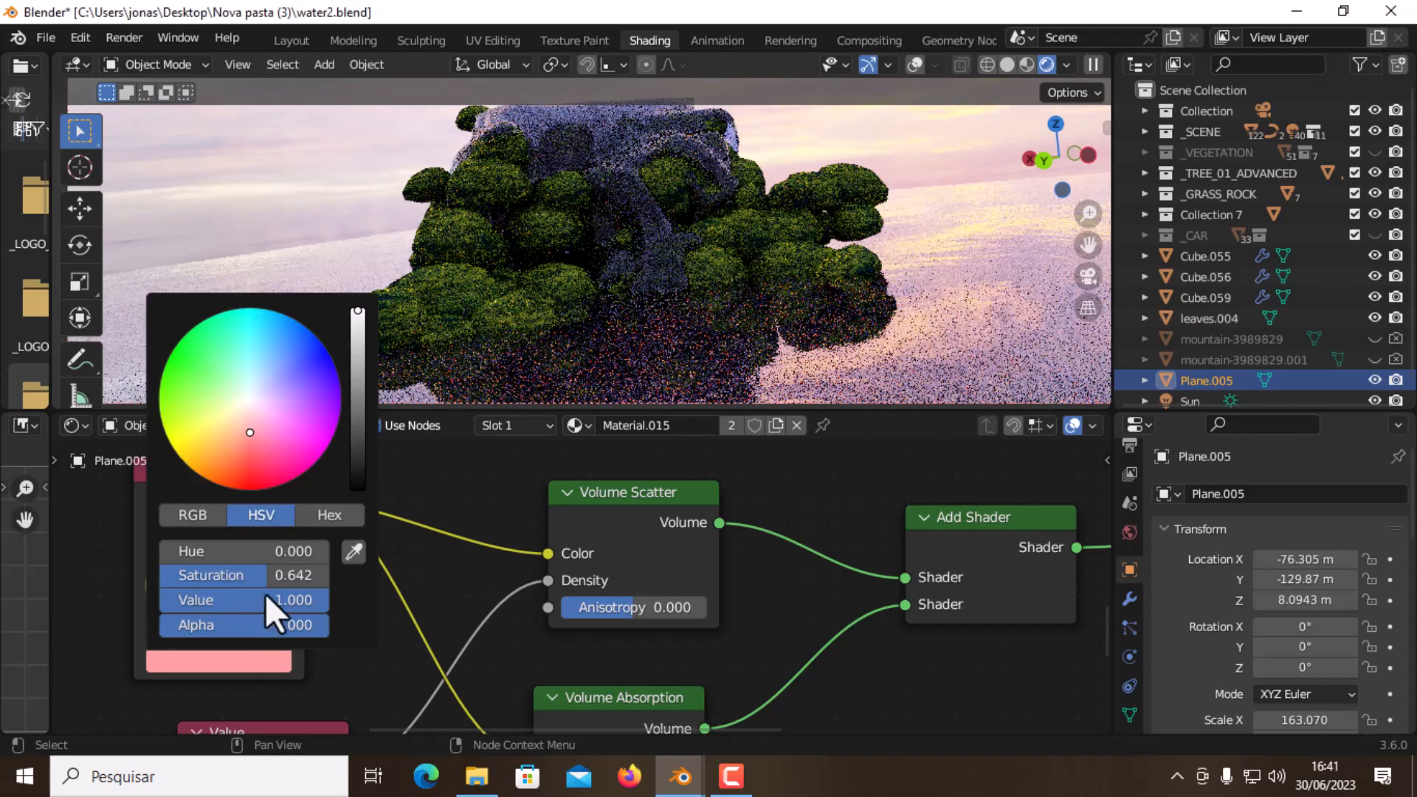
left_click(275, 555)
type("0.16")
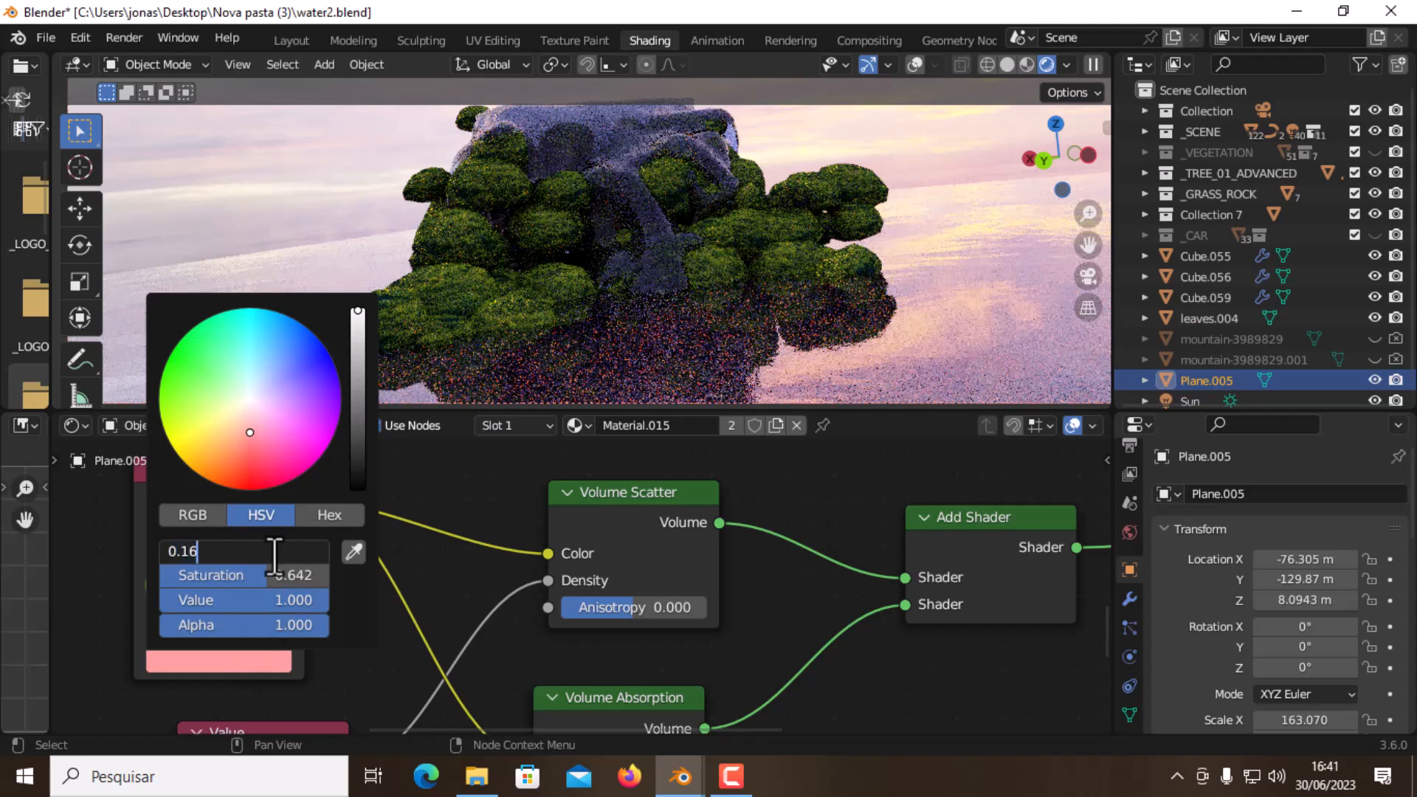
type("9")
key("Return")
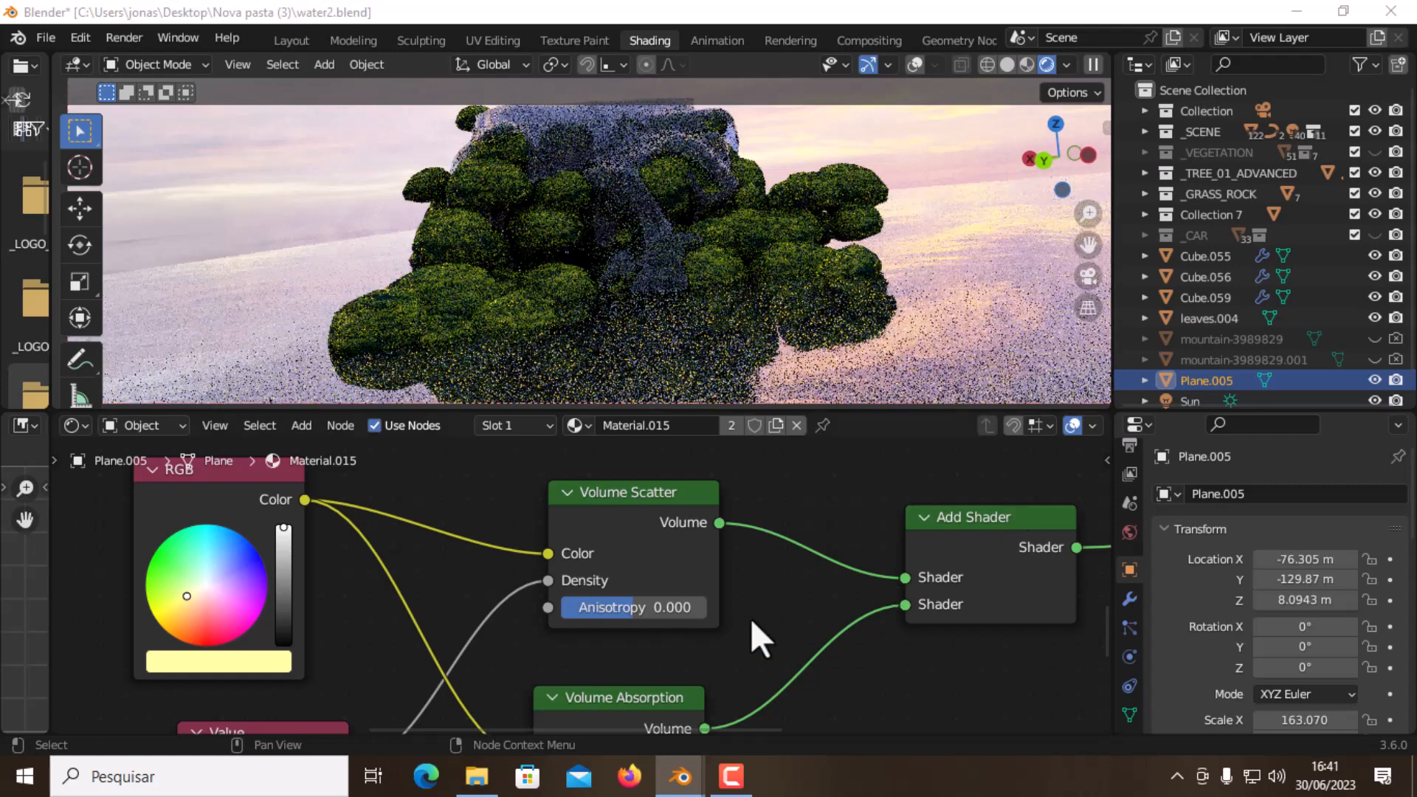
Review the water material's overall node layout and examine the rendered waterfall from slightly different angles
left_click(49, 36)
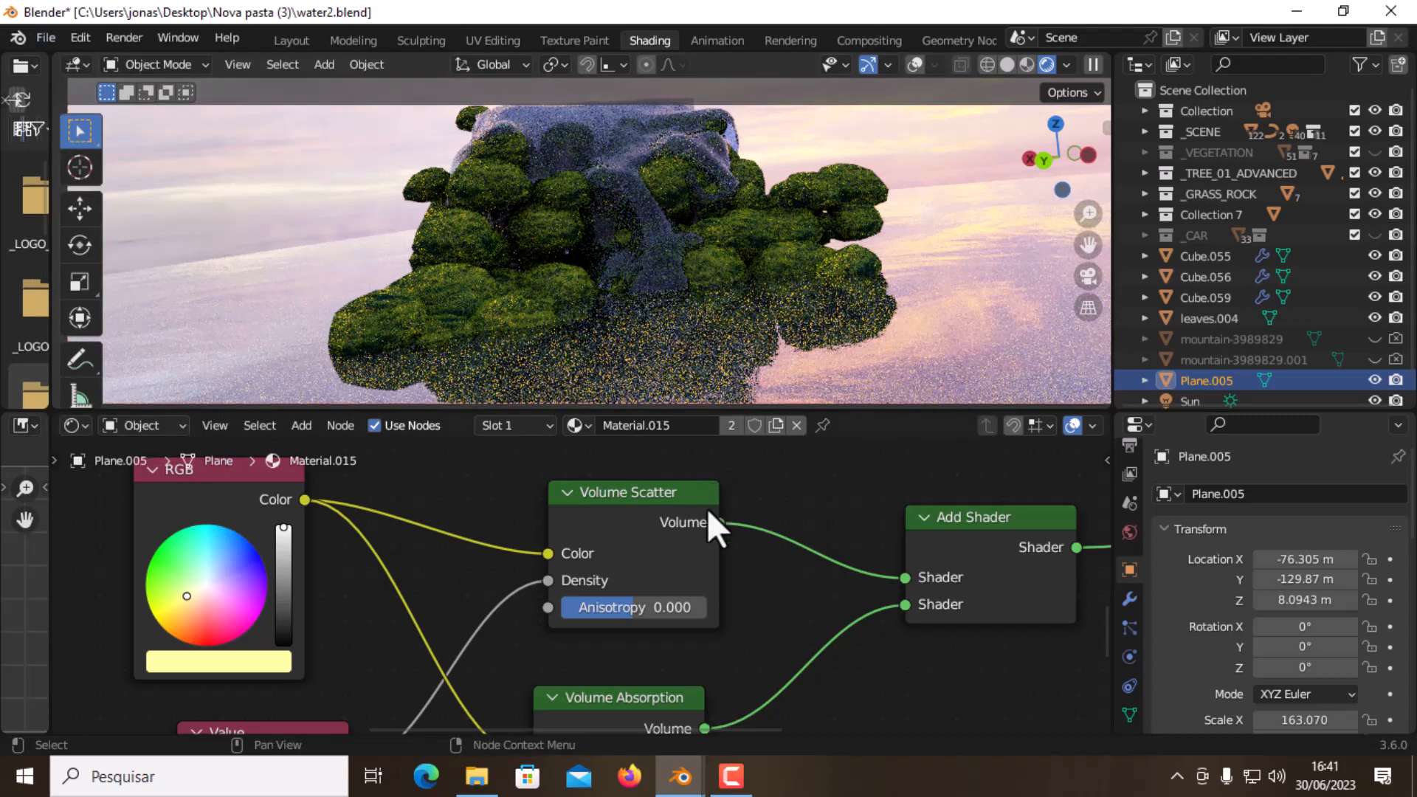
scroll(707, 508, "down", 5)
middle_click_drag(707, 519, 607, 530)
scroll(620, 533, "down", 2)
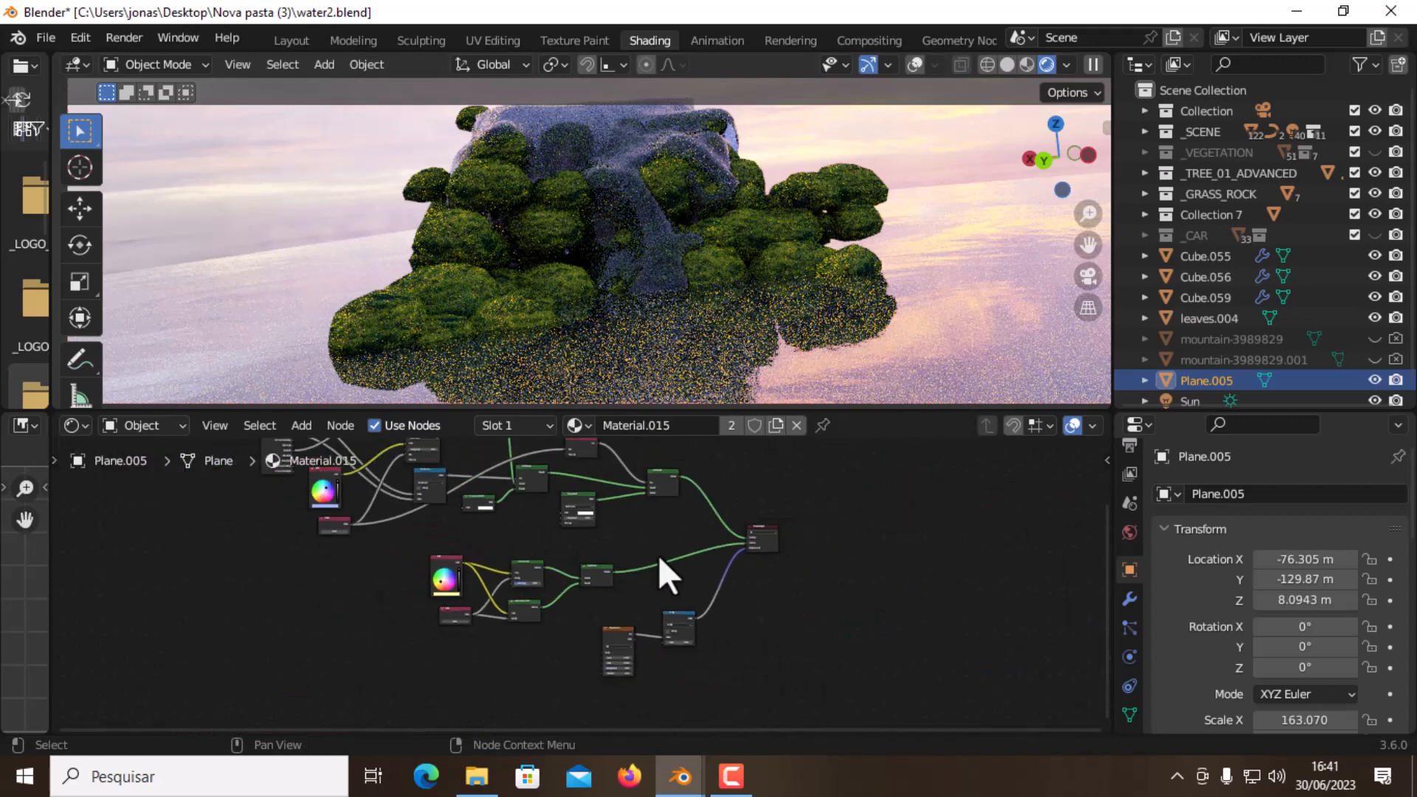
scroll(659, 555, "up", 1)
scroll(659, 555, "down", 1)
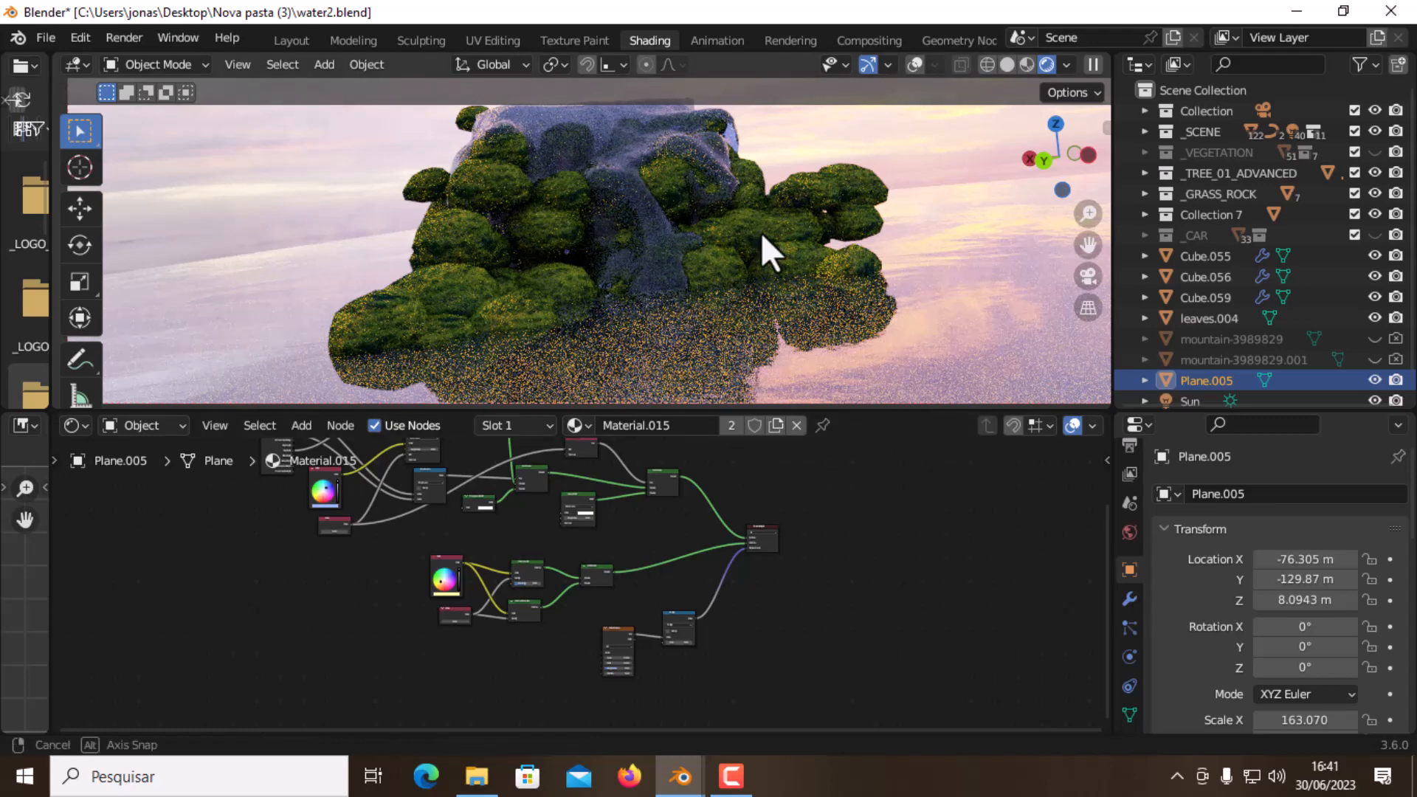
middle_click_drag(760, 233, 768, 246)
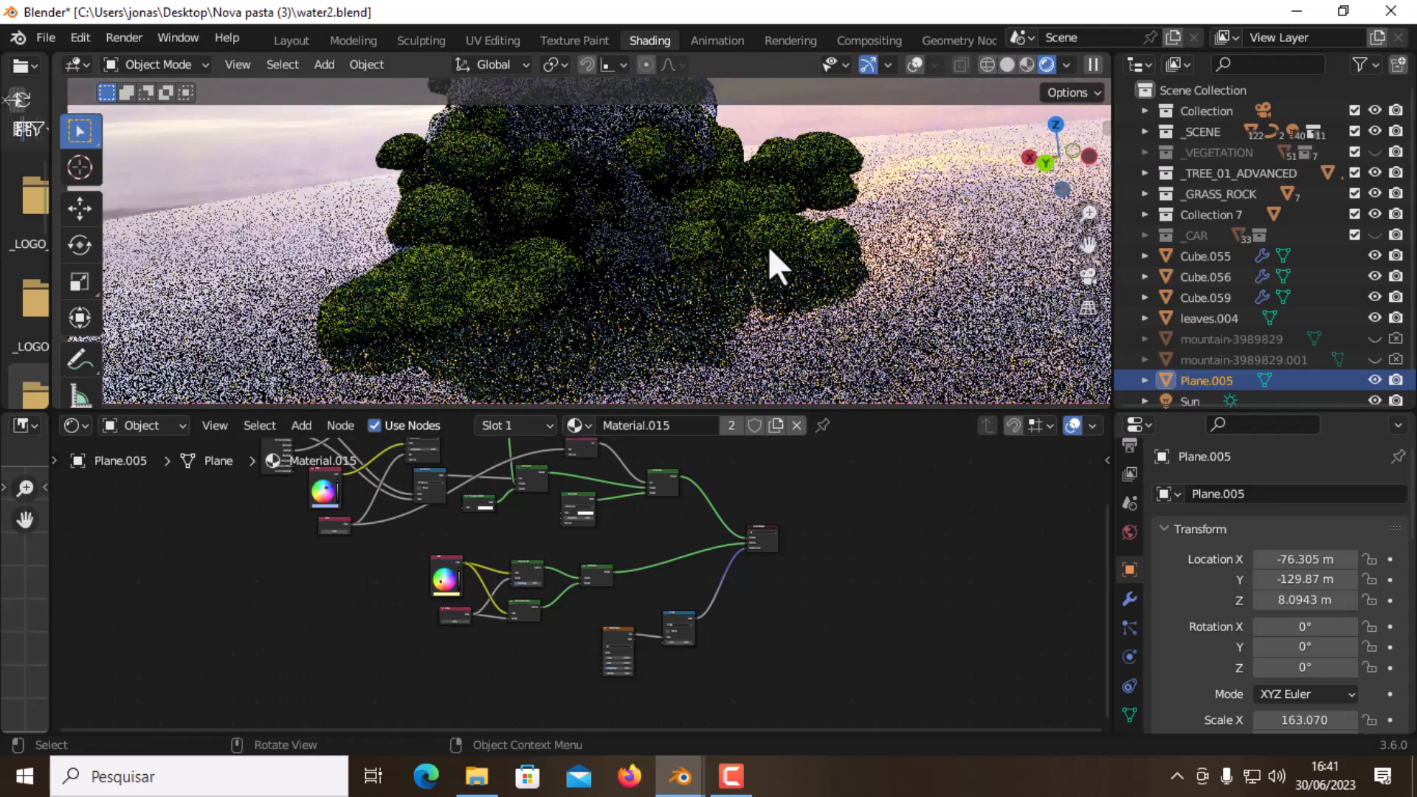
middle_click_drag(768, 246, 750, 220)
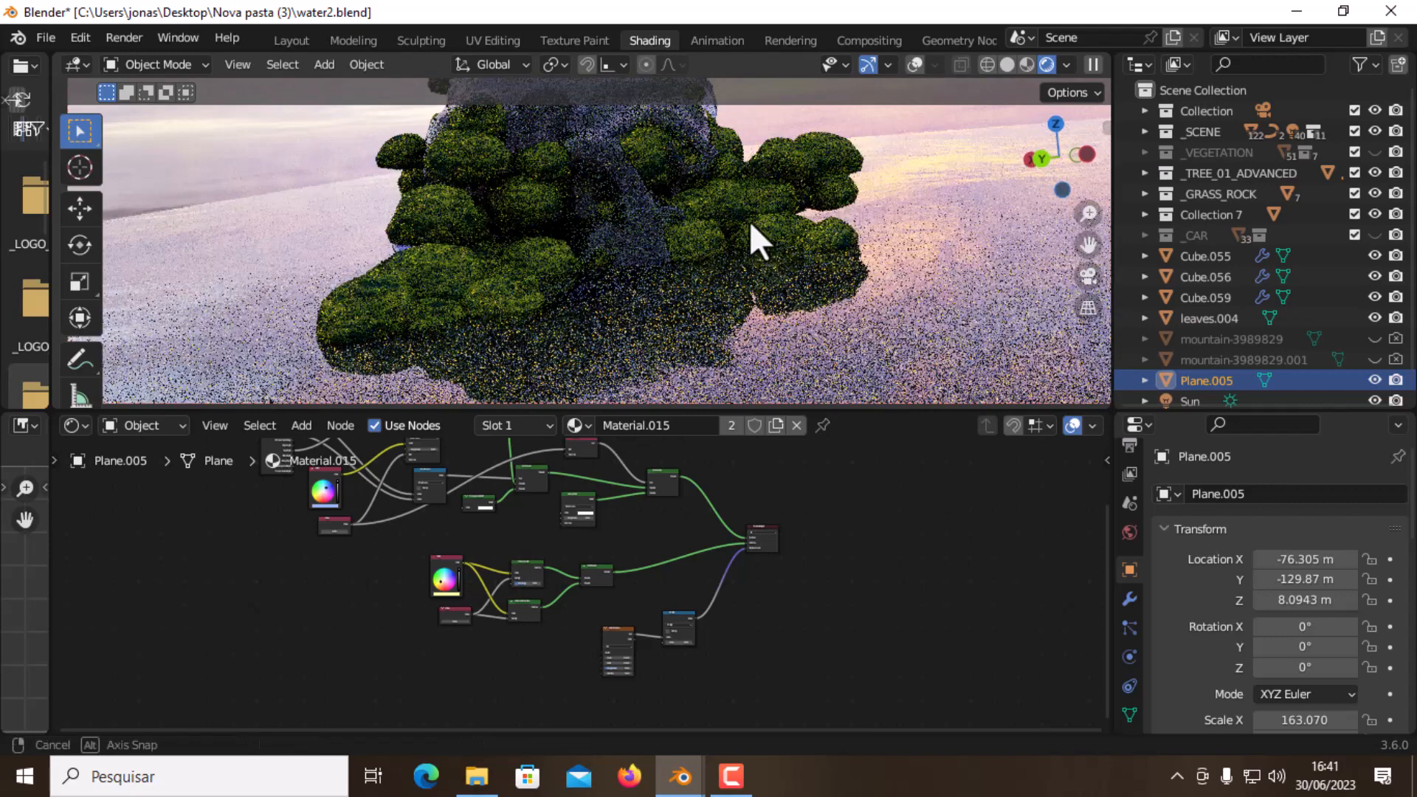